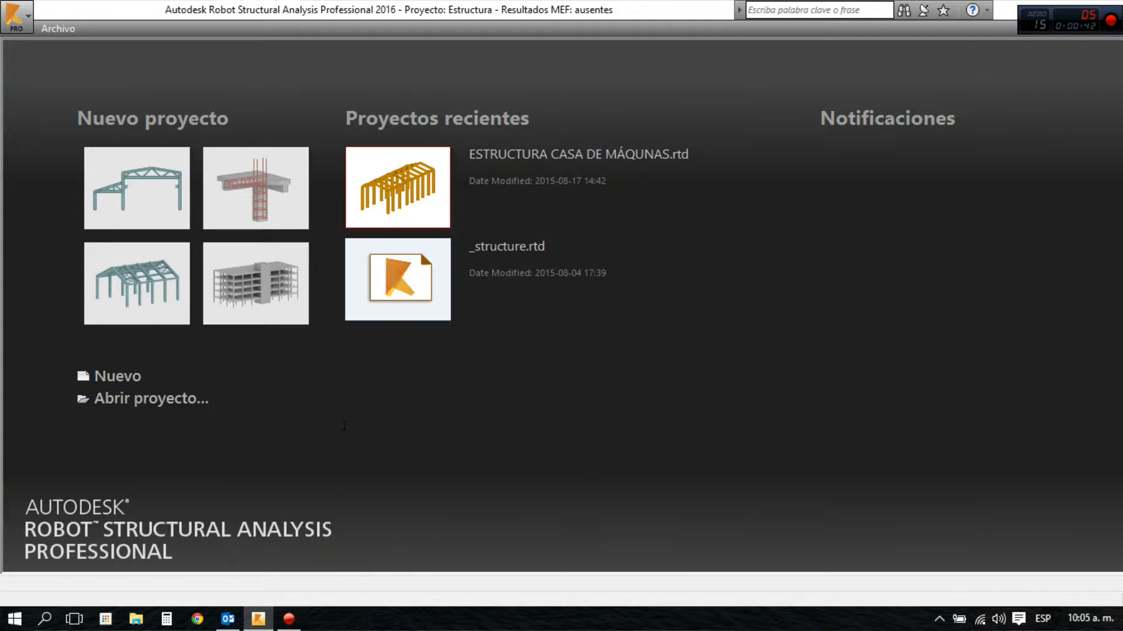
Create a new project using the plane frame structure type and dismiss the startup tip
{"action": "left_click", "coordinate": [120, 377]}
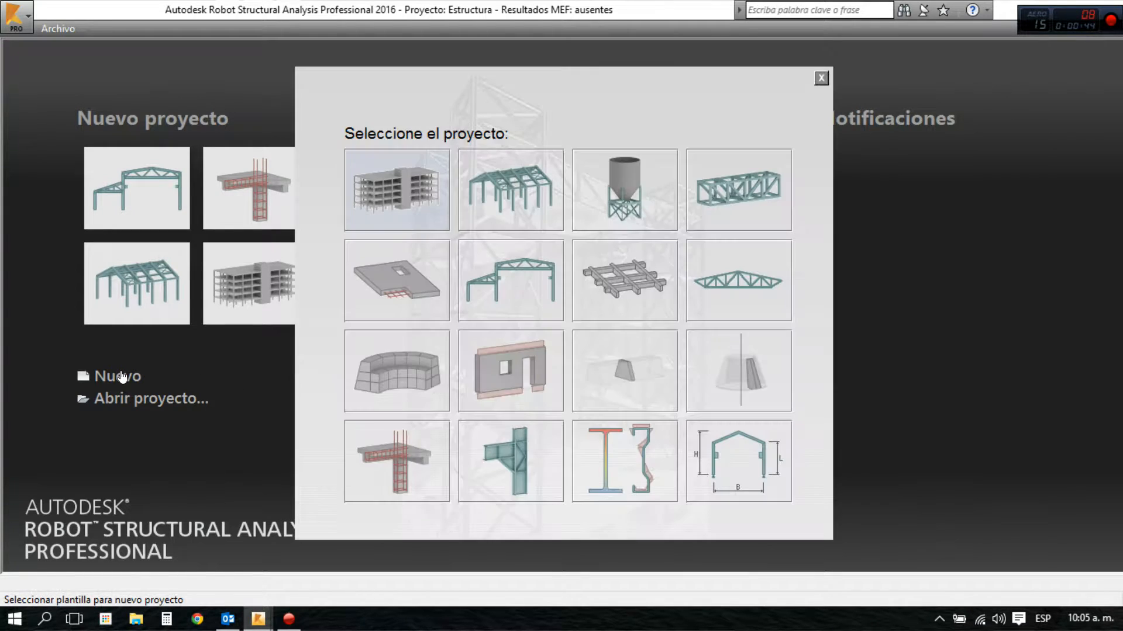
{"action": "left_click", "coordinate": [519, 274]}
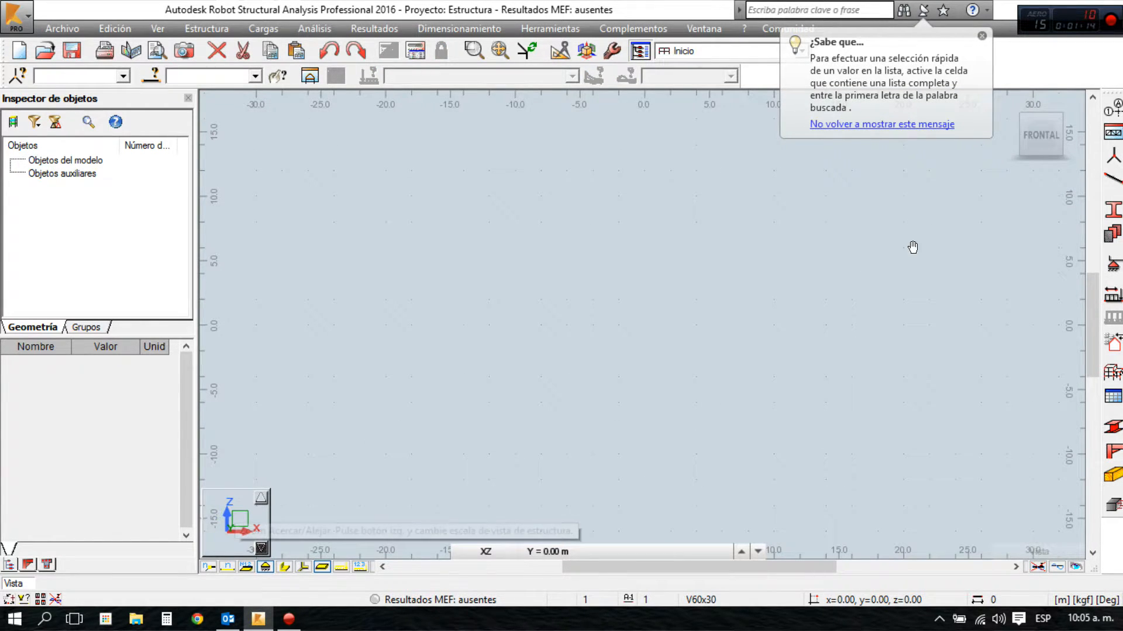
{"action": "left_click", "coordinate": [981, 37]}
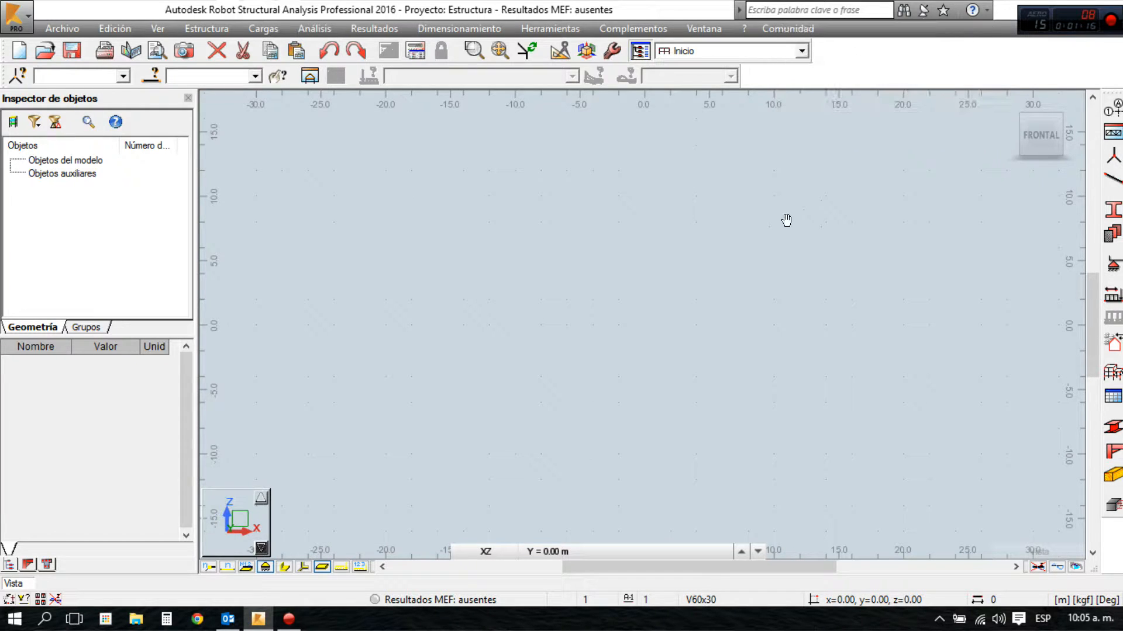
Define Cartesian construction lines along X at positions 0, 6, 10 and 15 m
{"action": "left_click", "coordinate": [1116, 108]}
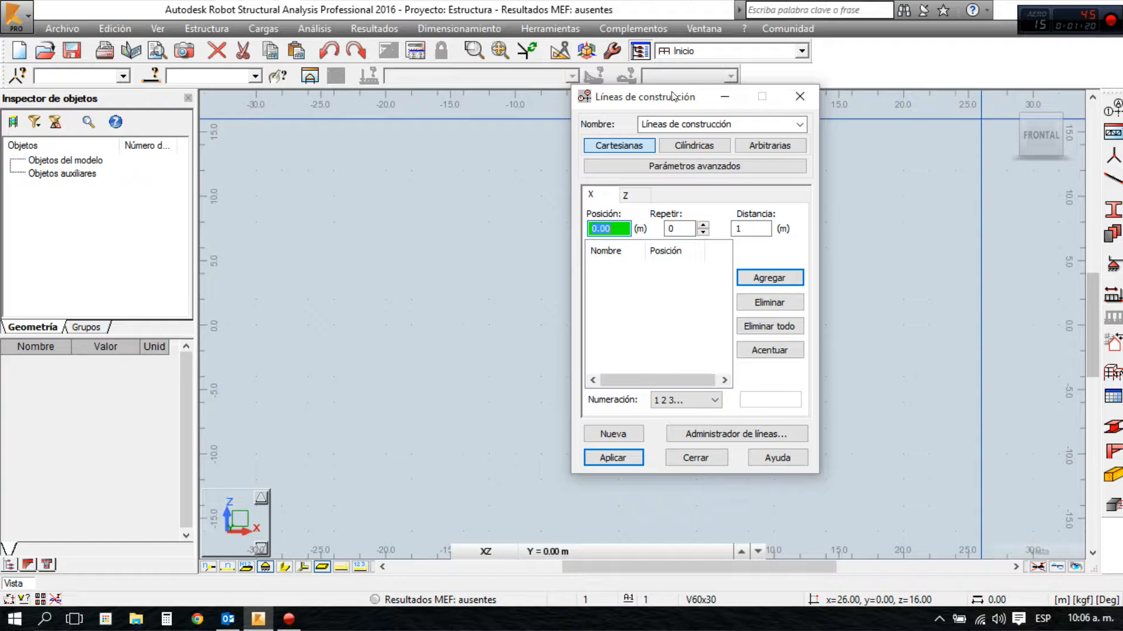
{"action": "left_click_drag", "start_coordinate": [671, 102], "coordinate": [492, 115]}
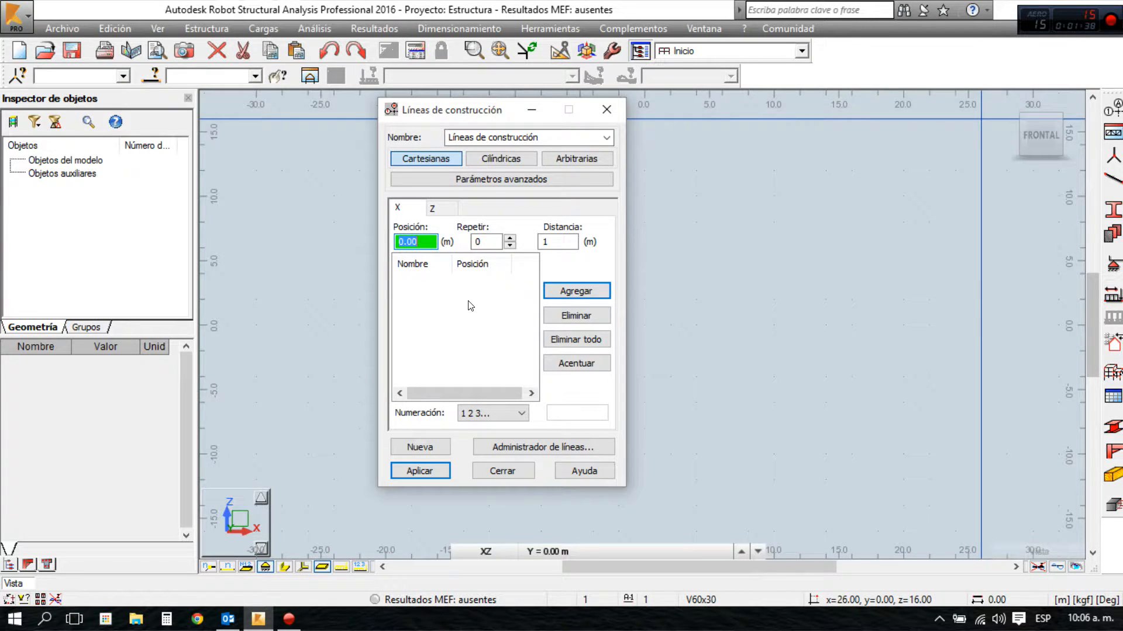
{"action": "left_click", "coordinate": [590, 292]}
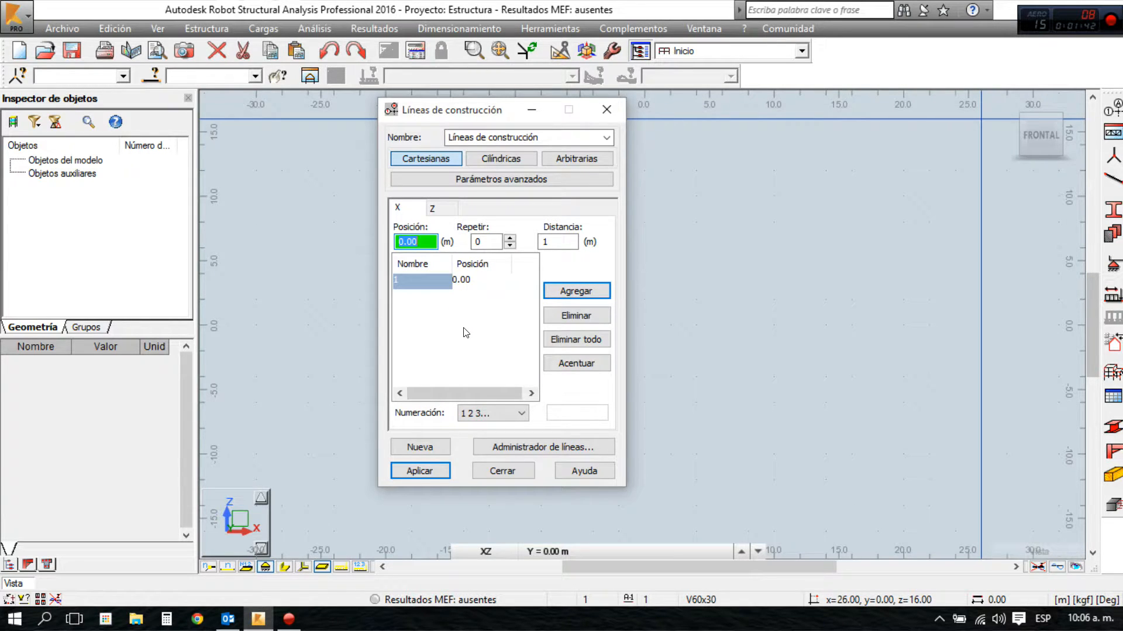
{"action": "type", "text": "6"}
{"action": "left_click", "coordinate": [594, 292]}
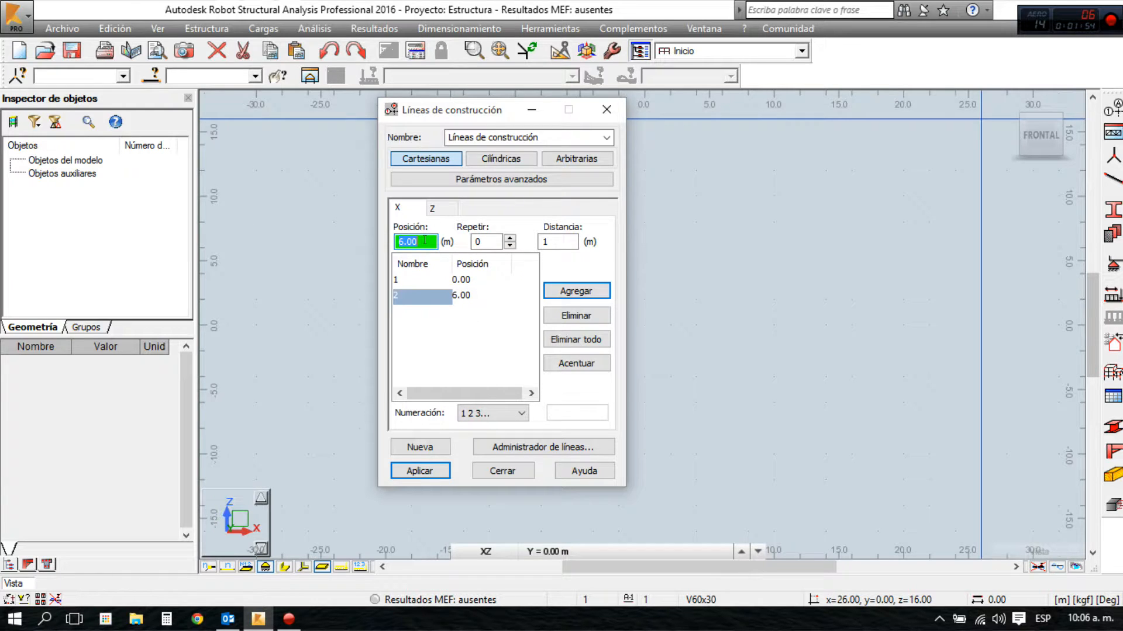
{"action": "type", "text": "10"}
{"action": "left_click", "coordinate": [576, 290]}
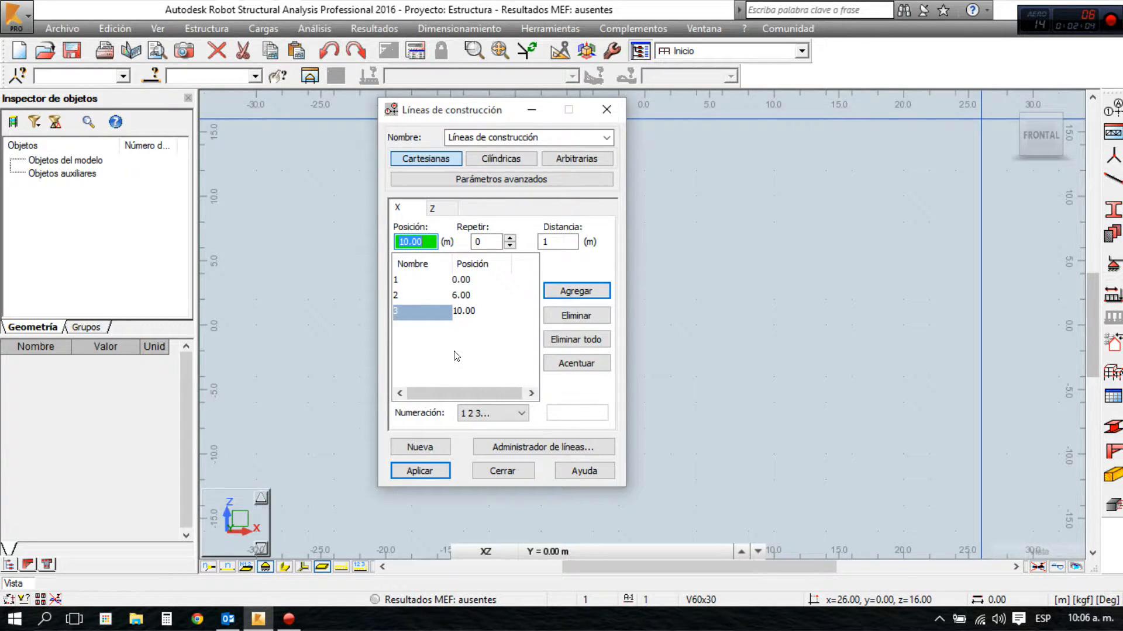
{"action": "type", "text": "15"}
{"action": "left_click", "coordinate": [585, 295]}
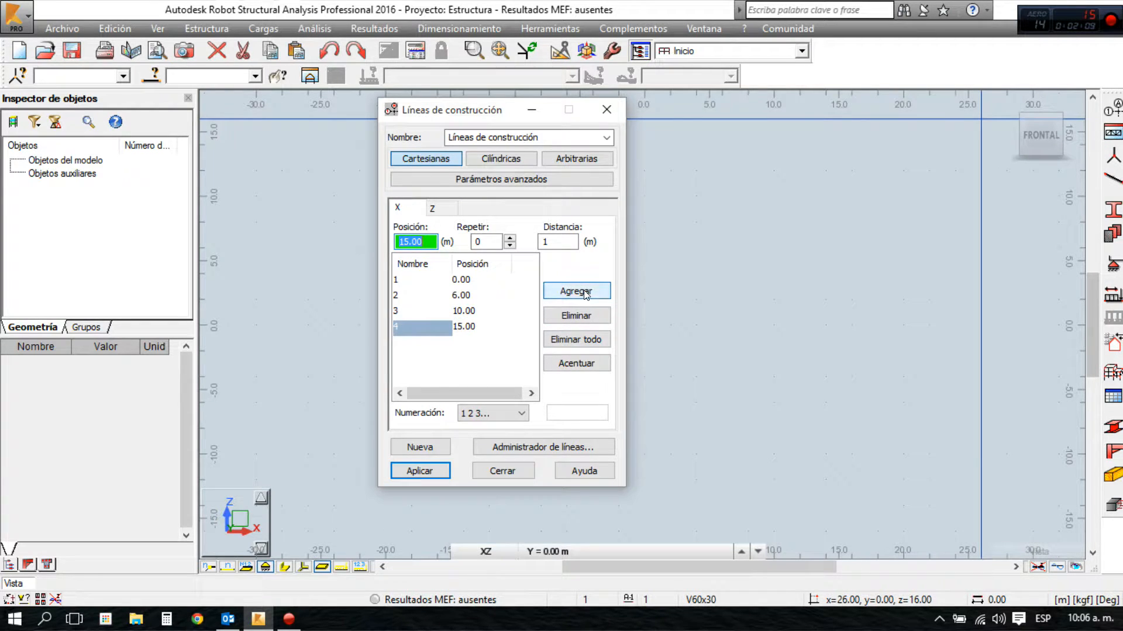
Add a Z construction line at 0 m, apply the grid and close the construction line settings
{"action": "left_click", "coordinate": [443, 210]}
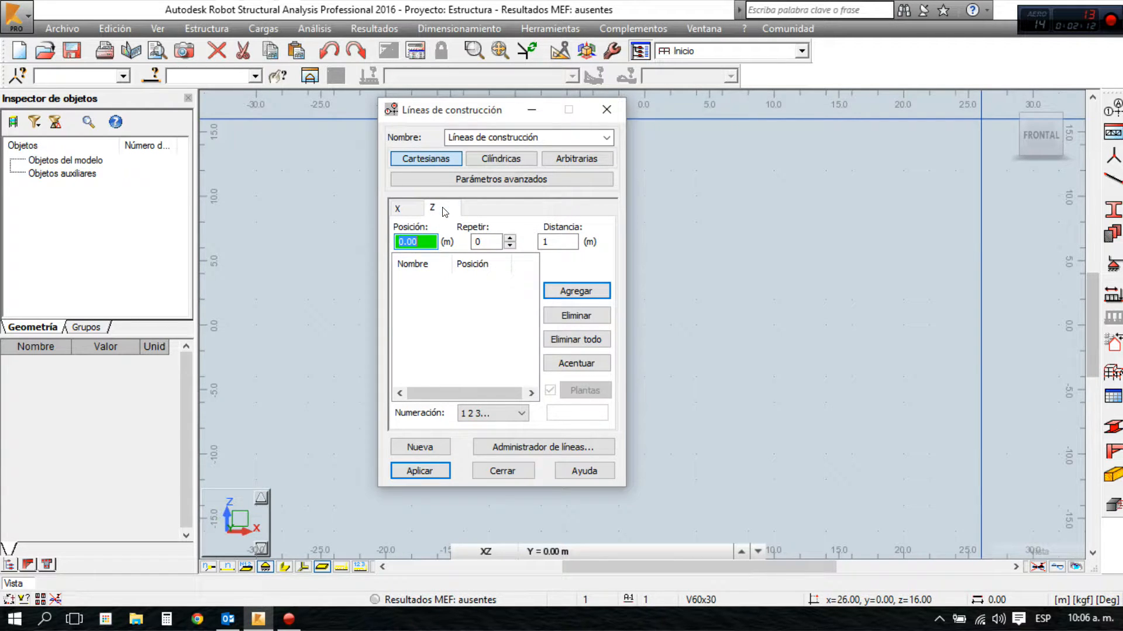
{"action": "left_click", "coordinate": [576, 291]}
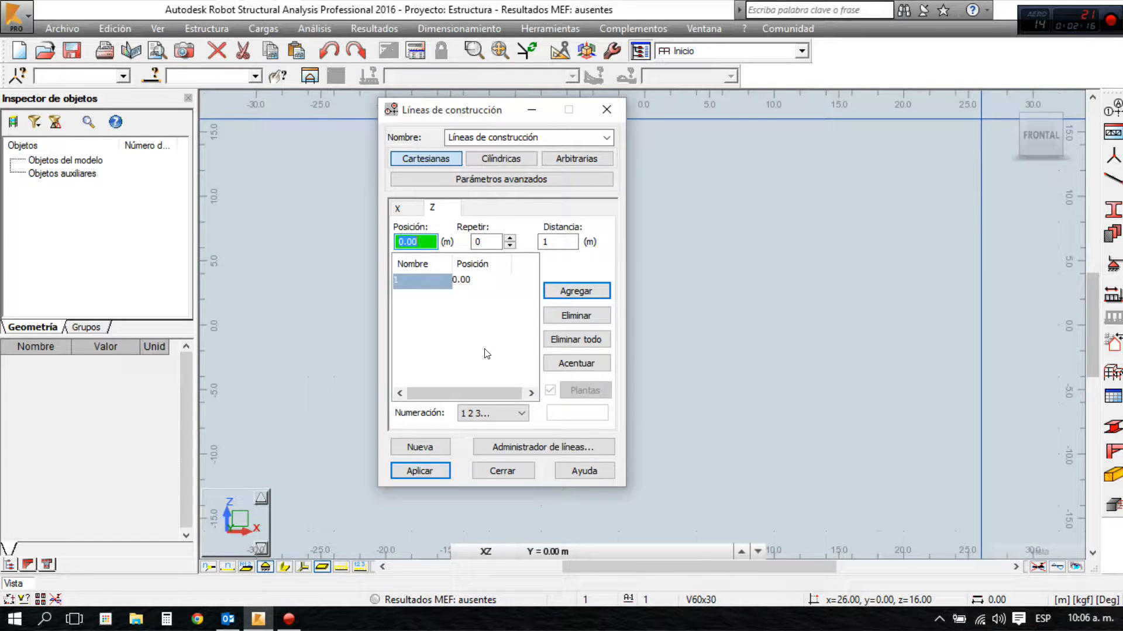
{"action": "left_click_drag", "start_coordinate": [476, 113], "coordinate": [865, 82]}
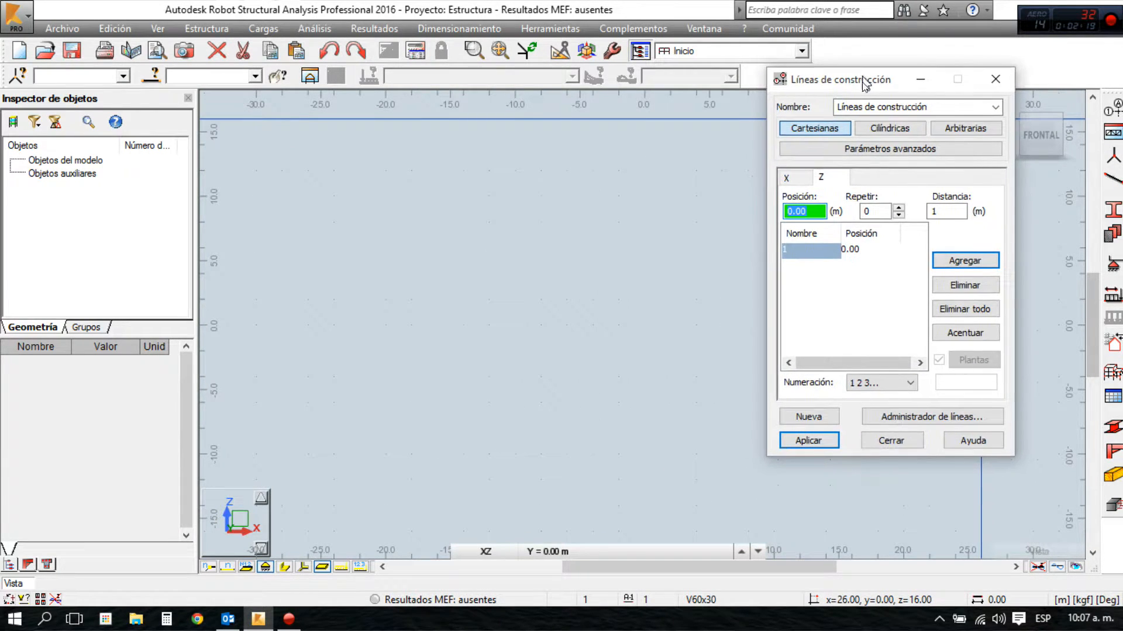
{"action": "left_click", "coordinate": [819, 446]}
{"action": "mouse_move", "coordinate": [586, 273]}
{"action": "middle_mouse_down"}
{"action": "mouse_move", "coordinate": [511, 268]}
{"action": "mouse_move", "coordinate": [431, 283]}
{"action": "middle_mouse_up"}
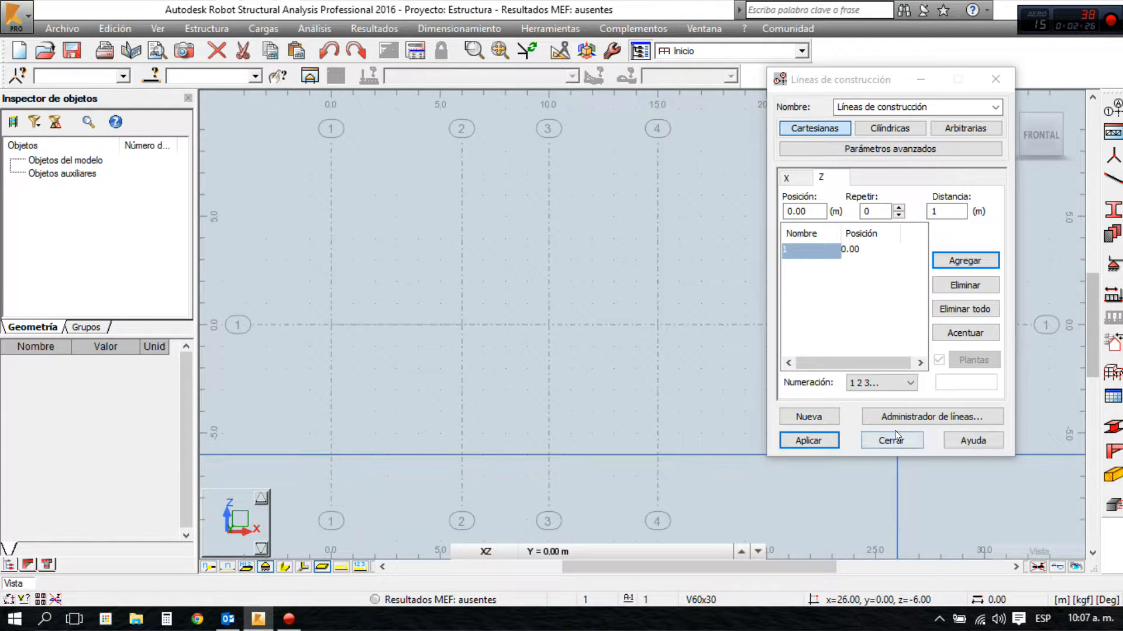
{"action": "left_click", "coordinate": [884, 443]}
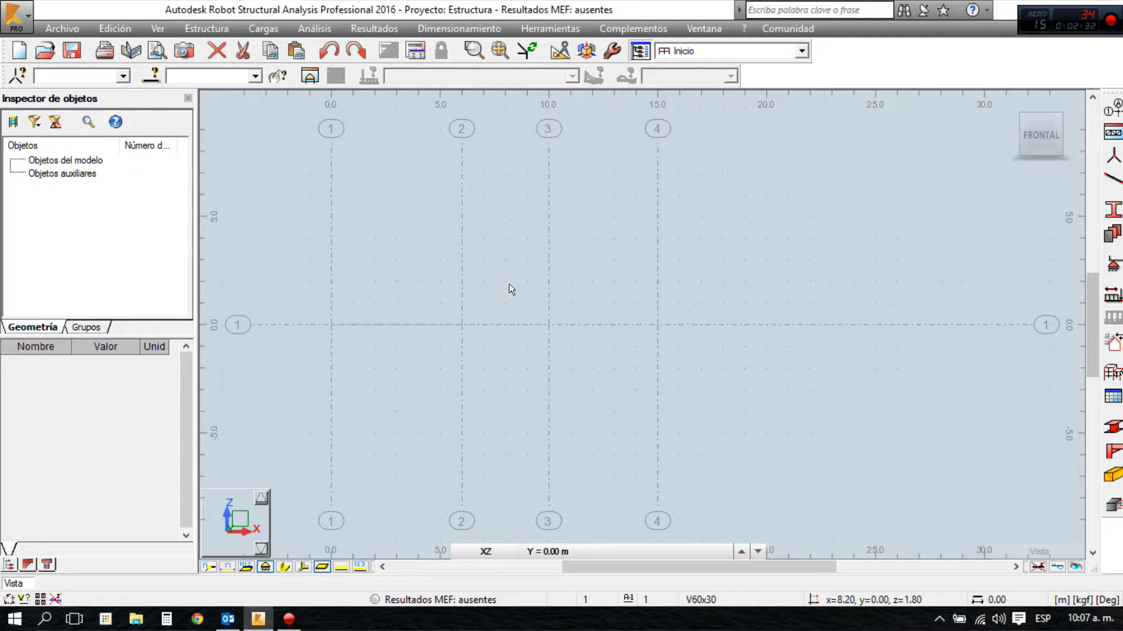
Start defining a new bar with the type Viga de hormigón armado (reinforced concrete beam)
{"action": "middle_click_drag", "start_coordinate": [610, 286], "coordinate": [613, 288]}
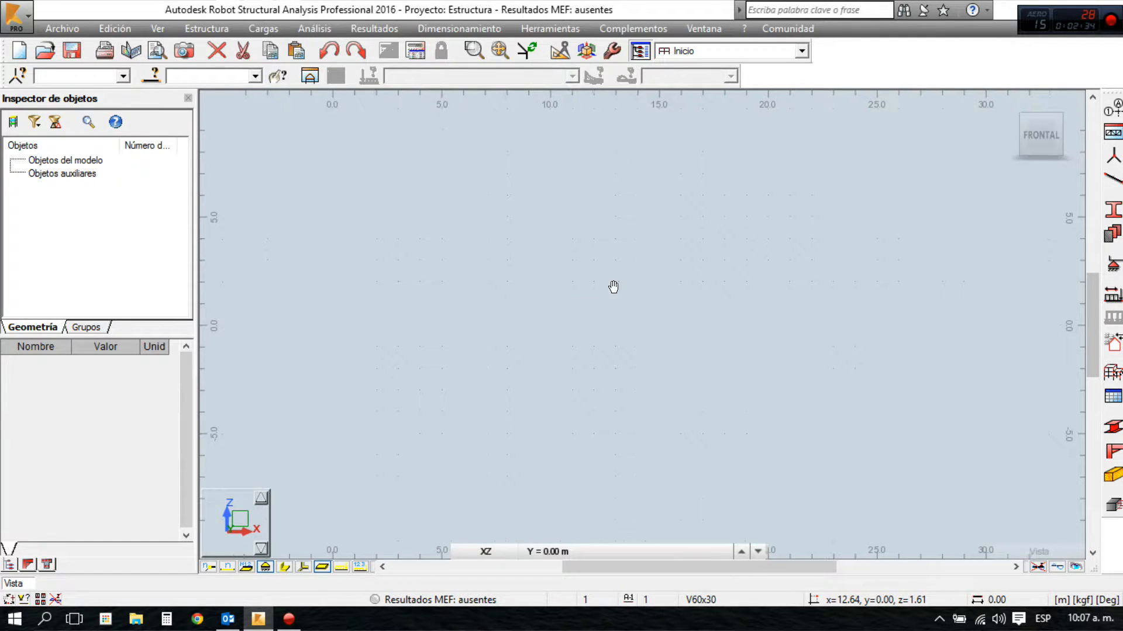
{"action": "scroll", "coordinate": [612, 287], "scroll_direction": "up", "scroll_amount": 3}
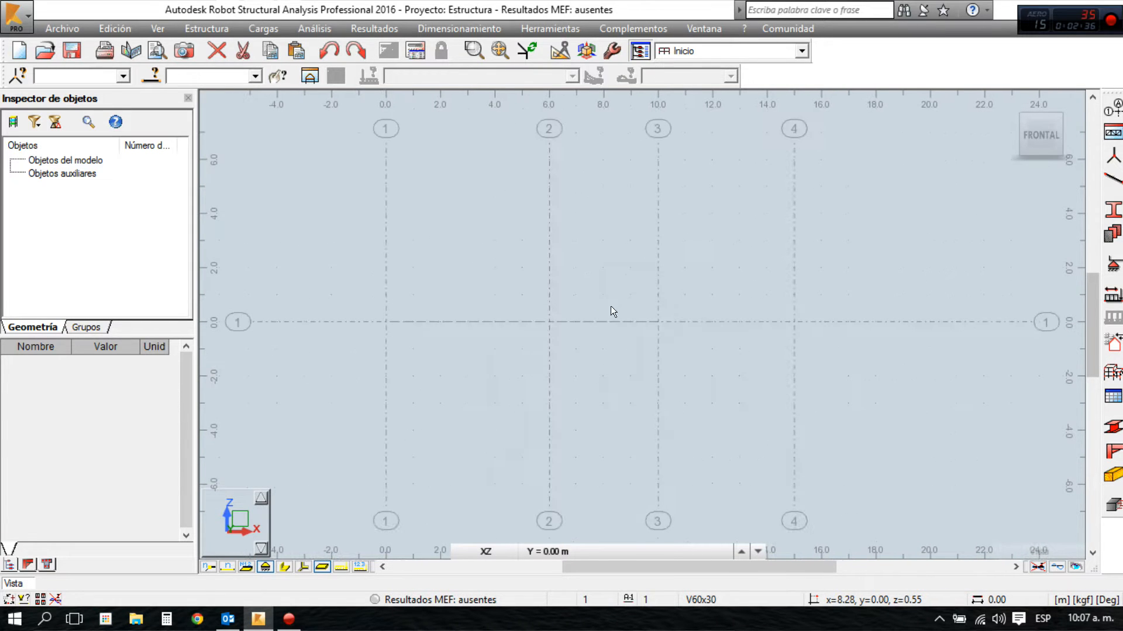
{"action": "left_click", "coordinate": [1114, 183]}
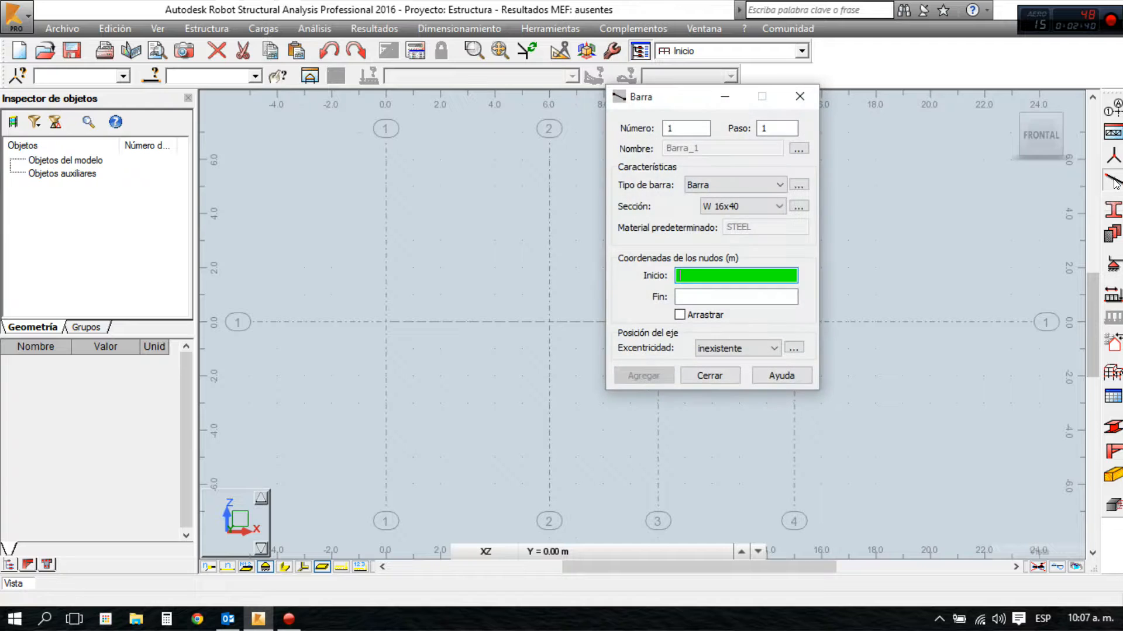
{"action": "left_click", "coordinate": [764, 183]}
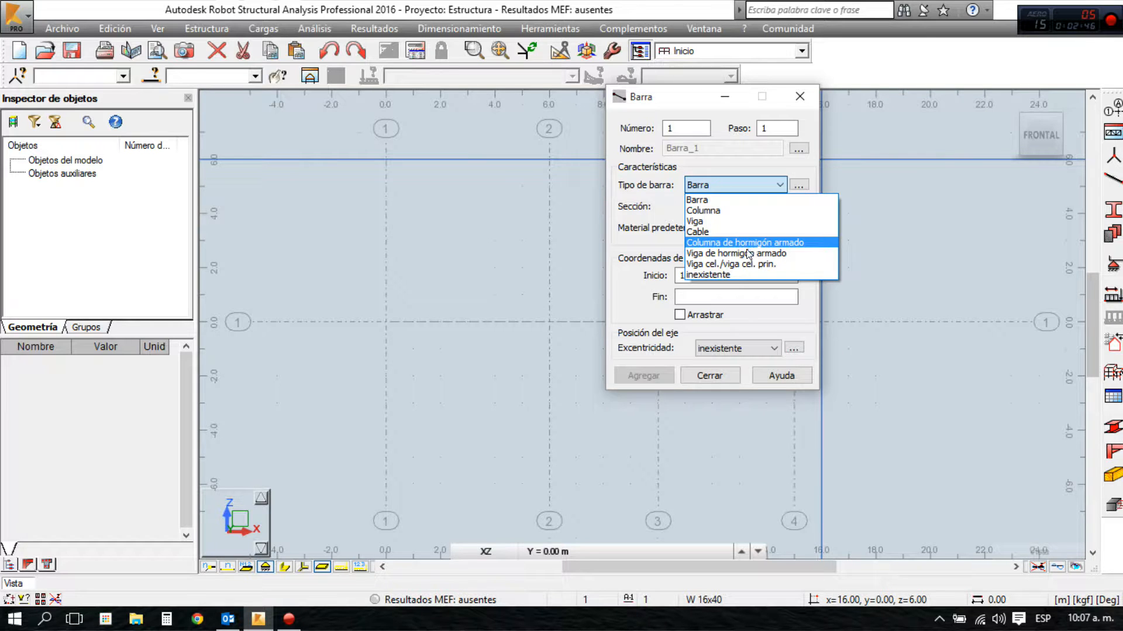
{"action": "left_click", "coordinate": [745, 253]}
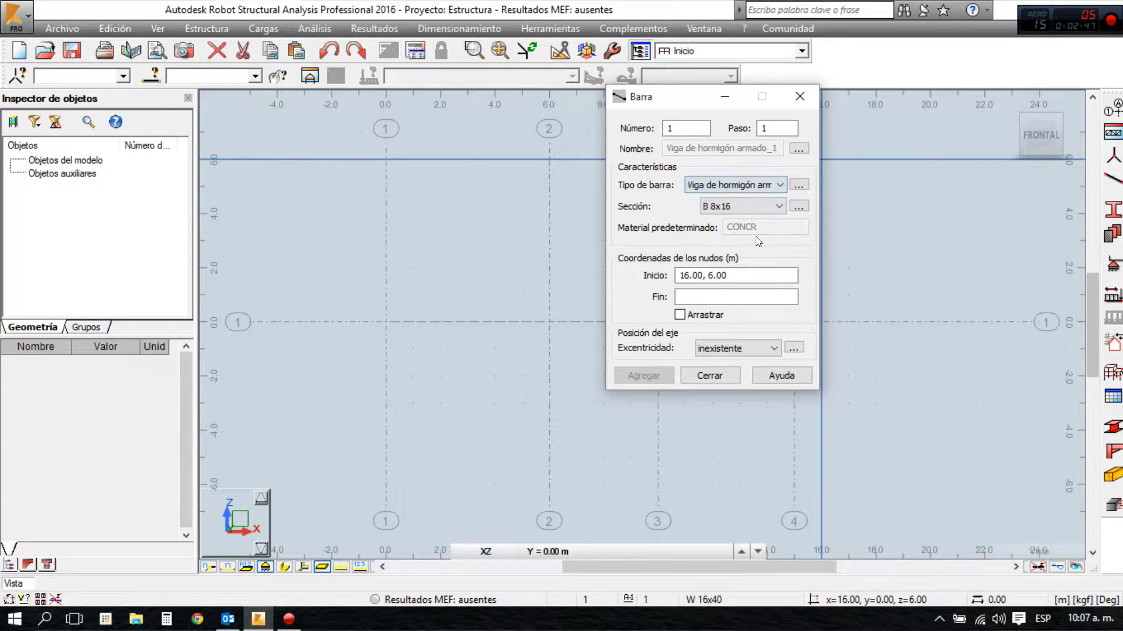
Define a new rectangular beam section in material CONCR_4 with b = 30 cm and h = 60 cm
{"action": "left_click", "coordinate": [797, 206]}
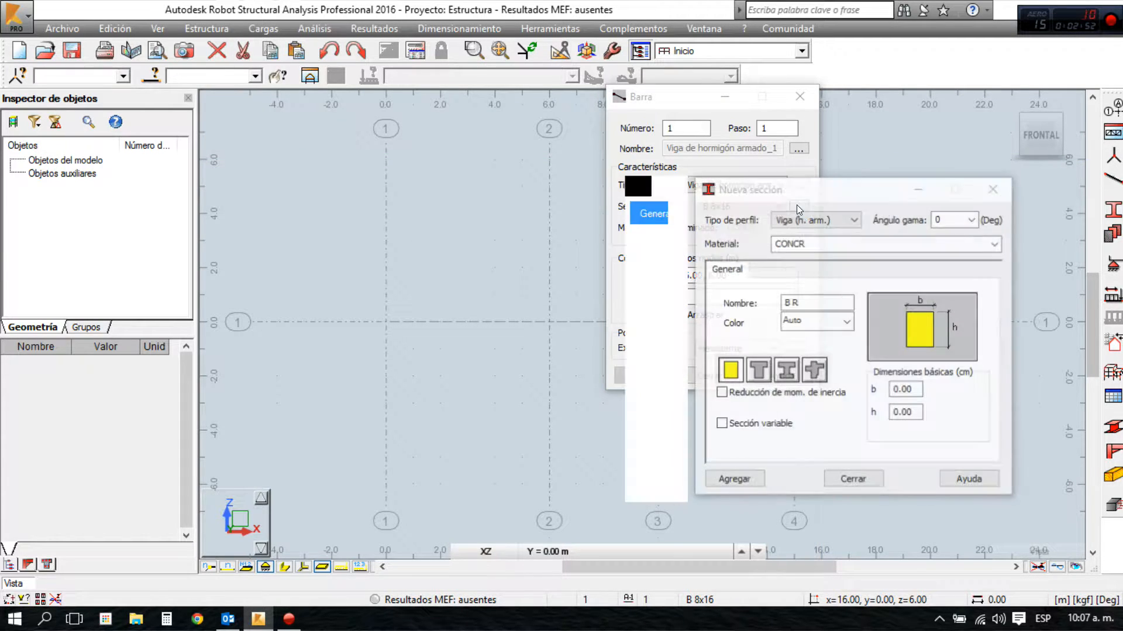
{"action": "left_click_drag", "start_coordinate": [801, 193], "coordinate": [597, 159]}
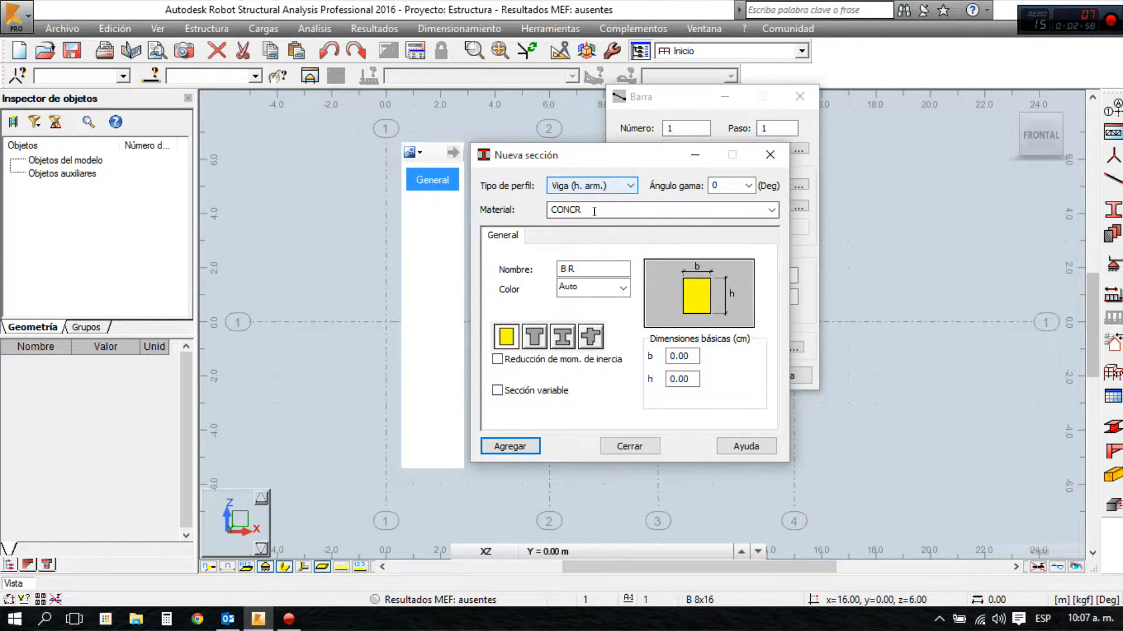
{"action": "left_click", "coordinate": [772, 210]}
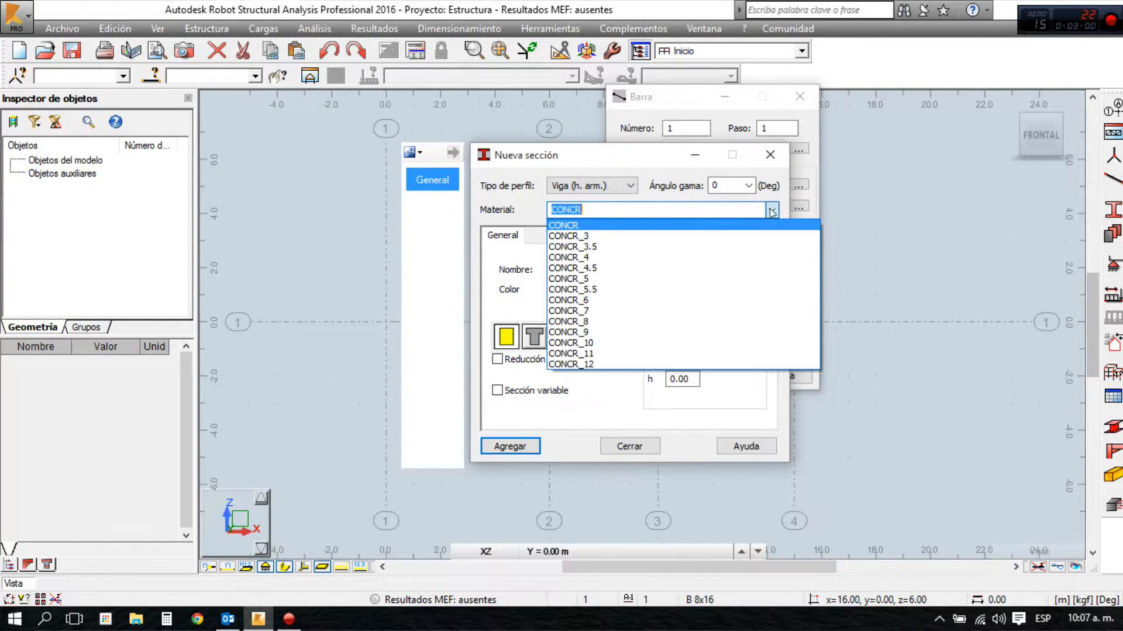
{"action": "left_click", "coordinate": [615, 263]}
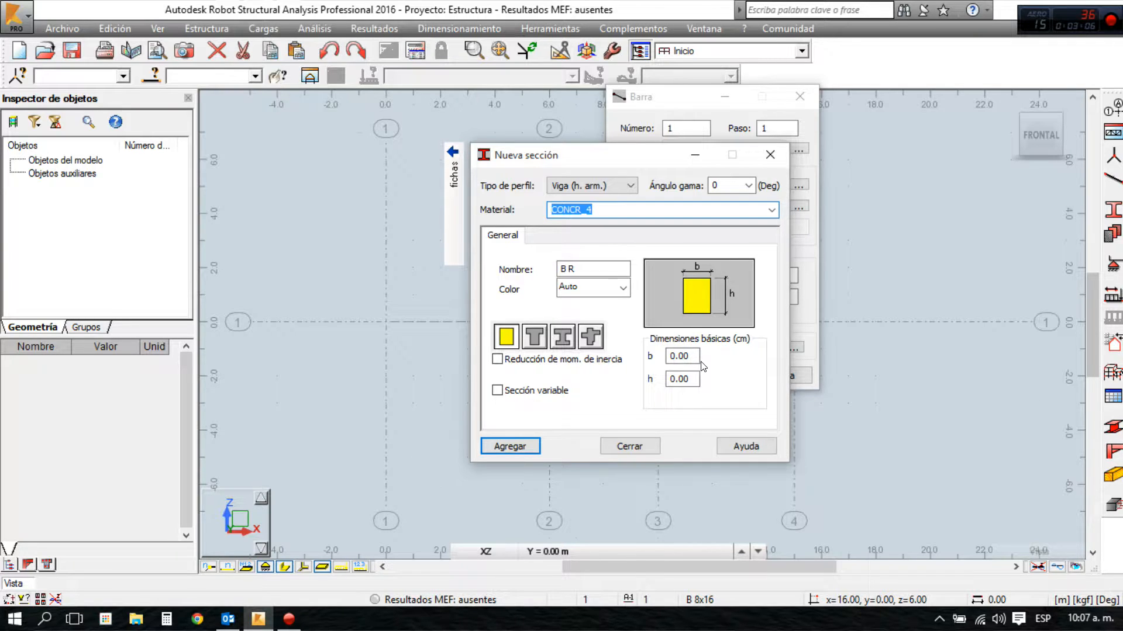
{"action": "left_click", "coordinate": [678, 379]}
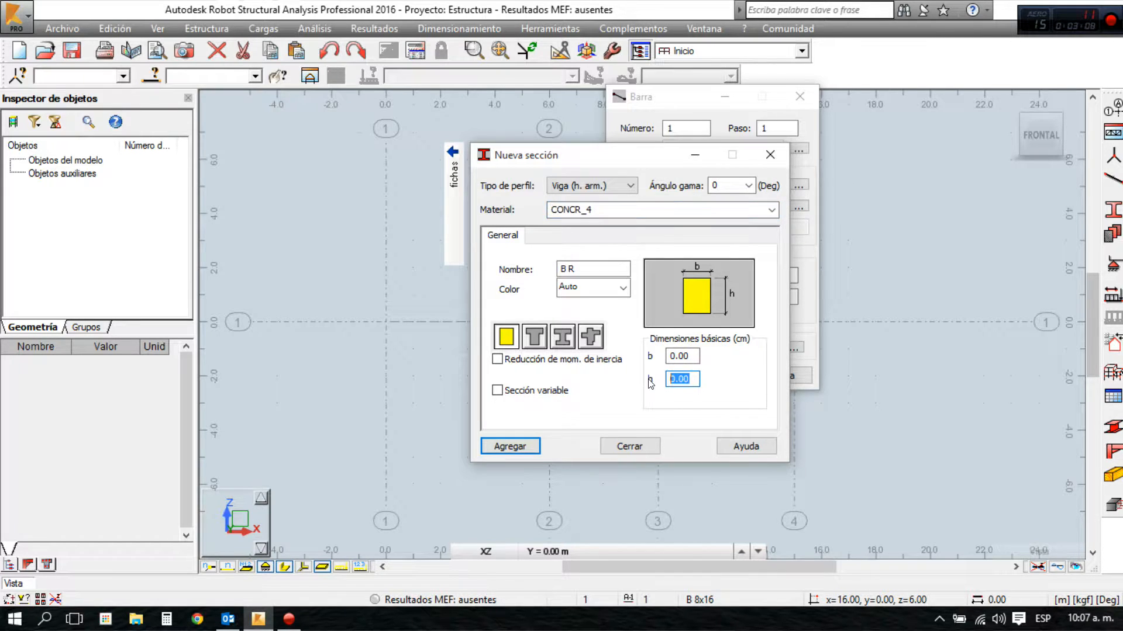
{"action": "type", "text": "60"}
{"action": "left_click", "coordinate": [672, 356]}
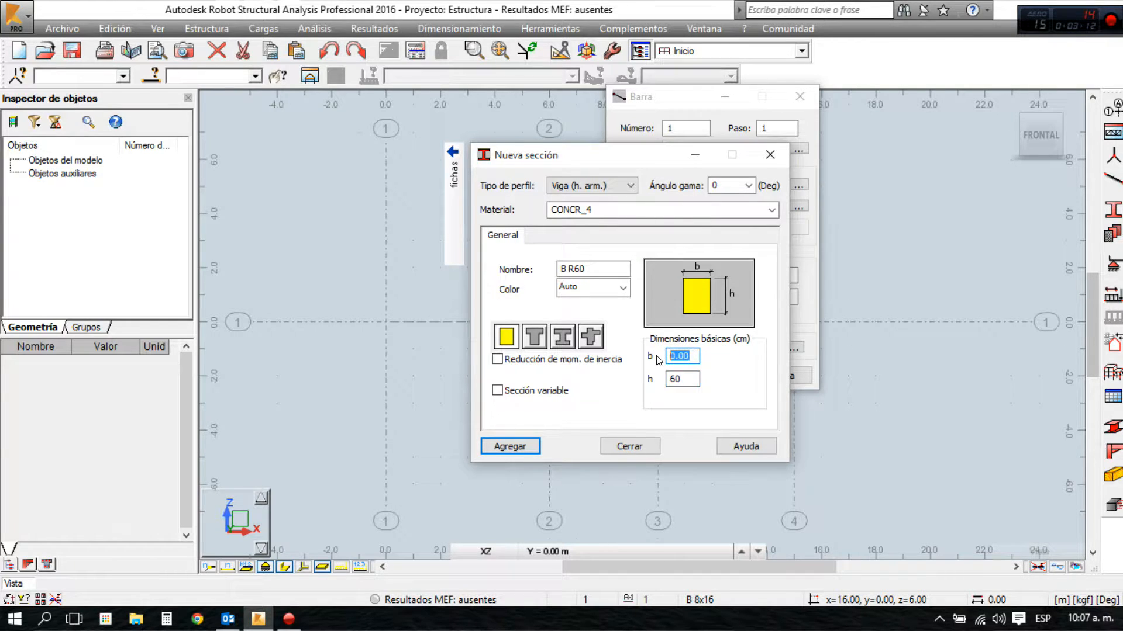
{"action": "type", "text": "30"}
{"action": "left_click_drag", "start_coordinate": [678, 352], "coordinate": [659, 359]}
{"action": "key", "text": "Tab"}
{"action": "key", "text": "Tab"}
{"action": "key", "text": "Tab"}
{"action": "key", "text": "Tab"}
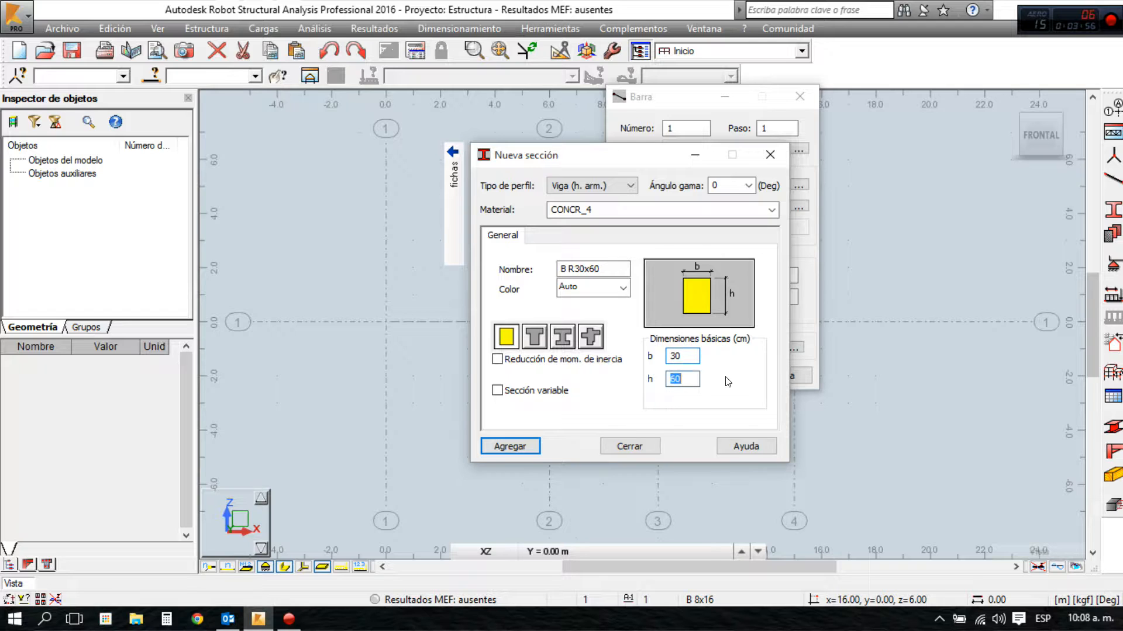
{"action": "key", "text": "Tab"}
{"action": "key", "text": "Tab"}
{"action": "key", "text": "Tab"}
{"action": "key", "text": "Tab"}
{"action": "key", "text": "Tab"}
{"action": "key", "text": "Tab"}
{"action": "key", "text": "Tab"}
{"action": "key", "text": "Tab"}
{"action": "key", "text": "Tab"}
{"action": "key", "text": "Tab"}
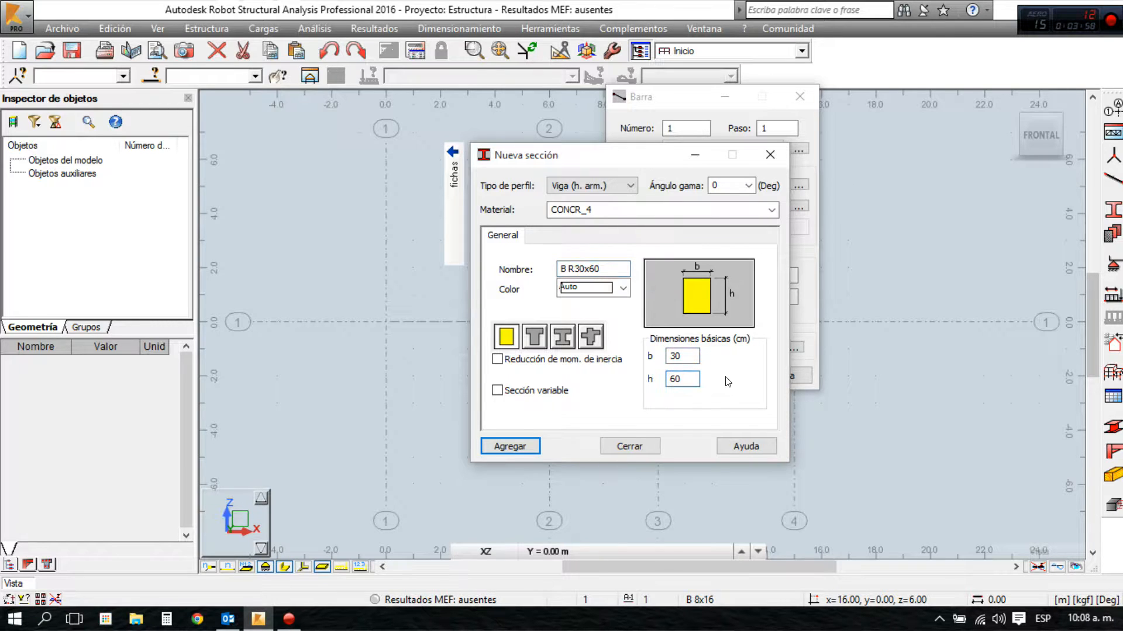
{"action": "key", "text": "Tab"}
{"action": "key", "text": "Tab"}
{"action": "key", "text": "Tab"}
{"action": "key", "text": "Tab"}
{"action": "key", "text": "Tab"}
{"action": "key", "text": "Tab"}
{"action": "key", "text": "Tab"}
{"action": "key", "text": "Tab"}
{"action": "key", "text": "Tab"}
{"action": "key", "text": "Tab"}
{"action": "key", "text": "Tab"}
{"action": "key", "text": "Tab"}
{"action": "key", "text": "Tab"}
{"action": "key", "text": "Tab"}
{"action": "key", "text": "Tab"}
{"action": "key", "text": "Tab"}
{"action": "key", "text": "Tab"}
{"action": "key", "text": "Tab"}
{"action": "key", "text": "Tab"}
{"action": "key", "text": "Tab"}
{"action": "key", "text": "Tab"}
{"action": "key", "text": "Tab"}
{"action": "key", "text": "Tab"}
{"action": "key", "text": "Tab"}
{"action": "key", "text": "Tab"}
{"action": "key", "text": "Tab"}
{"action": "key", "text": "Tab"}
{"action": "key", "text": "Tab"}
{"action": "key", "text": "Tab"}
{"action": "key", "text": "Tab"}
{"action": "key", "text": "Tab"}
{"action": "key", "text": "Tab"}
{"action": "key", "text": "Tab"}
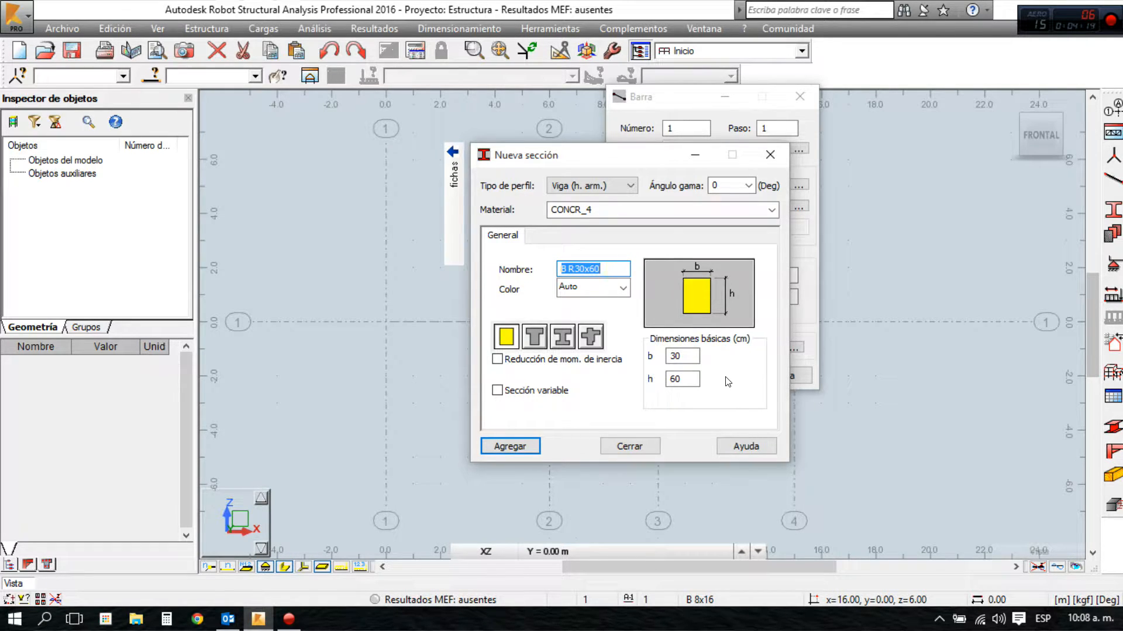
Add the B R30x60 section to the available sections and close the new section definition
{"action": "left_click", "coordinate": [517, 447]}
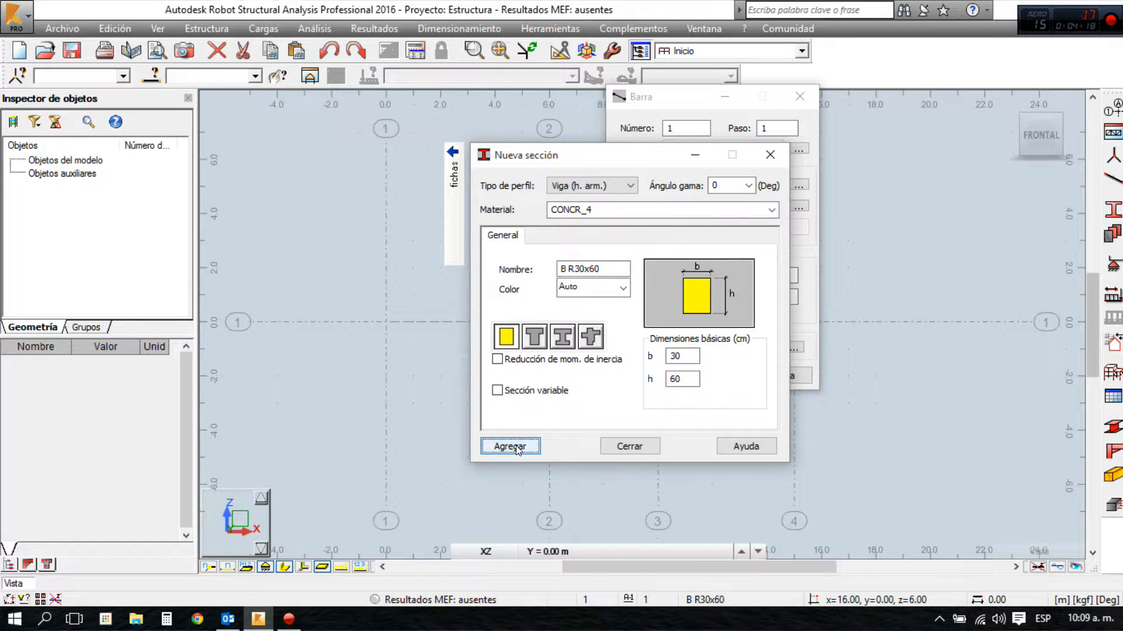
{"action": "left_click", "coordinate": [639, 445]}
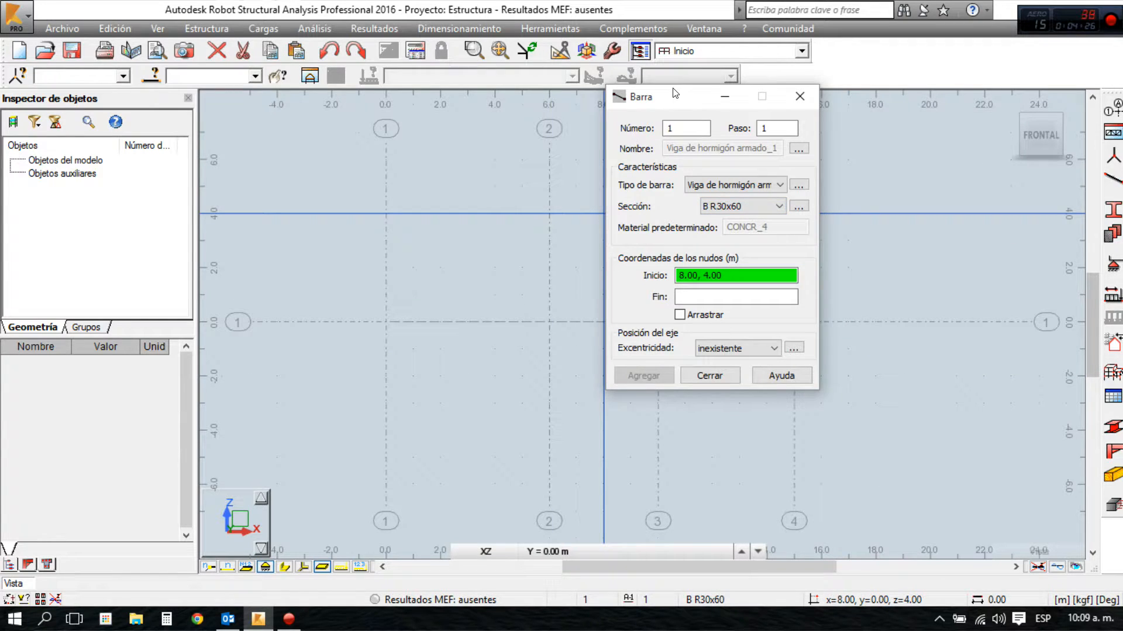
Draw two B R30x60 beams along Z = 0, from grid line 1 to 2 and from grid line 2 to 3
{"action": "left_click_drag", "start_coordinate": [671, 96], "coordinate": [905, 40]}
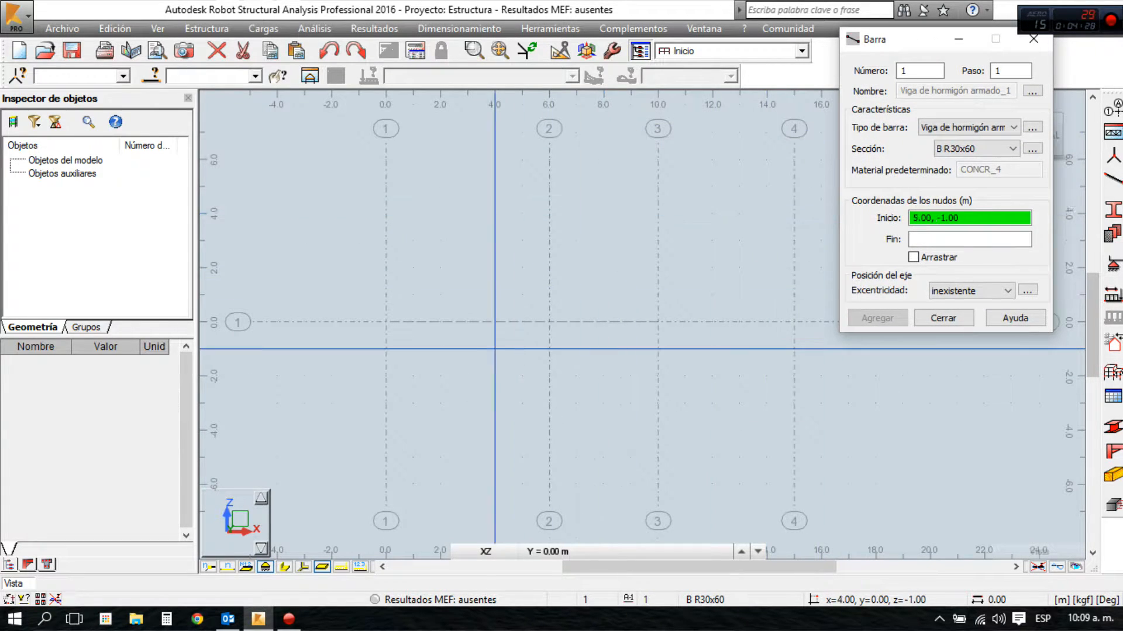
{"action": "left_click", "coordinate": [385, 321]}
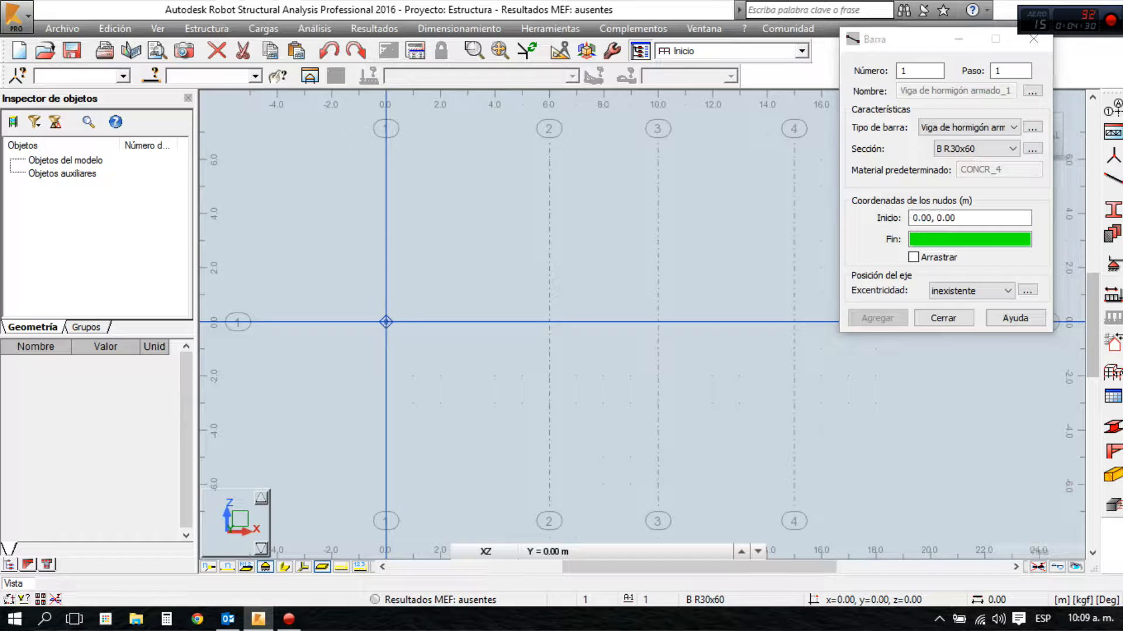
{"action": "left_click", "coordinate": [548, 322]}
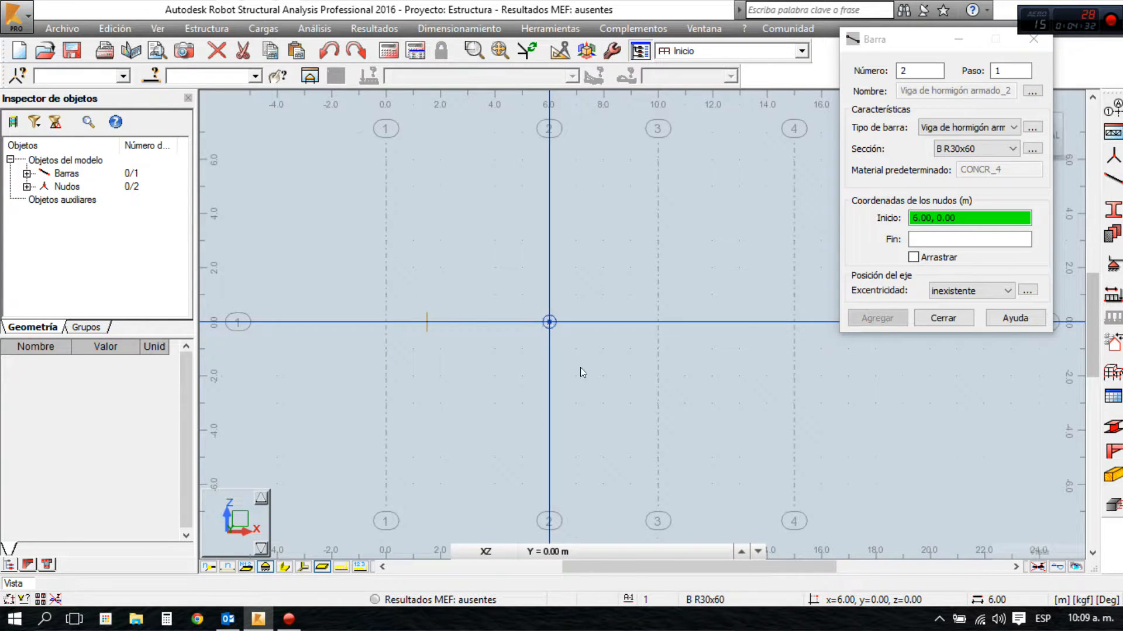
{"action": "left_click", "coordinate": [549, 322]}
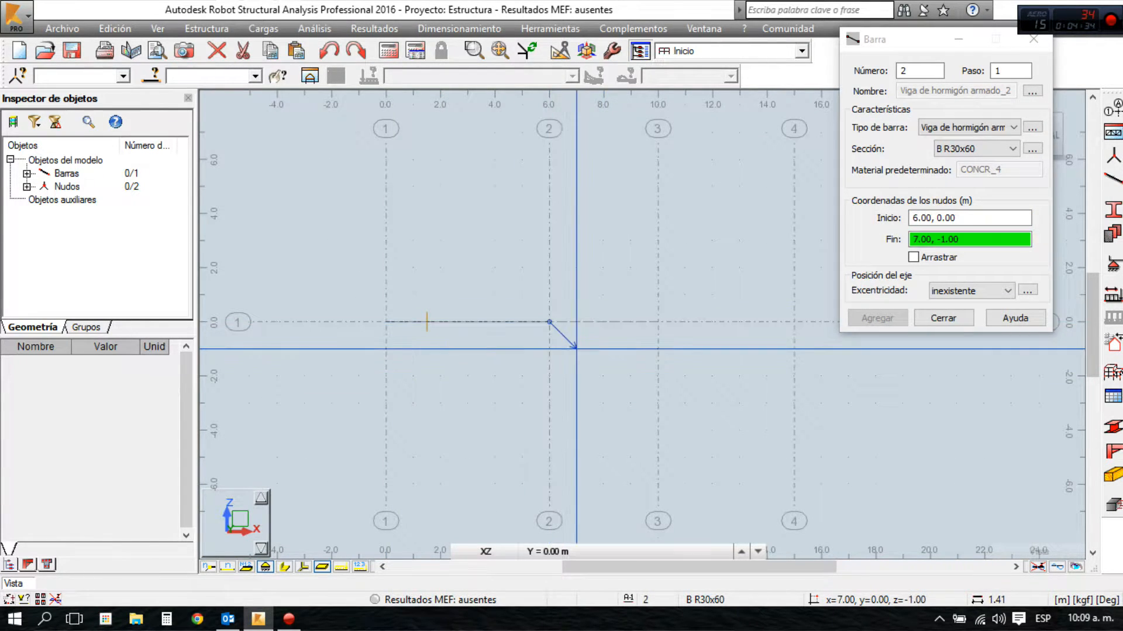
{"action": "left_click", "coordinate": [656, 323]}
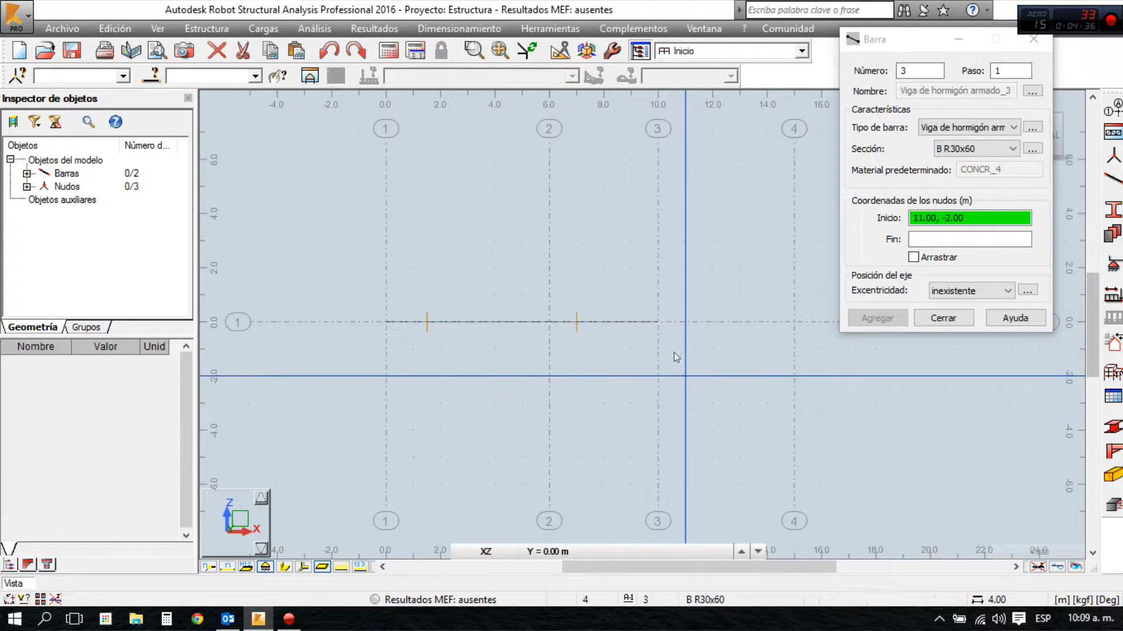
Draw the third B R30x60 beam along Z = 0 from grid line 3 to 4 and finish the bar definition
{"action": "left_click", "coordinate": [657, 322]}
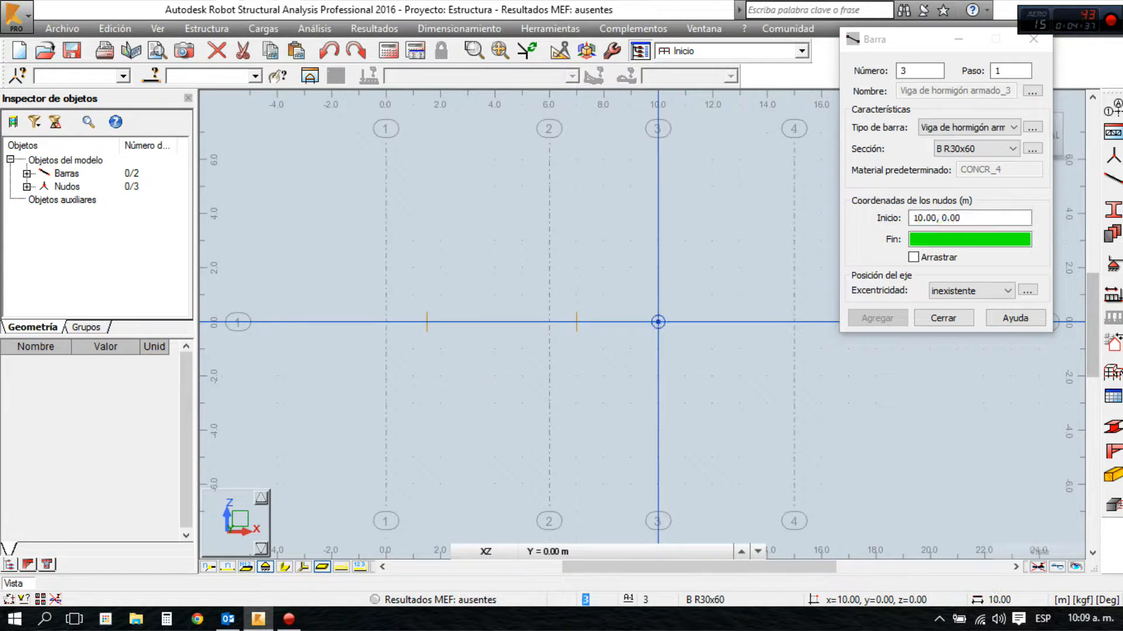
{"action": "left_click", "coordinate": [797, 327]}
{"action": "left_click", "coordinate": [945, 319]}
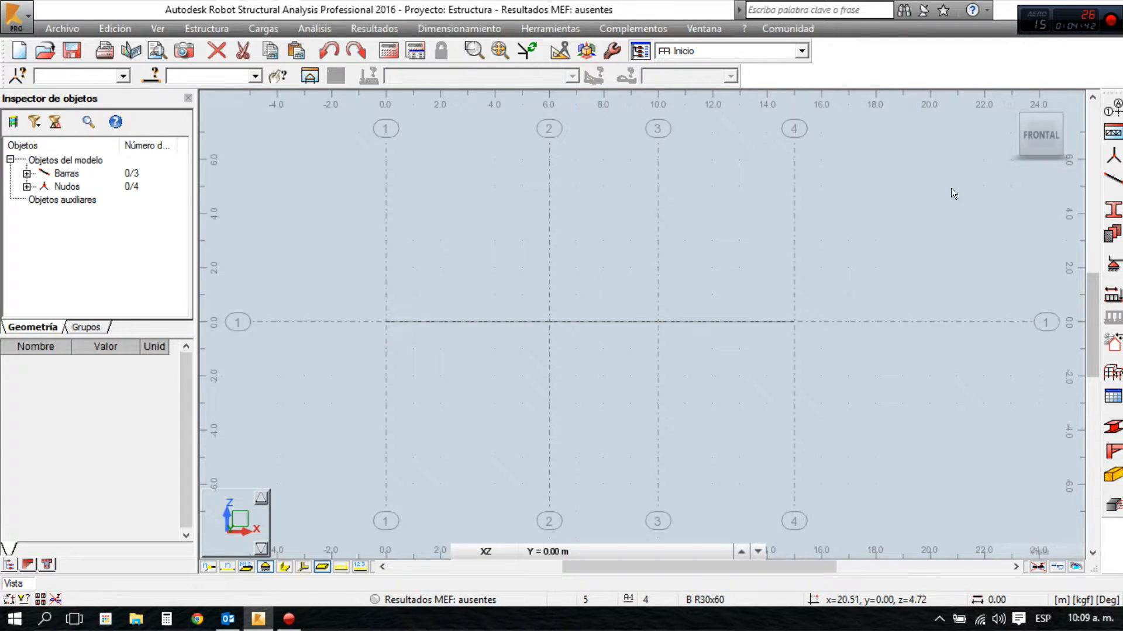
Assign the Pinned support to the beam's start node at grid line 1
{"action": "left_click", "coordinate": [1111, 262]}
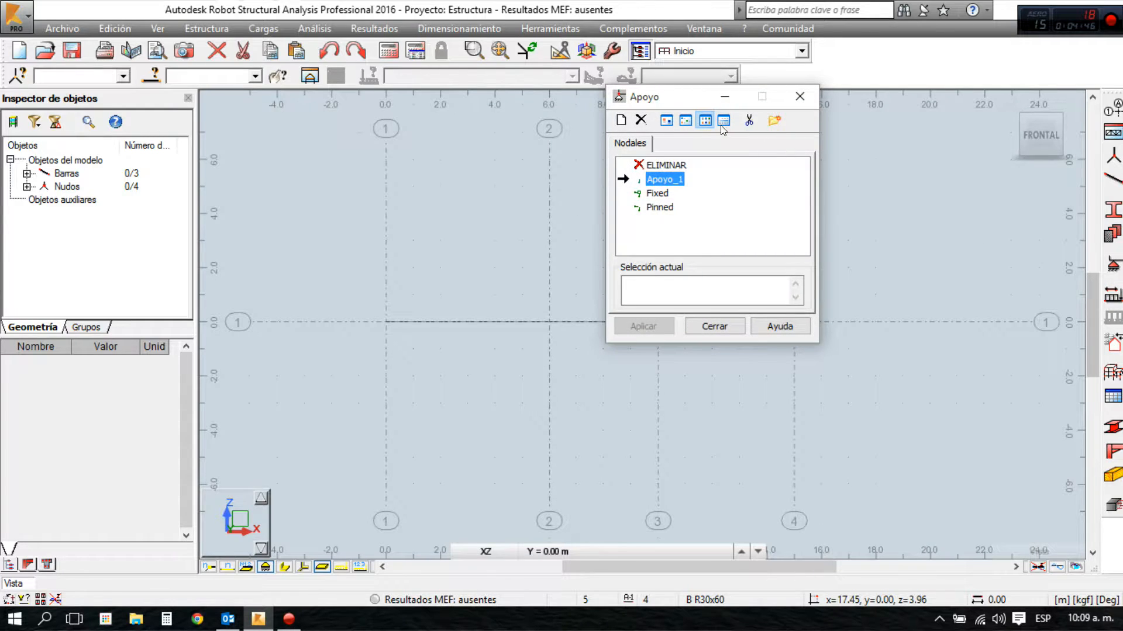
{"action": "left_click_drag", "start_coordinate": [678, 99], "coordinate": [896, 63]}
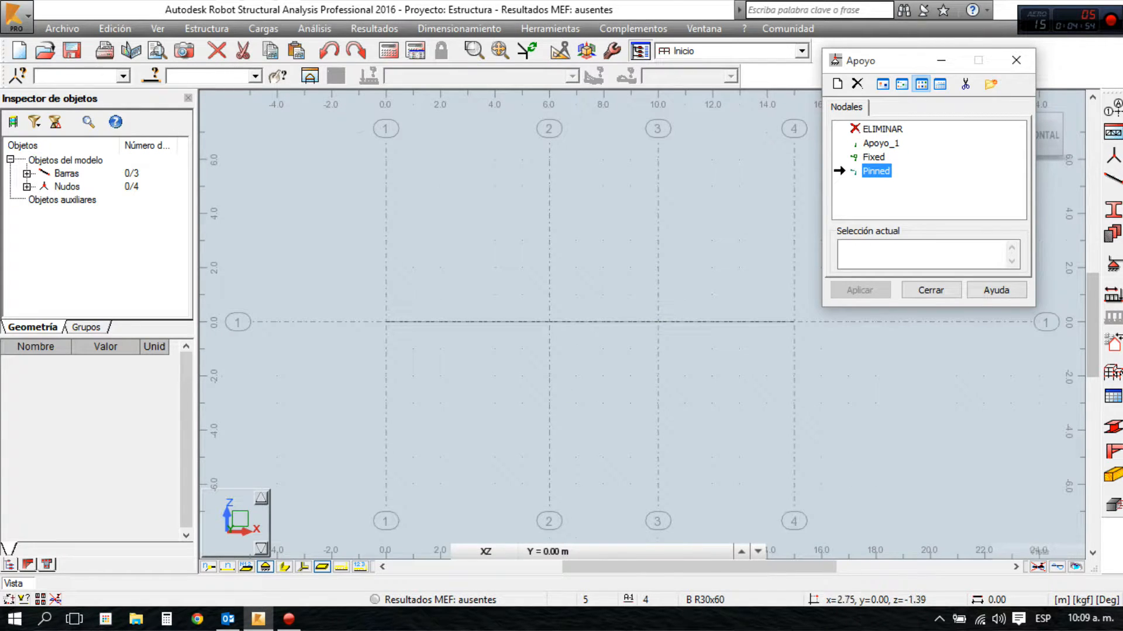
{"action": "left_click", "coordinate": [386, 322]}
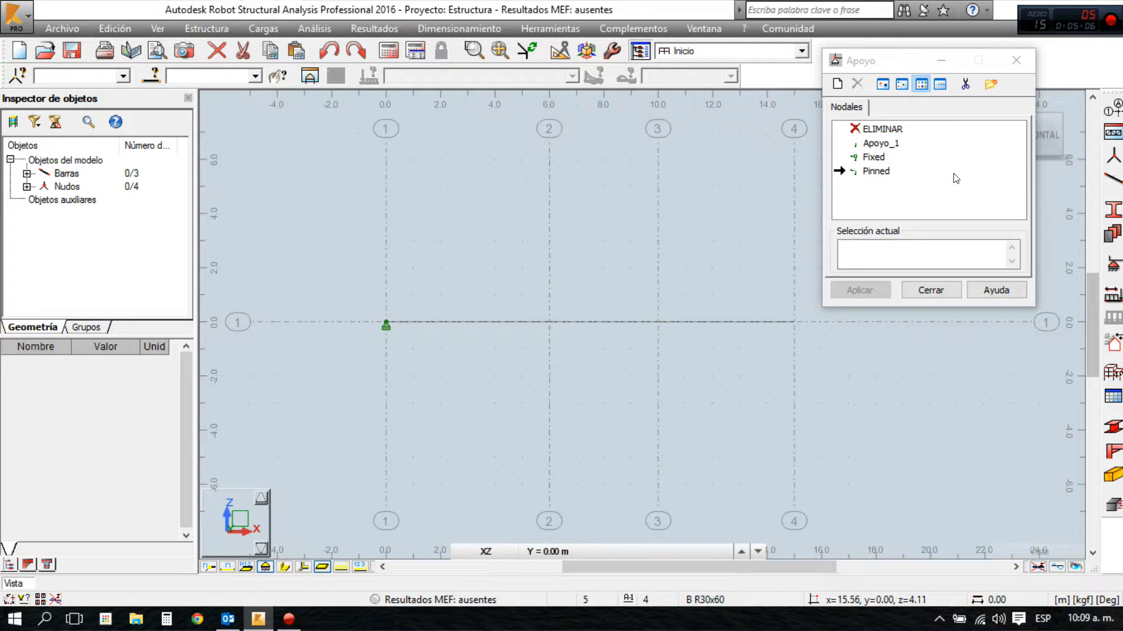
Review the blocked directions in the Pinned and Fixed support definitions without changing them
{"action": "left_click", "coordinate": [874, 171]}
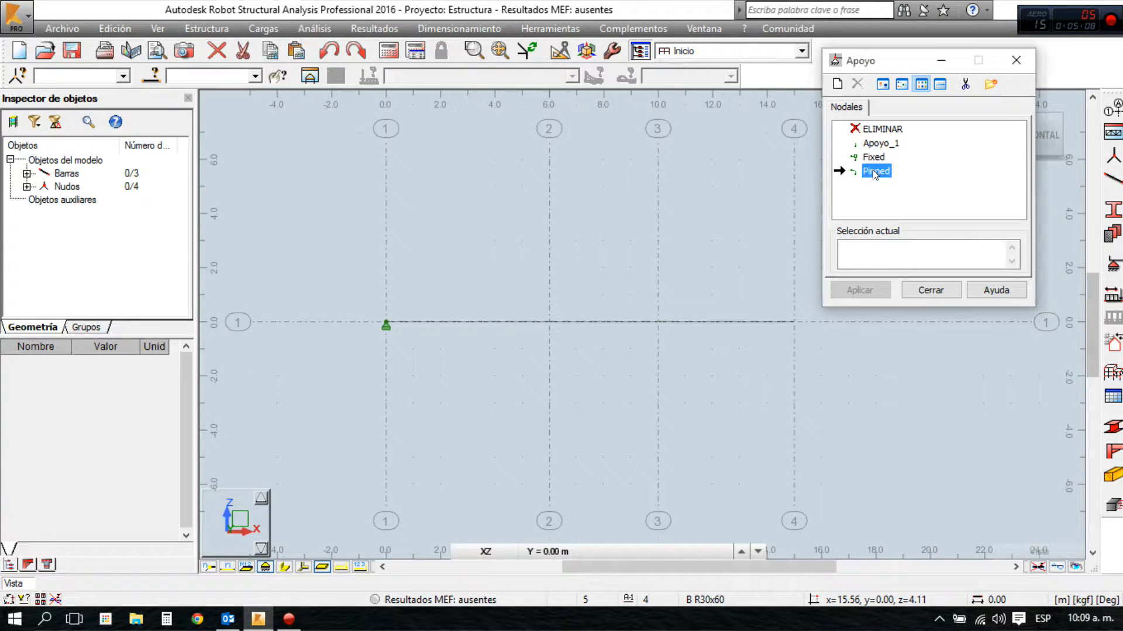
{"action": "double_click", "coordinate": [874, 171]}
{"action": "left_click_drag", "start_coordinate": [984, 90], "coordinate": [882, 91]}
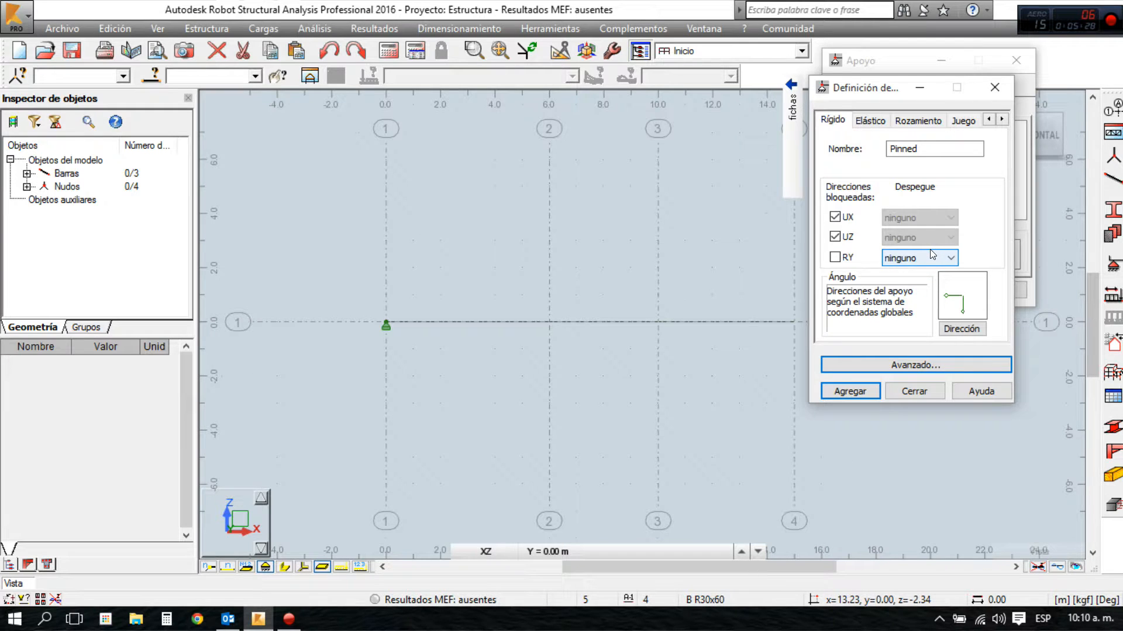
{"action": "left_click", "coordinate": [997, 86]}
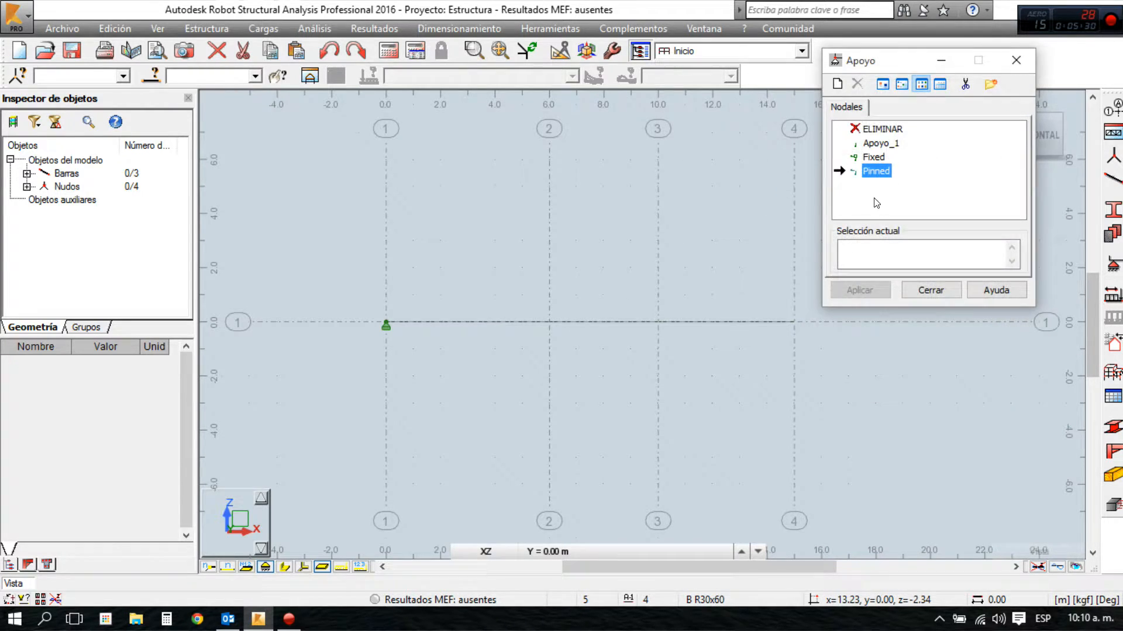
{"action": "double_click", "coordinate": [874, 158]}
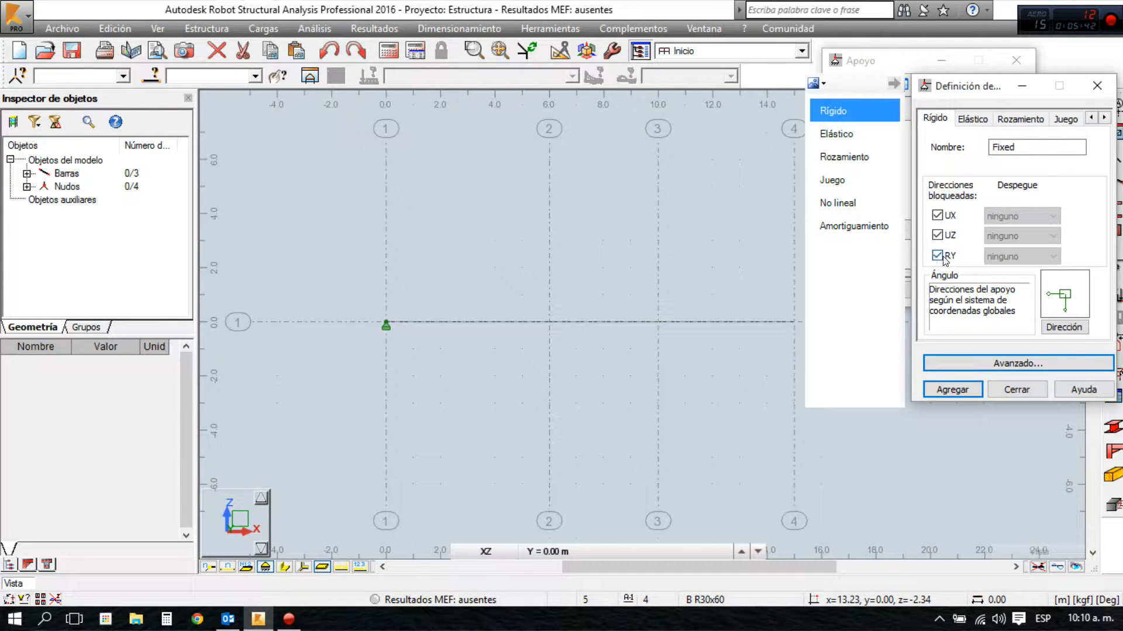
{"action": "left_click", "coordinate": [1016, 389]}
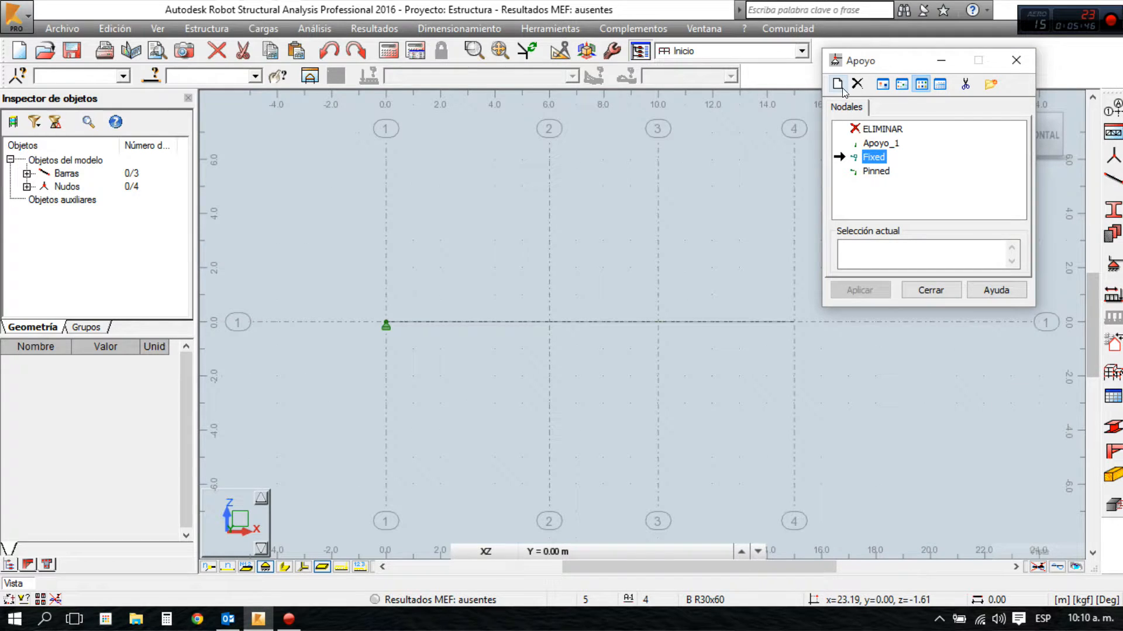
Create a new rigid support named Rodillo that blocks only UZ, leaving UX and RY free
{"action": "left_click", "coordinate": [839, 85]}
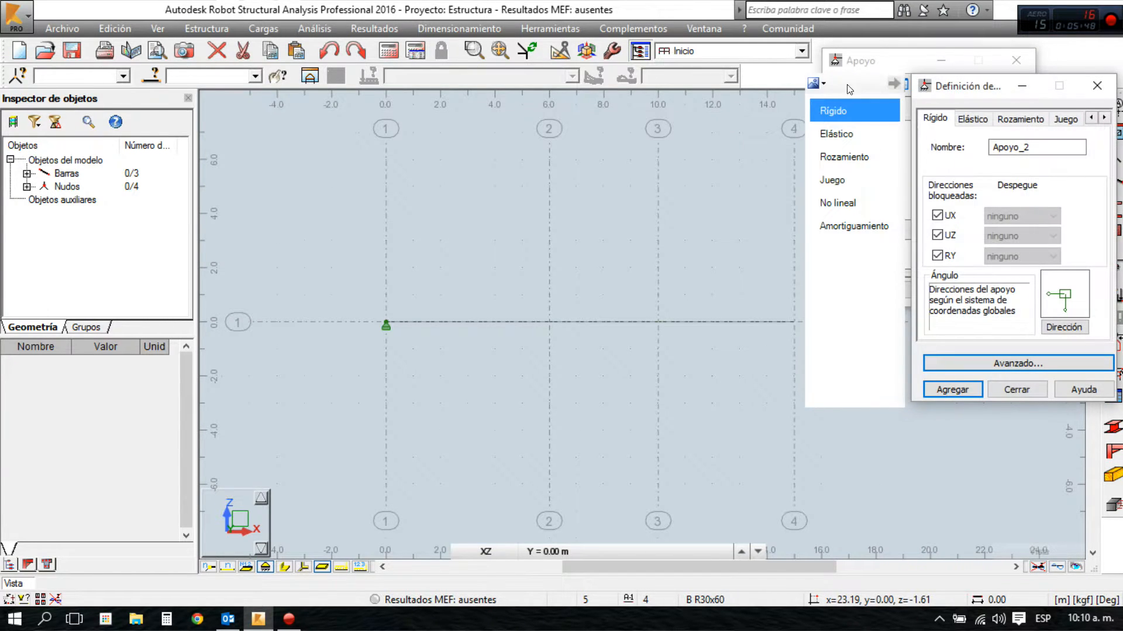
{"action": "left_click_drag", "start_coordinate": [984, 92], "coordinate": [818, 121]}
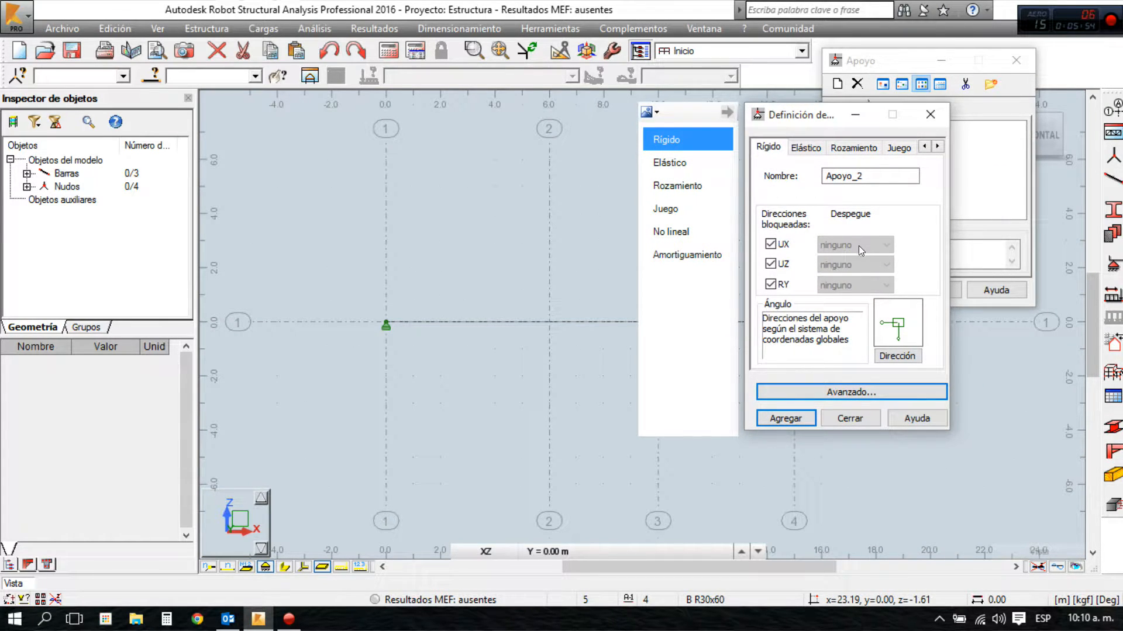
{"action": "left_click", "coordinate": [770, 285]}
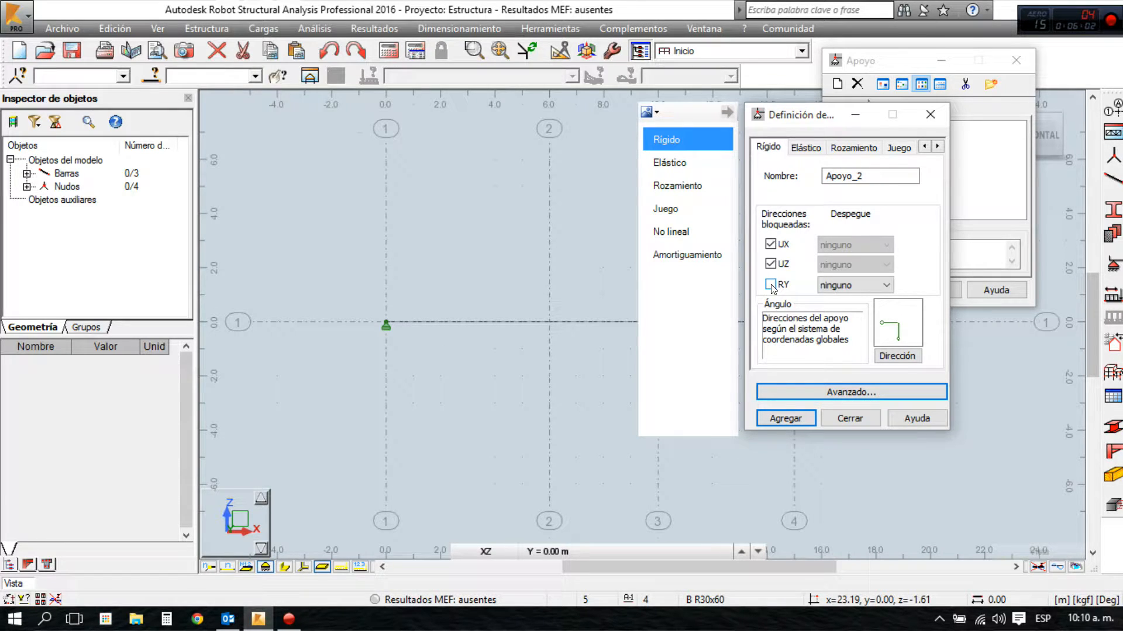
{"action": "left_click", "coordinate": [771, 244]}
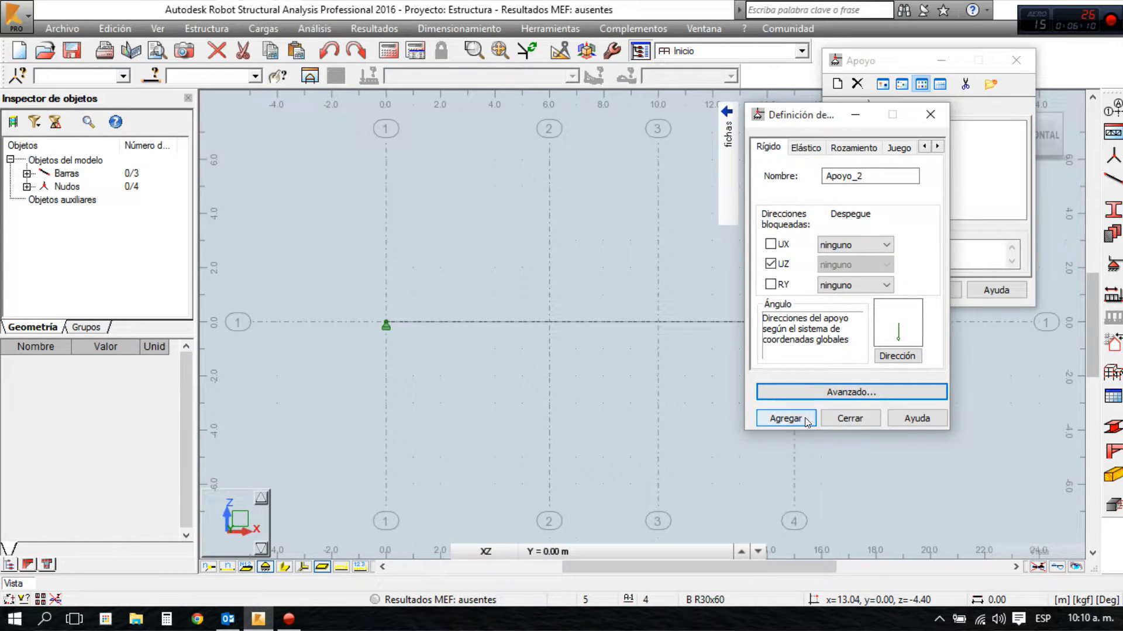
{"action": "left_click_drag", "start_coordinate": [875, 176], "coordinate": [819, 183]}
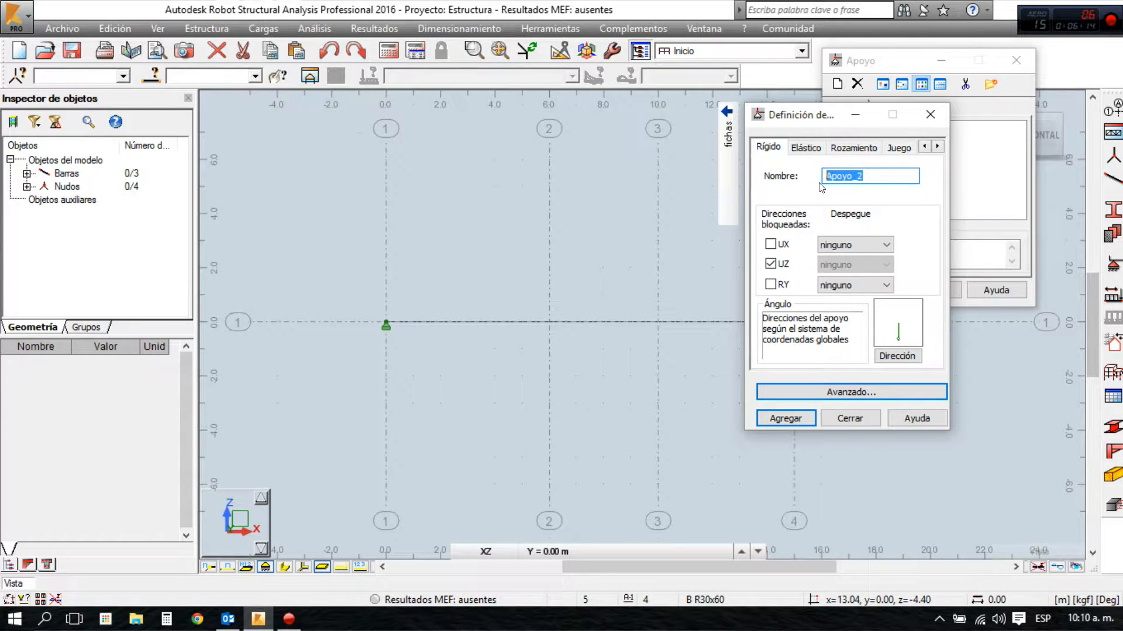
{"action": "type", "text": "Rodillo"}
{"action": "left_click", "coordinate": [784, 420]}
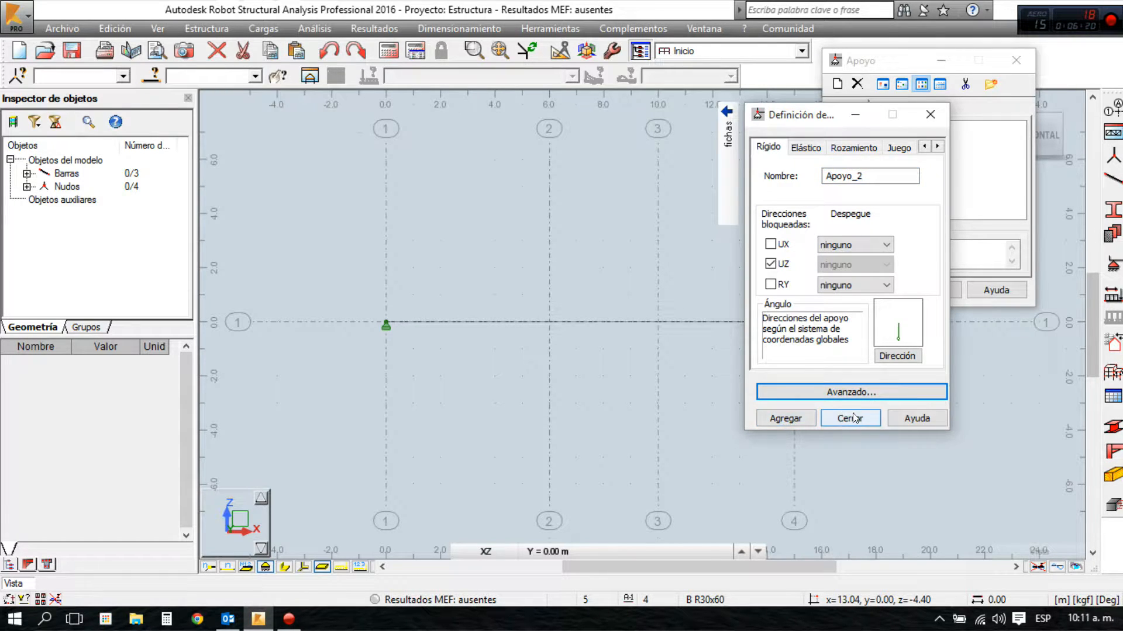
{"action": "left_click", "coordinate": [851, 416]}
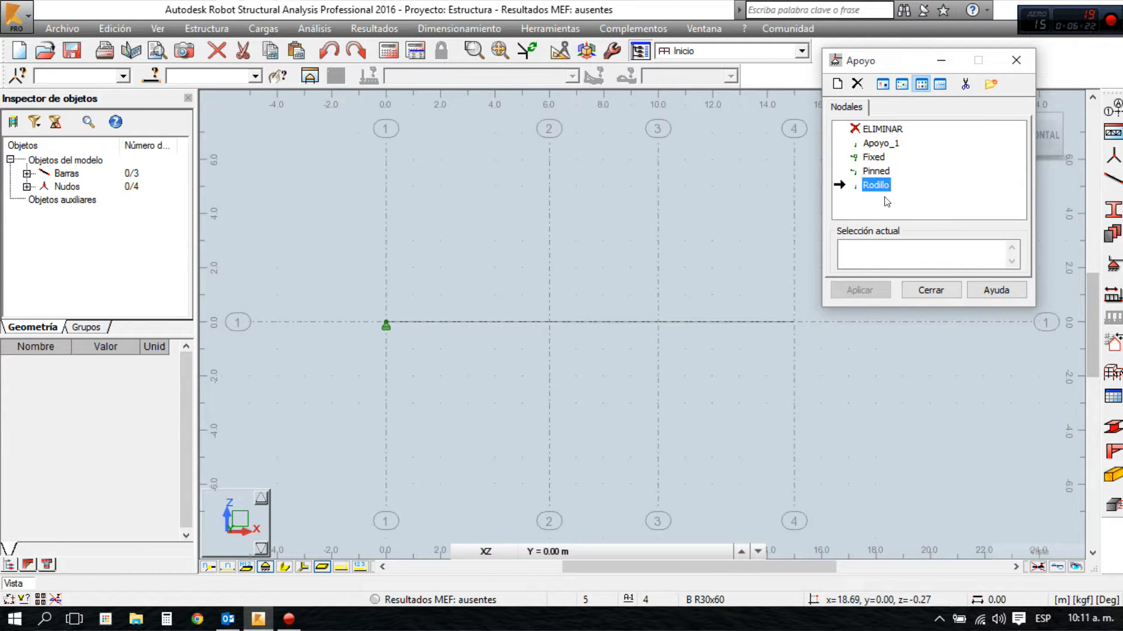
Assign the Rodillo support to the nodes at grid lines 2, 3 and 4, and finish the support assignment
{"action": "left_click", "coordinate": [550, 321]}
{"action": "left_click", "coordinate": [659, 322]}
{"action": "left_click", "coordinate": [794, 321]}
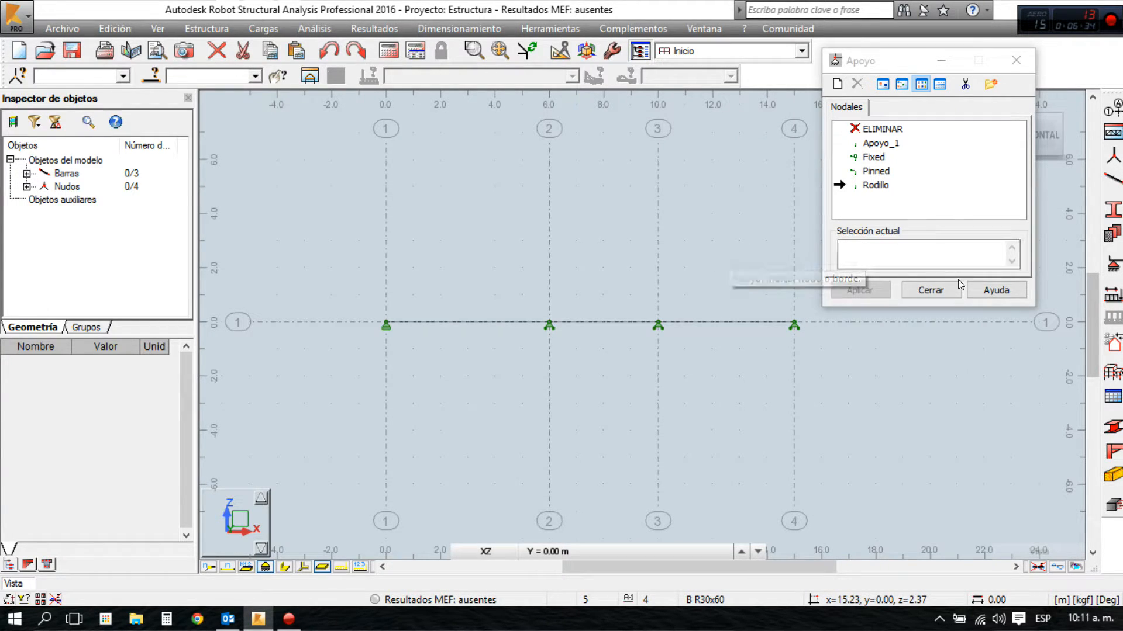
{"action": "left_click", "coordinate": [942, 291]}
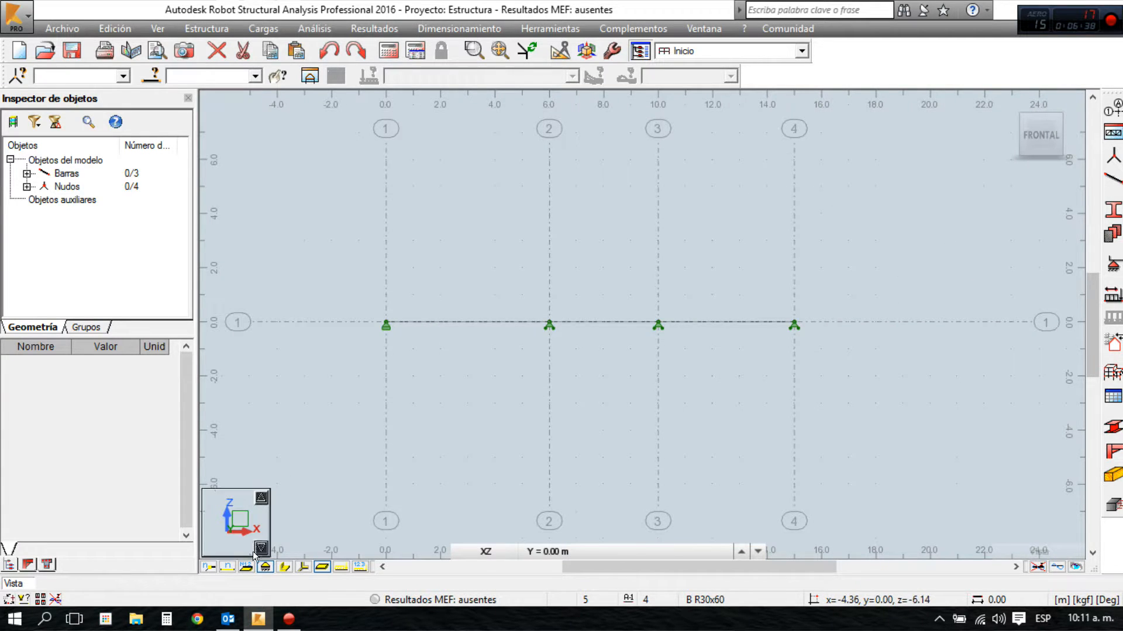
Turn on the display of node numbers and bar numbers in the model view
{"action": "left_click", "coordinate": [210, 568]}
{"action": "left_click", "coordinate": [232, 567]}
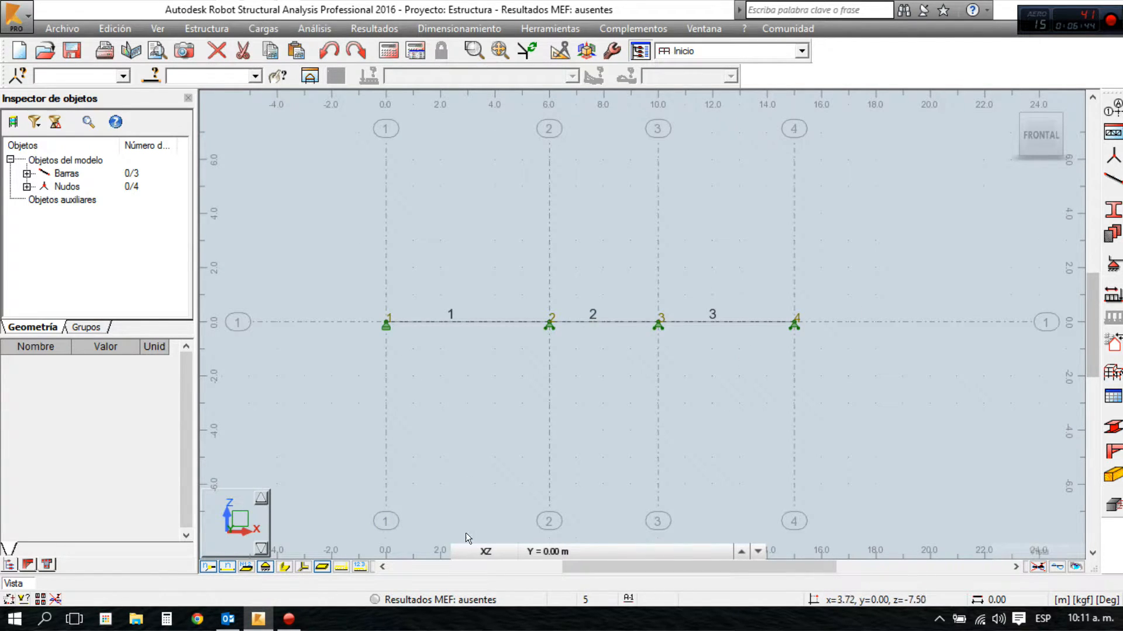
{"action": "left_click", "coordinate": [486, 551]}
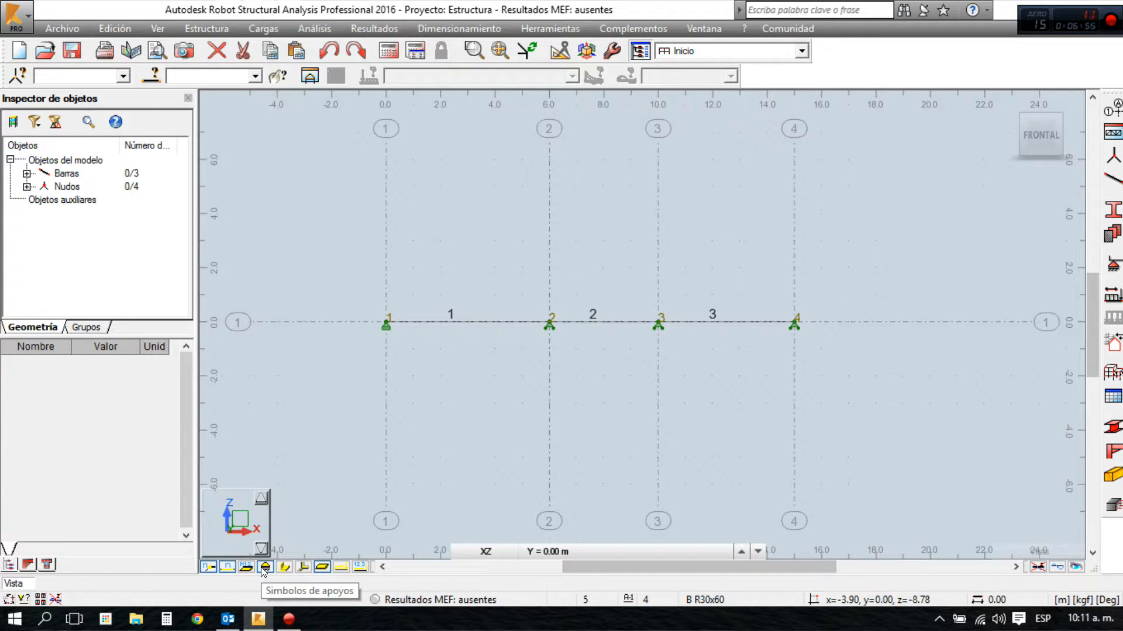
Preview the bars' section shapes and local axes in the model view, and hide both again
{"action": "left_click", "coordinate": [265, 567]}
{"action": "left_click", "coordinate": [285, 568]}
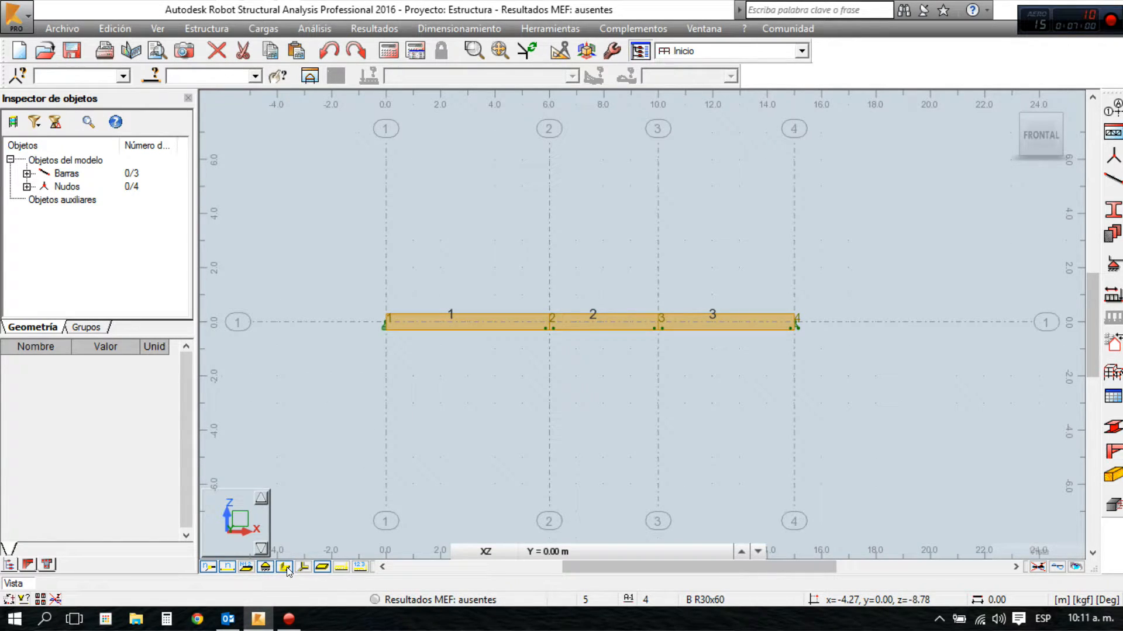
{"action": "left_click", "coordinate": [286, 567]}
{"action": "left_click", "coordinate": [303, 568]}
{"action": "left_click", "coordinate": [304, 569]}
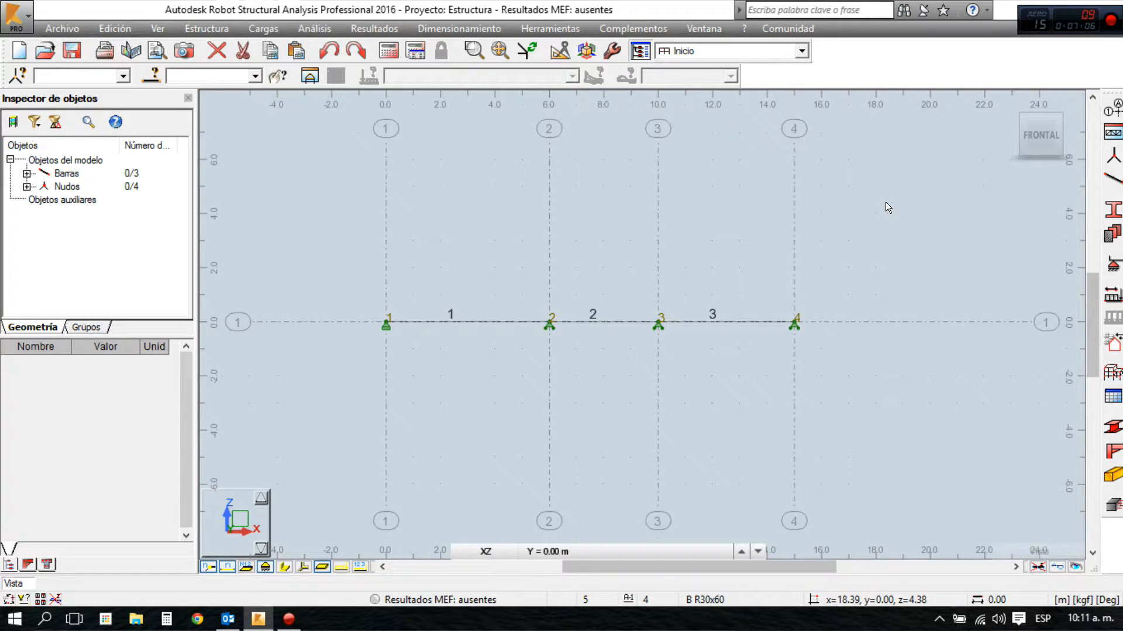
Add load case 1 named CM with the type permanente
{"action": "left_click", "coordinate": [1115, 297]}
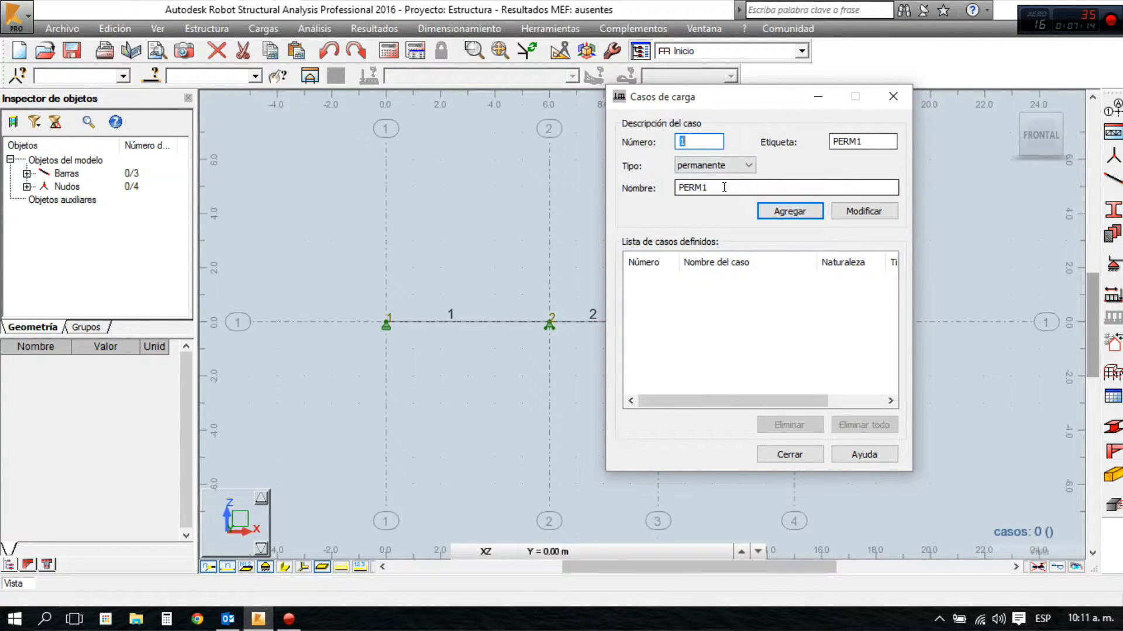
{"action": "left_click_drag", "start_coordinate": [709, 187], "coordinate": [642, 197]}
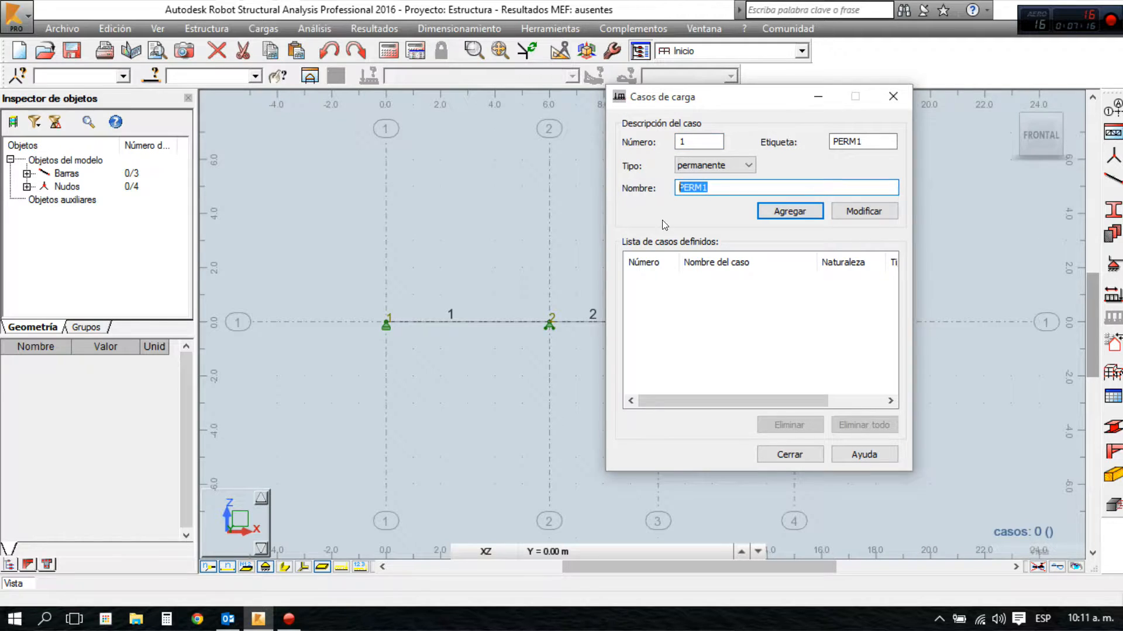
{"action": "type", "text": "CM"}
{"action": "left_click", "coordinate": [807, 208]}
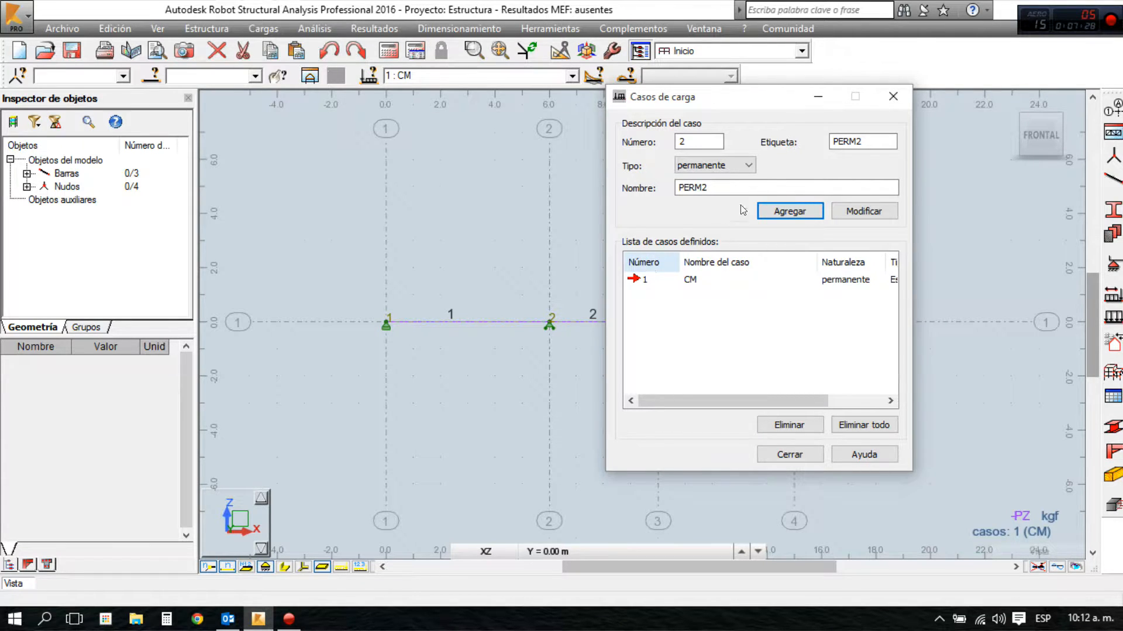
Add load case 2 named CV with the type explotación
{"action": "left_click", "coordinate": [741, 168]}
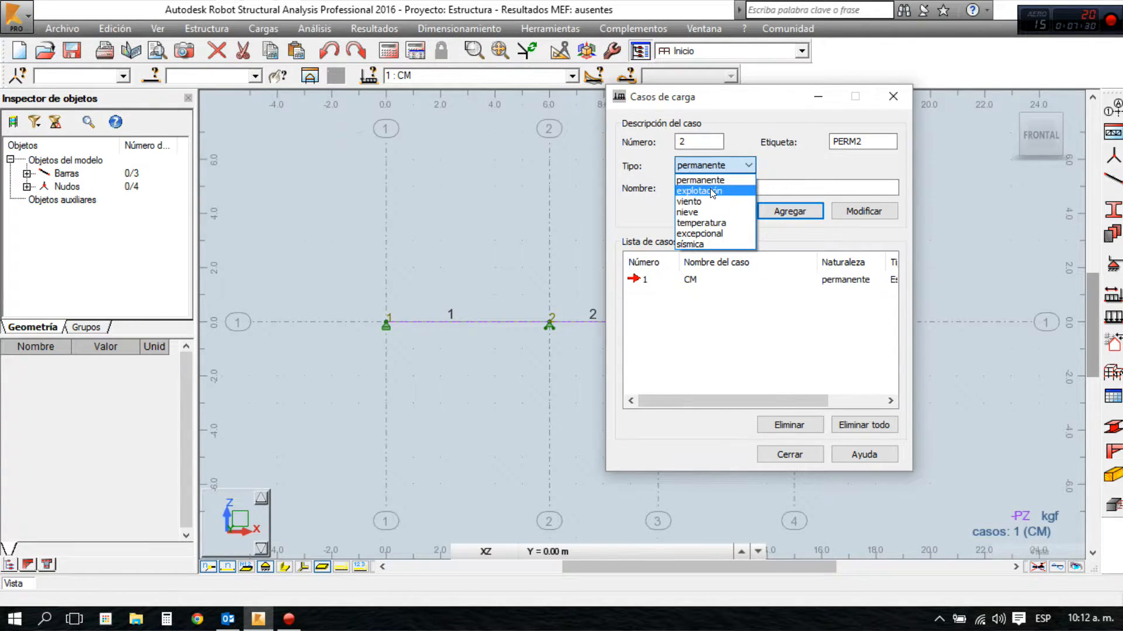
{"action": "left_click", "coordinate": [712, 193]}
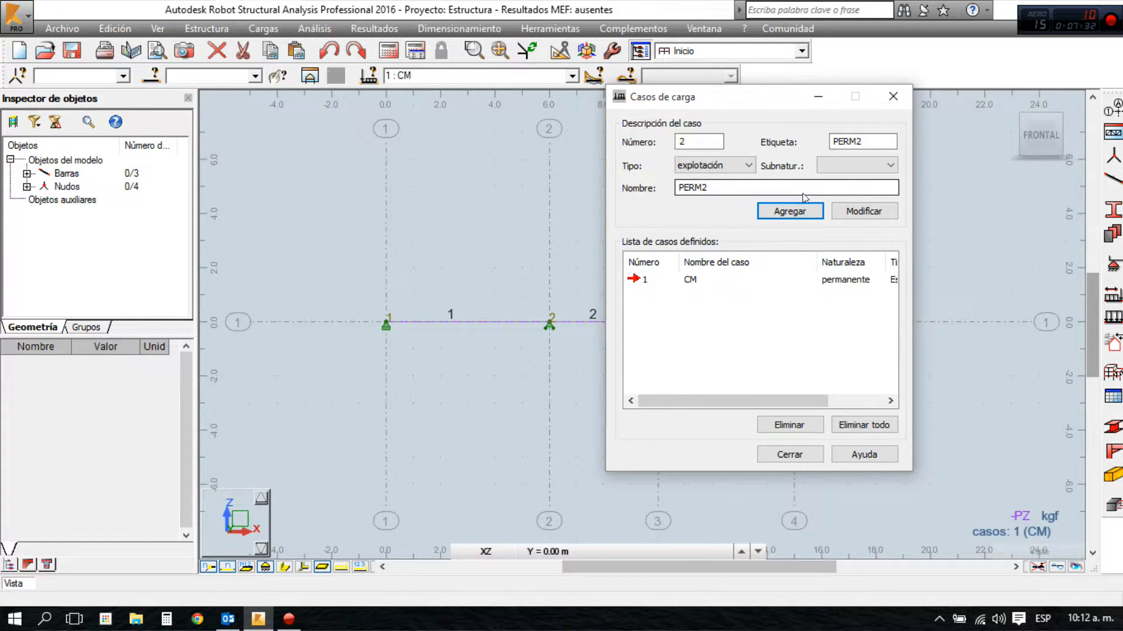
{"action": "left_click_drag", "start_coordinate": [726, 185], "coordinate": [661, 193]}
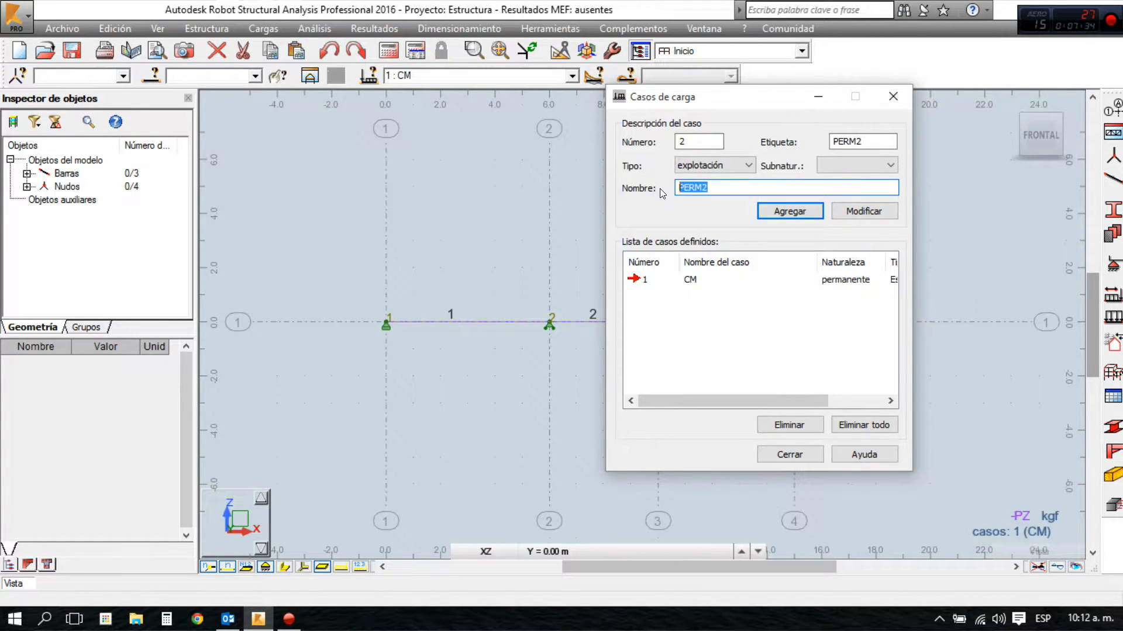
{"action": "type", "text": "CV"}
{"action": "left_click", "coordinate": [790, 211]}
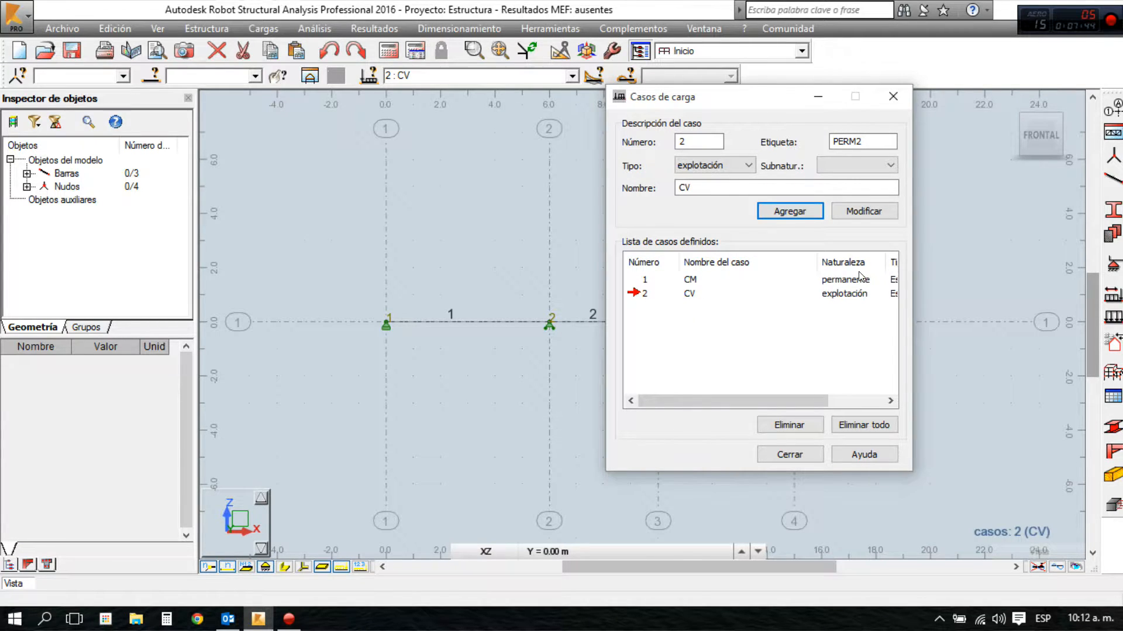
Check the analysis type of load cases CM and CV, and close the load case definition
{"action": "left_click_drag", "start_coordinate": [805, 402], "coordinate": [860, 403]}
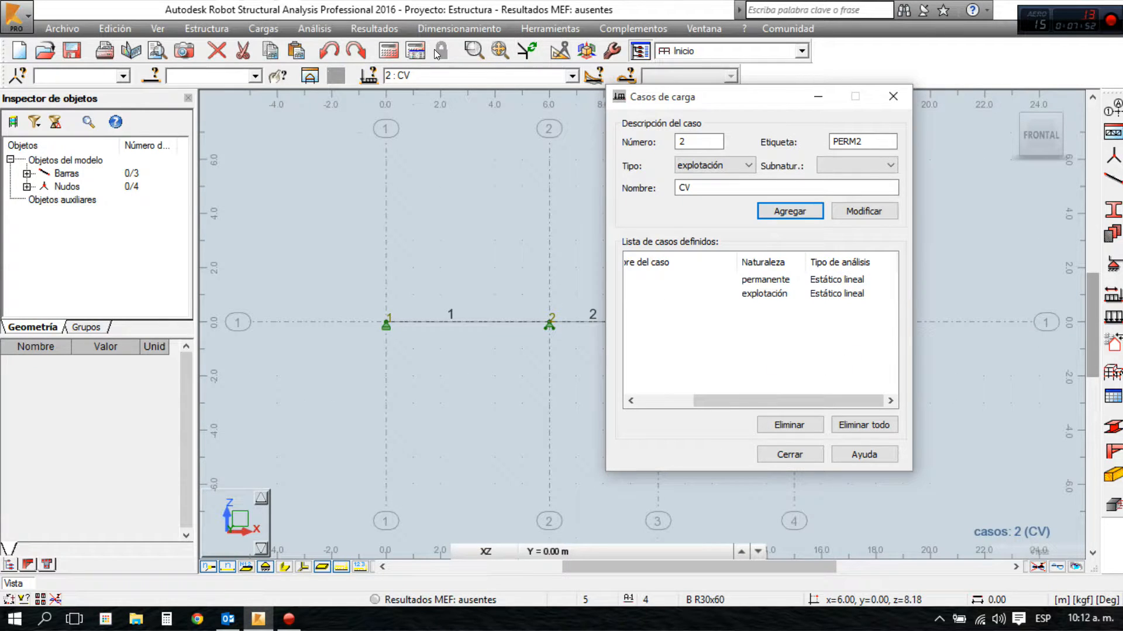
{"action": "left_click", "coordinate": [415, 51]}
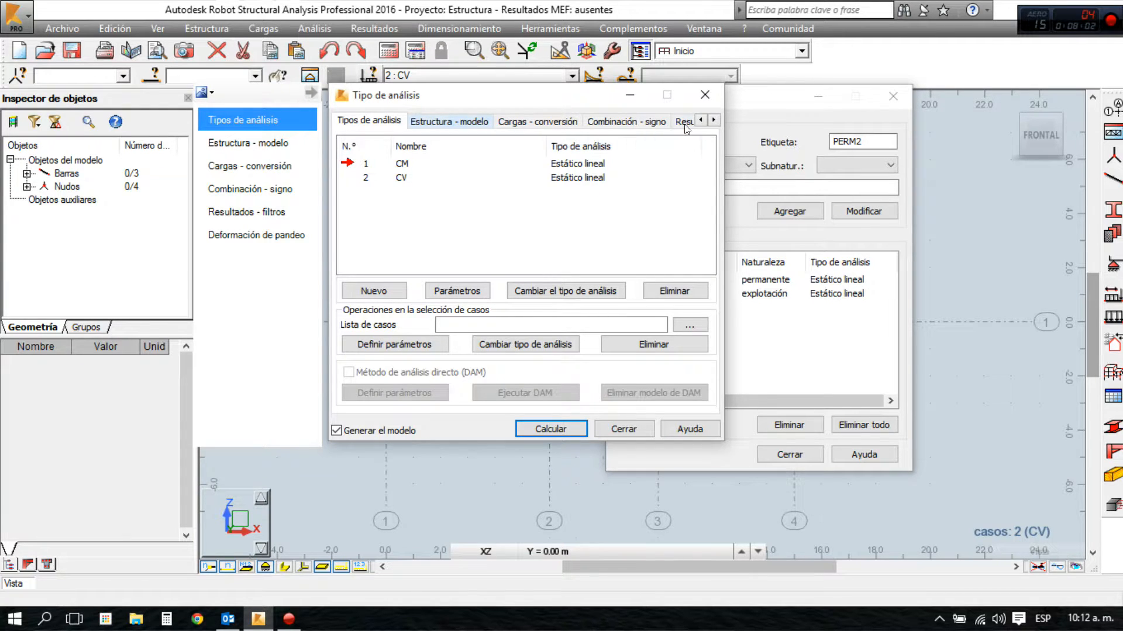
{"action": "left_click", "coordinate": [704, 94]}
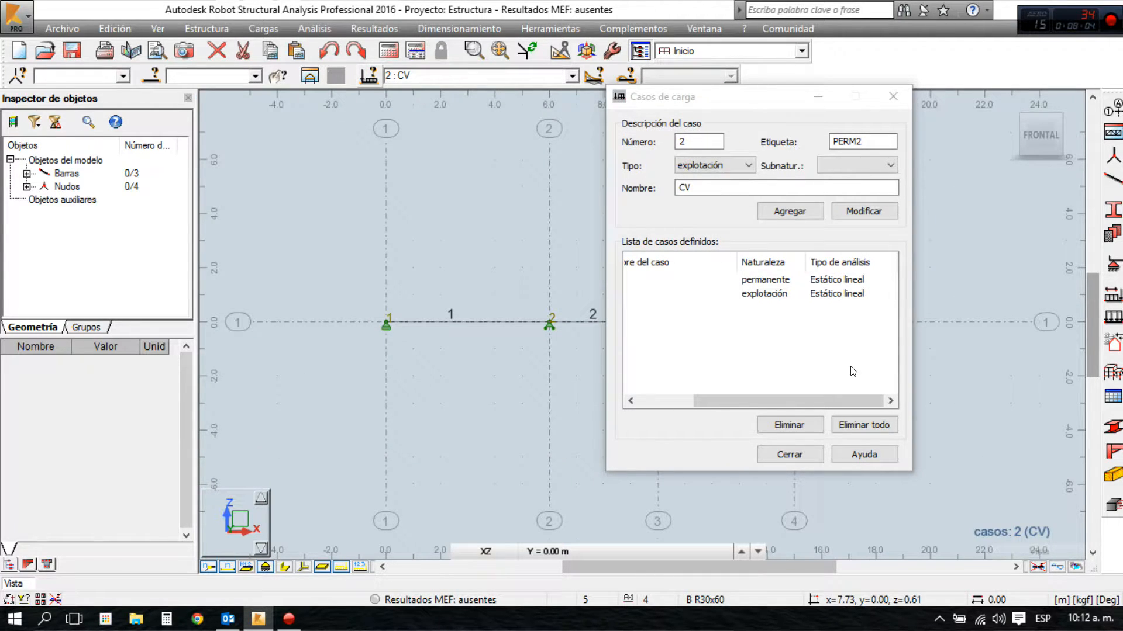
{"action": "left_click_drag", "start_coordinate": [756, 99], "coordinate": [883, 55]}
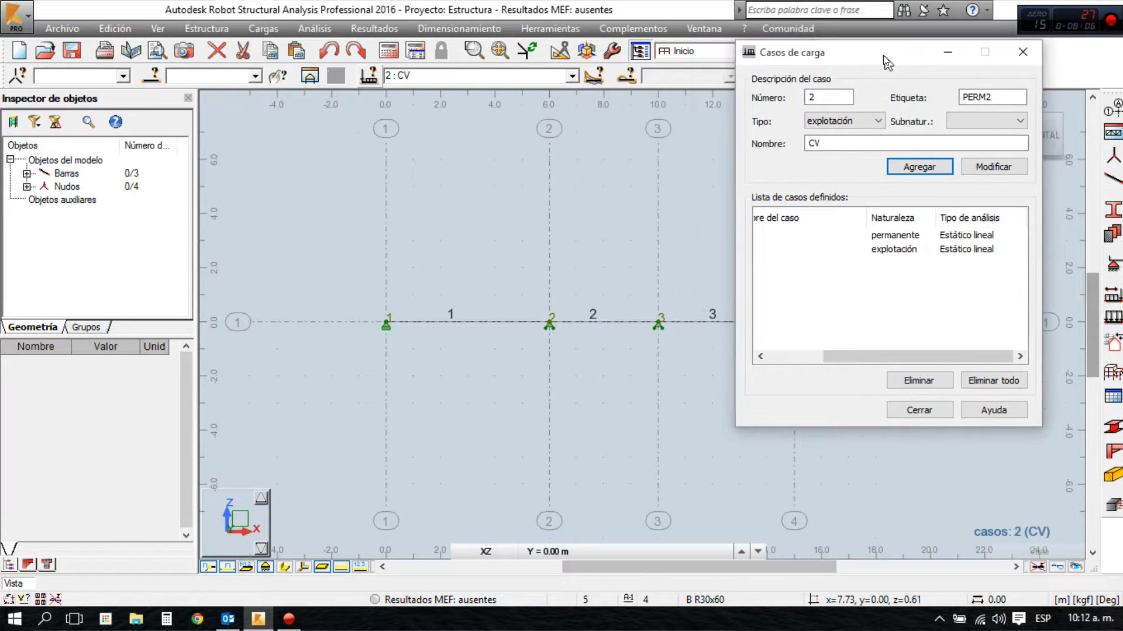
{"action": "left_click", "coordinate": [916, 410]}
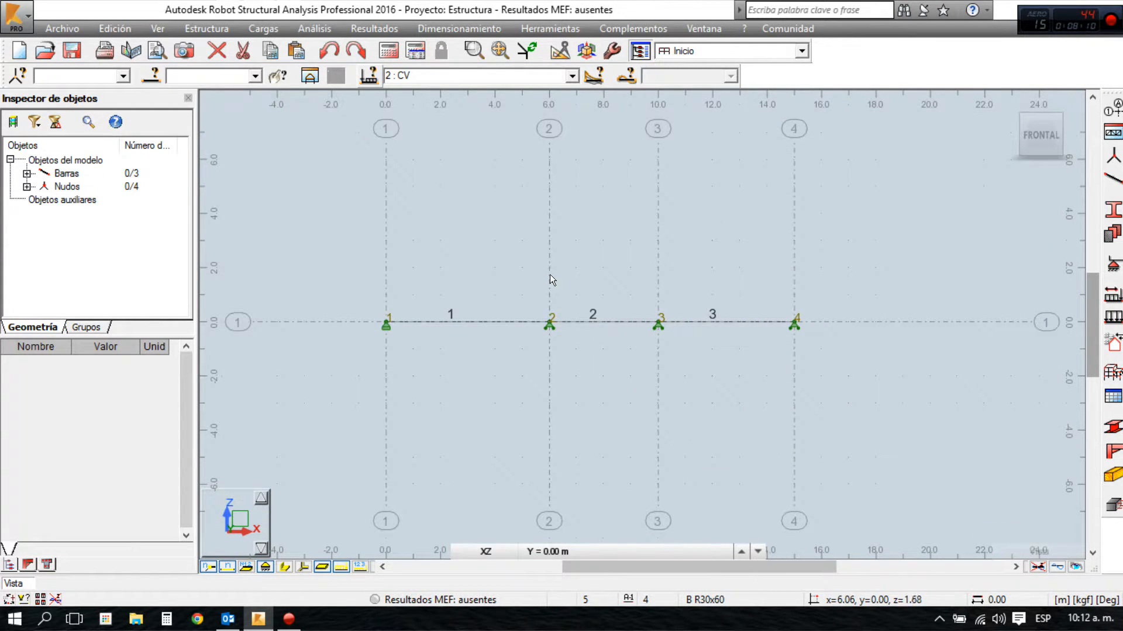
Switch the workspace layout to Cargas and bring up the load table for case CM
{"action": "left_click", "coordinate": [802, 52]}
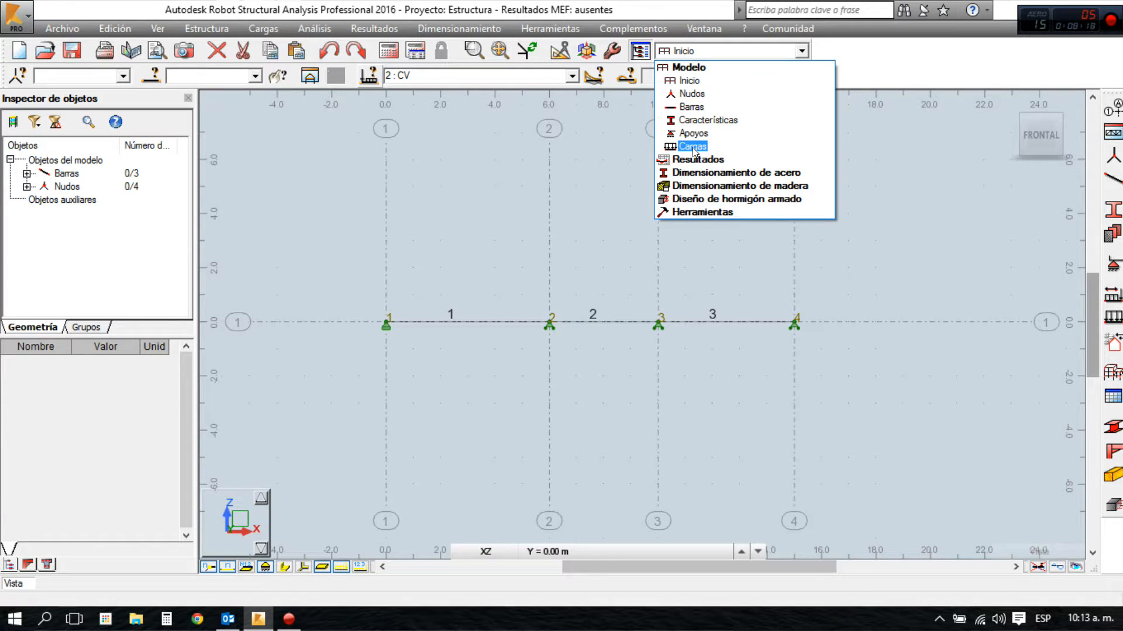
{"action": "left_click", "coordinate": [693, 147]}
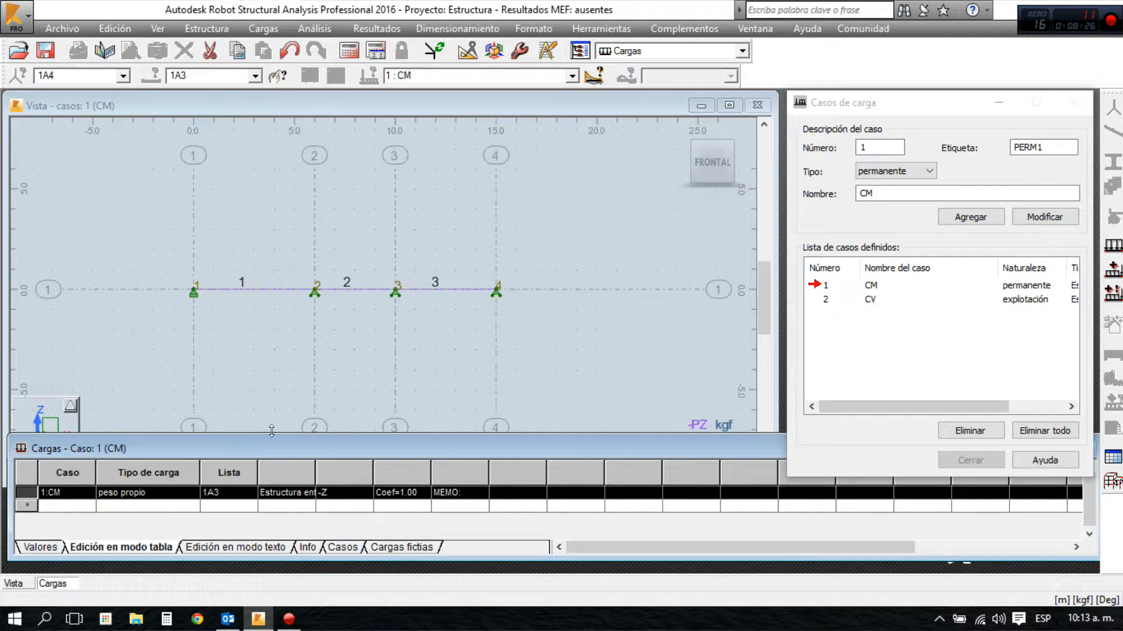
{"action": "left_click_drag", "start_coordinate": [166, 259], "coordinate": [536, 357]}
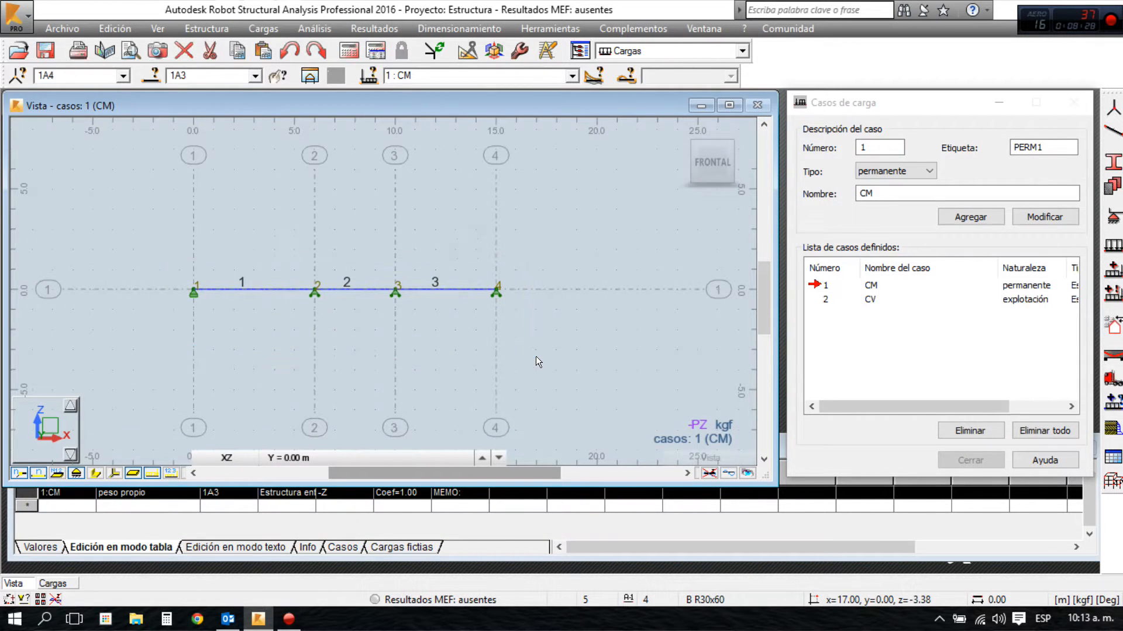
{"action": "scroll", "coordinate": [350, 338], "scroll_direction": "up", "scroll_amount": 2}
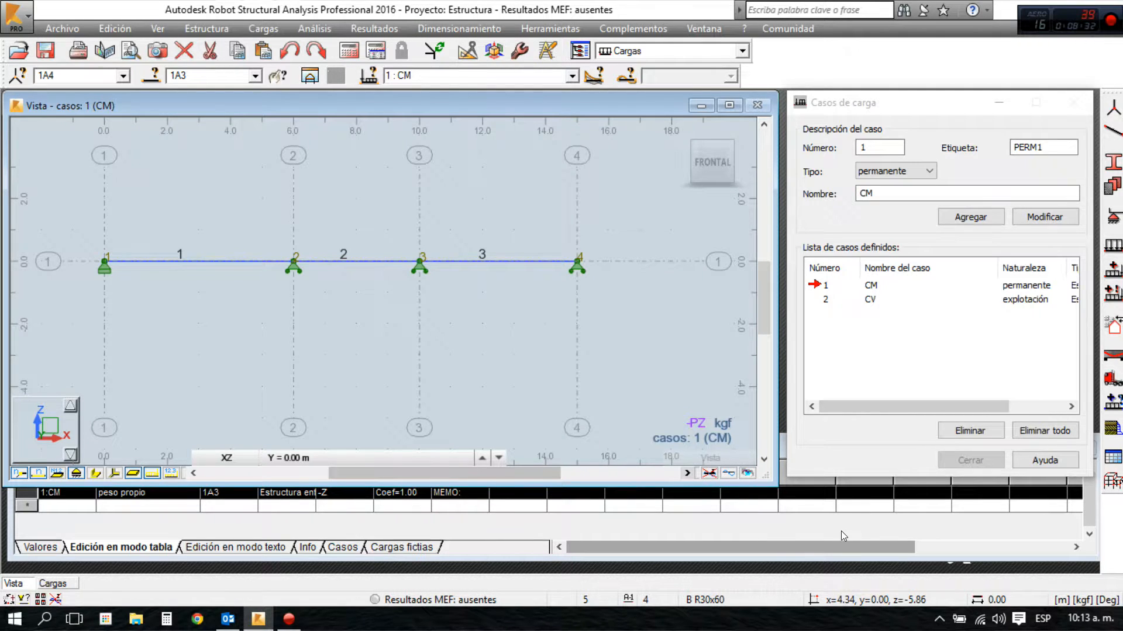
{"action": "left_click", "coordinate": [812, 517]}
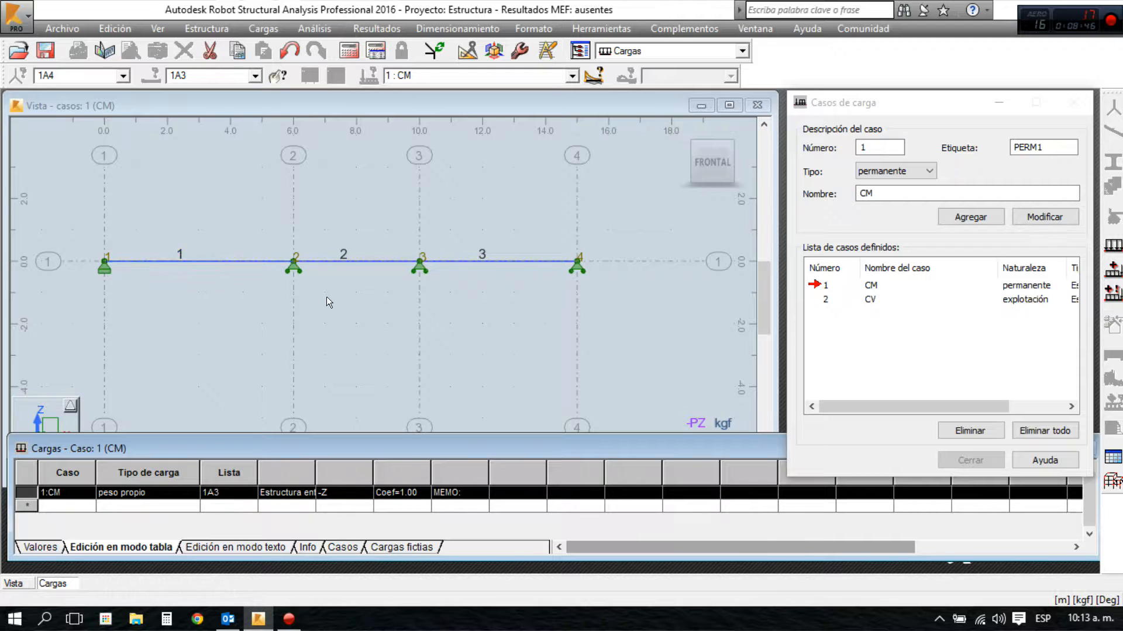
Examine the direction, coefficient and load type of the self-weight entry in the CM load table
{"action": "left_click", "coordinate": [336, 493]}
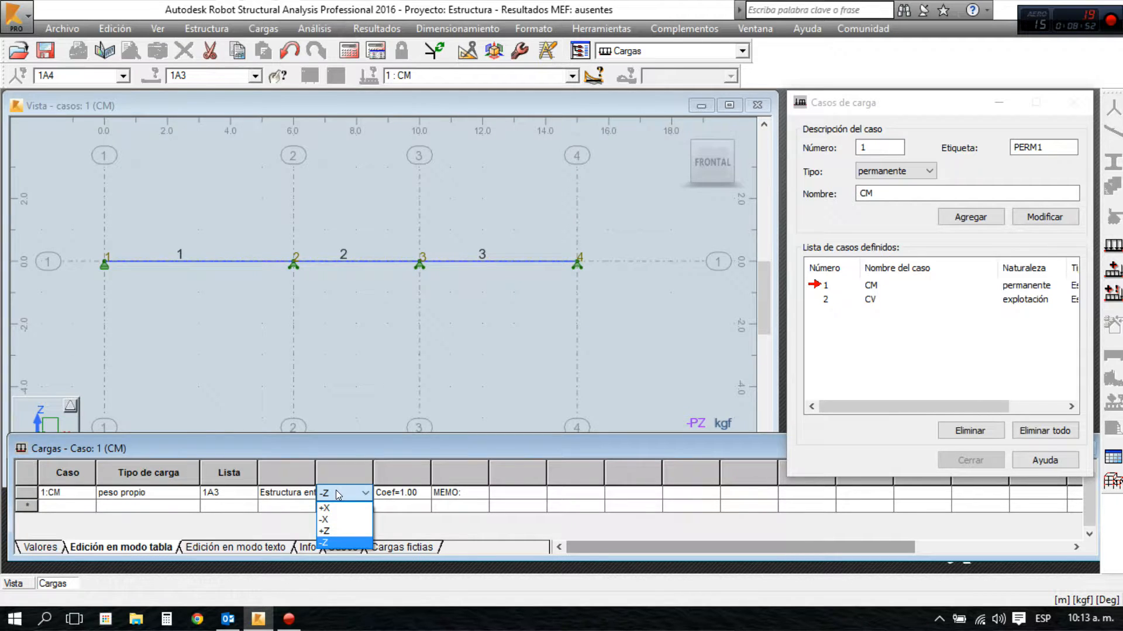
{"action": "left_click", "coordinate": [336, 492]}
{"action": "left_click", "coordinate": [336, 491]}
{"action": "left_click", "coordinate": [335, 492]}
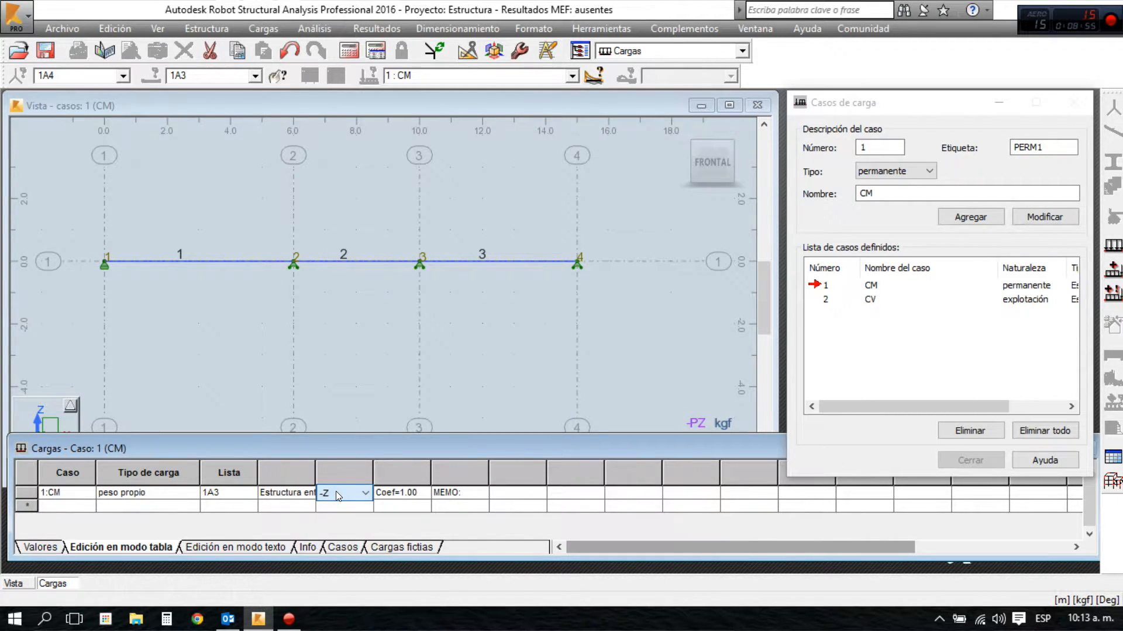
{"action": "left_click", "coordinate": [413, 493]}
{"action": "left_click", "coordinate": [161, 497]}
{"action": "left_click", "coordinate": [161, 497]}
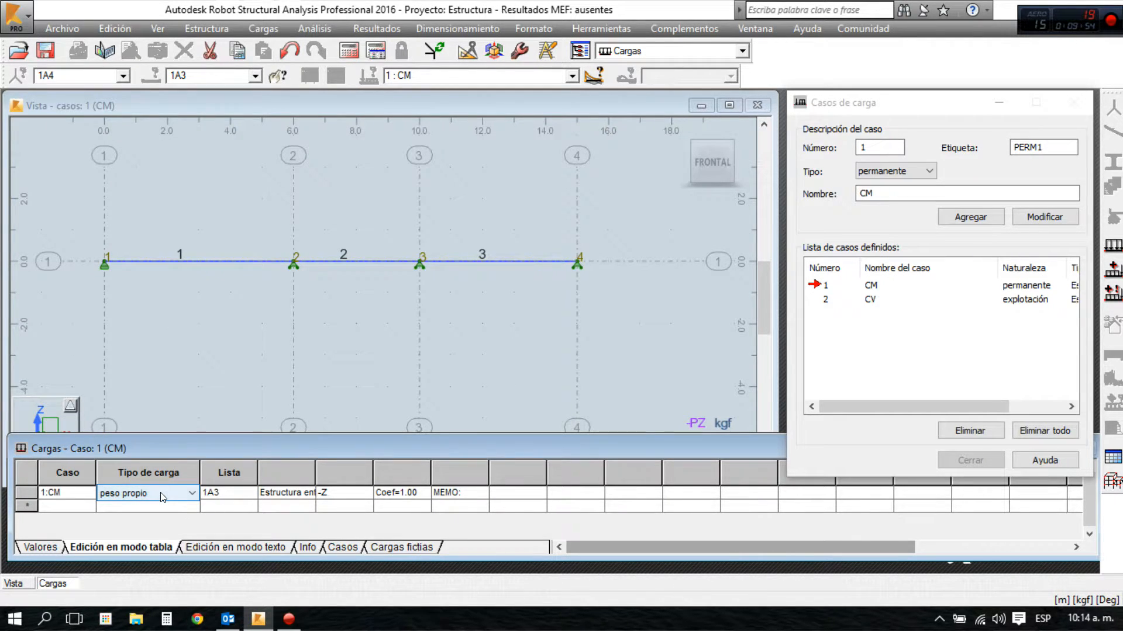
Delete the peso propio load row from case CM and clear the bar selection in the model view
{"action": "left_click", "coordinate": [25, 493]}
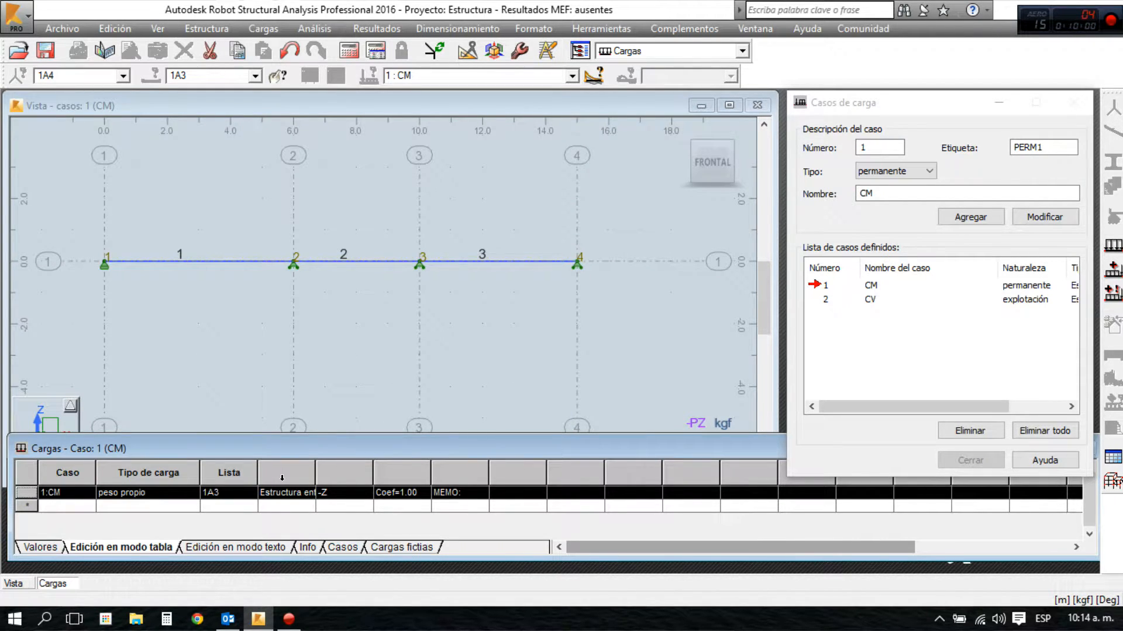
{"action": "key", "text": "Delete"}
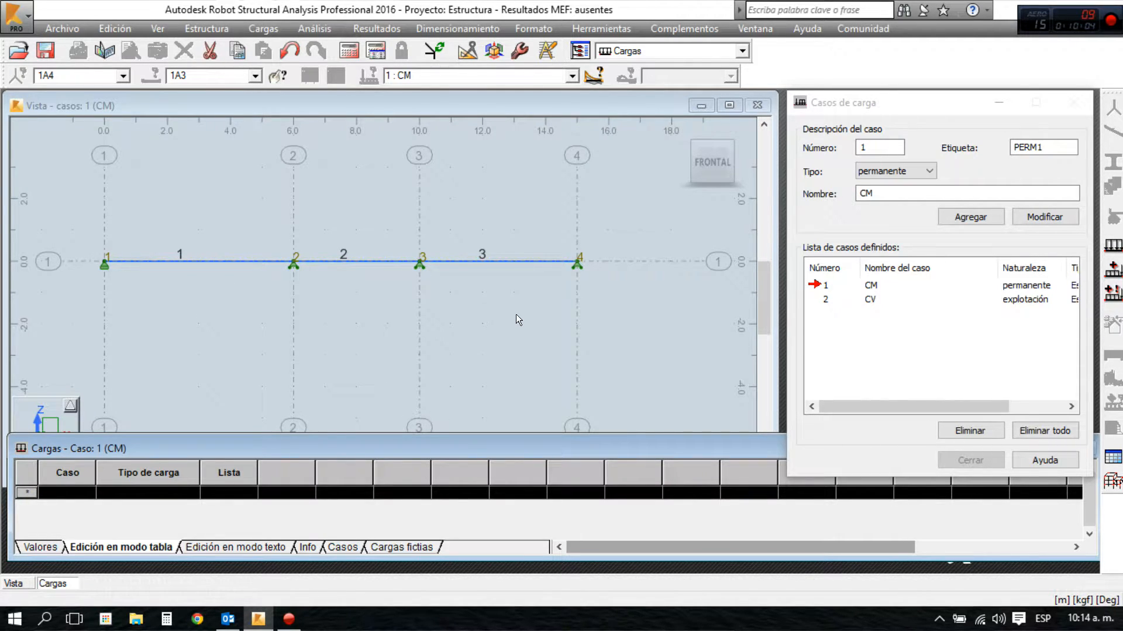
{"action": "left_click", "coordinate": [628, 313]}
{"action": "middle_click_drag", "start_coordinate": [481, 219], "coordinate": [498, 231]}
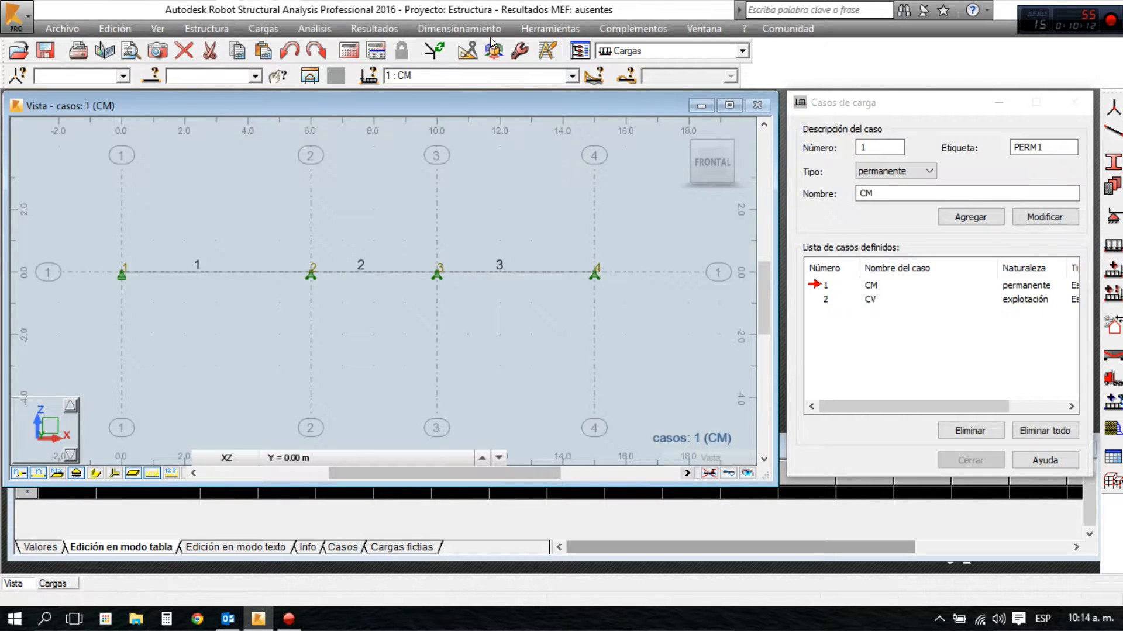
Apply a uniform load of -750 kgf/m in global Z to bar 1 for load case 1 : CM
{"action": "left_click", "coordinate": [572, 76]}
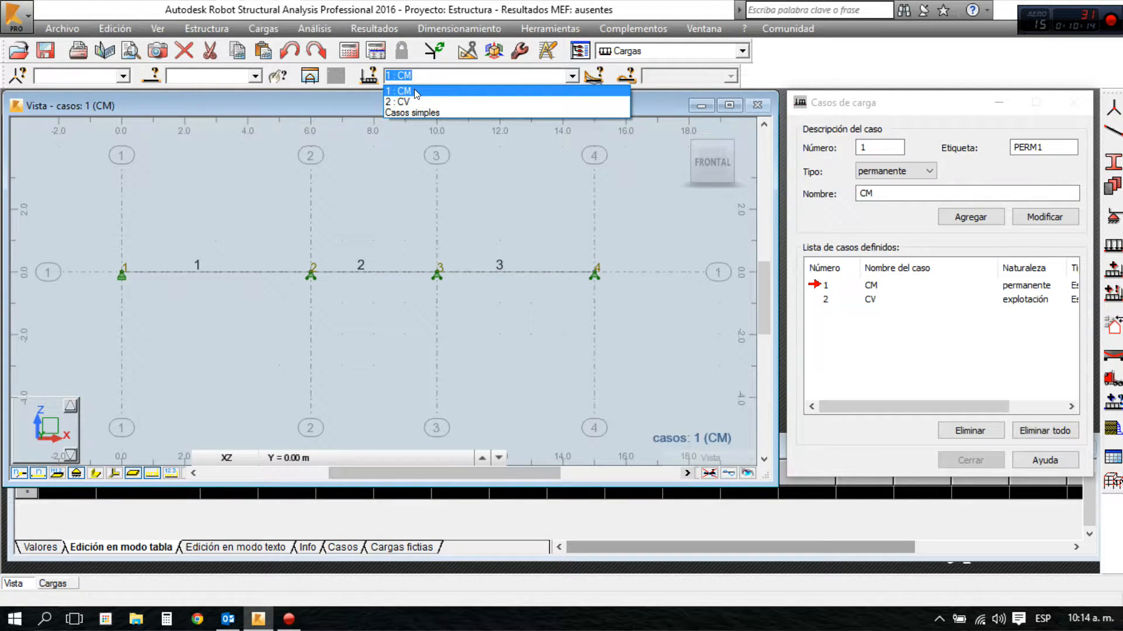
{"action": "left_click", "coordinate": [413, 90]}
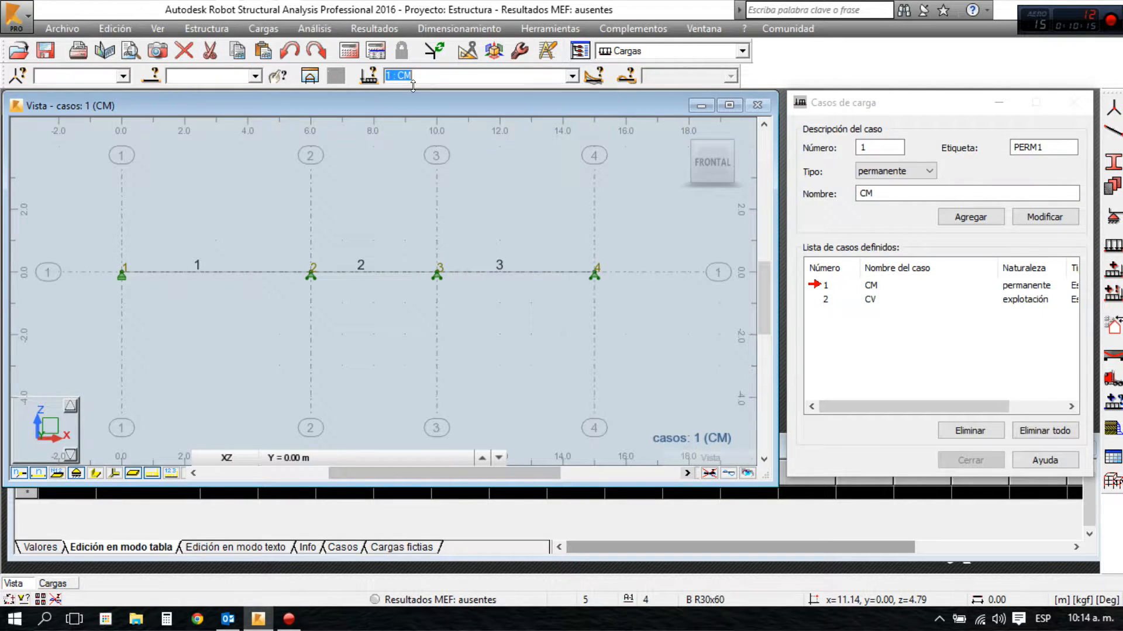
{"action": "left_click", "coordinate": [1113, 246]}
{"action": "left_click", "coordinate": [941, 165]}
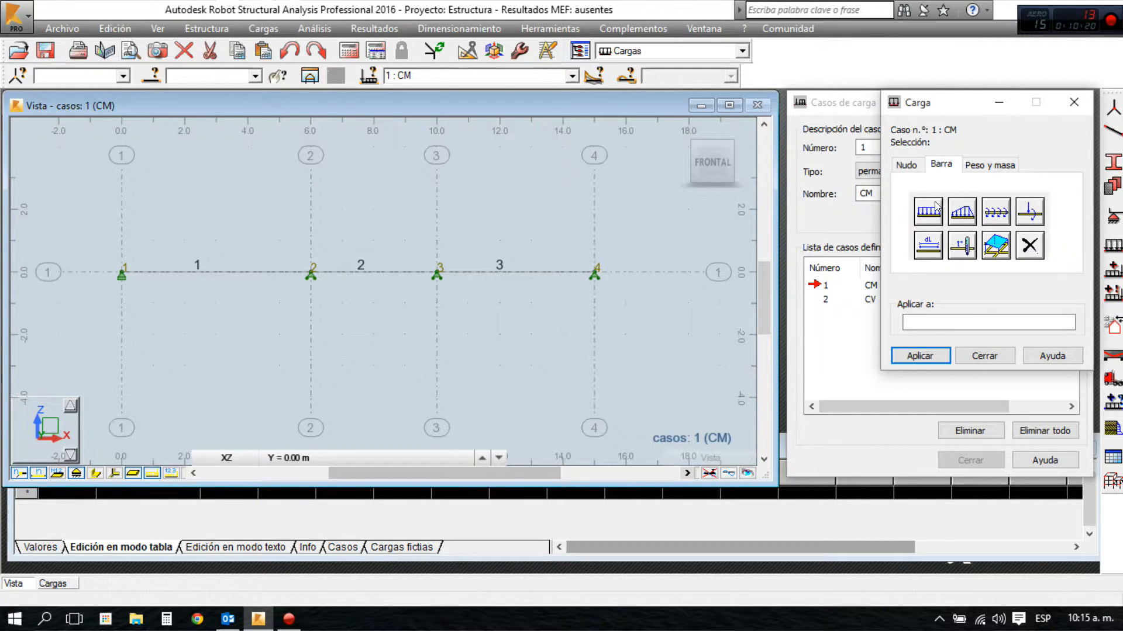
{"action": "left_click", "coordinate": [935, 210]}
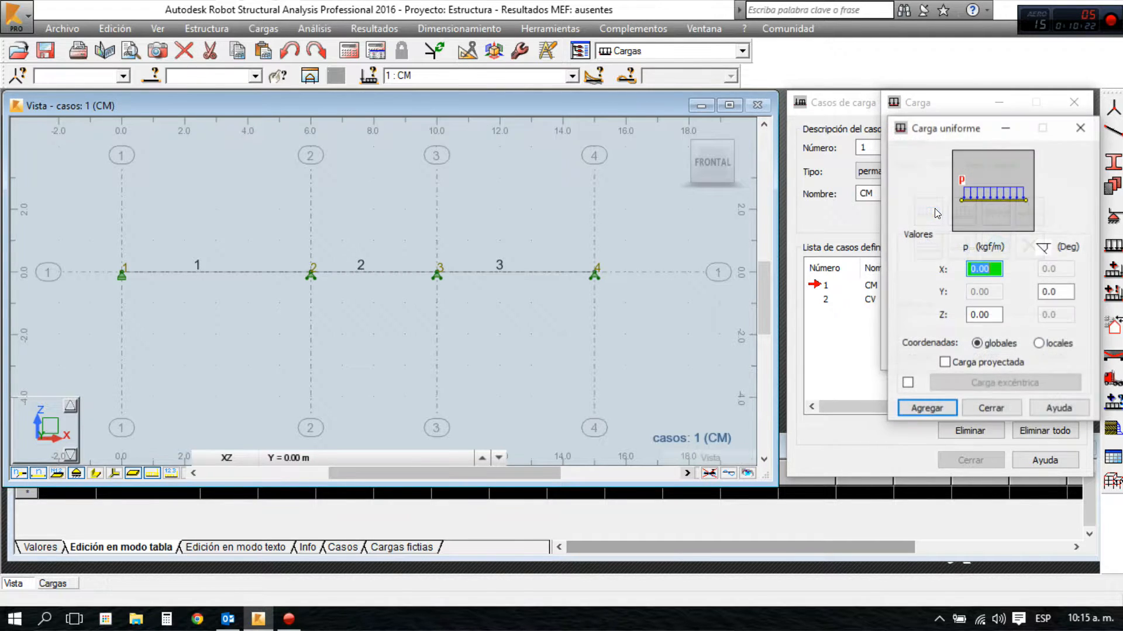
{"action": "left_click_drag", "start_coordinate": [968, 130], "coordinate": [875, 118]}
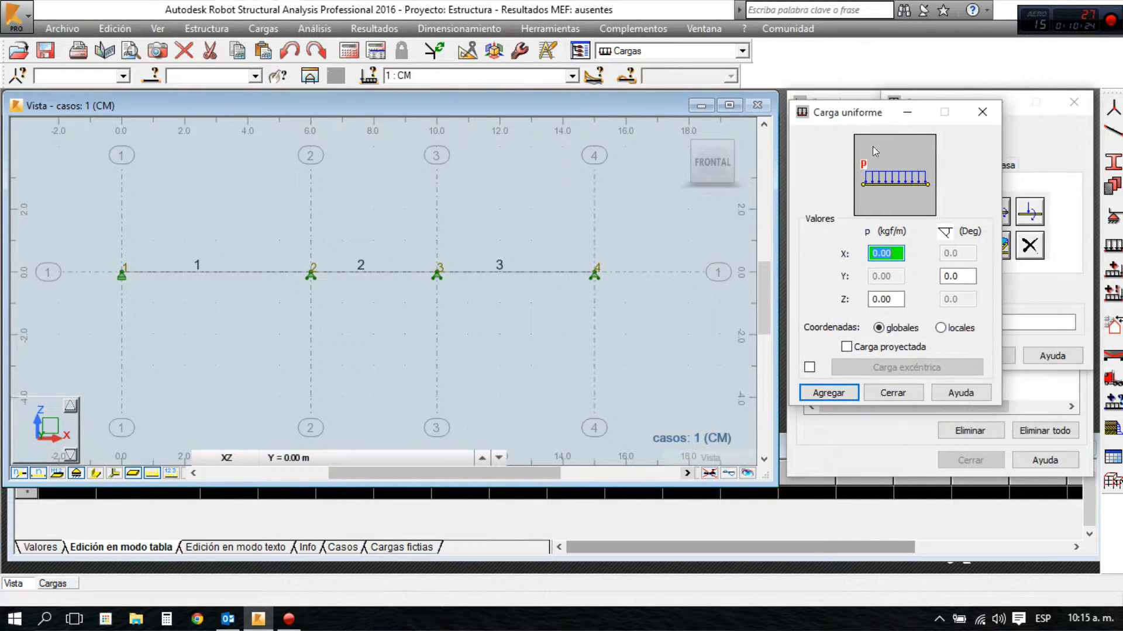
{"action": "left_click", "coordinate": [890, 300]}
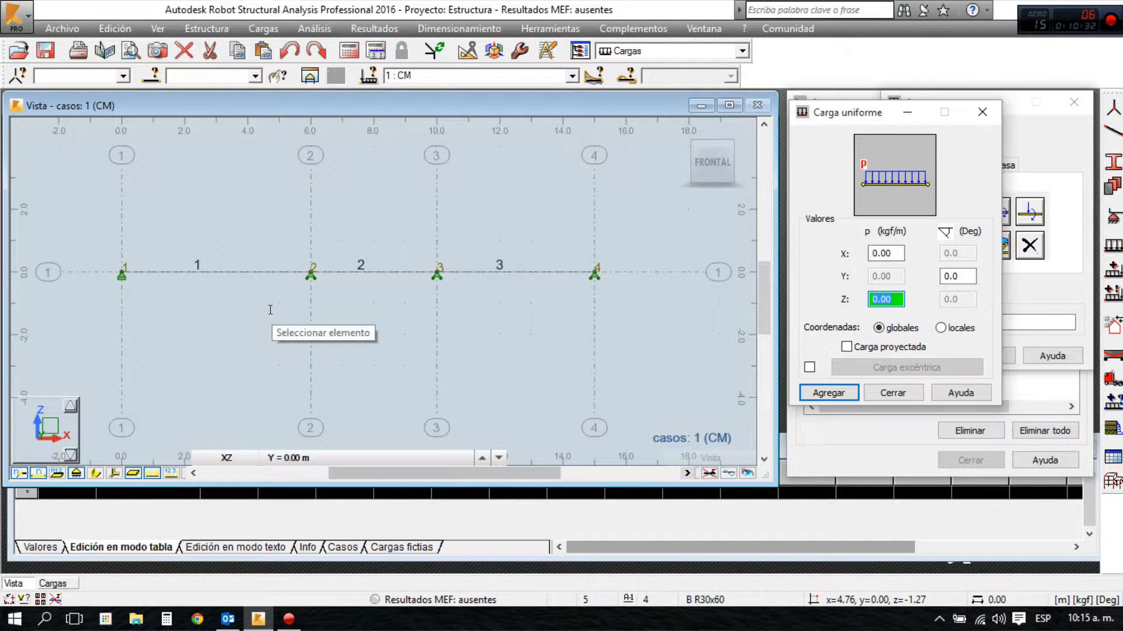
{"action": "type", "text": "-750"}
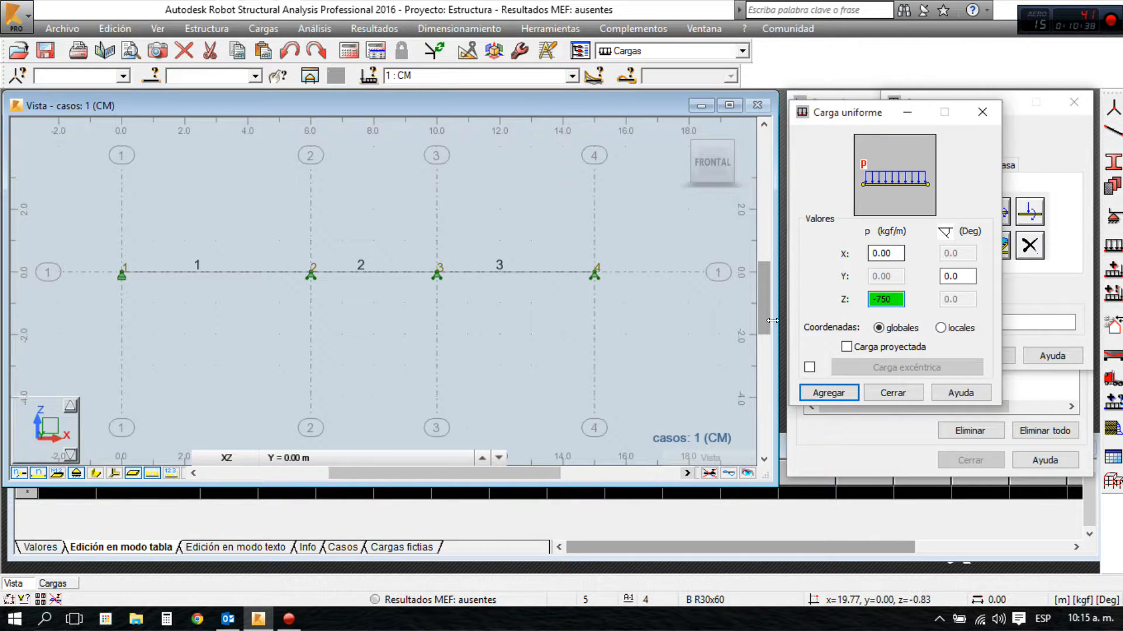
{"action": "left_click", "coordinate": [828, 393]}
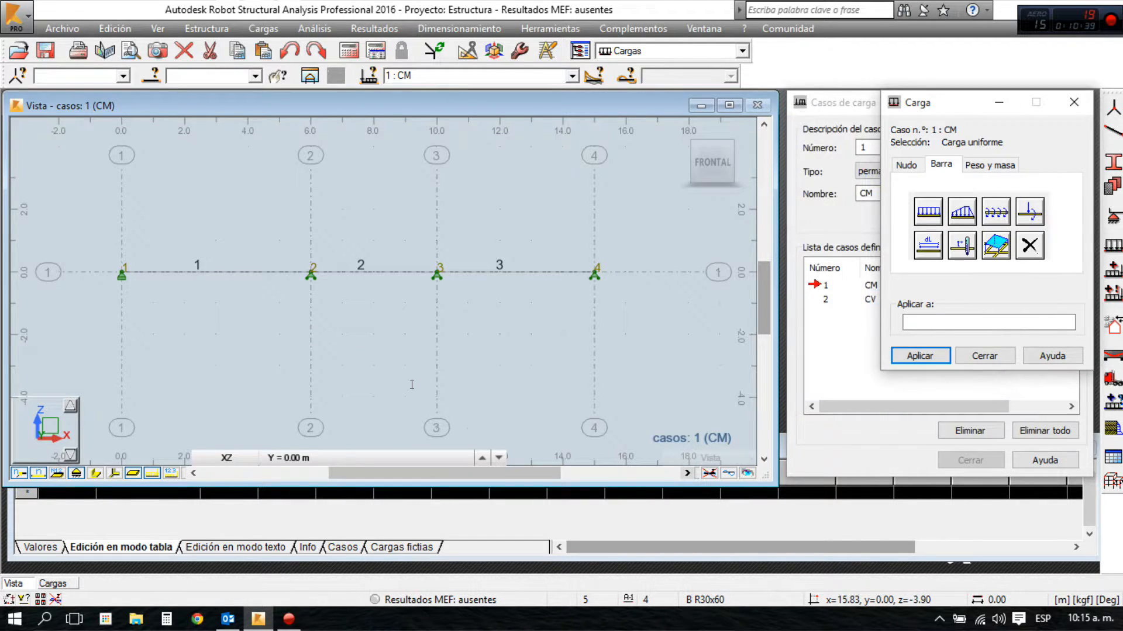
{"action": "left_click", "coordinate": [244, 275]}
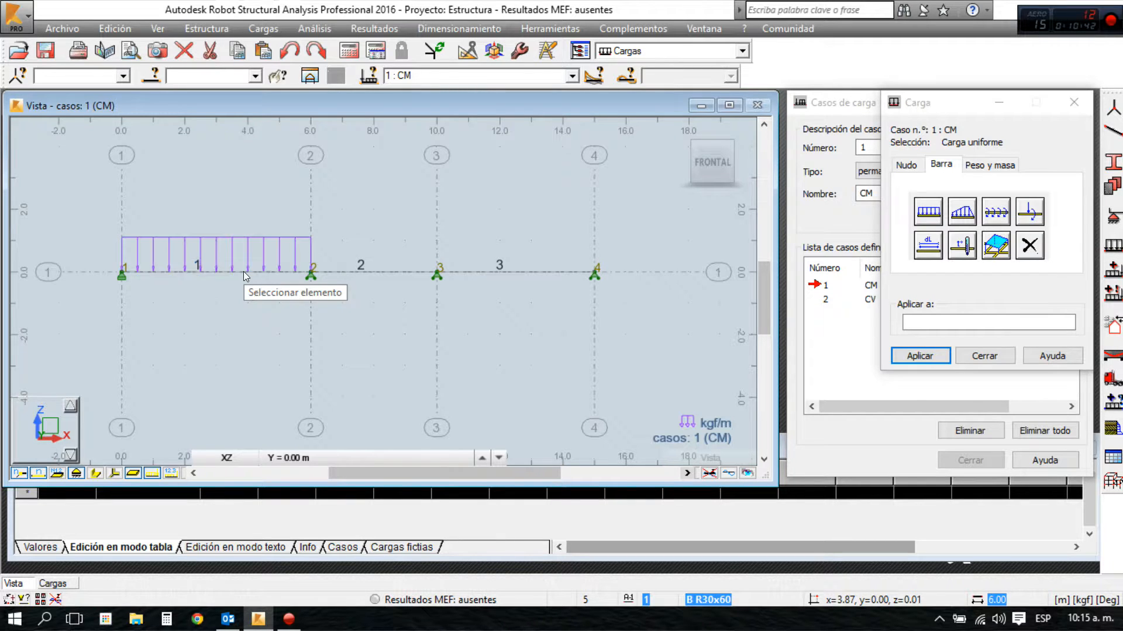
Apply a uniform load of -650 kgf/m in Z to bars 2 and 3 for case CM, and bring the load table fully into view
{"action": "left_click", "coordinate": [930, 210]}
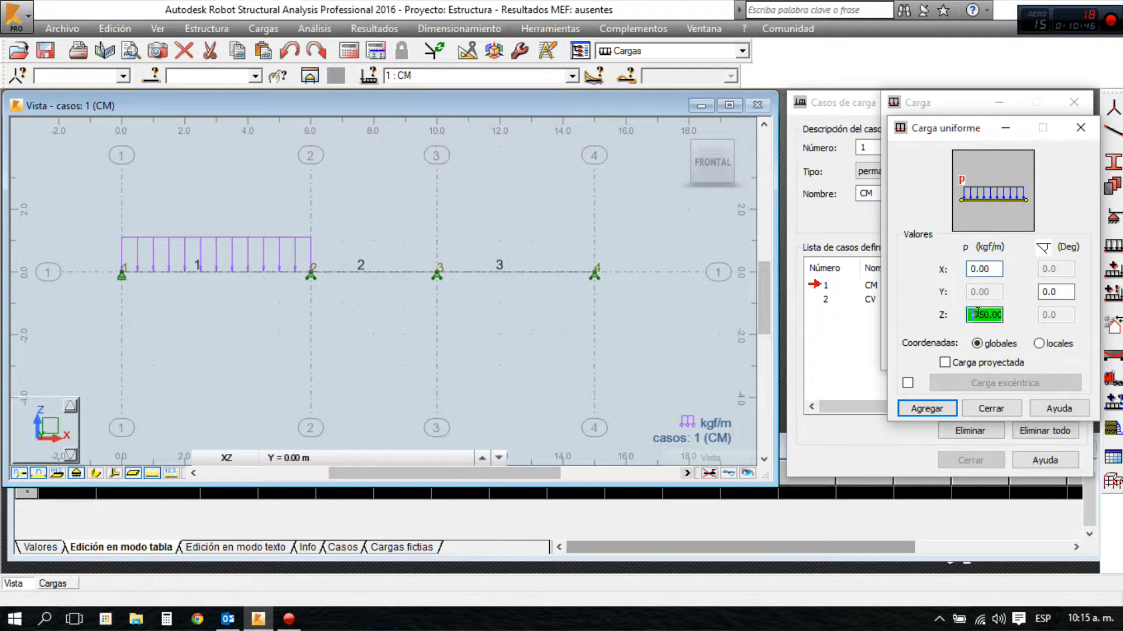
{"action": "double_click", "coordinate": [972, 315]}
{"action": "type", "text": "-650"}
{"action": "left_click", "coordinate": [939, 407]}
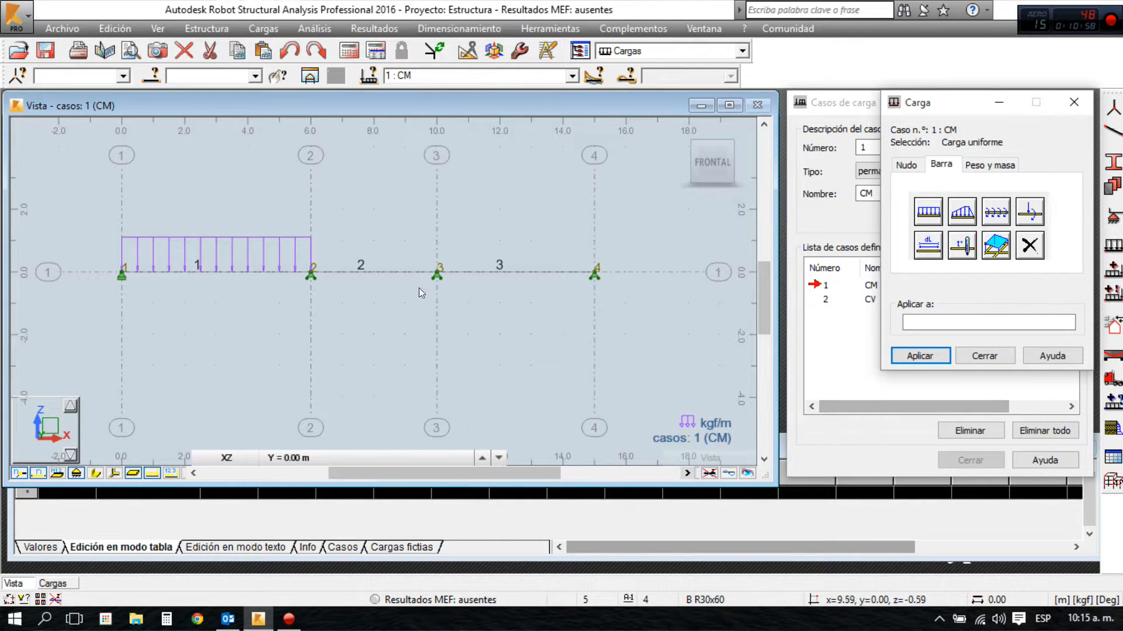
{"action": "left_click", "coordinate": [407, 270]}
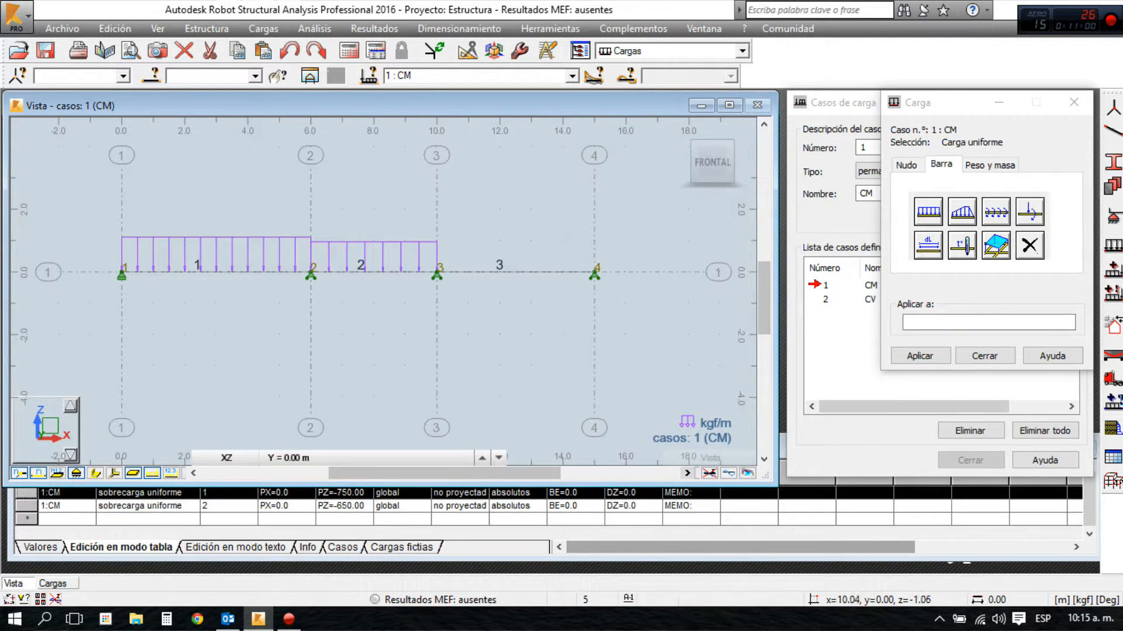
{"action": "left_click", "coordinate": [522, 272]}
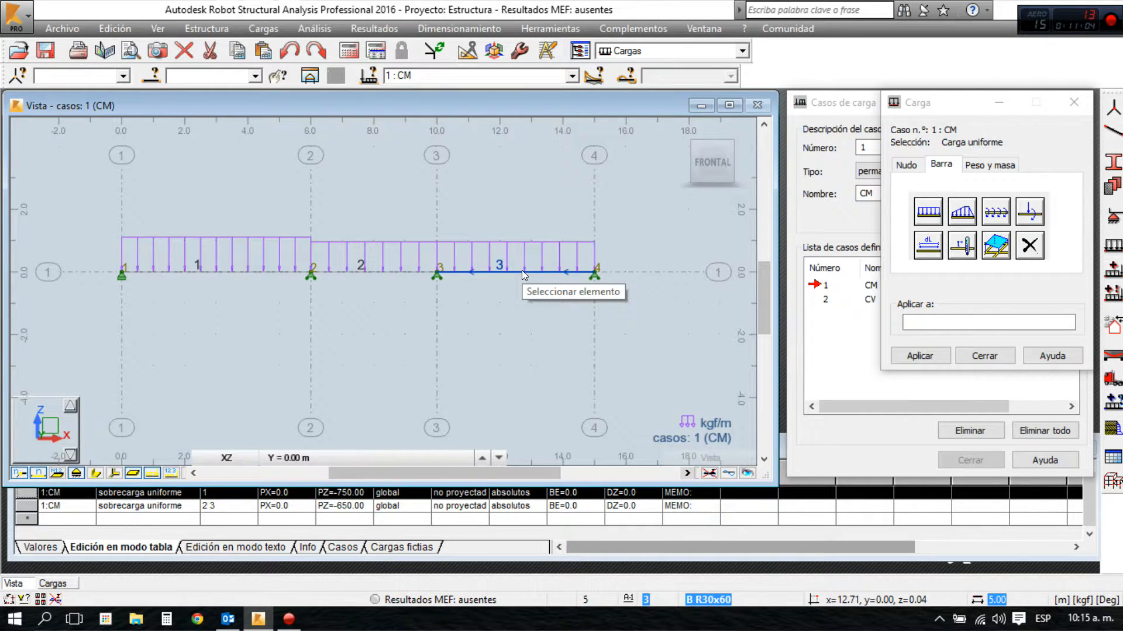
{"action": "left_click", "coordinate": [1004, 355]}
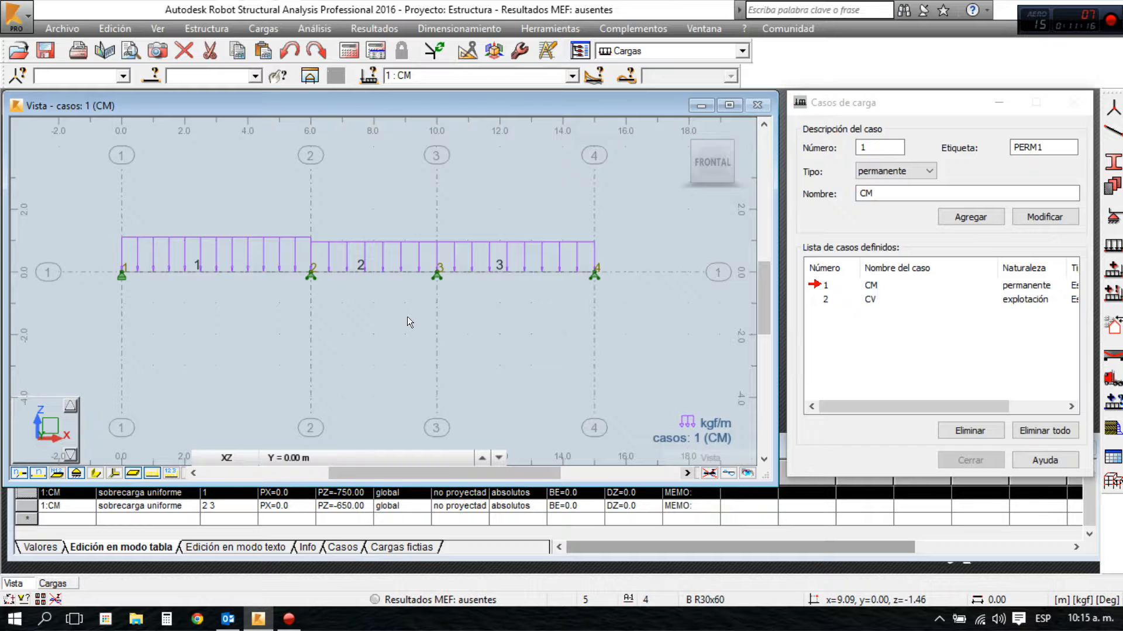
{"action": "left_click", "coordinate": [749, 519]}
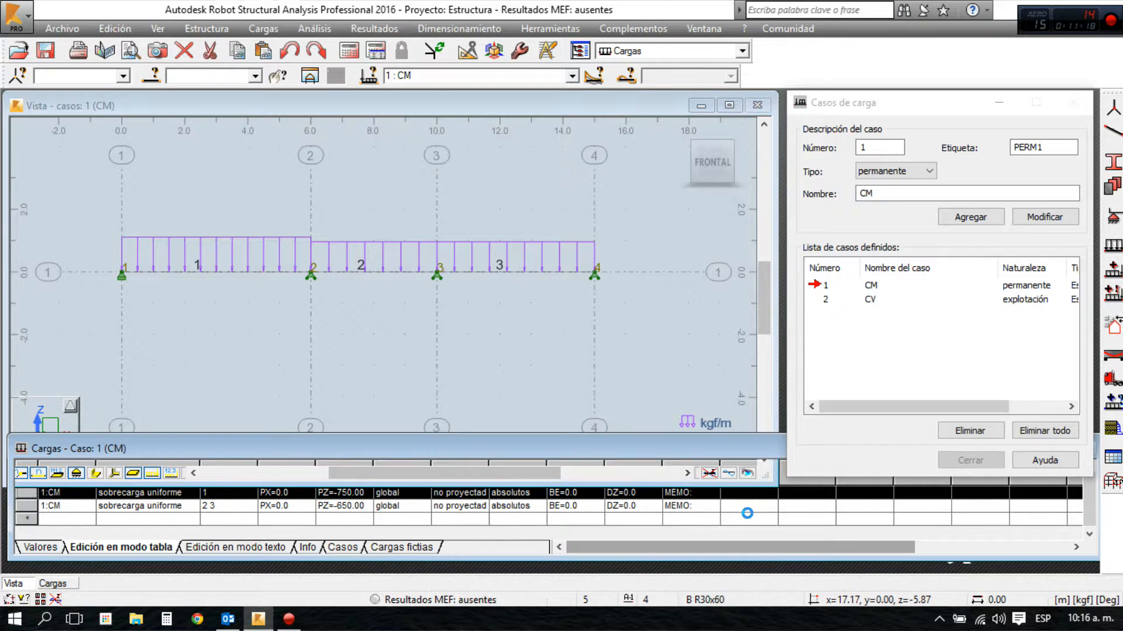
{"action": "left_click_drag", "start_coordinate": [515, 448], "coordinate": [514, 424]}
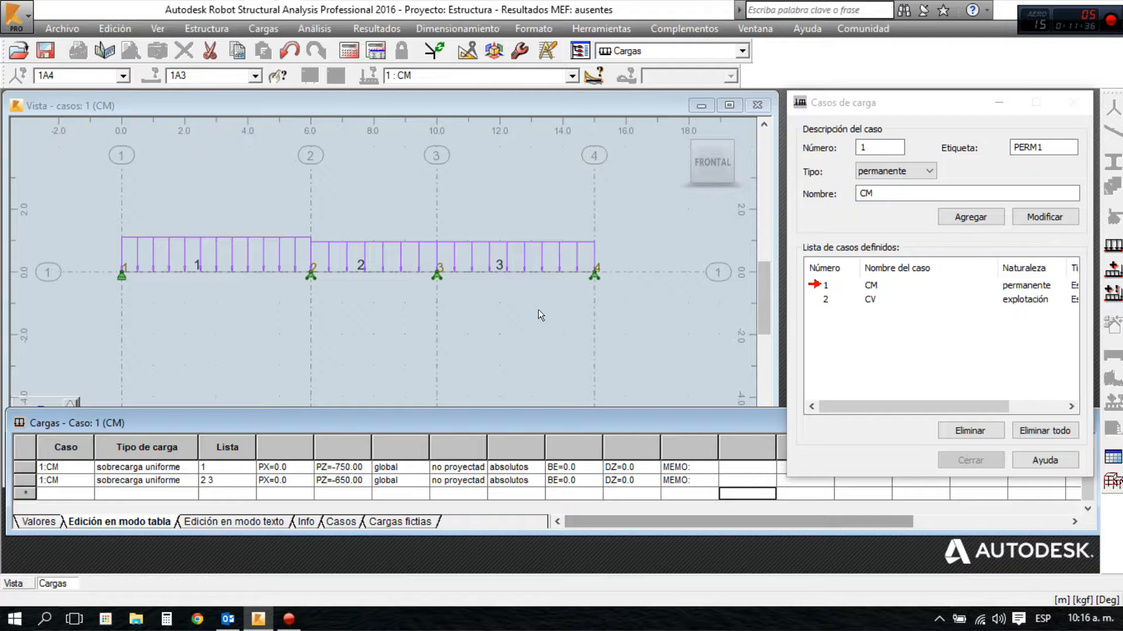
Make CV the active load case and define a uniform bar load of -1250 kgf/m in global Z
{"action": "left_click", "coordinate": [825, 300]}
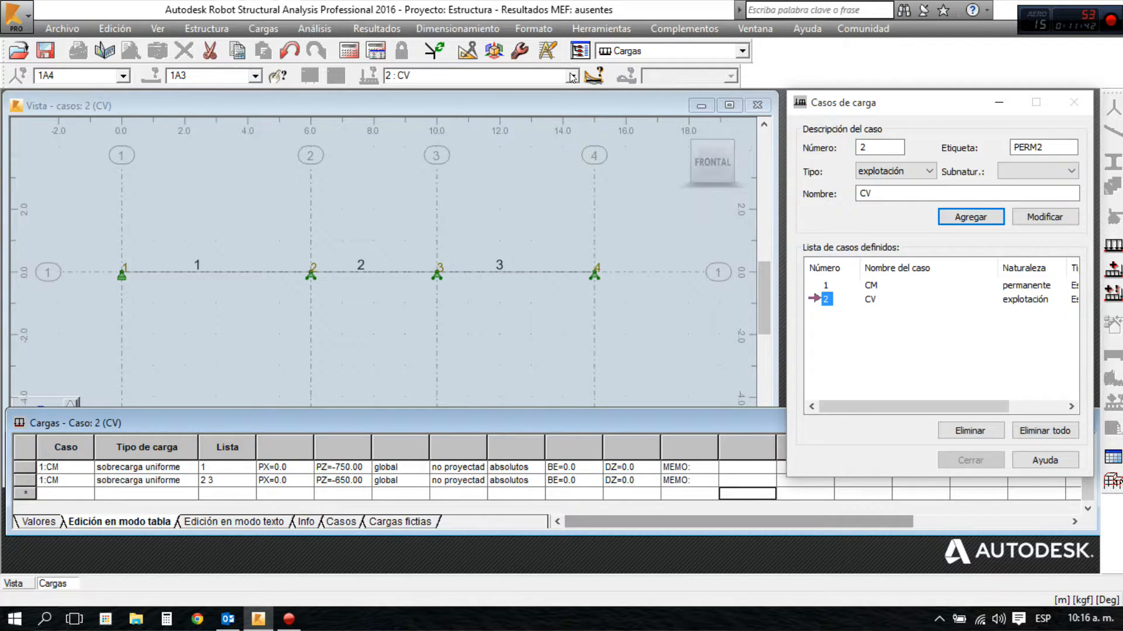
{"action": "left_click", "coordinate": [438, 76]}
{"action": "left_click", "coordinate": [412, 103]}
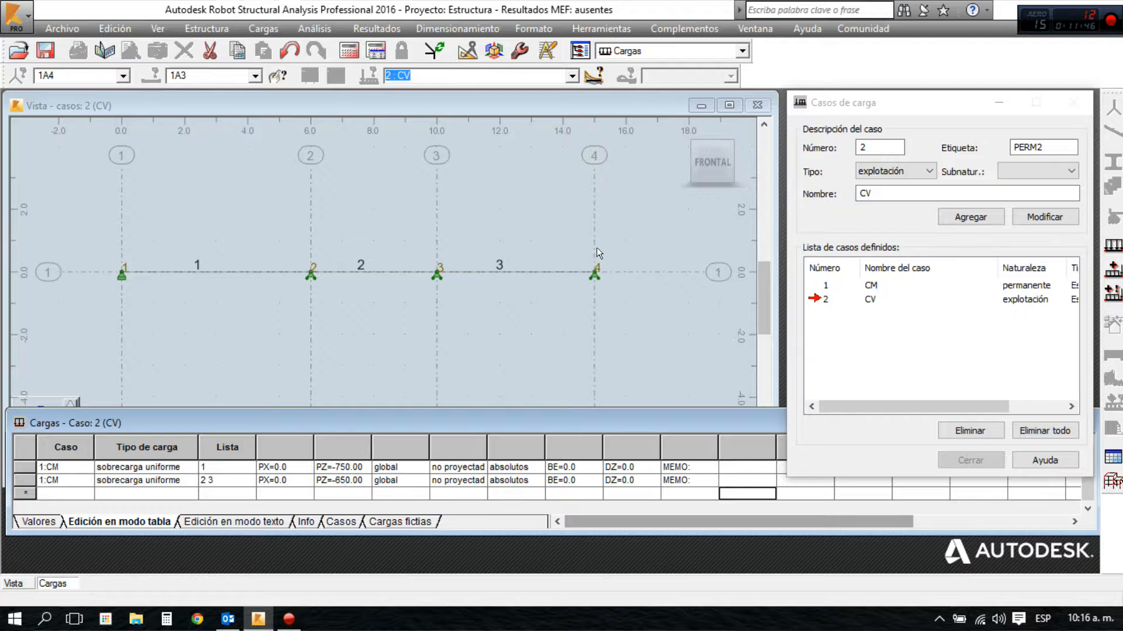
{"action": "left_click", "coordinate": [1113, 270]}
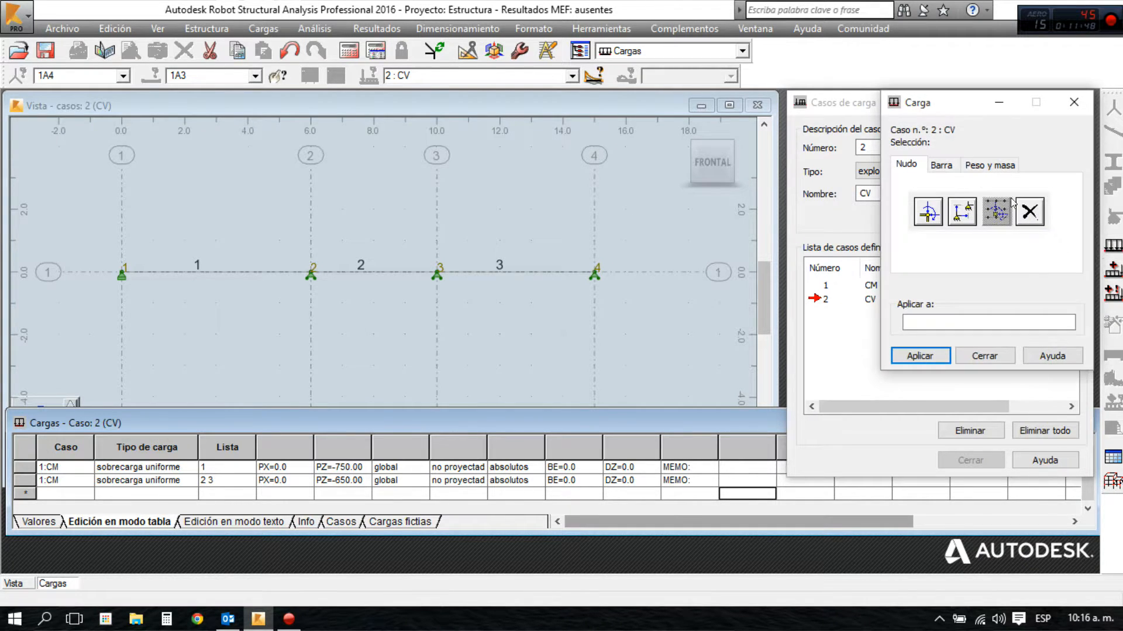
{"action": "left_click", "coordinate": [941, 165]}
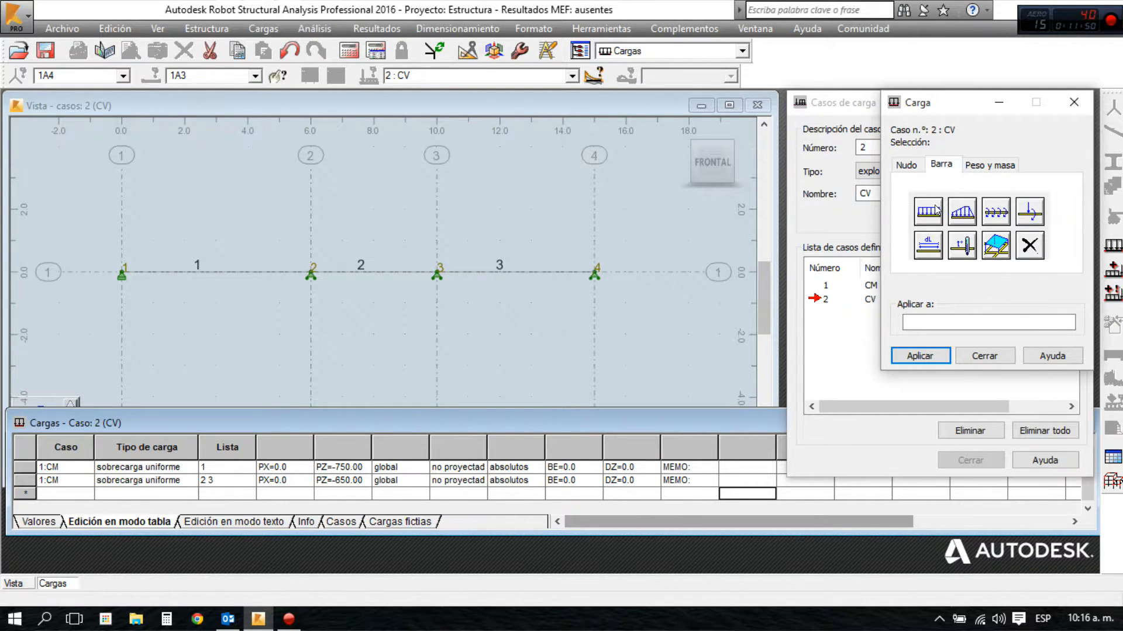
{"action": "left_click", "coordinate": [936, 208]}
{"action": "left_click_drag", "start_coordinate": [993, 315], "coordinate": [961, 313]}
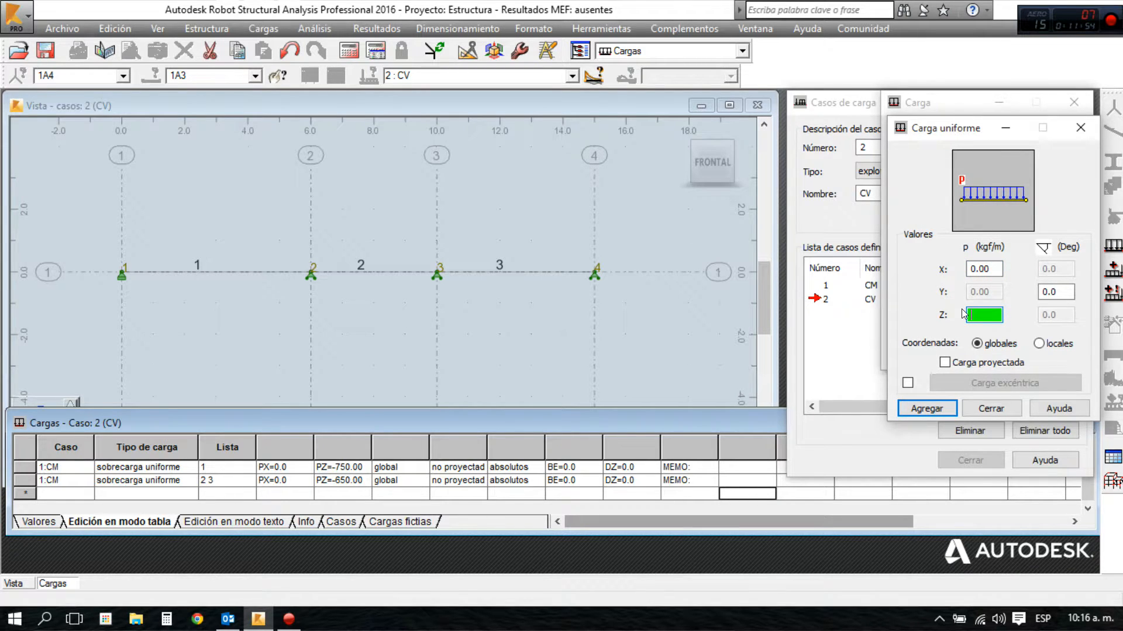
{"action": "type", "text": "-1260"}
{"action": "left_click_drag", "start_coordinate": [235, 412], "coordinate": [167, 454]}
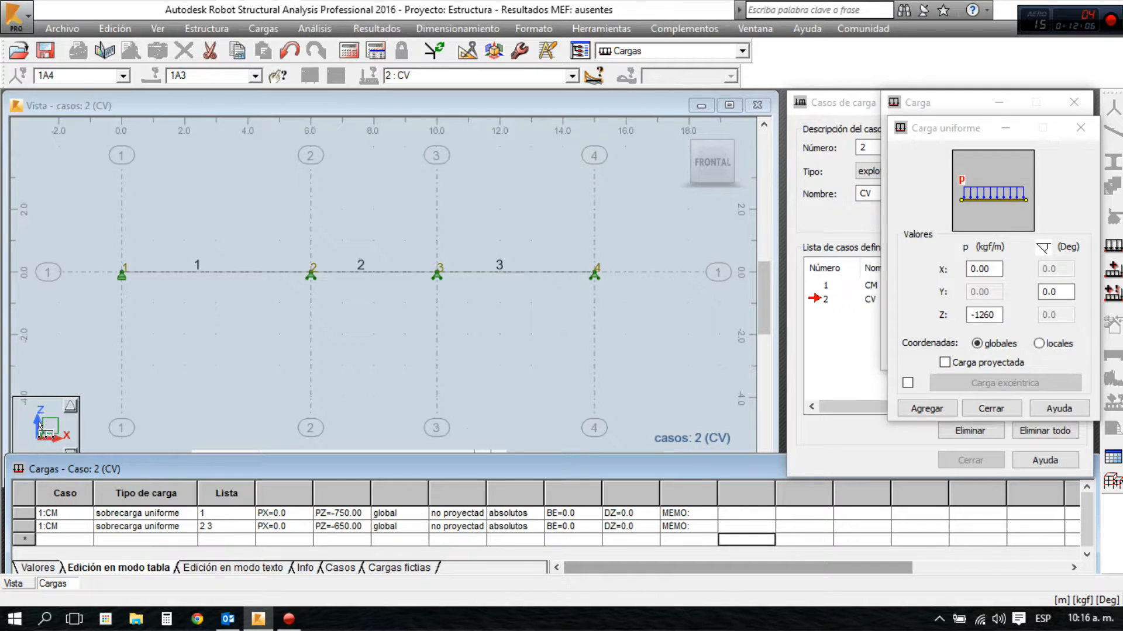
{"action": "double_click", "coordinate": [996, 313]}
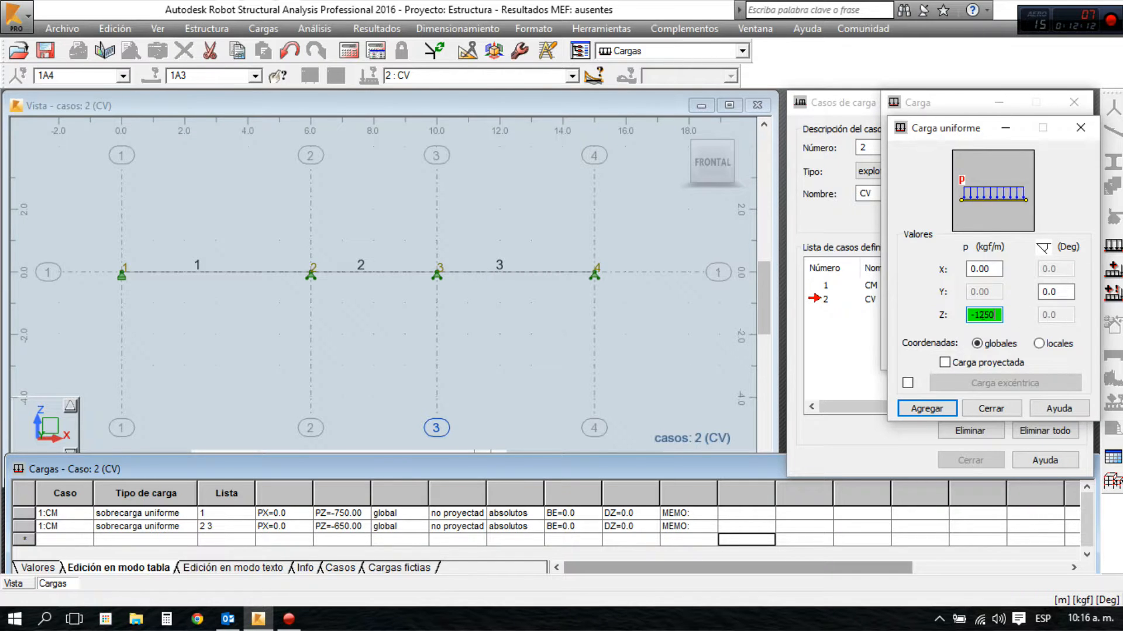
{"action": "left_click", "coordinate": [930, 407]}
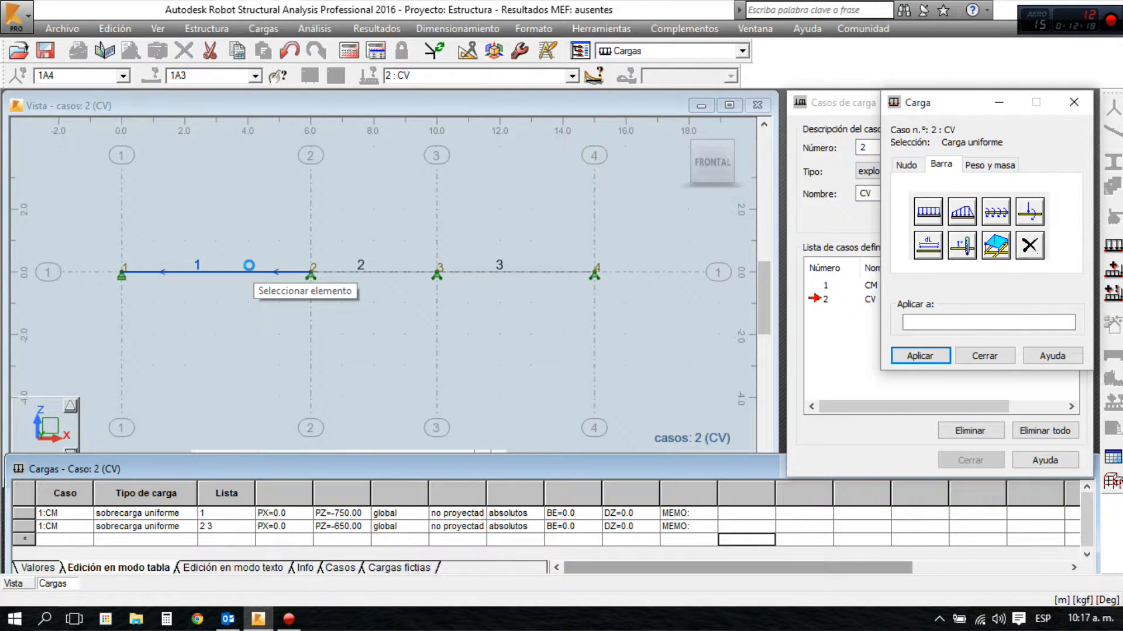
Apply the defined uniform load to bars 1 and 3, and show the load table in text editing mode
{"action": "left_click", "coordinate": [253, 269]}
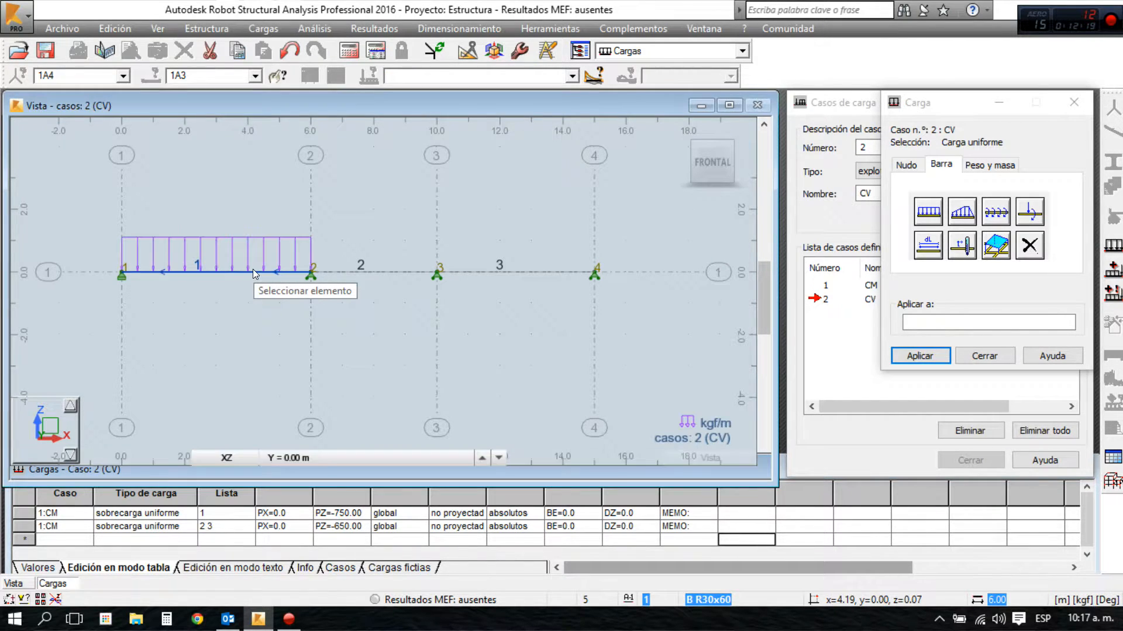
{"action": "left_click", "coordinate": [530, 269]}
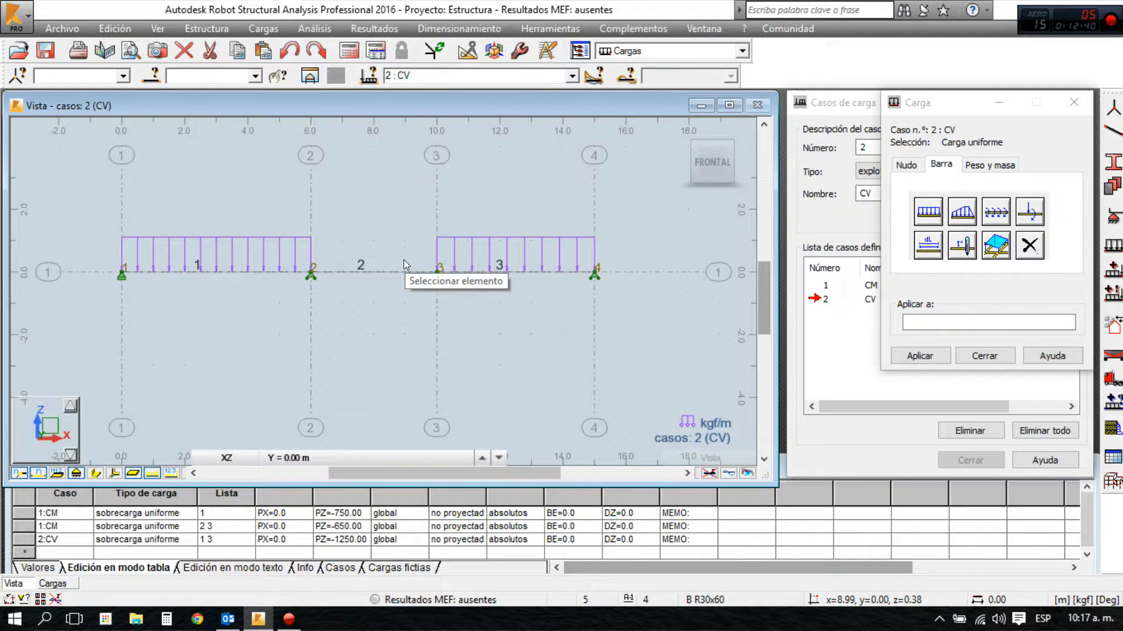
{"action": "left_click", "coordinate": [994, 355]}
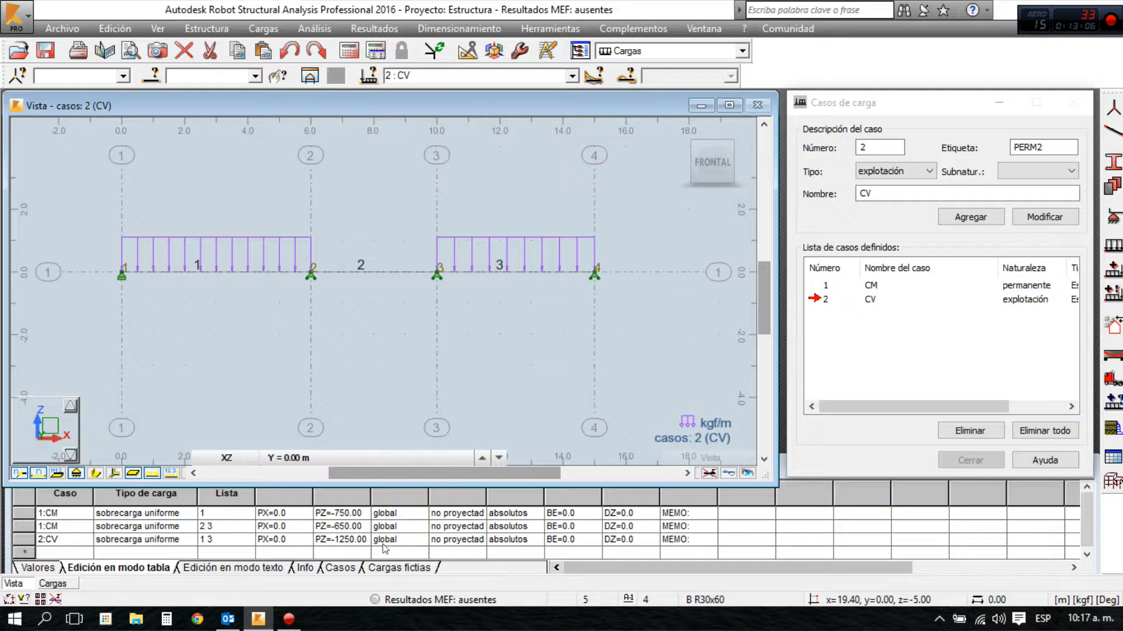
{"action": "left_click", "coordinate": [41, 568]}
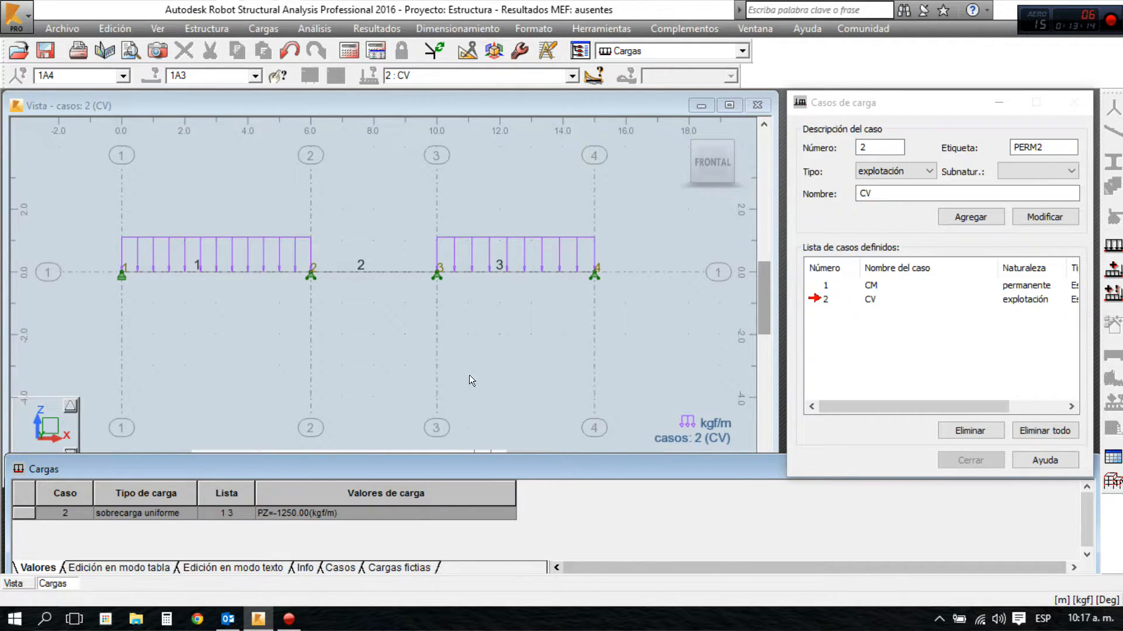
{"action": "left_click", "coordinate": [119, 568]}
{"action": "left_click", "coordinate": [233, 568]}
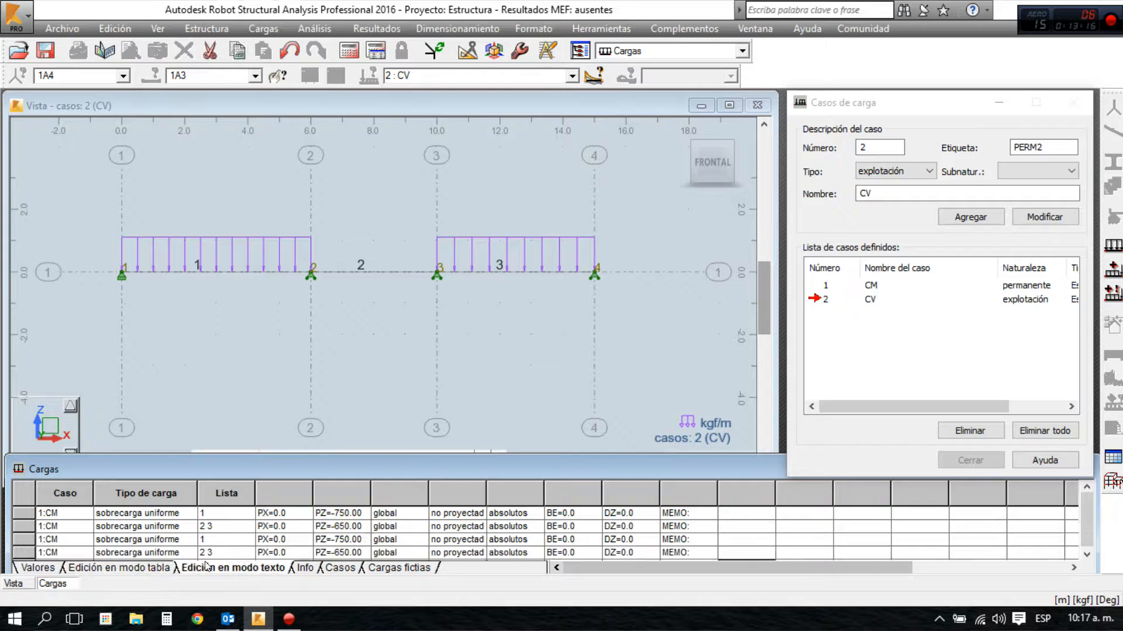
Create load combination number 3 of type ELU named COMB1, and keep its case lists in view
{"action": "left_click", "coordinate": [1114, 271]}
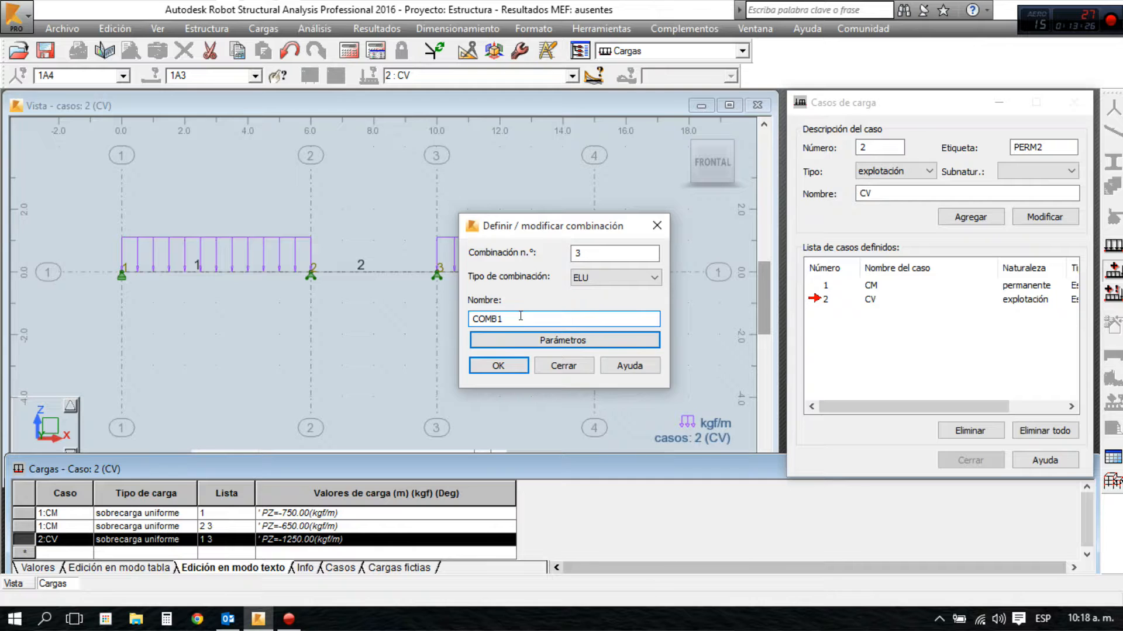
{"action": "left_click", "coordinate": [509, 363]}
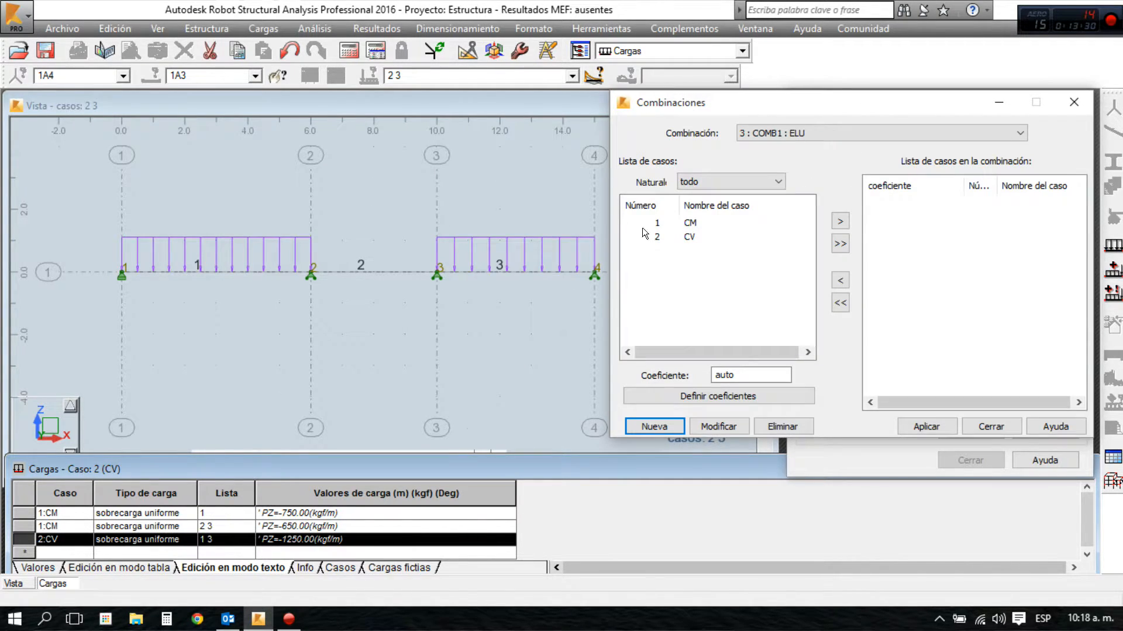
{"action": "left_click_drag", "start_coordinate": [870, 100], "coordinate": [778, 101]}
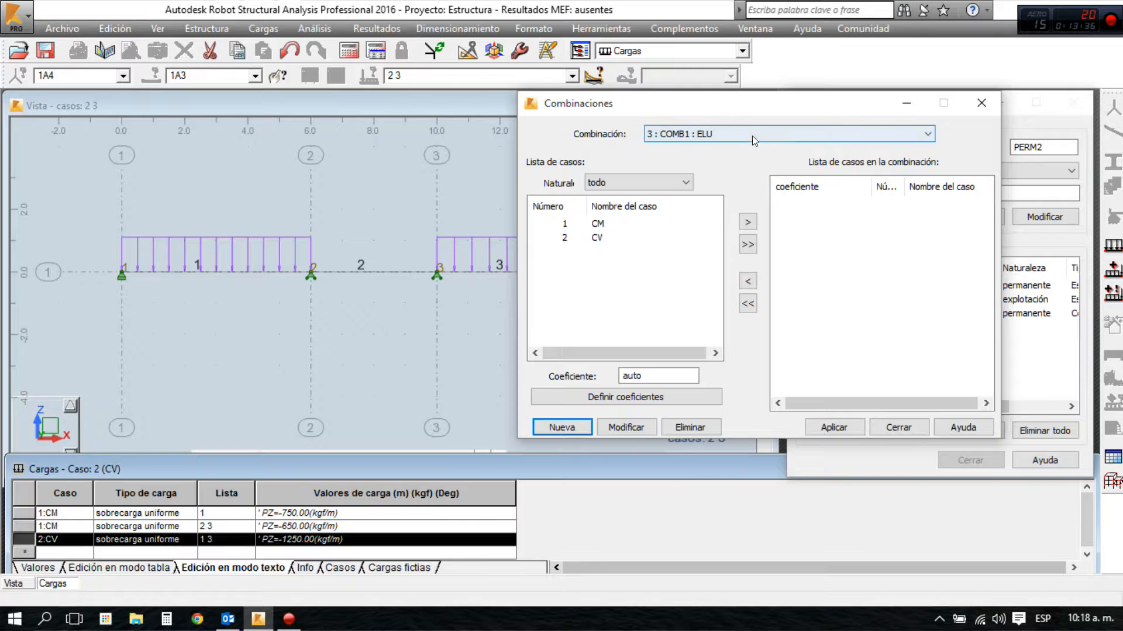
Add CM with coefficient 1.2 and CV with coefficient 1.6 to COMB1 and apply the combination
{"action": "left_click", "coordinate": [564, 224]}
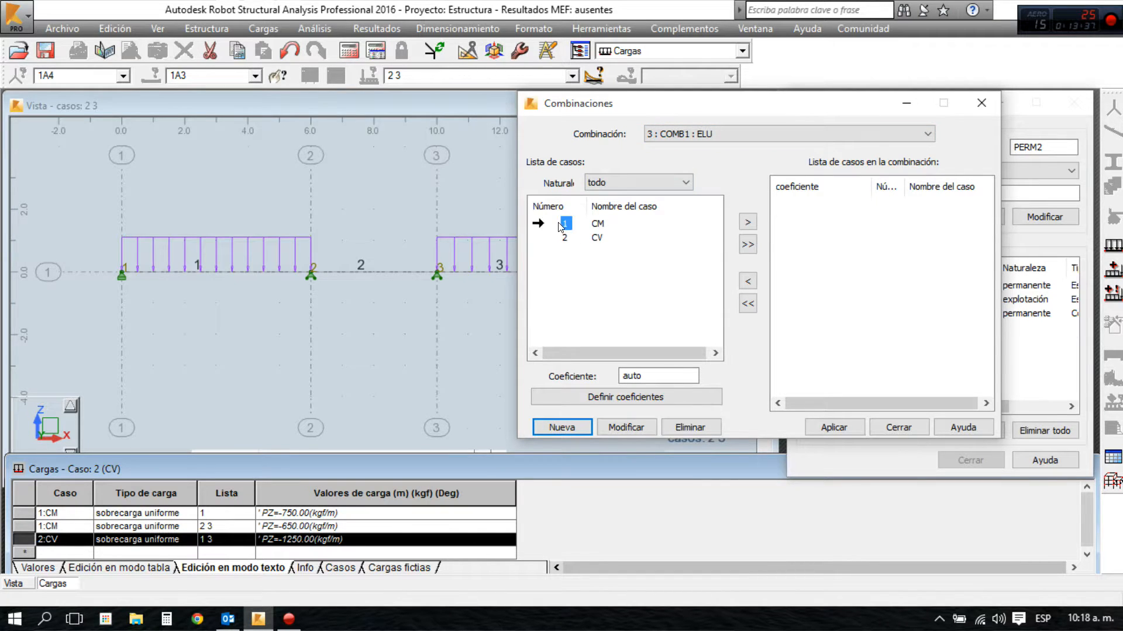
{"action": "left_click", "coordinate": [649, 375]}
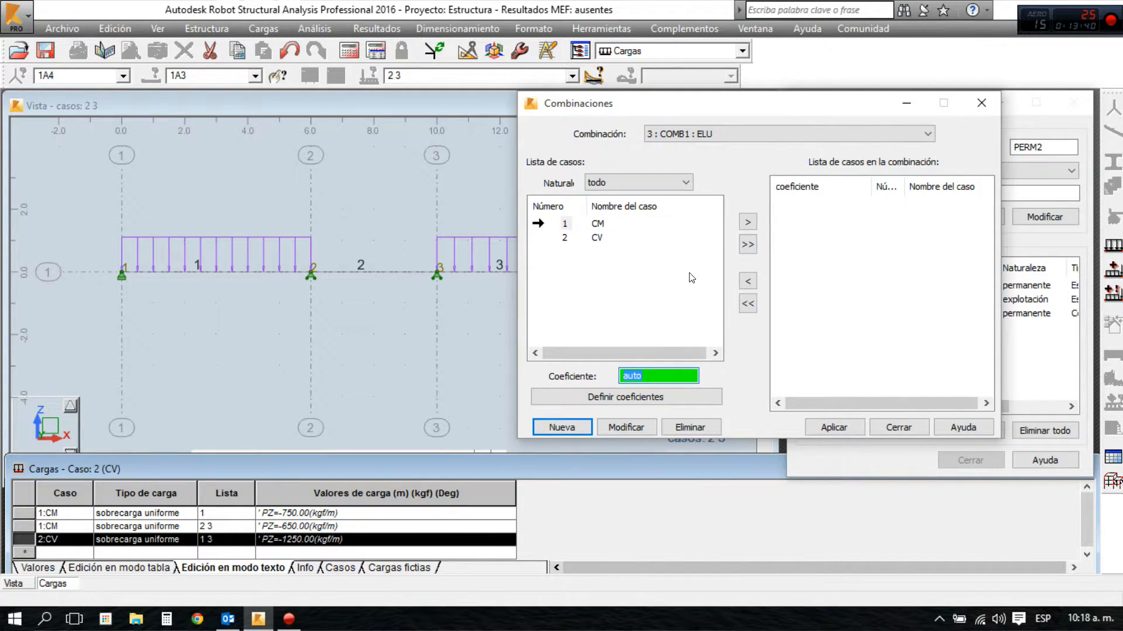
{"action": "type", "text": "1.2"}
{"action": "left_click", "coordinate": [747, 221]}
{"action": "left_click", "coordinate": [562, 226]}
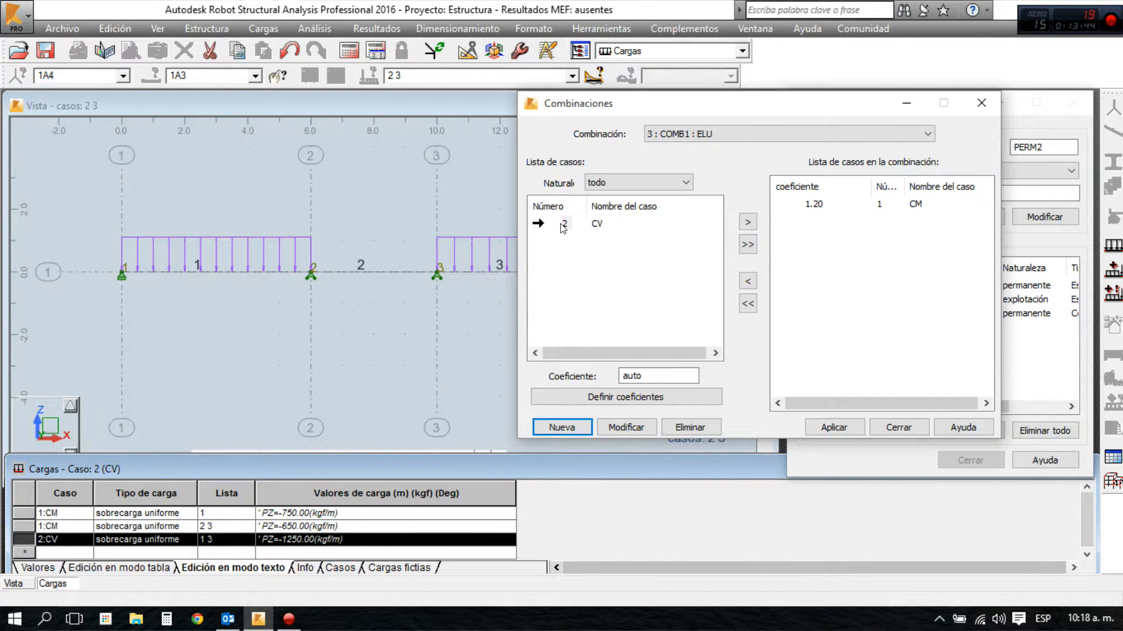
{"action": "left_click", "coordinate": [643, 376]}
{"action": "type", "text": "1.6"}
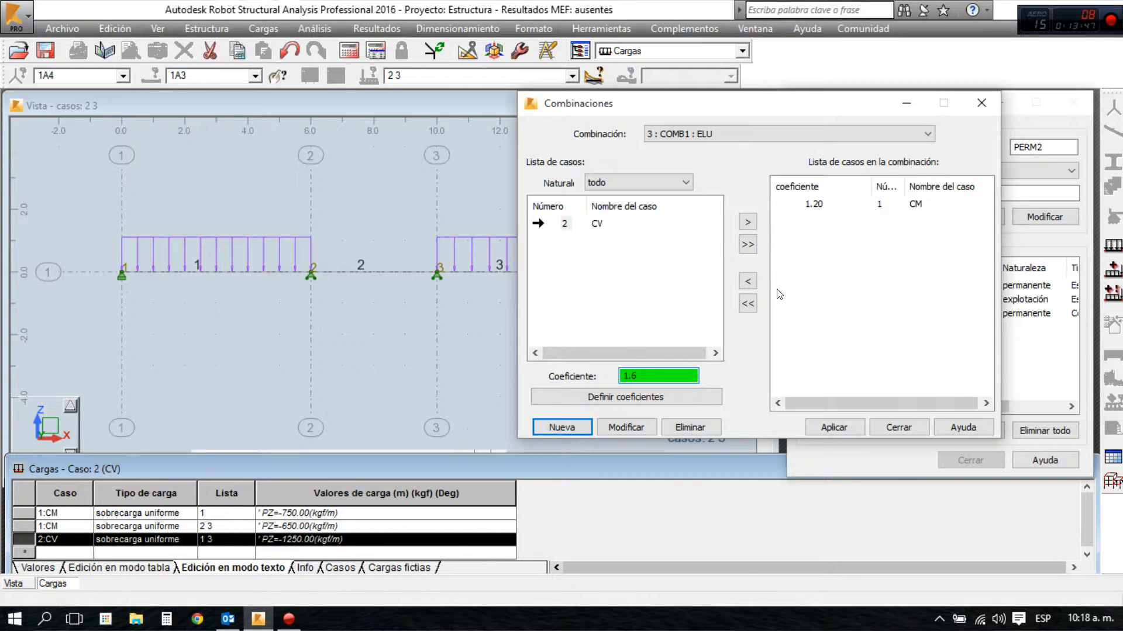
{"action": "left_click", "coordinate": [748, 221]}
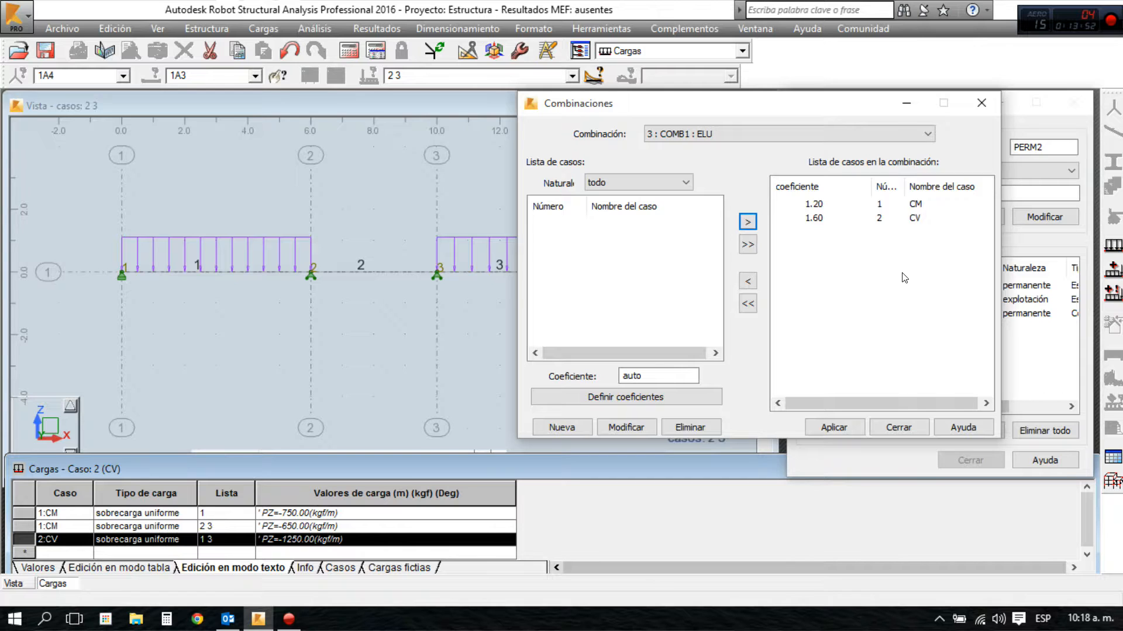
{"action": "left_click", "coordinate": [834, 428]}
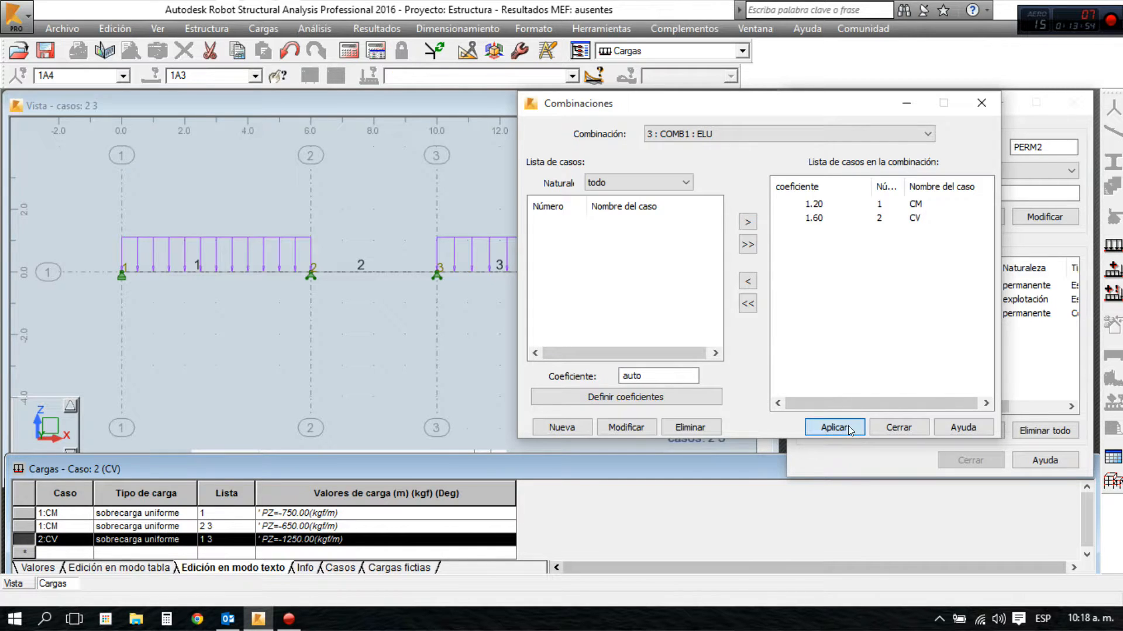
{"action": "left_click", "coordinate": [899, 428]}
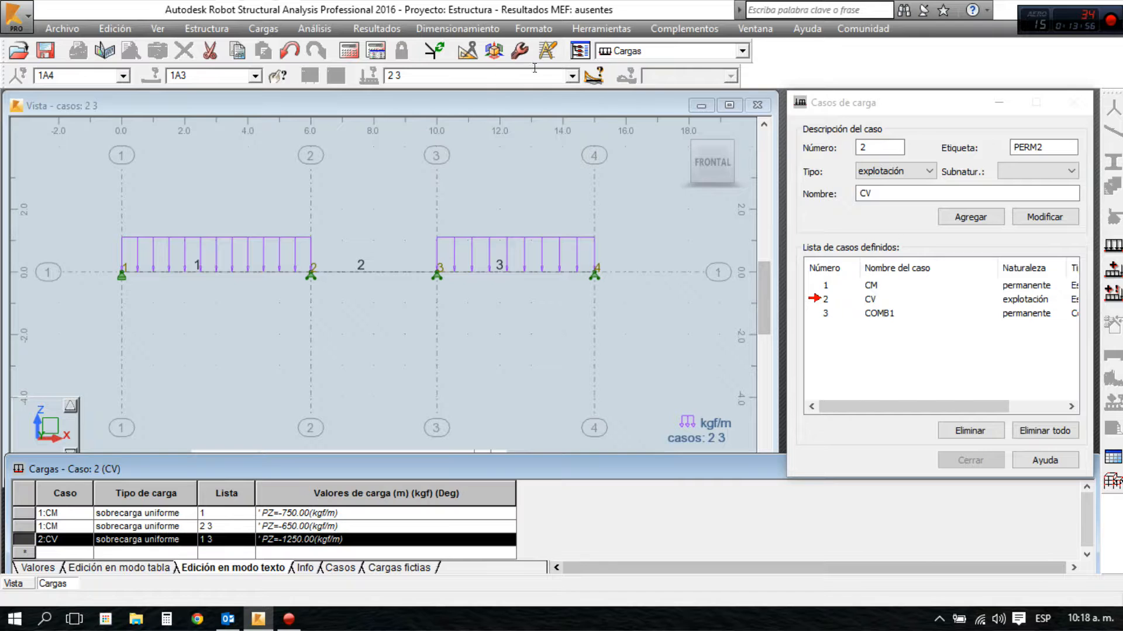
Calculate the structure and switch the workspace to the Resultados layout
{"action": "left_click", "coordinate": [572, 75]}
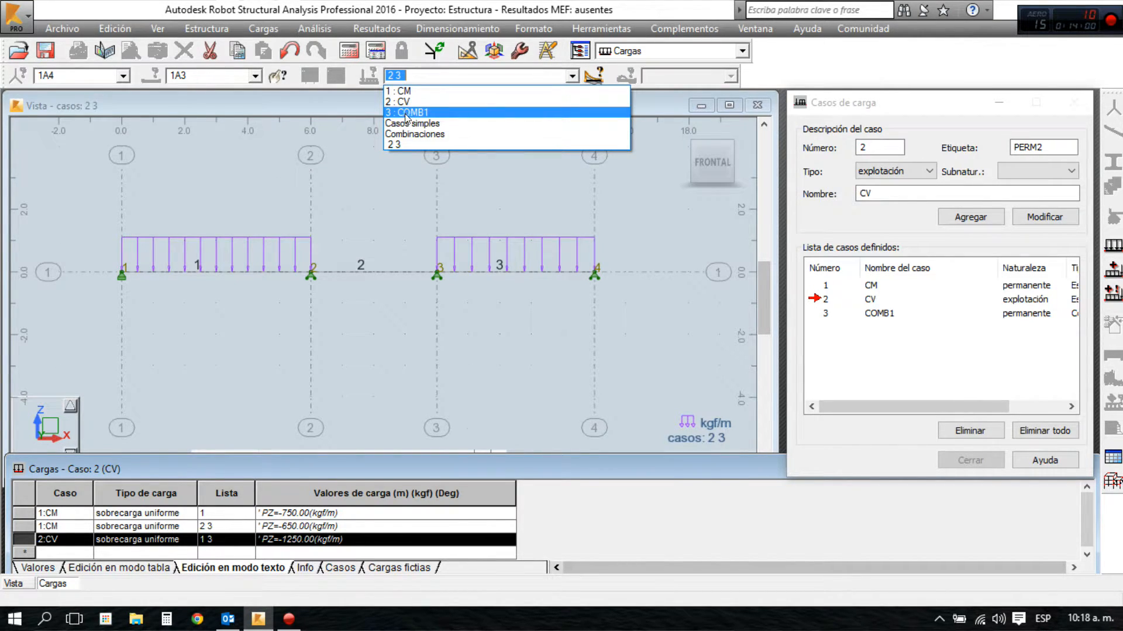
{"action": "left_click", "coordinate": [639, 196]}
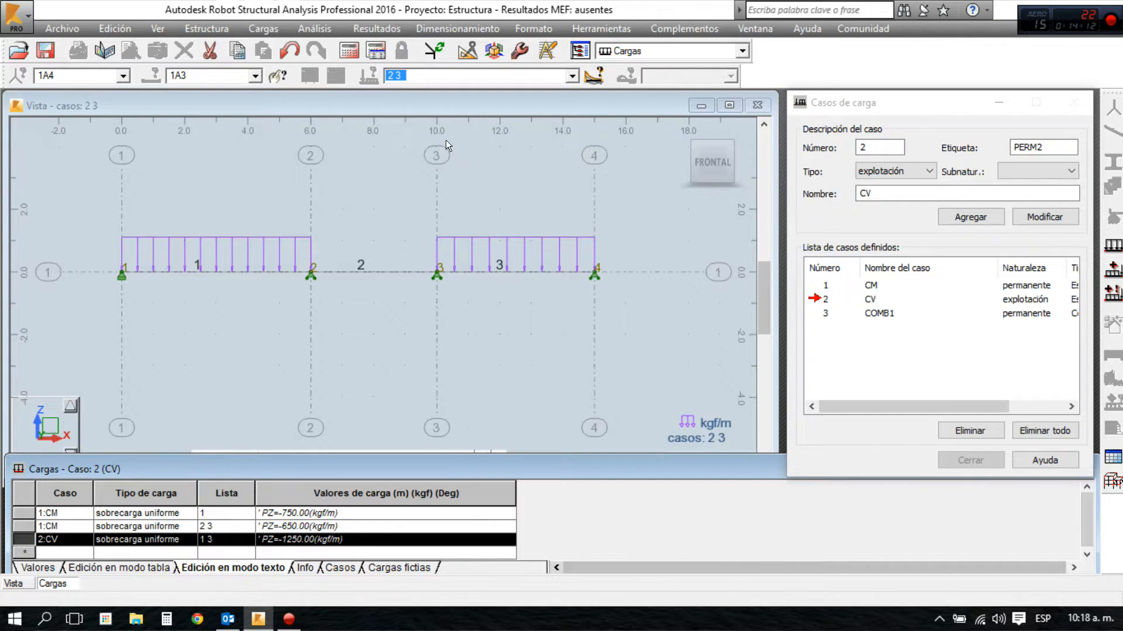
{"action": "left_click", "coordinate": [349, 52]}
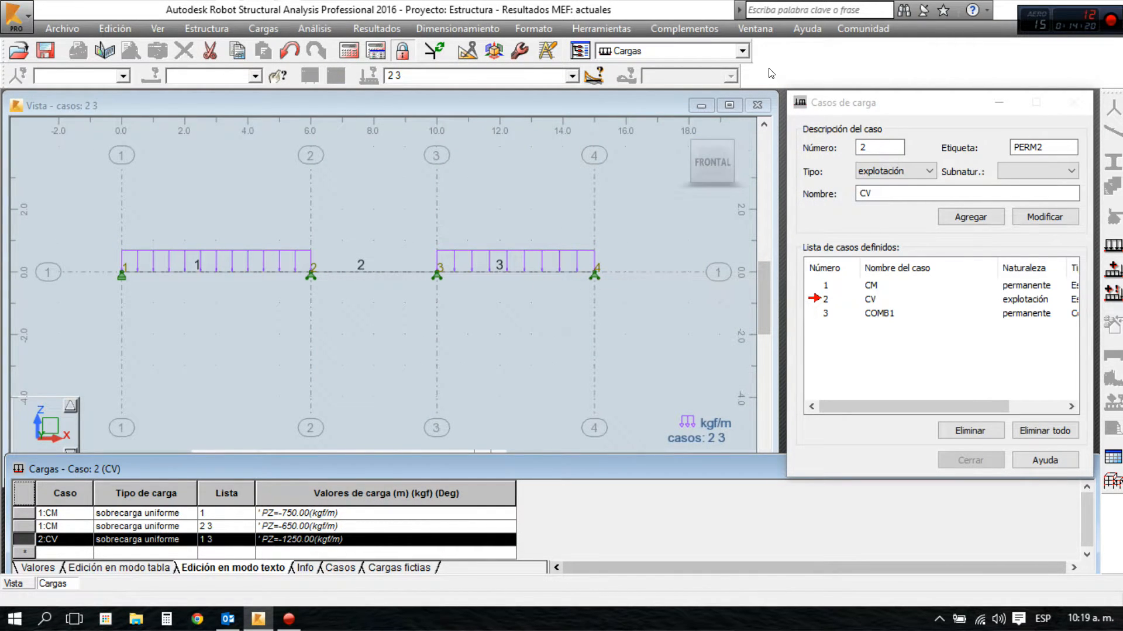
{"action": "left_click", "coordinate": [742, 51]}
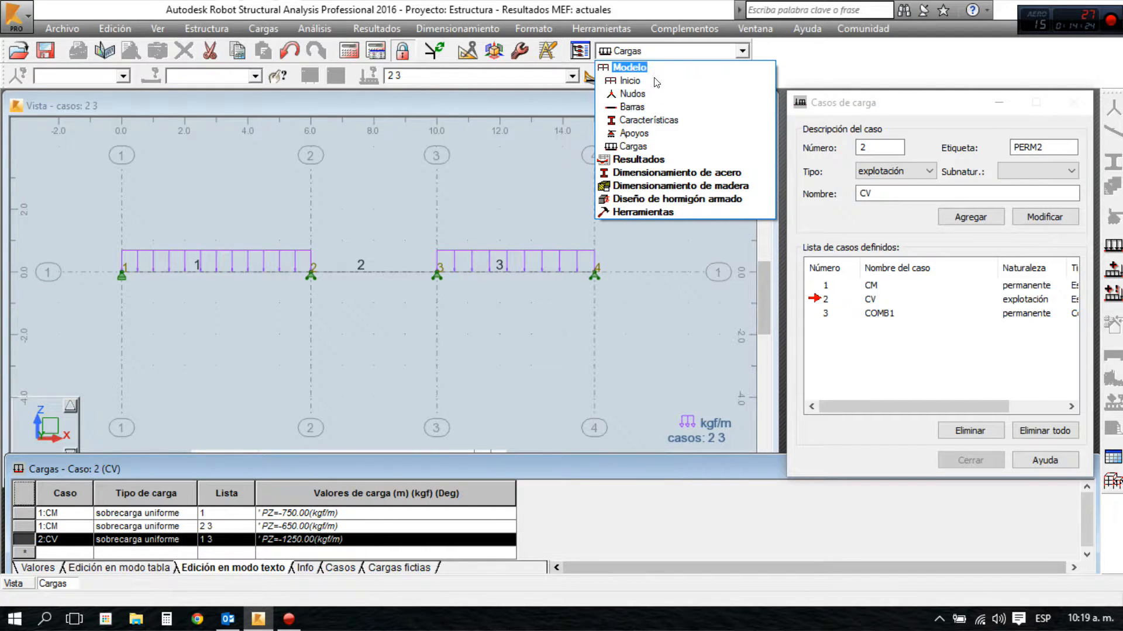
{"action": "left_click", "coordinate": [637, 160]}
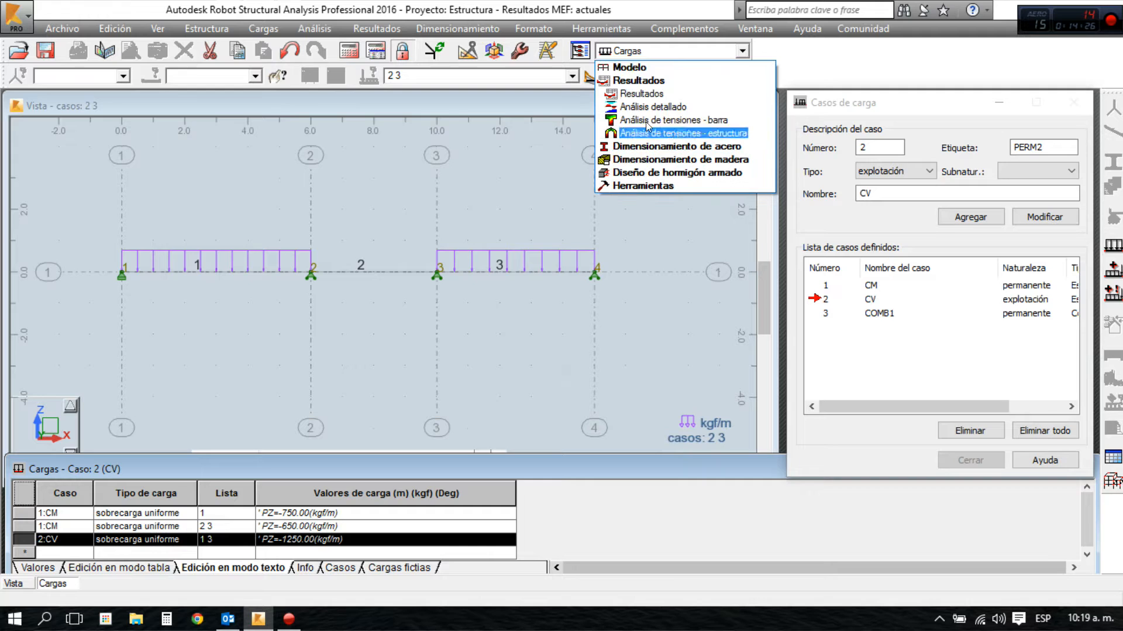
{"action": "left_click", "coordinate": [650, 92]}
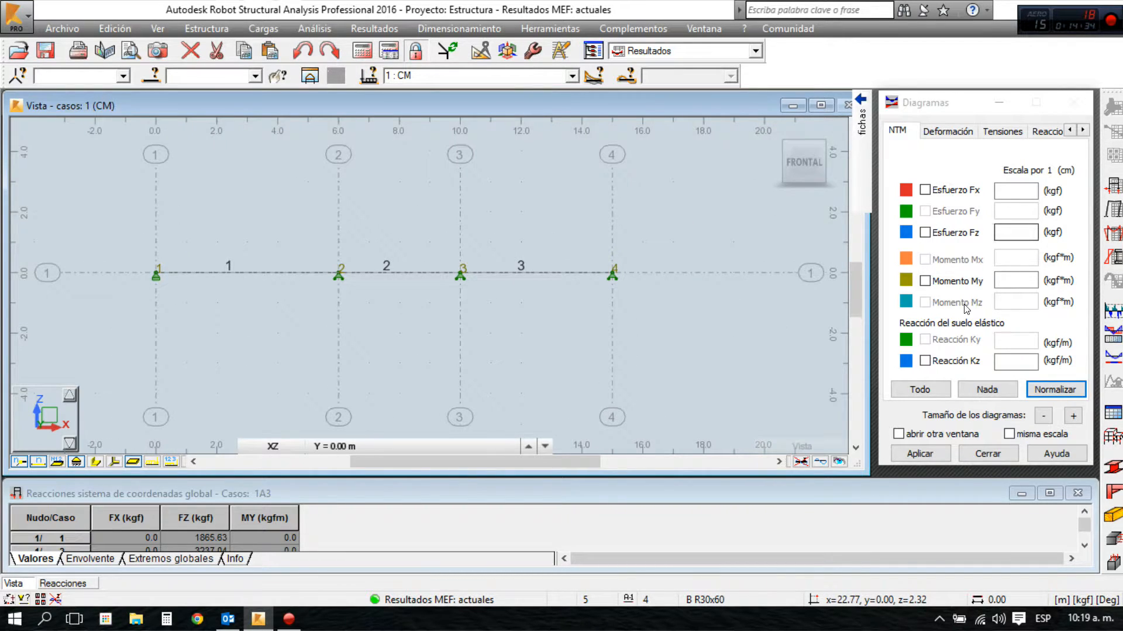
Display the axial force Fx diagram for case CM, and replace it with the shear force Fz diagram
{"action": "left_click", "coordinate": [924, 190]}
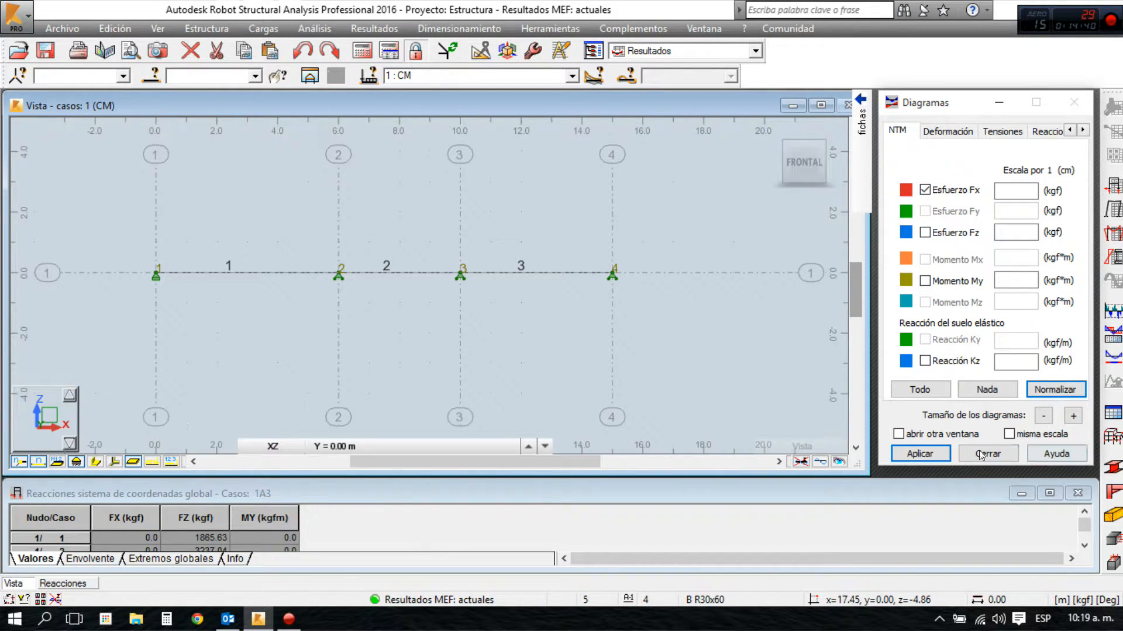
{"action": "left_click", "coordinate": [915, 454]}
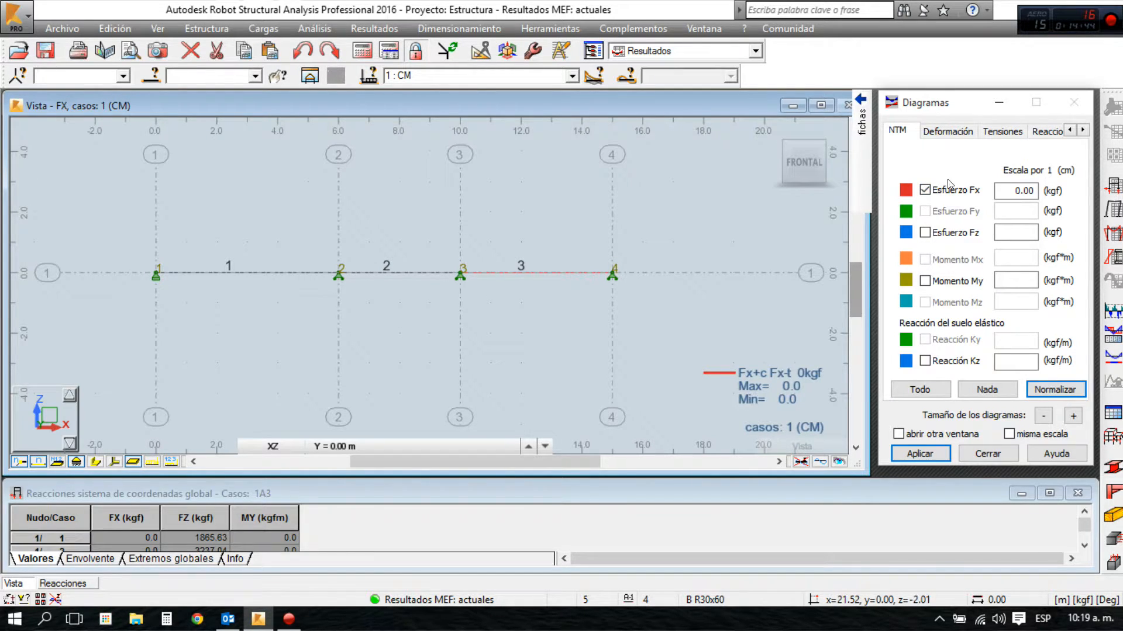
{"action": "left_click", "coordinate": [925, 190]}
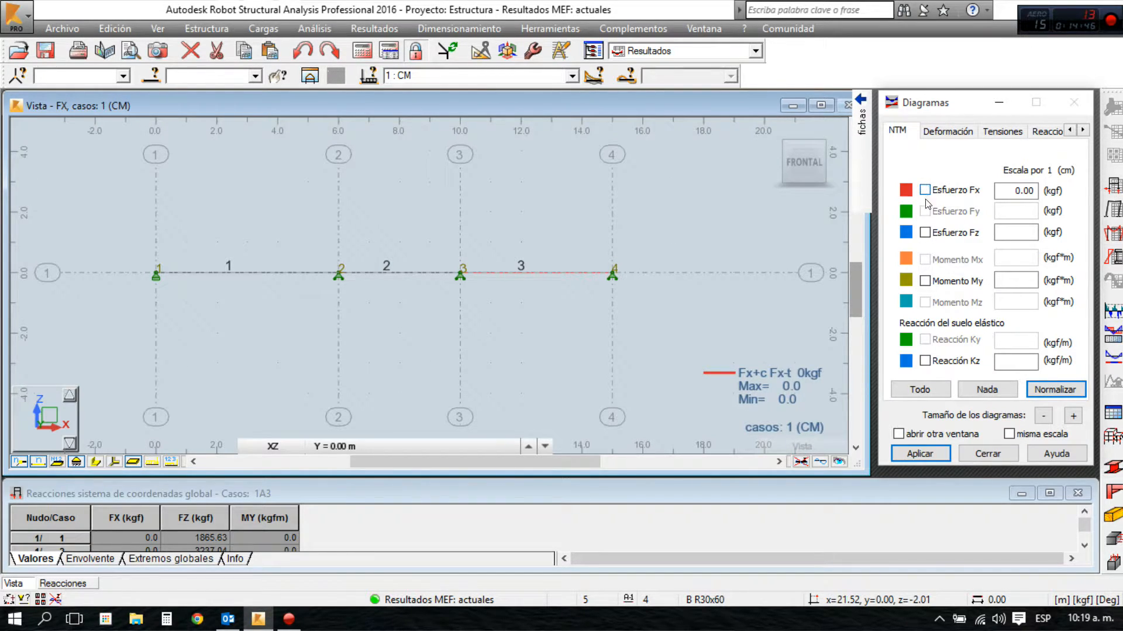
{"action": "left_click", "coordinate": [925, 233]}
{"action": "left_click", "coordinate": [919, 454]}
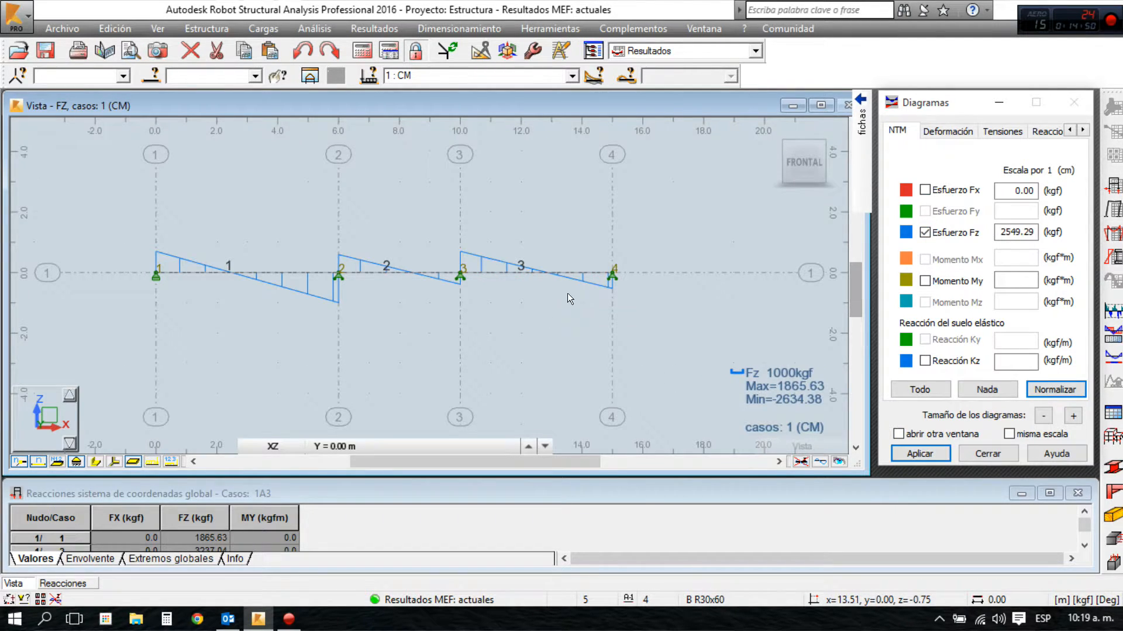
Add the bending moment My diagram for case CM alongside the shear diagram
{"action": "left_click", "coordinate": [923, 282]}
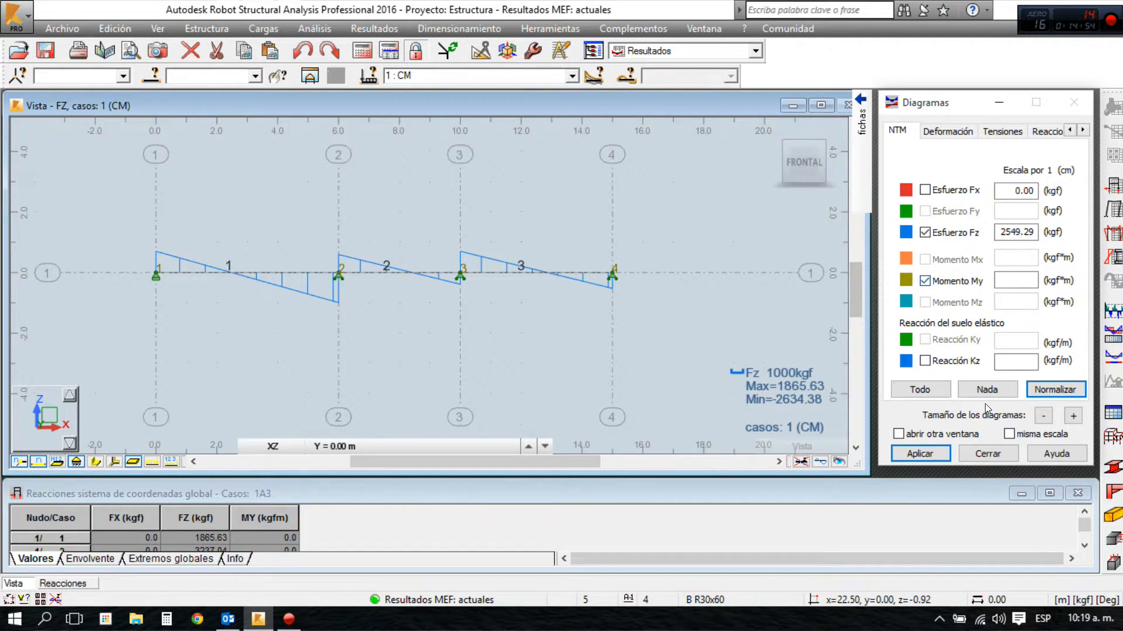
{"action": "left_click", "coordinate": [946, 450]}
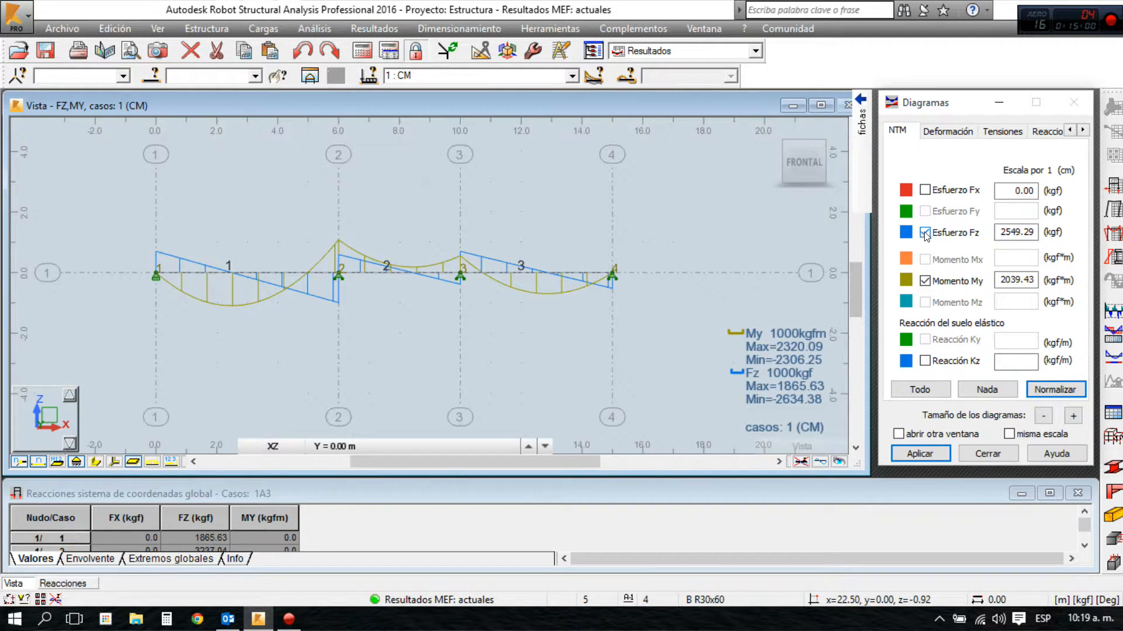
Set the diagrams to text value labels, distinguished positive and negative values and uniform fill, and apply the parameters
{"action": "mouse_move", "coordinate": [861, 124]}
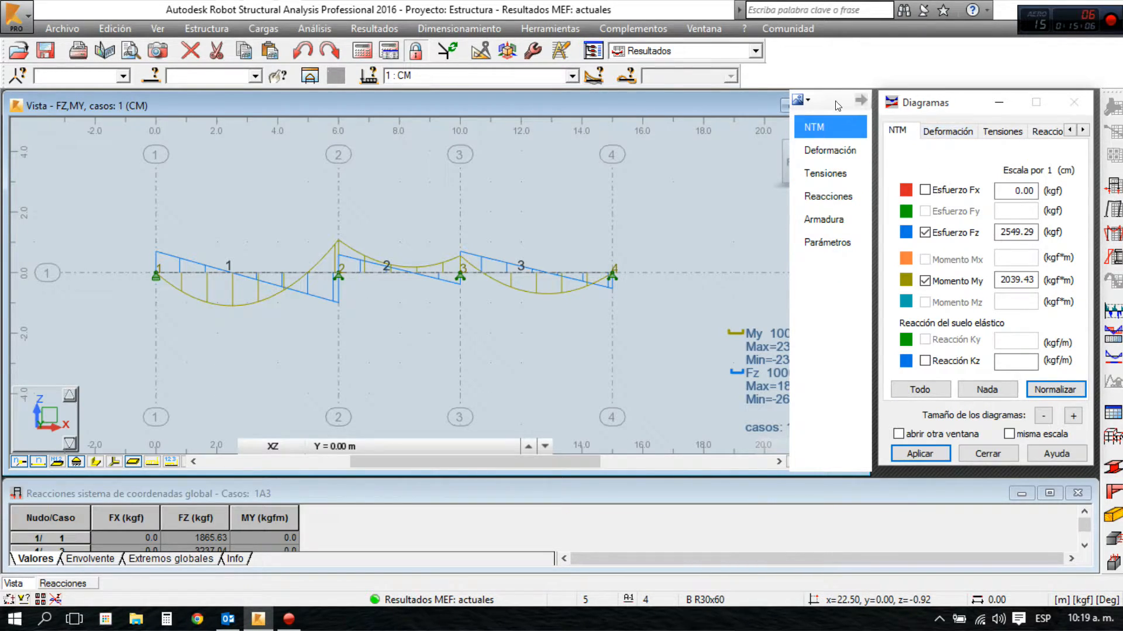
{"action": "left_click", "coordinate": [1082, 131]}
{"action": "double_click", "coordinate": [1082, 130]}
{"action": "left_click", "coordinate": [1017, 131]}
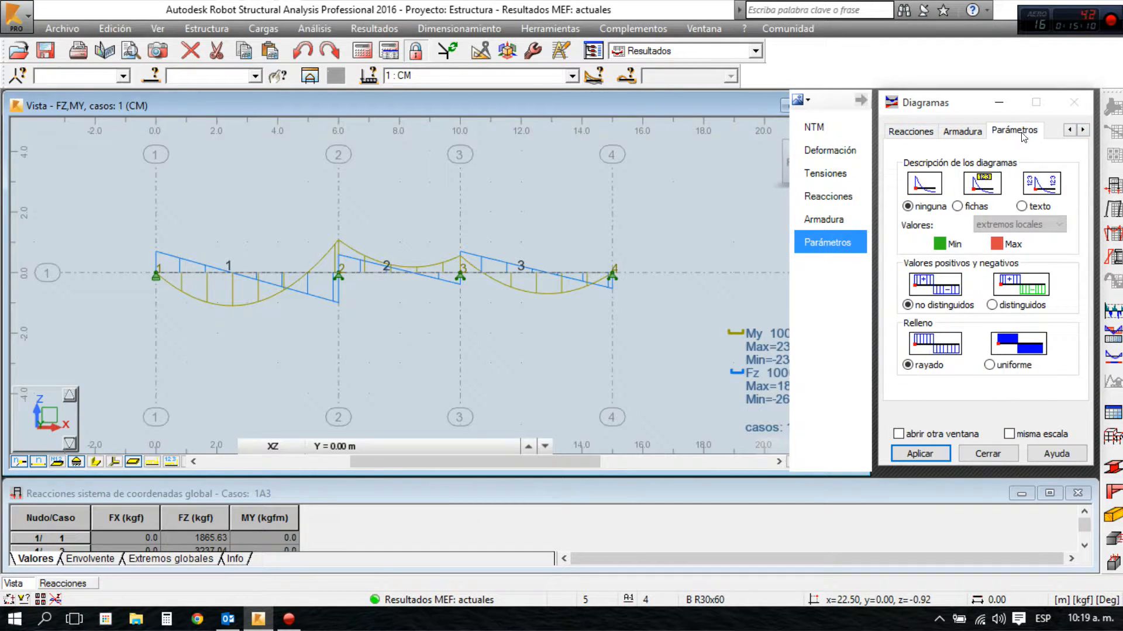
{"action": "left_click", "coordinate": [1045, 207]}
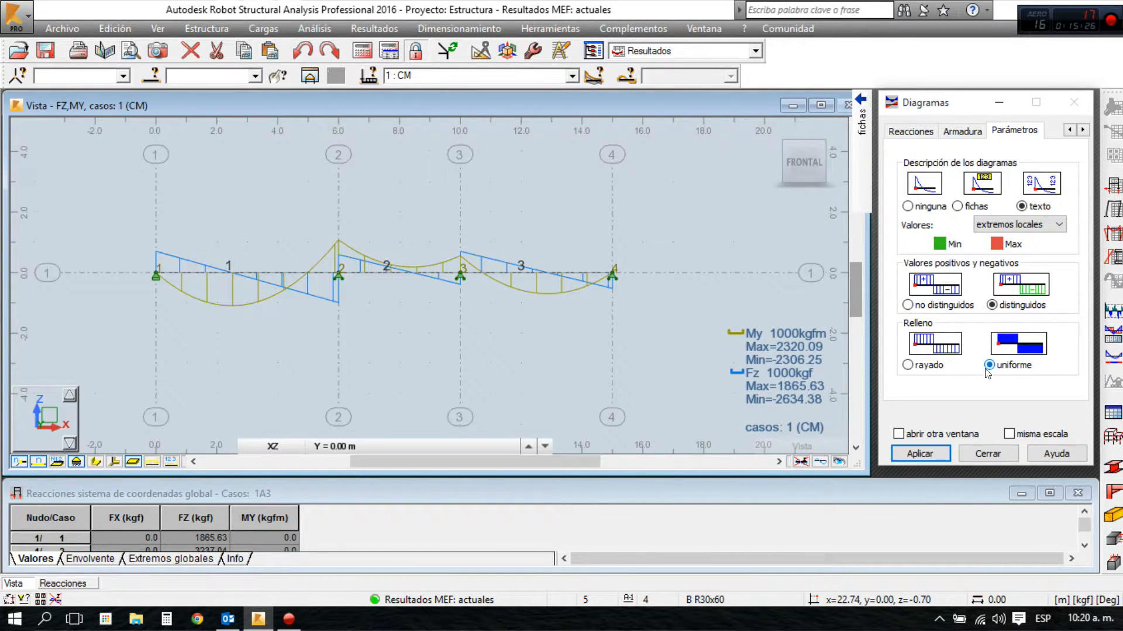
{"action": "left_click", "coordinate": [928, 452]}
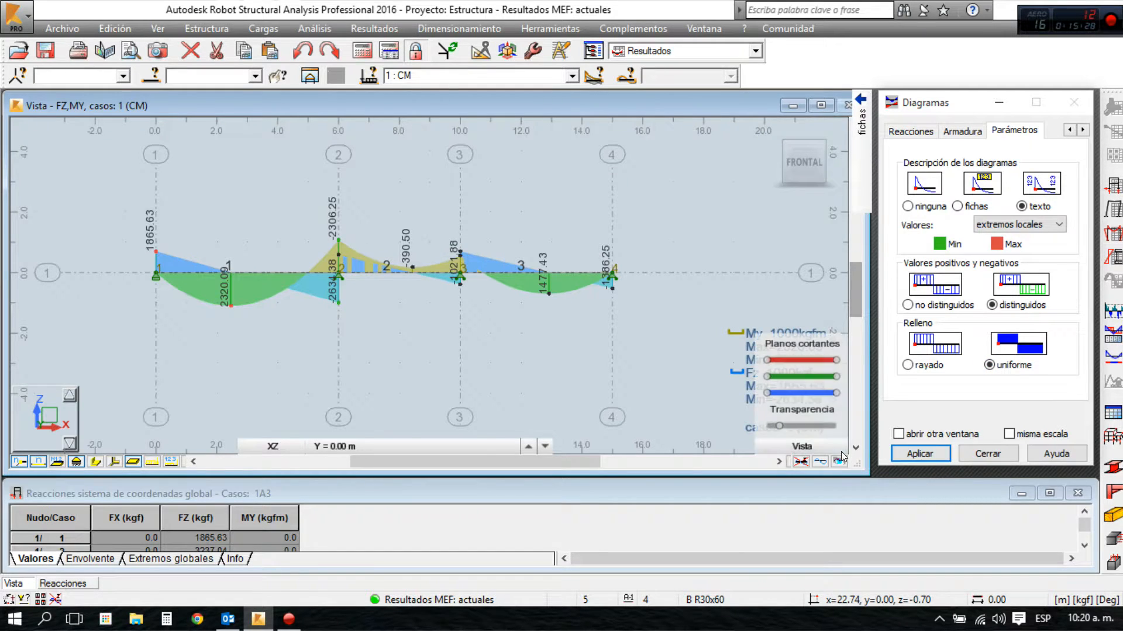
Remove the shear force Fz diagram so only the bending moment My diagram for case CM is displayed
{"action": "left_click", "coordinate": [840, 133]}
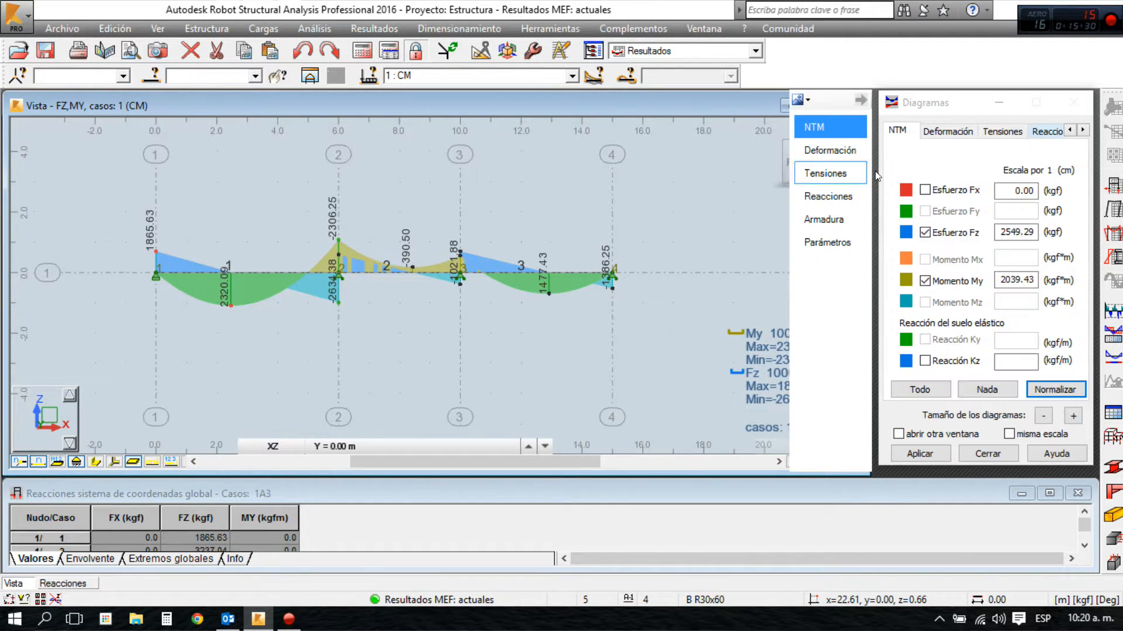
{"action": "left_click", "coordinate": [924, 233]}
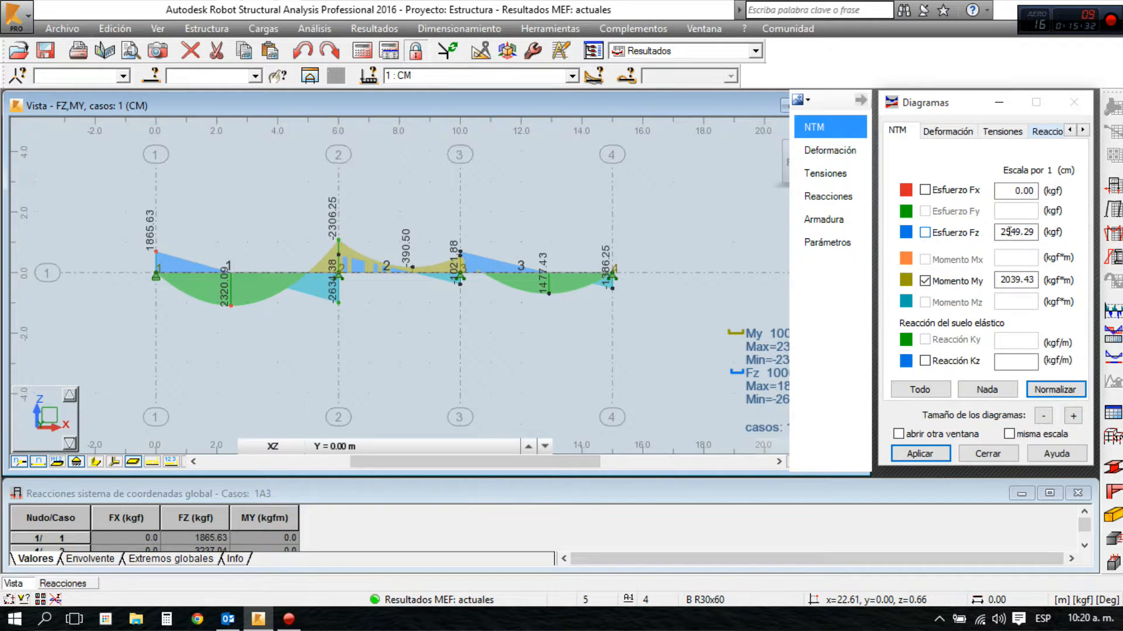
{"action": "left_click", "coordinate": [922, 452]}
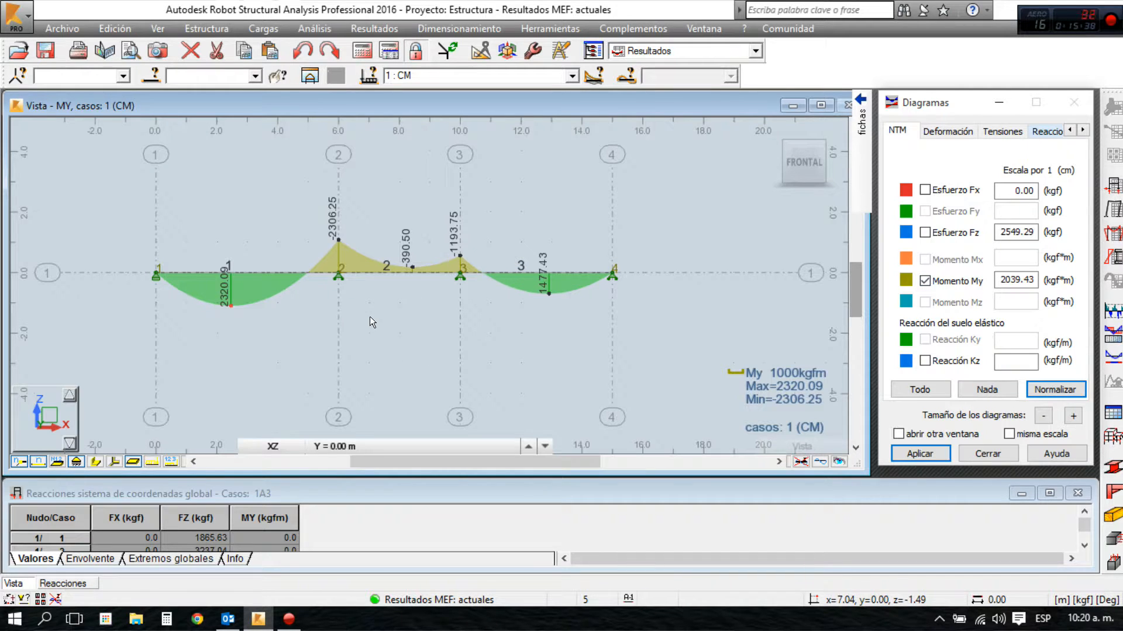
{"action": "scroll", "coordinate": [370, 321], "scroll_direction": "up", "scroll_amount": 2}
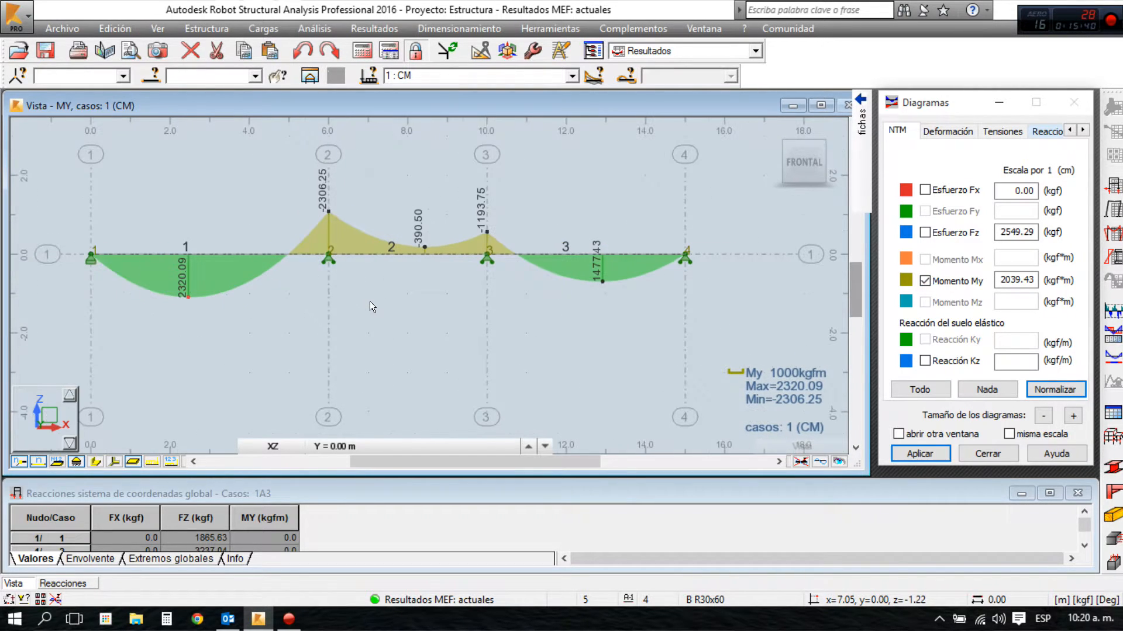
{"action": "scroll", "coordinate": [369, 299], "scroll_direction": "down", "scroll_amount": 1}
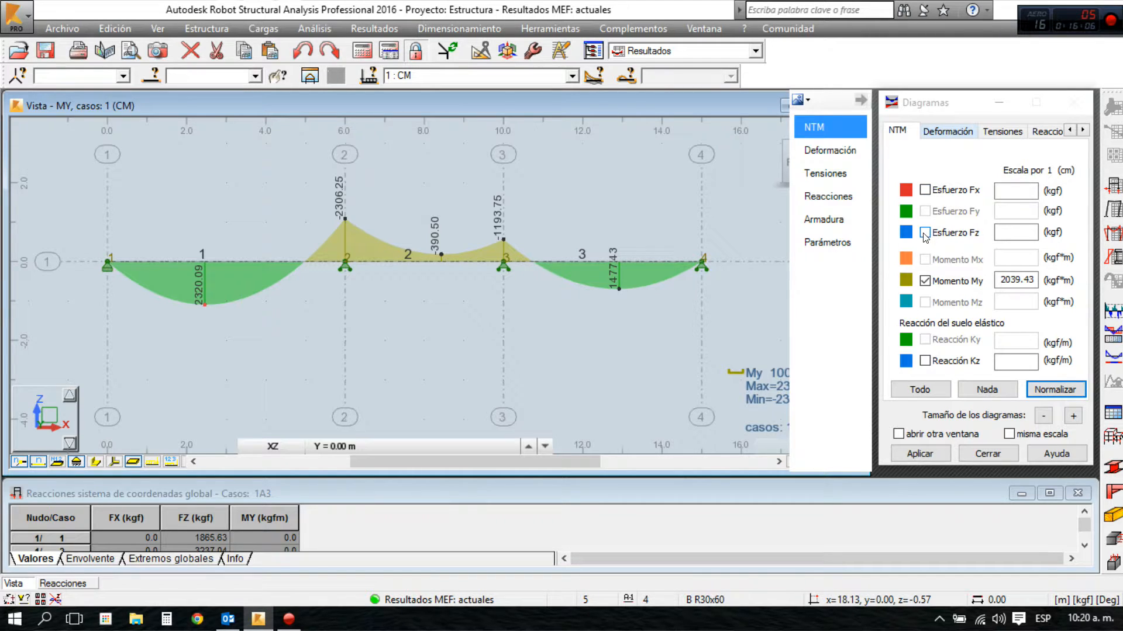
Replace the My diagram with the shear force Fz diagram for case CM, and add the elastic soil reaction Kz
{"action": "left_click", "coordinate": [924, 282]}
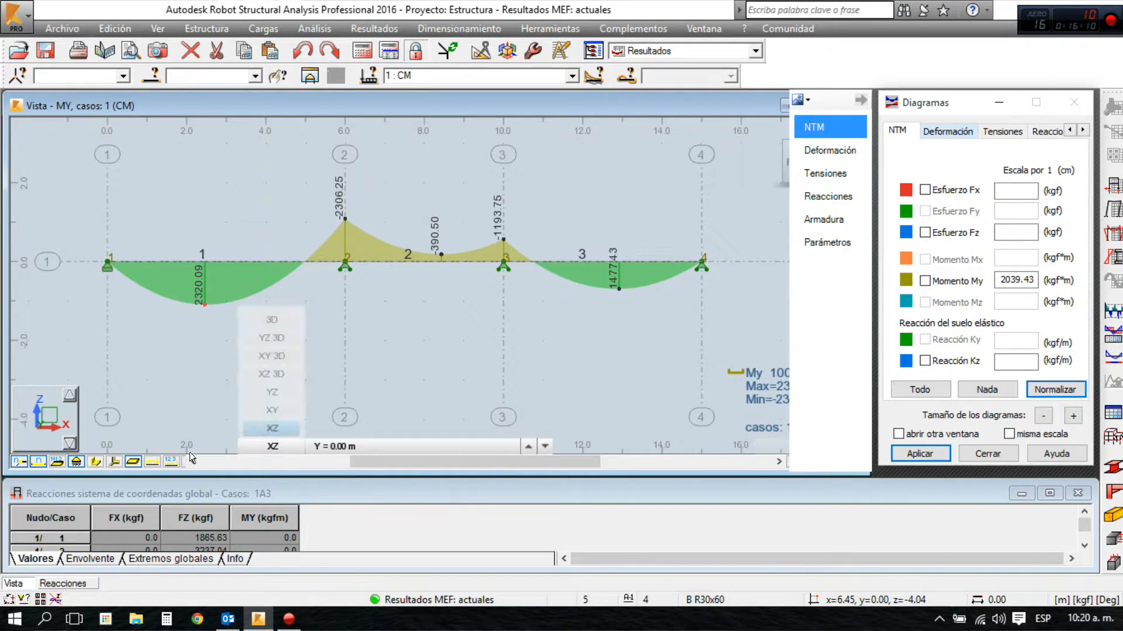
{"action": "left_click", "coordinate": [924, 232]}
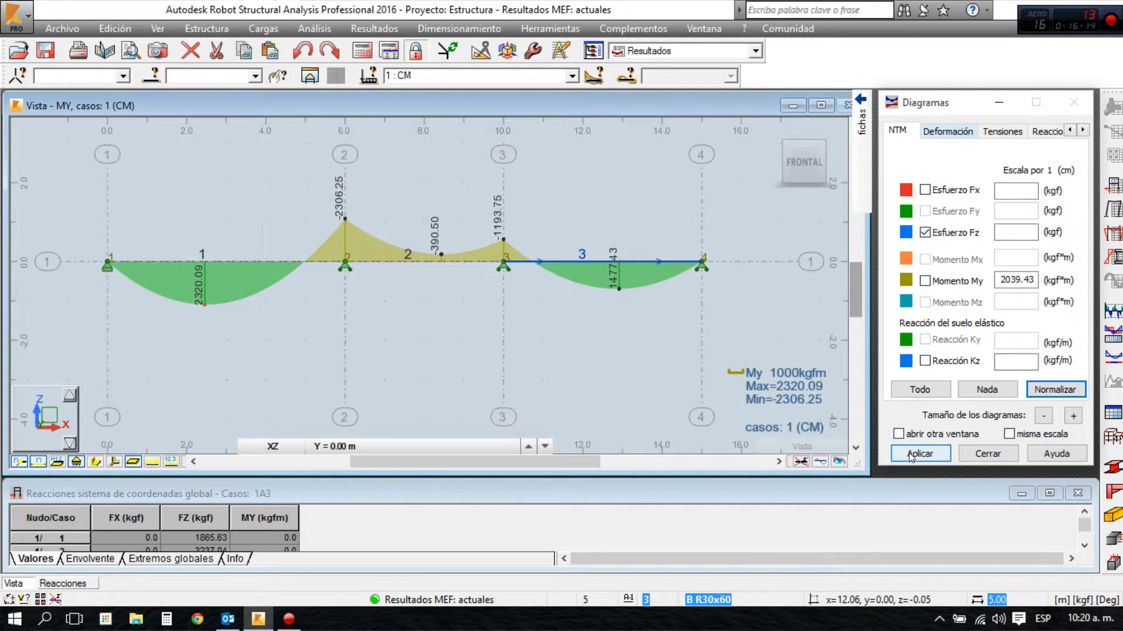
{"action": "left_click", "coordinate": [919, 454]}
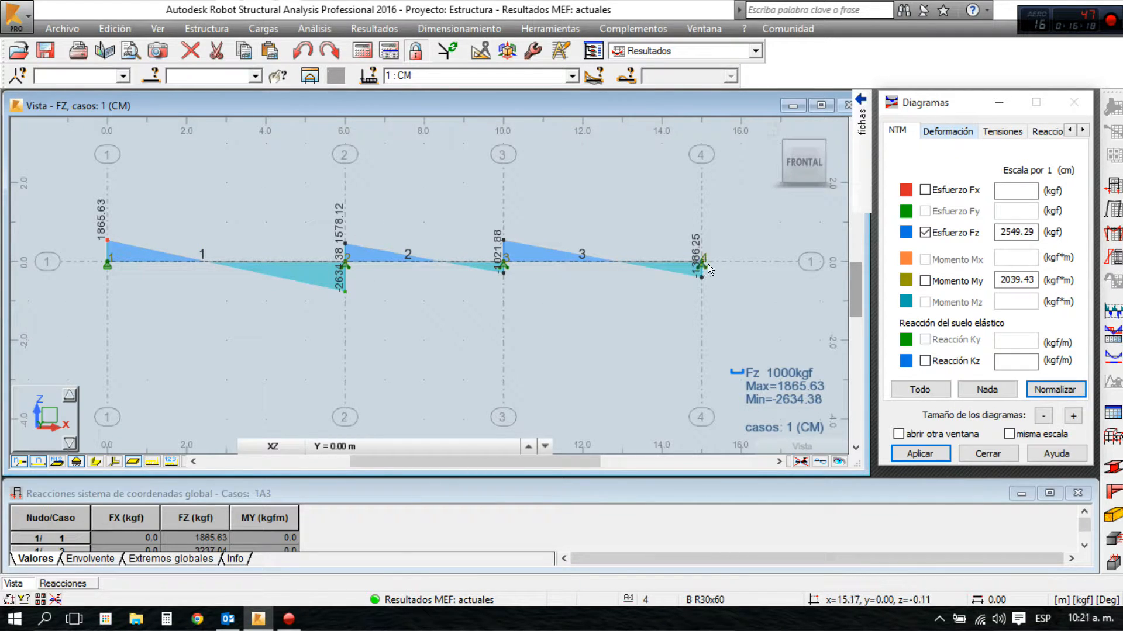
{"action": "left_click", "coordinate": [925, 360]}
{"action": "left_click", "coordinate": [921, 454]}
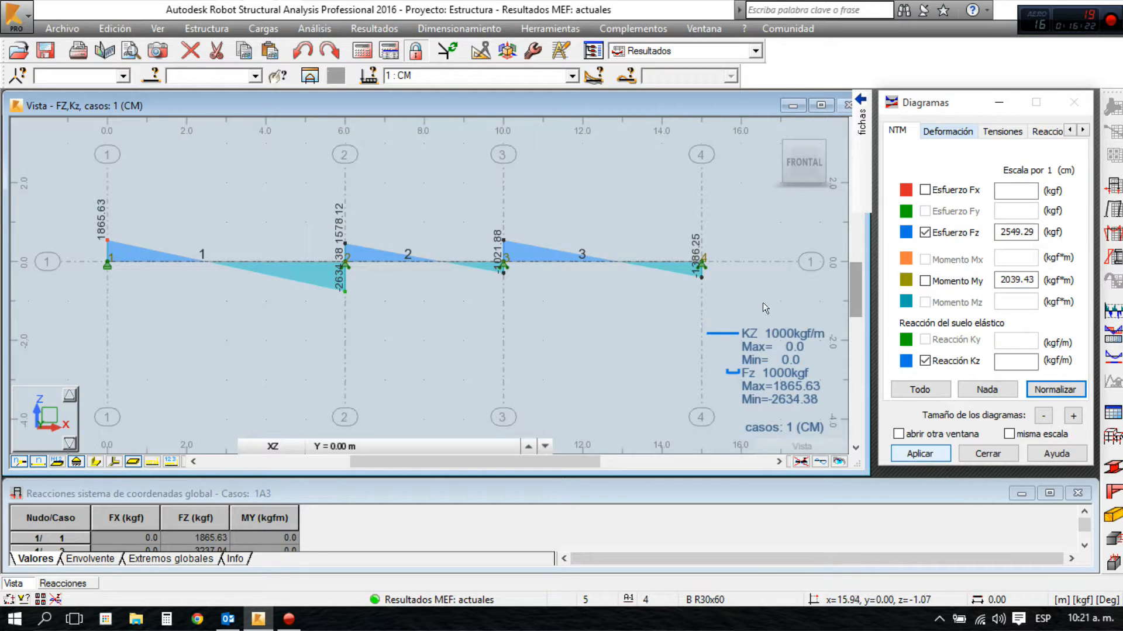
Replace the Fz and Kz diagrams with the bending moment My diagram for case CM
{"action": "left_click", "coordinate": [962, 360]}
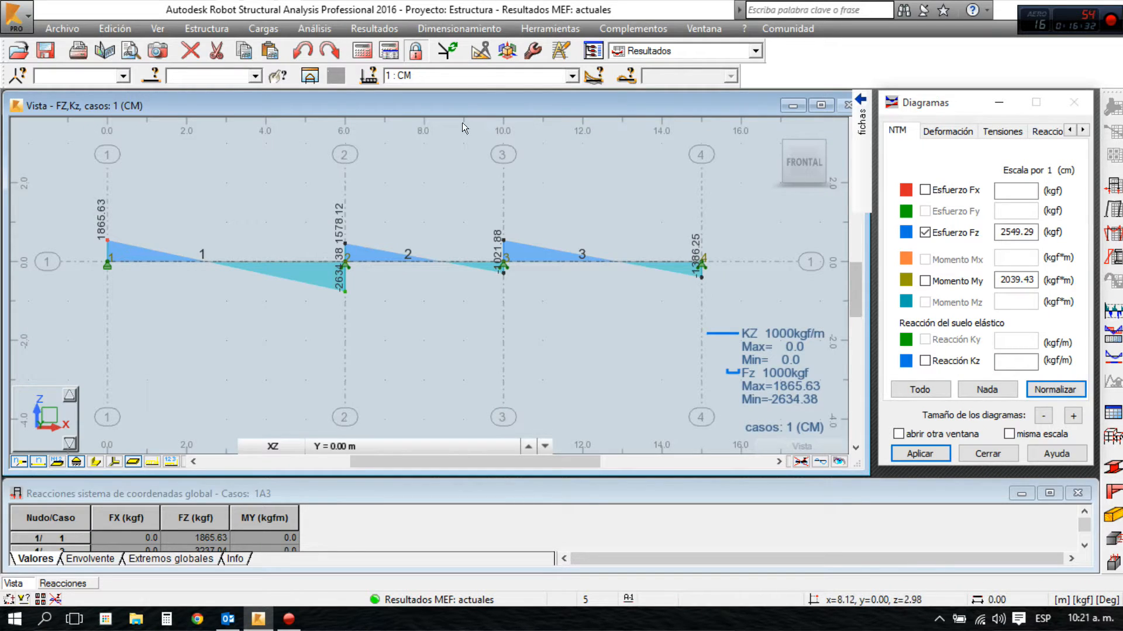
{"action": "left_click", "coordinate": [924, 233]}
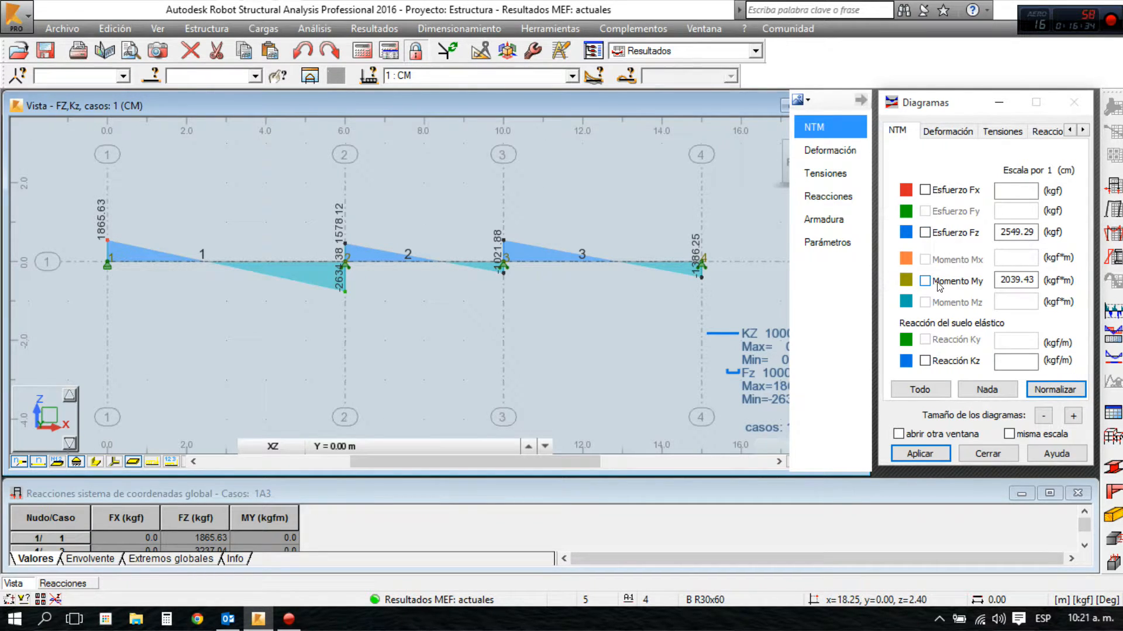
{"action": "left_click", "coordinate": [928, 453]}
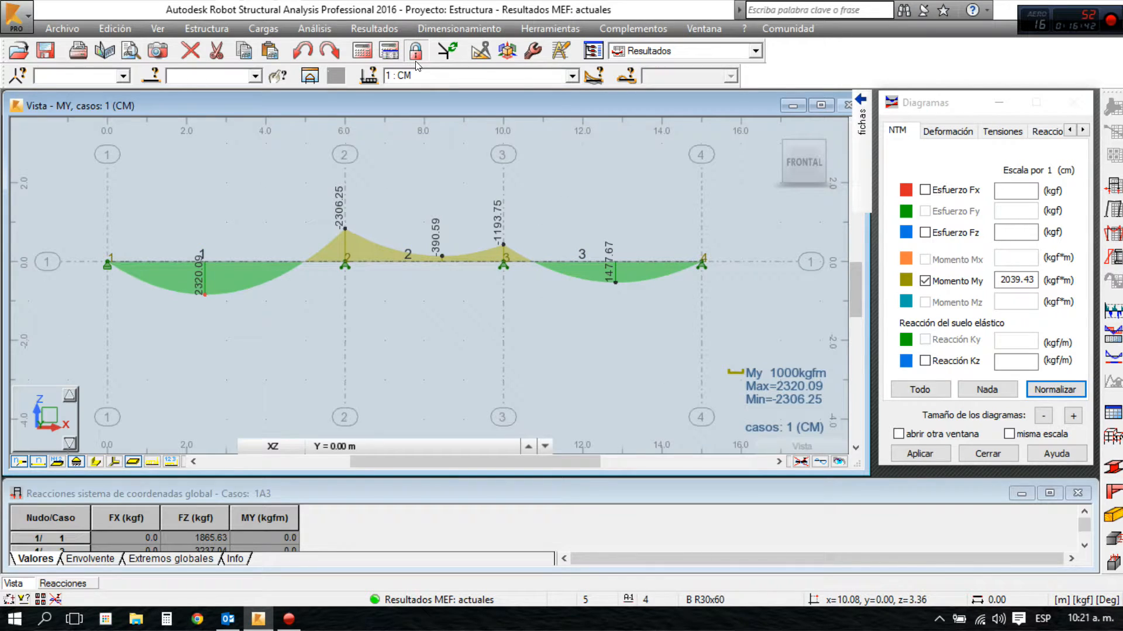
Switch the displayed bending moment diagram to load case CV
{"action": "left_click", "coordinate": [402, 75]}
{"action": "left_click", "coordinate": [571, 76]}
{"action": "left_click", "coordinate": [414, 102]}
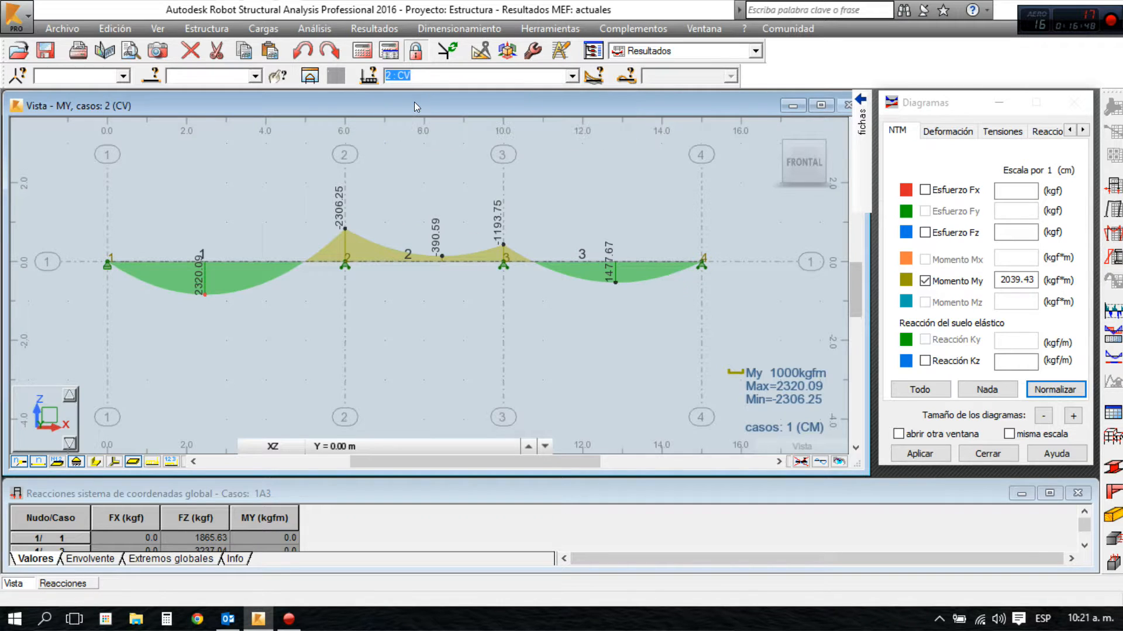
Display the bending moment diagram for combination COMB1 and normalize its scale
{"action": "left_click", "coordinate": [572, 76]}
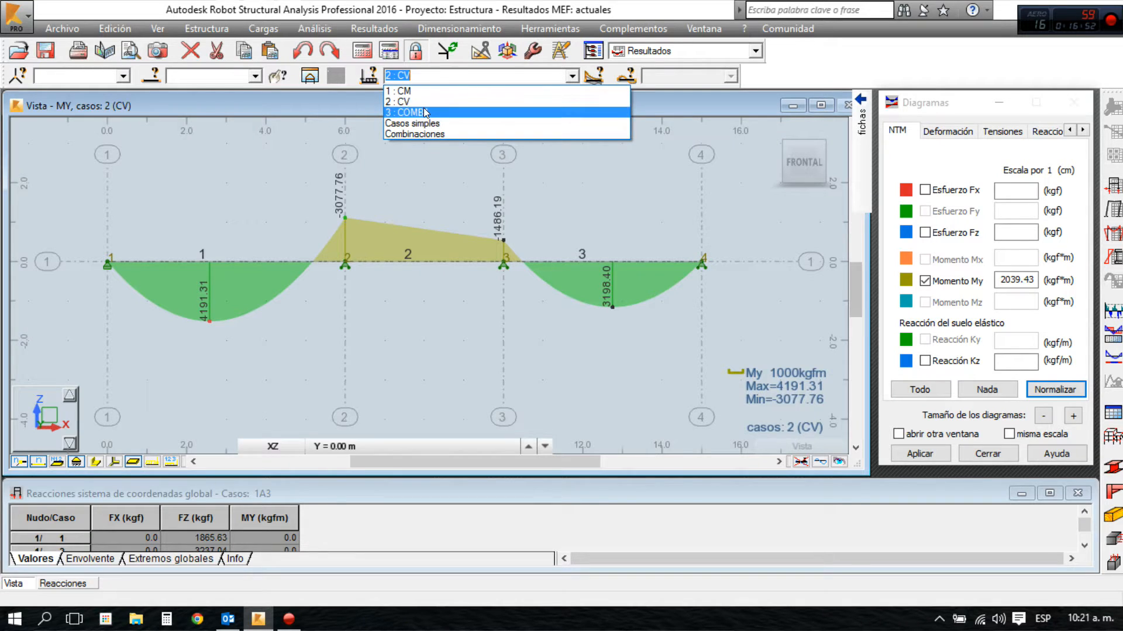
{"action": "left_click", "coordinate": [423, 112]}
{"action": "middle_click_drag", "start_coordinate": [601, 196], "coordinate": [618, 218]}
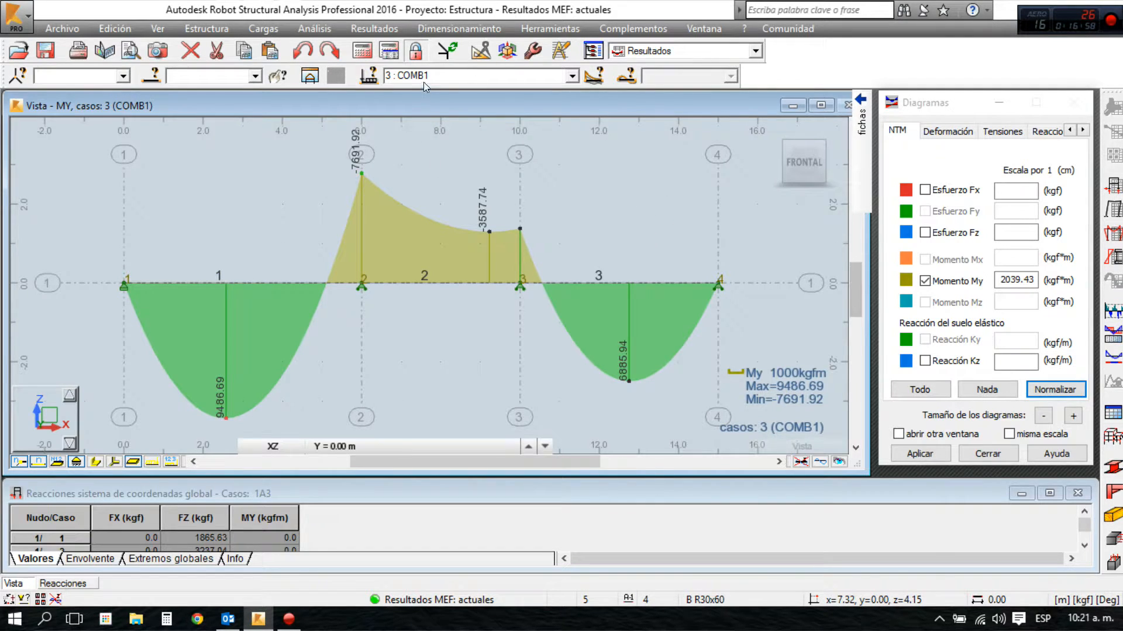
{"action": "left_click", "coordinate": [1055, 389]}
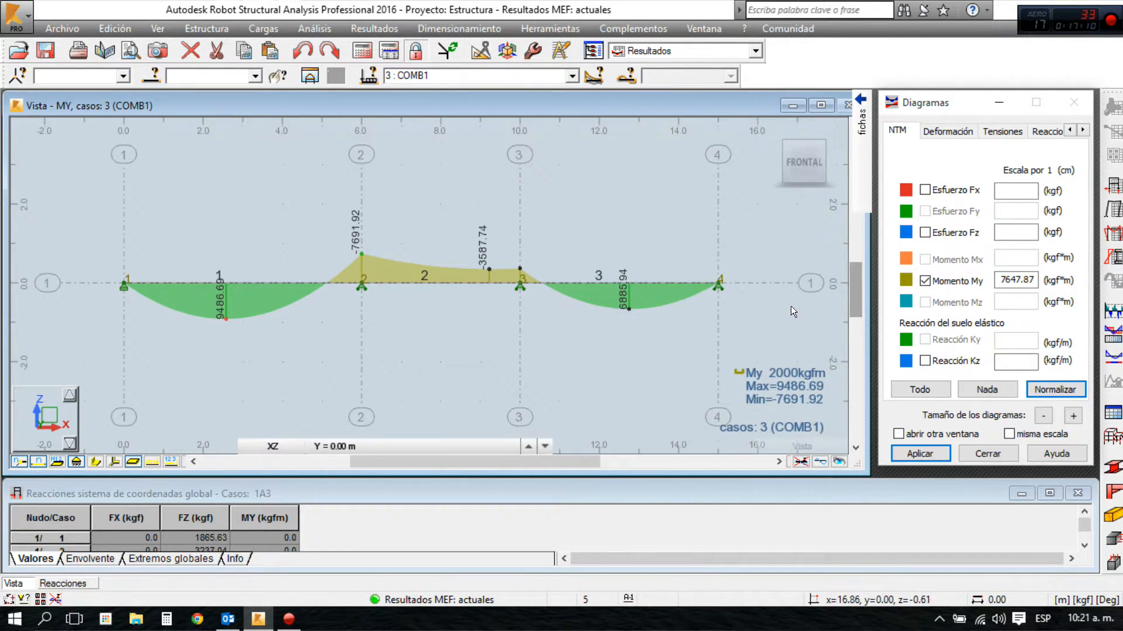
{"action": "left_click", "coordinate": [1076, 394]}
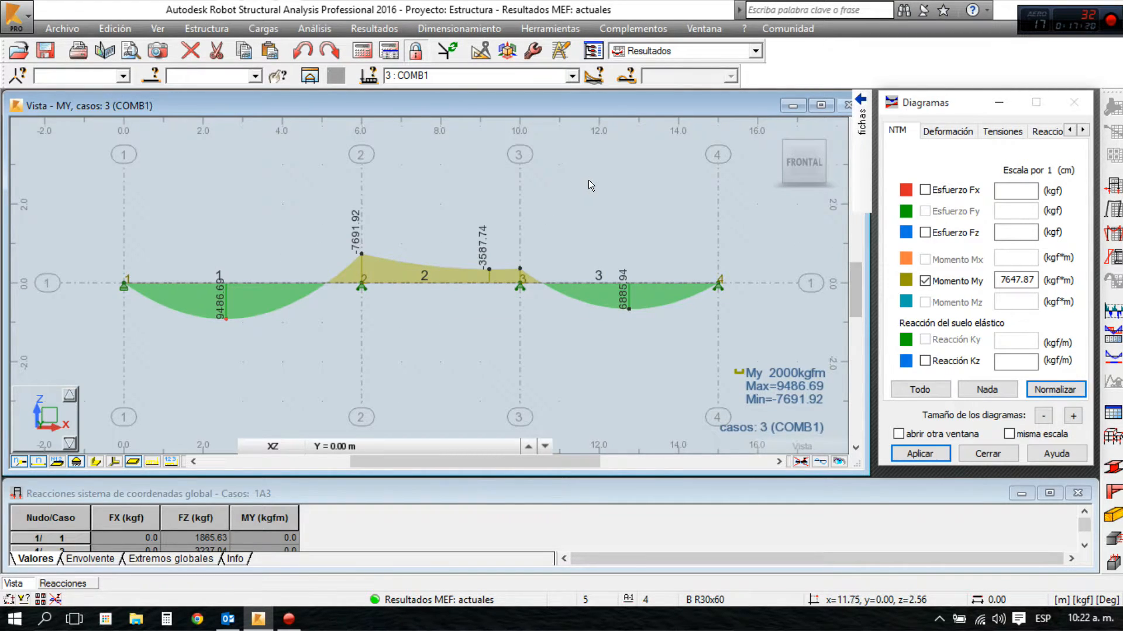
Clear the moment diagram from the view and display the exact deformation (Deformación exacta) for COMB1
{"action": "mouse_move", "coordinate": [861, 117]}
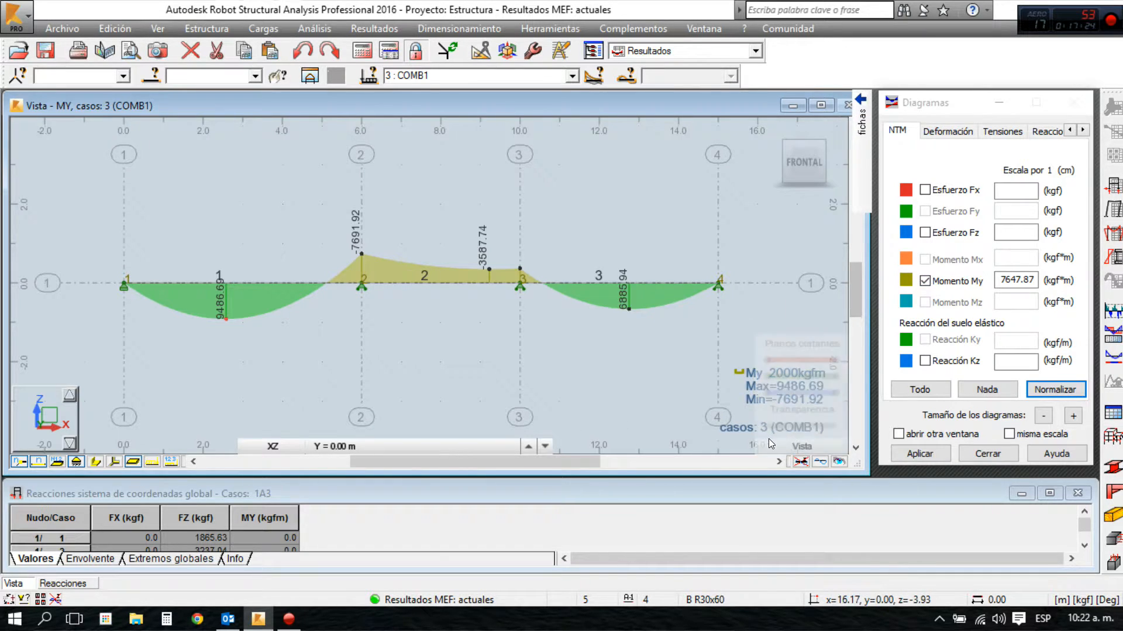
{"action": "left_click", "coordinate": [803, 463]}
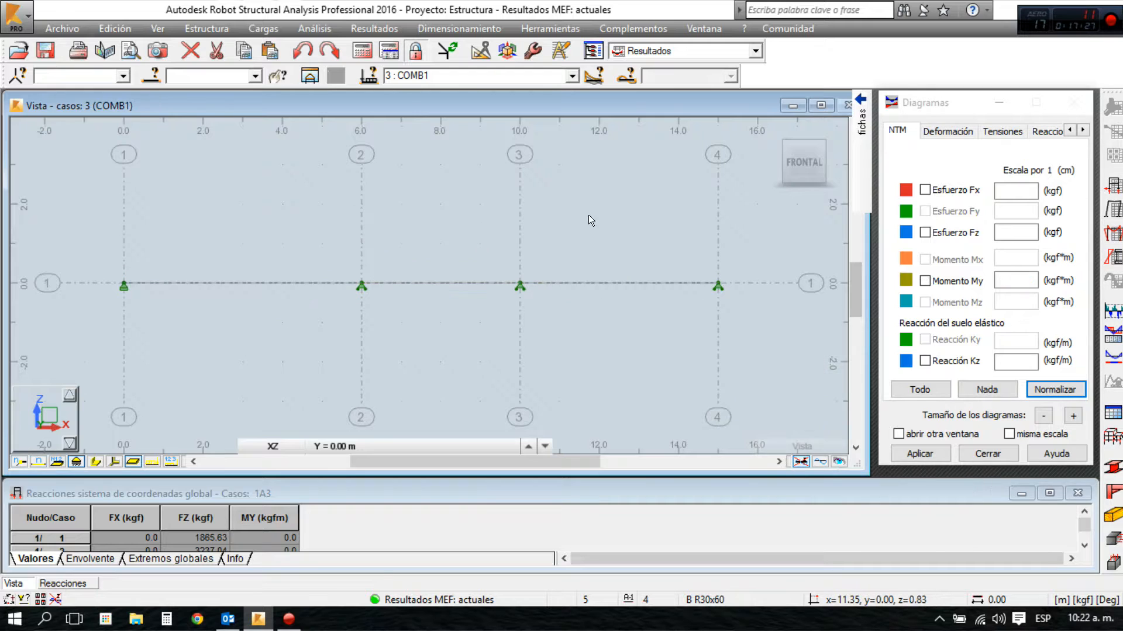
{"action": "left_click", "coordinate": [965, 130]}
{"action": "left_click", "coordinate": [960, 206]}
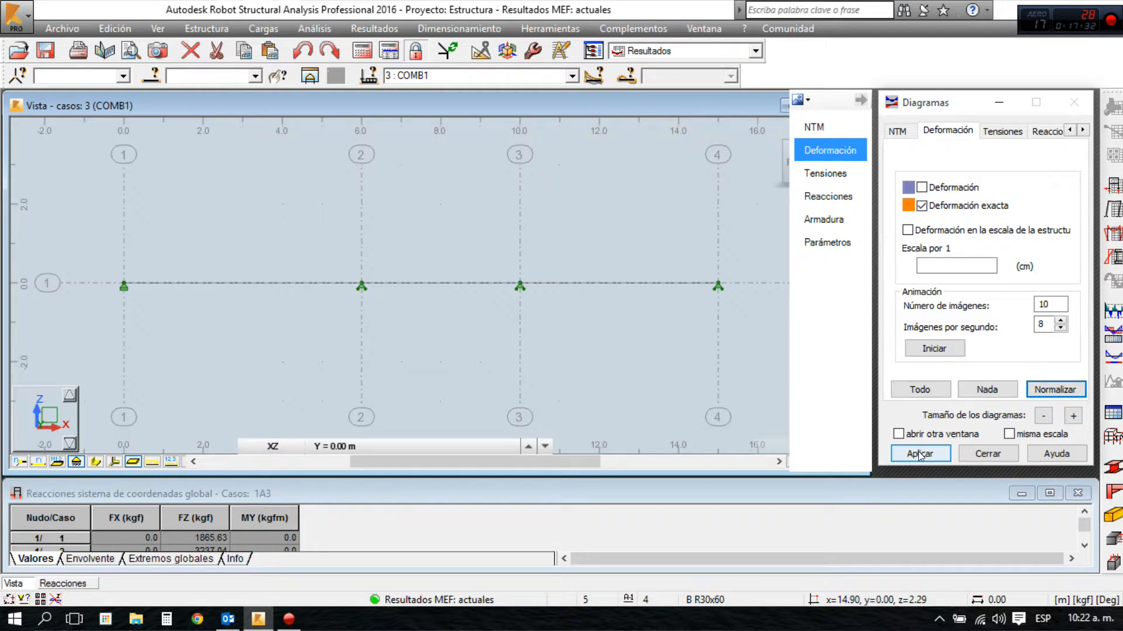
{"action": "left_click", "coordinate": [918, 451]}
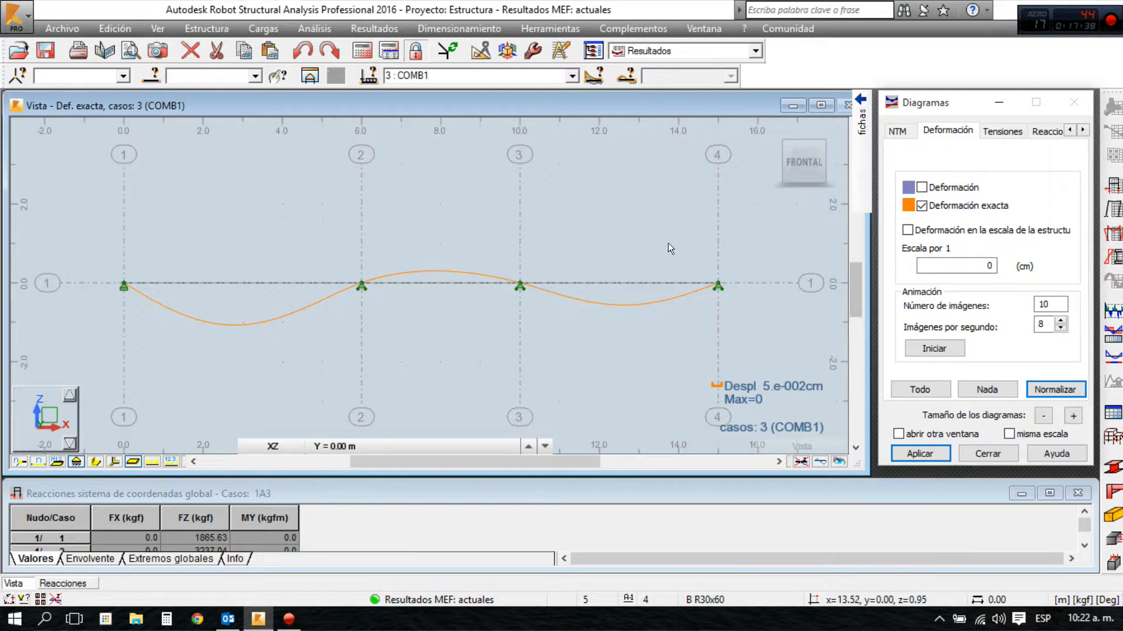
Animate the COMB1 deformation with 10 images at 8 per second, close the player and deselect all deformation diagrams
{"action": "left_click", "coordinate": [934, 348]}
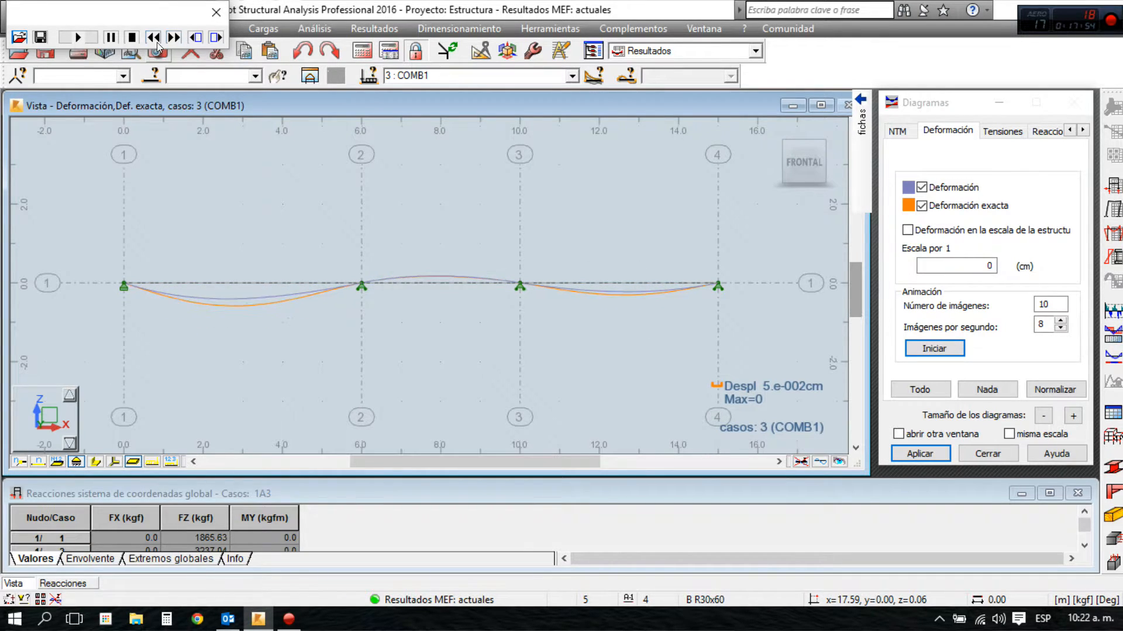
{"action": "left_click", "coordinate": [216, 11]}
{"action": "left_click", "coordinate": [1017, 137]}
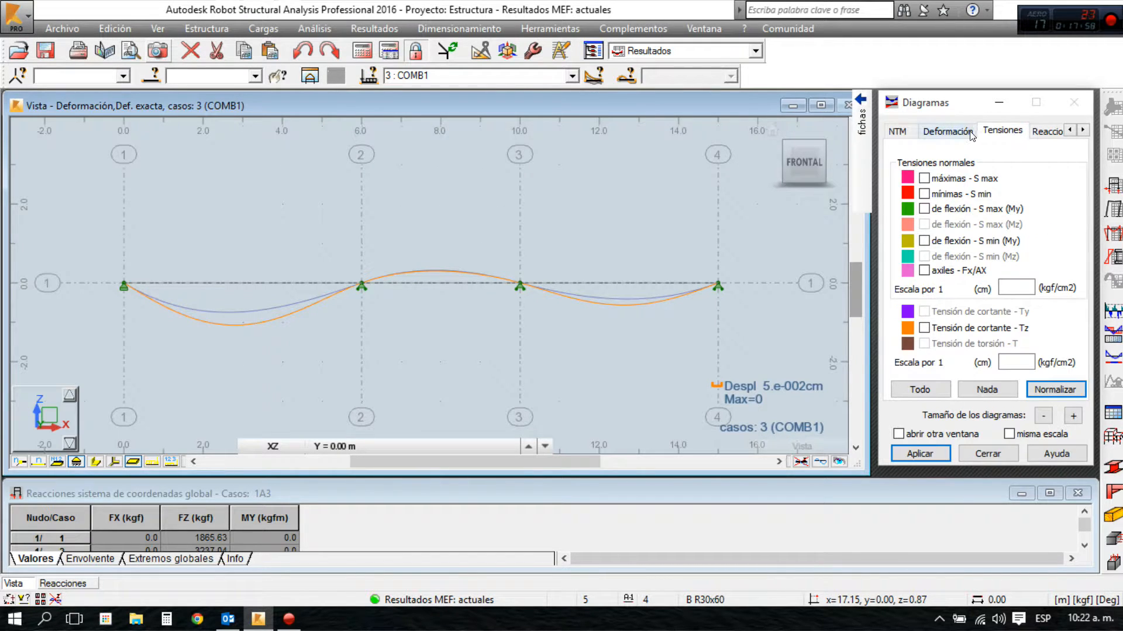
{"action": "left_click", "coordinate": [948, 131]}
{"action": "left_click", "coordinate": [988, 390]}
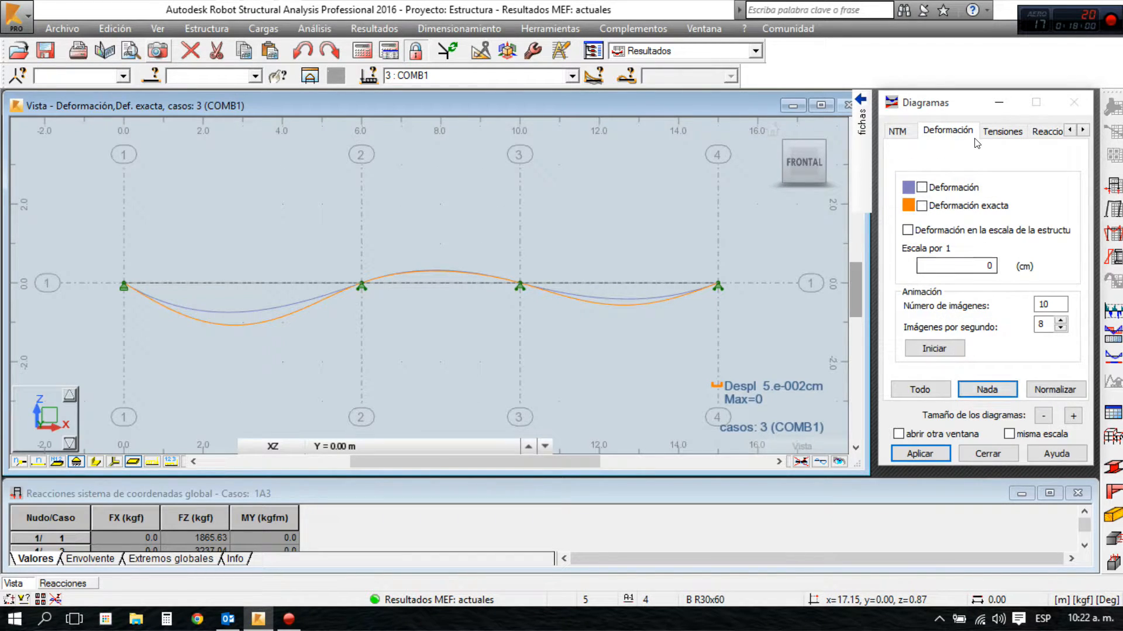
Display the bending stress diagrams S max (My) and S min (My) for COMB1
{"action": "left_click", "coordinate": [1002, 130]}
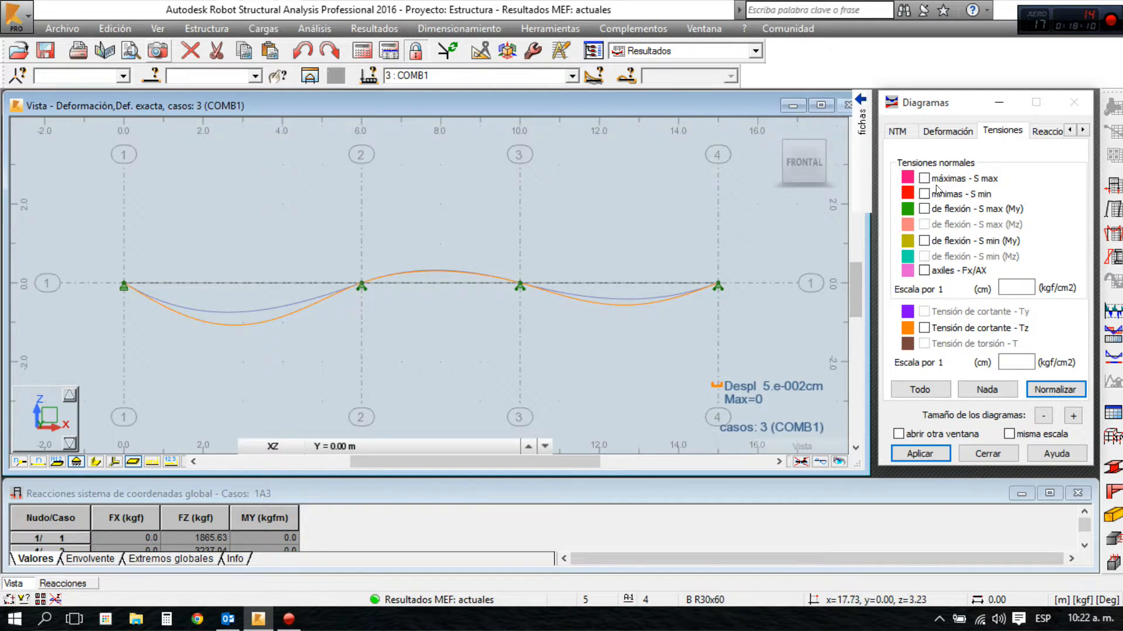
{"action": "left_click", "coordinate": [898, 131]}
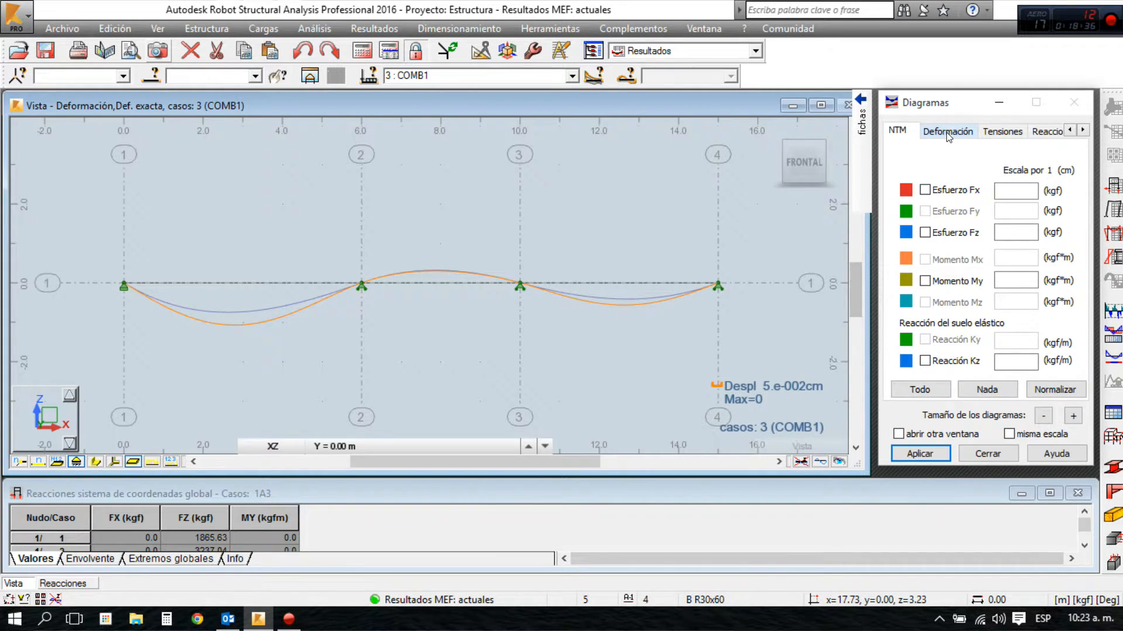
{"action": "left_click", "coordinate": [992, 132]}
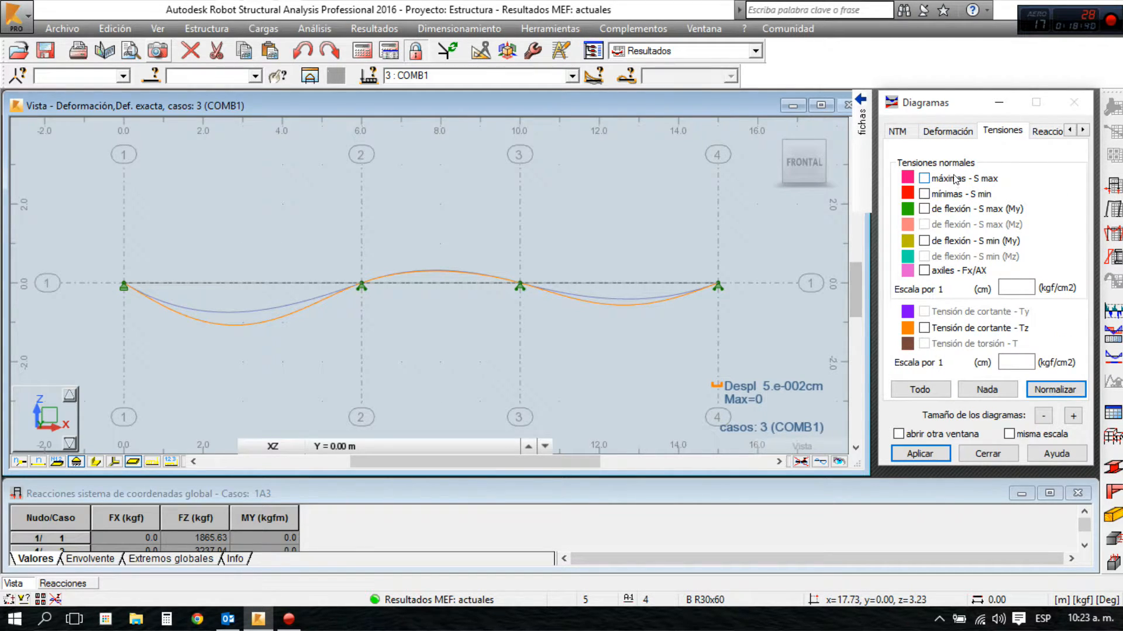
{"action": "left_click", "coordinate": [945, 210]}
{"action": "left_click", "coordinate": [947, 242]}
{"action": "left_click", "coordinate": [920, 454]}
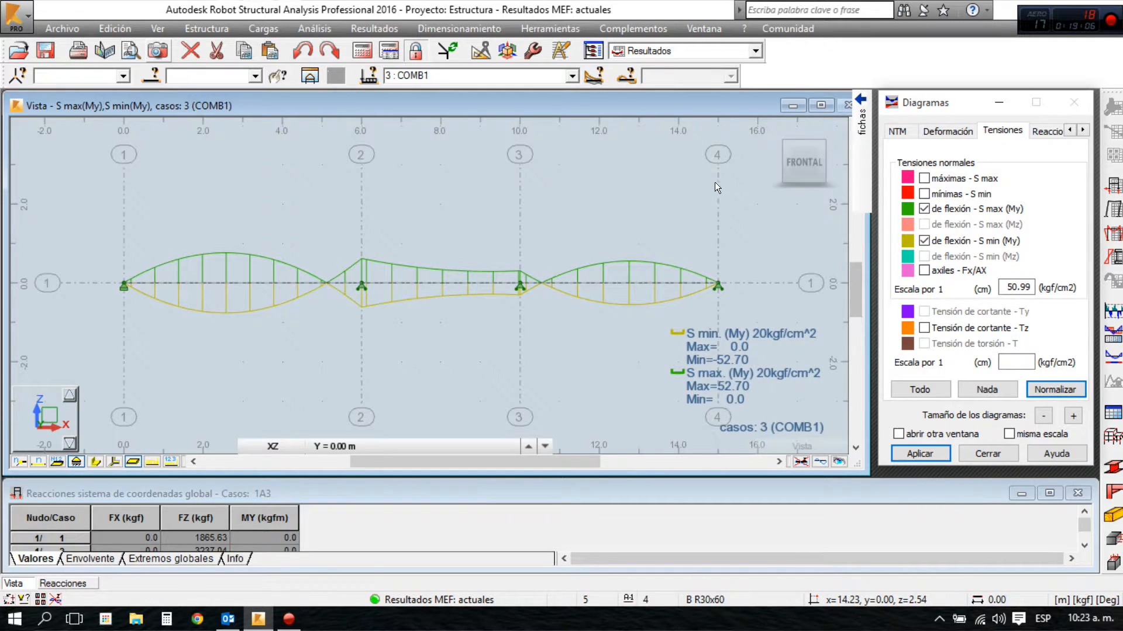
Add the maximum and minimum normal stress diagrams, S max and S min, to the bending stress diagrams
{"action": "left_click", "coordinate": [970, 182]}
{"action": "left_click", "coordinate": [952, 196]}
{"action": "left_click", "coordinate": [918, 454]}
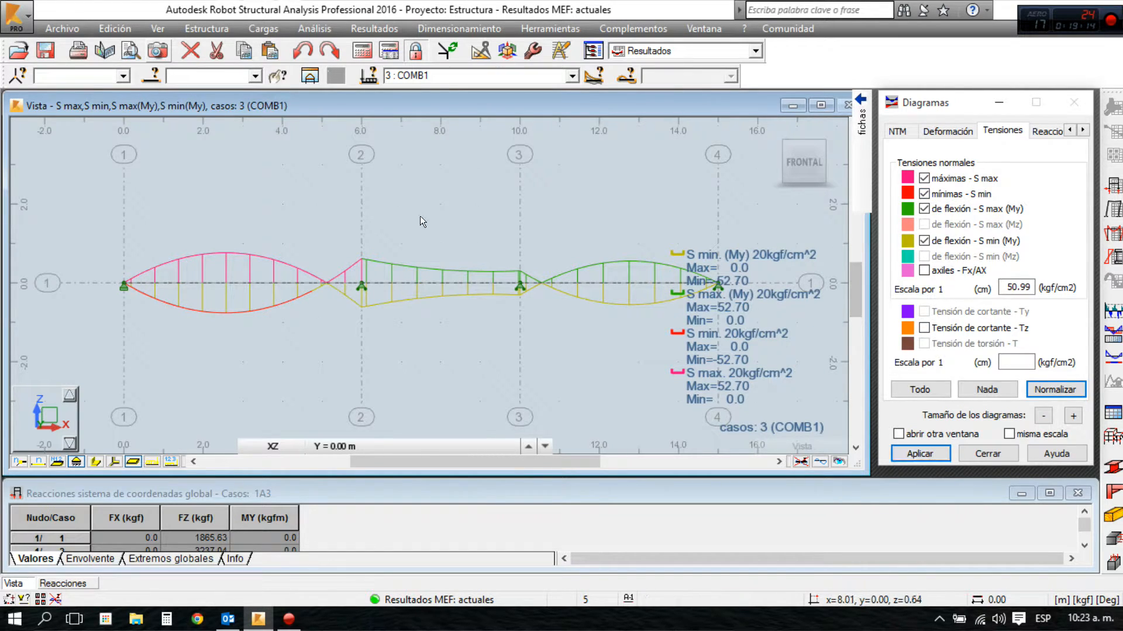
{"action": "middle_click_drag", "start_coordinate": [490, 169], "coordinate": [479, 168]}
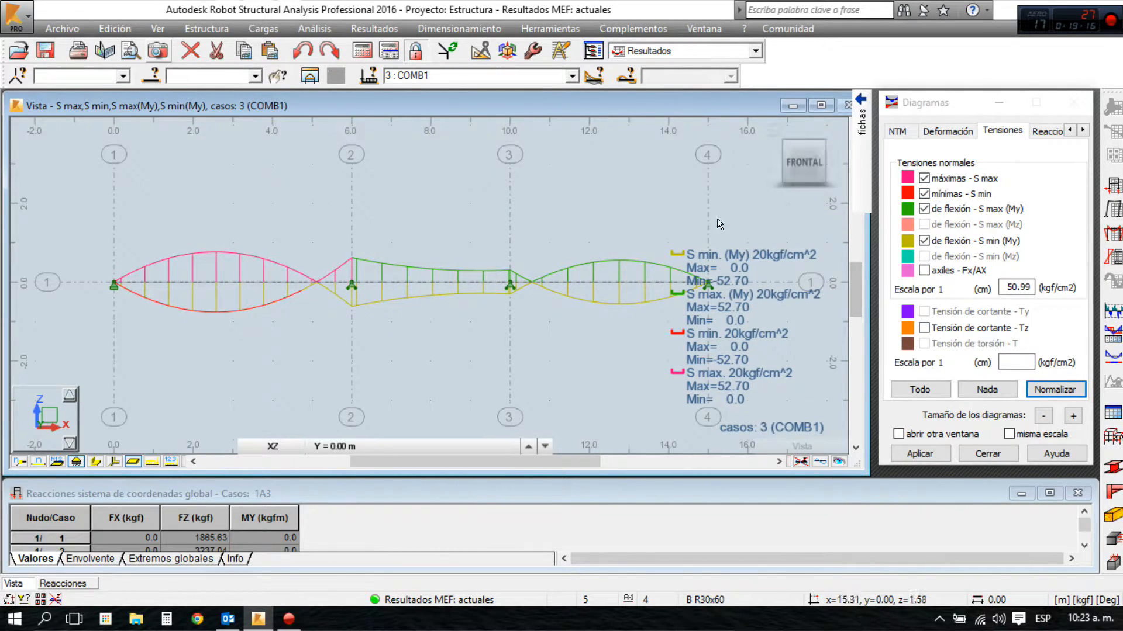
Replace the maximum, minimum and bending stress diagrams with the axial stress diagram Fx/AX for COMB1
{"action": "left_click", "coordinate": [924, 178]}
{"action": "left_click", "coordinate": [924, 193]}
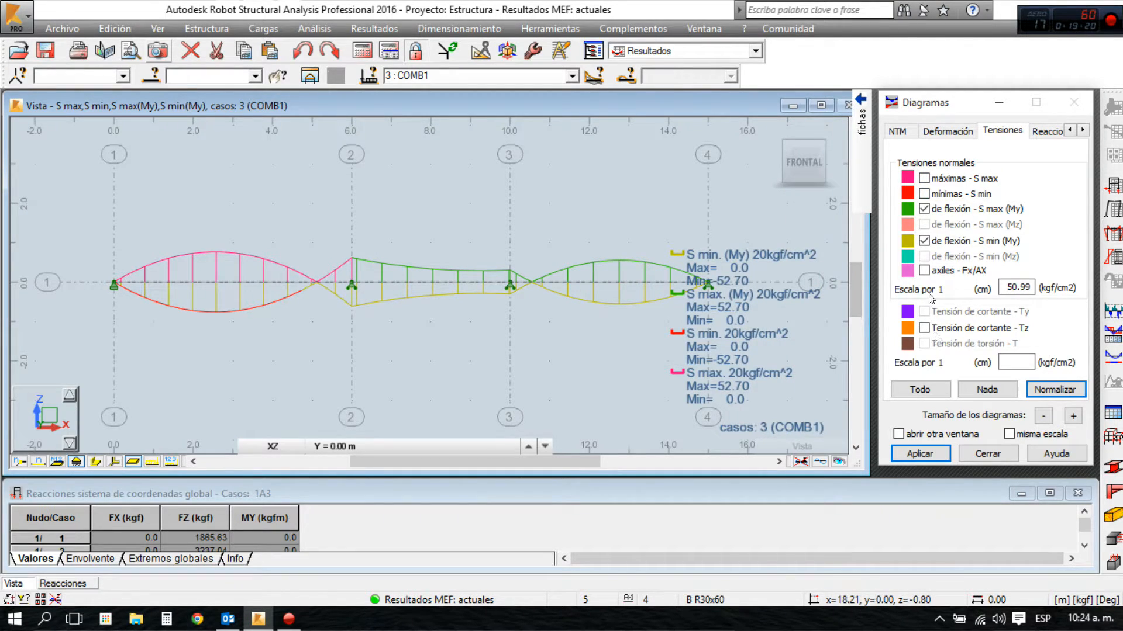
{"action": "left_click", "coordinate": [924, 209]}
{"action": "left_click", "coordinate": [924, 270]}
{"action": "left_click", "coordinate": [920, 455]}
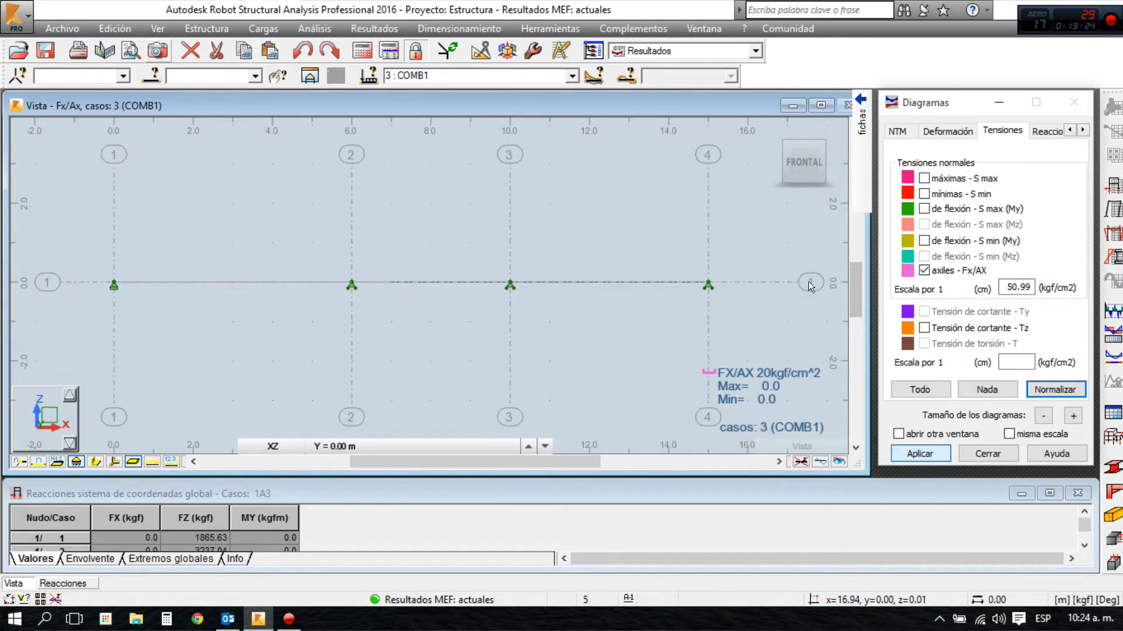
Remove the axial stress diagram and display the shear stress diagram Tz for COMB1
{"action": "left_click", "coordinate": [924, 271]}
{"action": "left_click", "coordinate": [924, 328]}
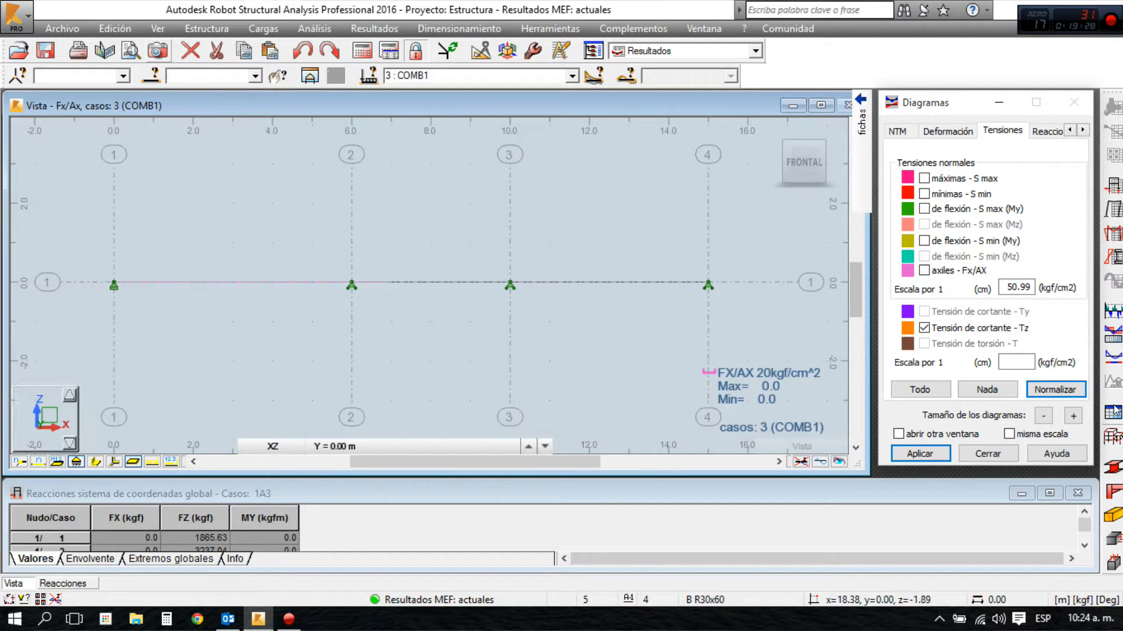
{"action": "left_click", "coordinate": [929, 455]}
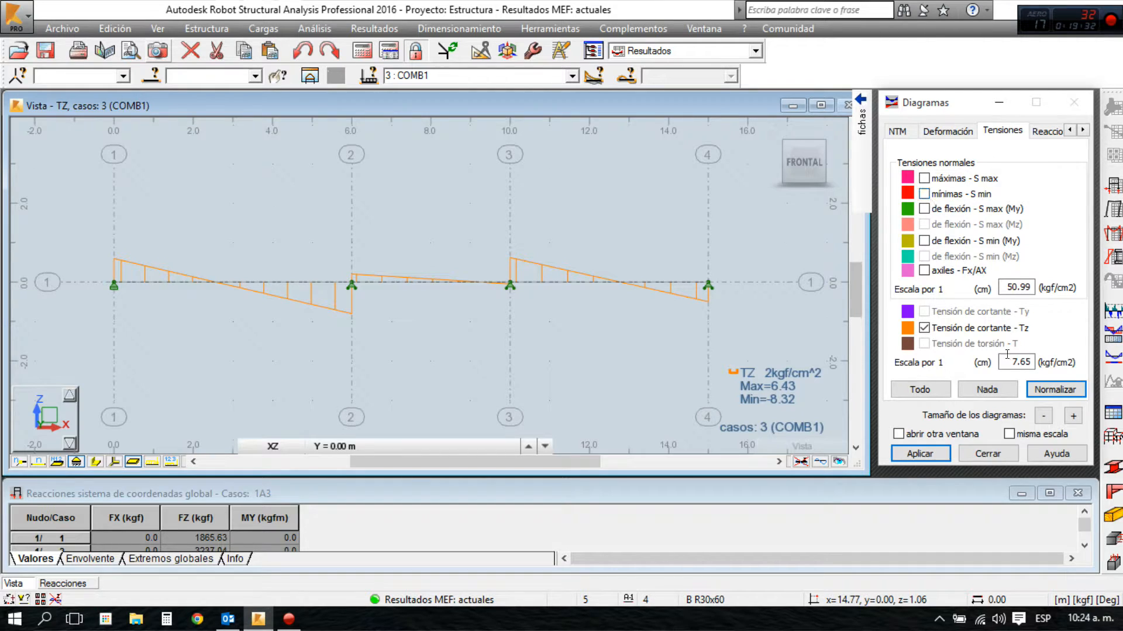
Format the shear stress diagram with text value labels, distinguished positive and negative values, and uniform fill
{"action": "mouse_move", "coordinate": [839, 211]}
{"action": "left_click", "coordinate": [826, 243]}
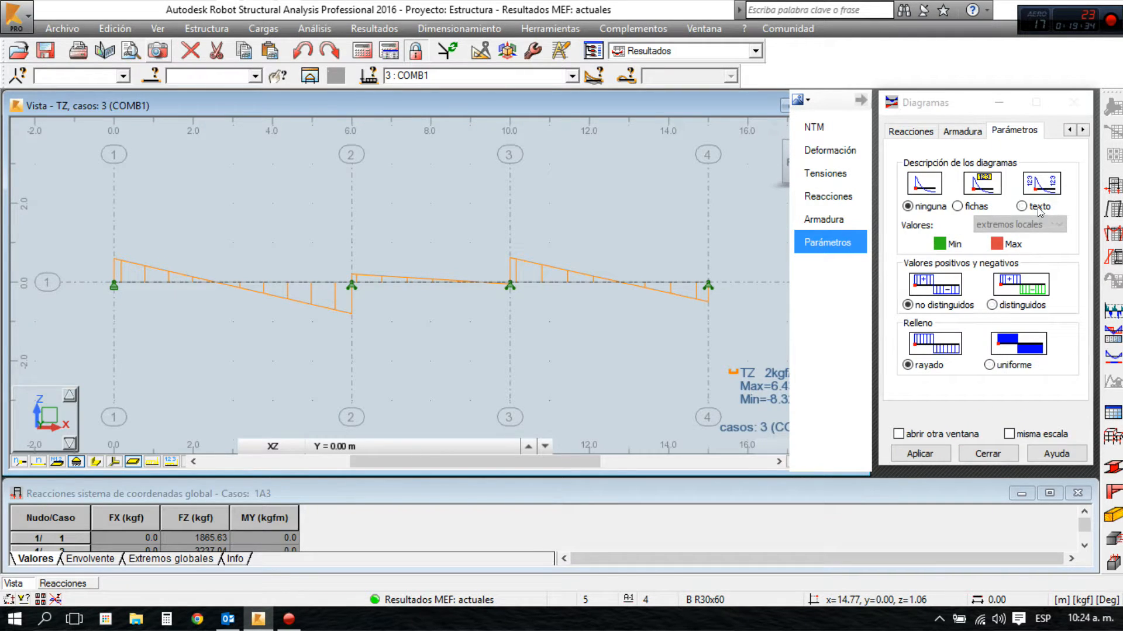
{"action": "left_click", "coordinate": [1008, 308]}
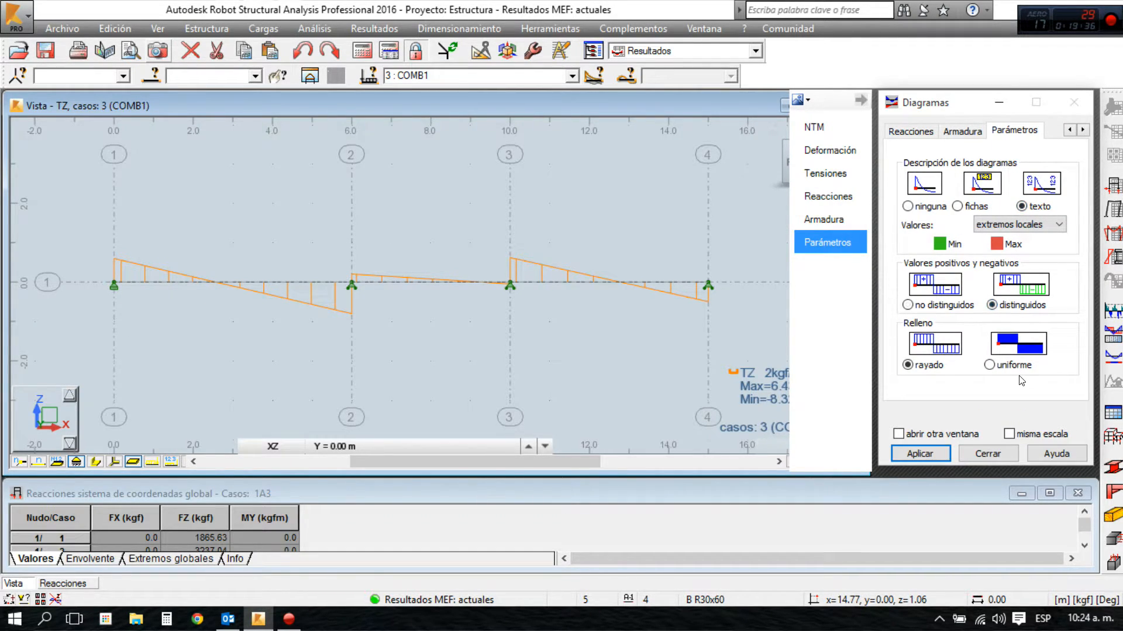
{"action": "left_click", "coordinate": [1018, 365]}
{"action": "left_click", "coordinate": [917, 452]}
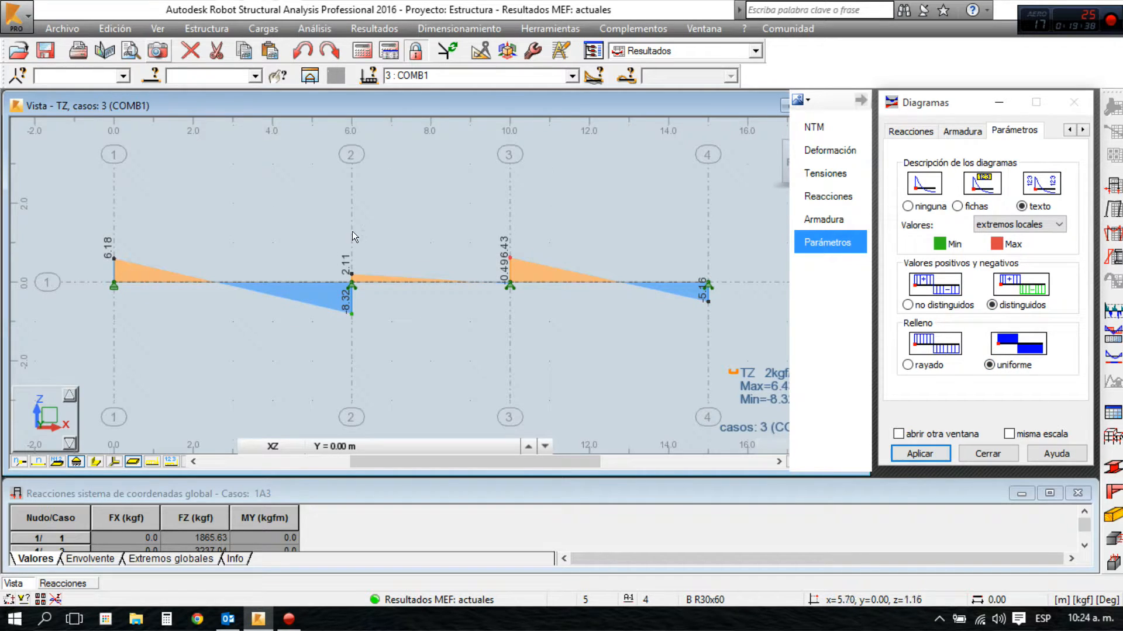
{"action": "left_click", "coordinate": [636, 205]}
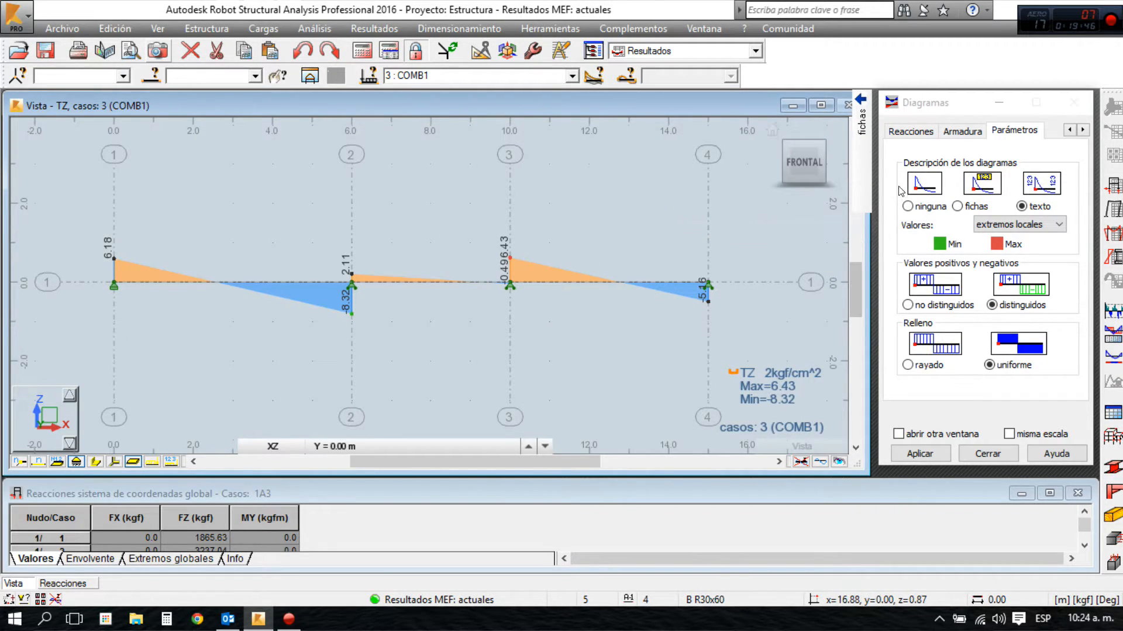
Clear the shear stress diagram and display the FZ and MY support reactions for COMB1 with annotations
{"action": "mouse_move", "coordinate": [856, 137]}
{"action": "left_click", "coordinate": [837, 219]}
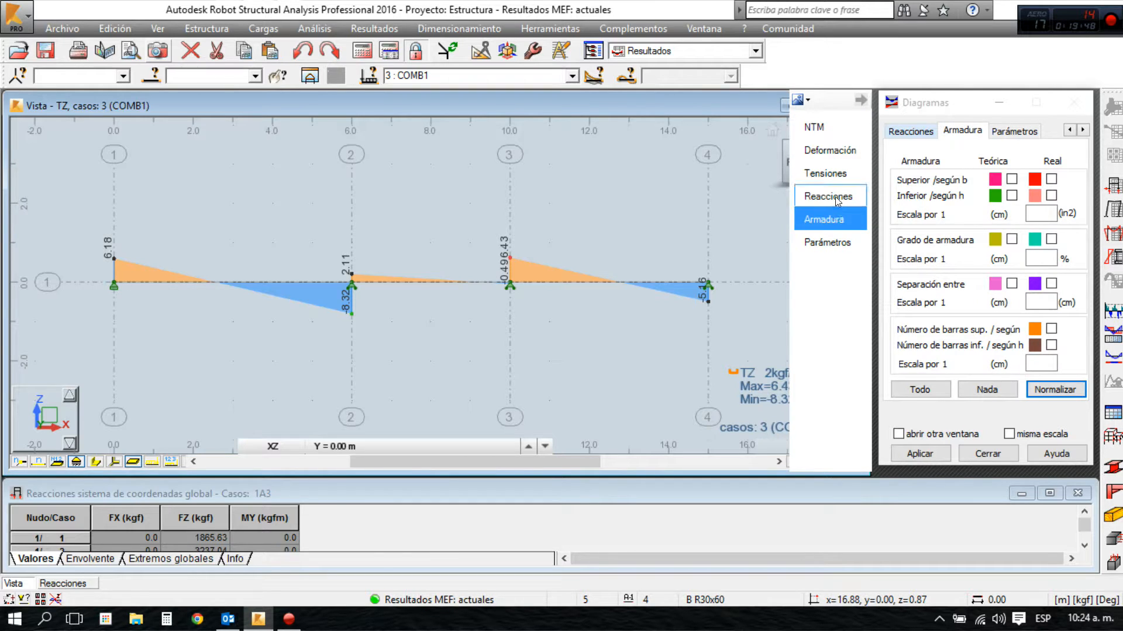
{"action": "left_click", "coordinate": [835, 199]}
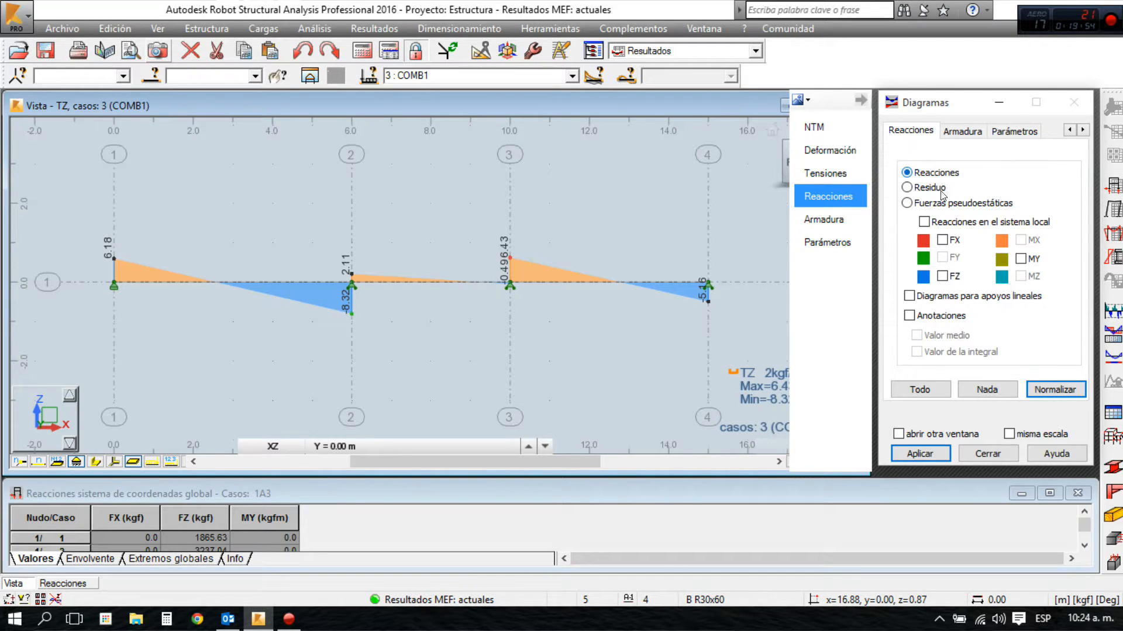
{"action": "left_click", "coordinate": [920, 453]}
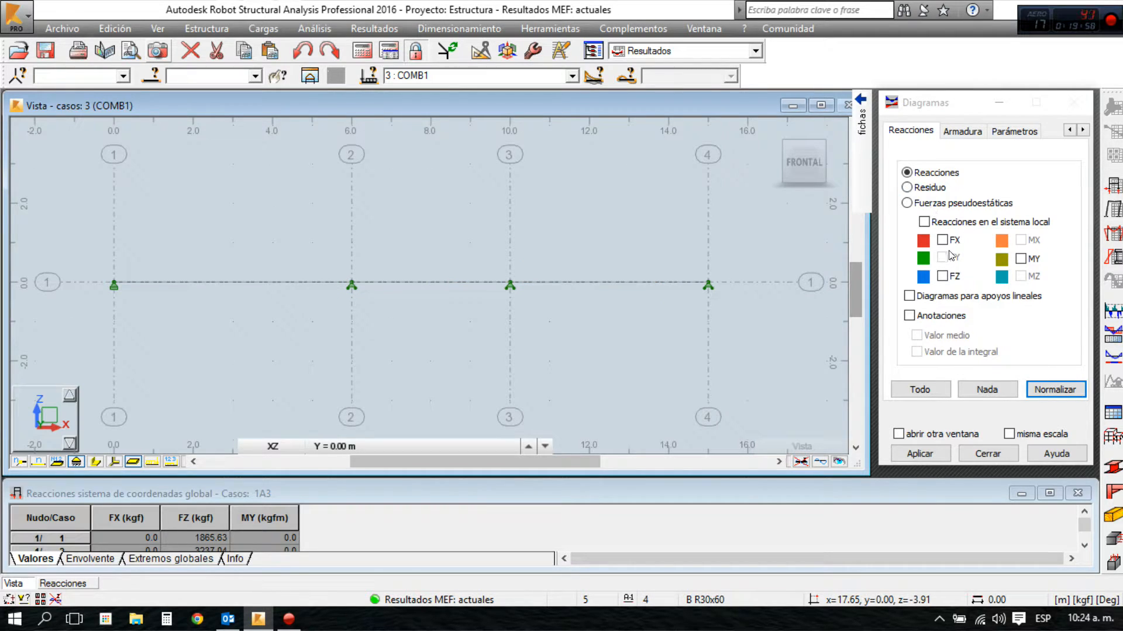
{"action": "left_click", "coordinate": [942, 276]}
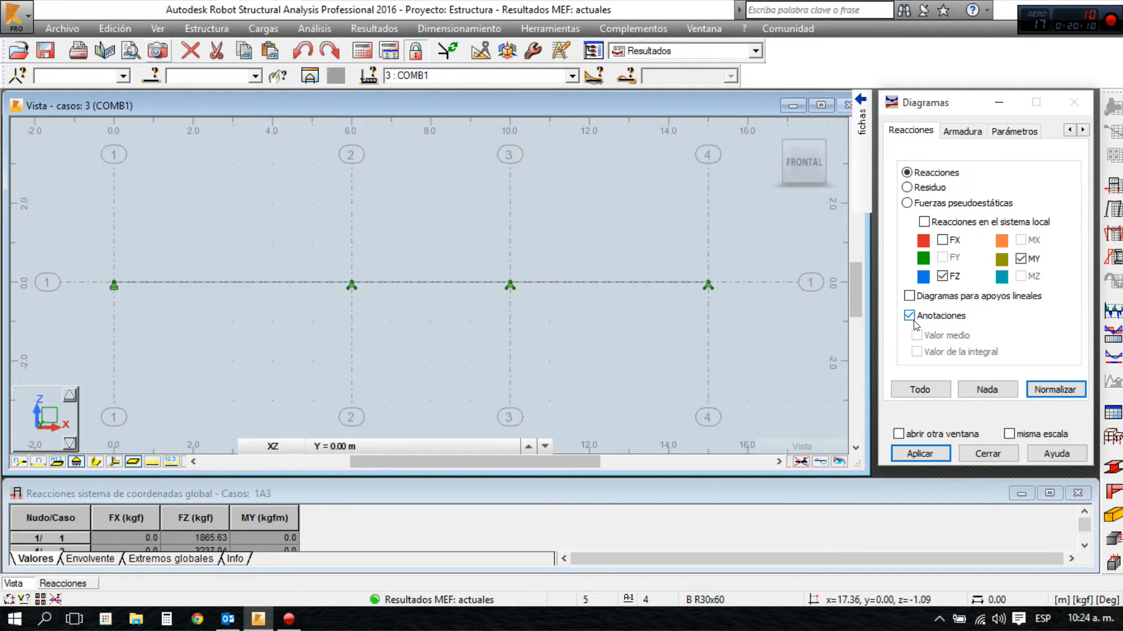
{"action": "left_click", "coordinate": [917, 455]}
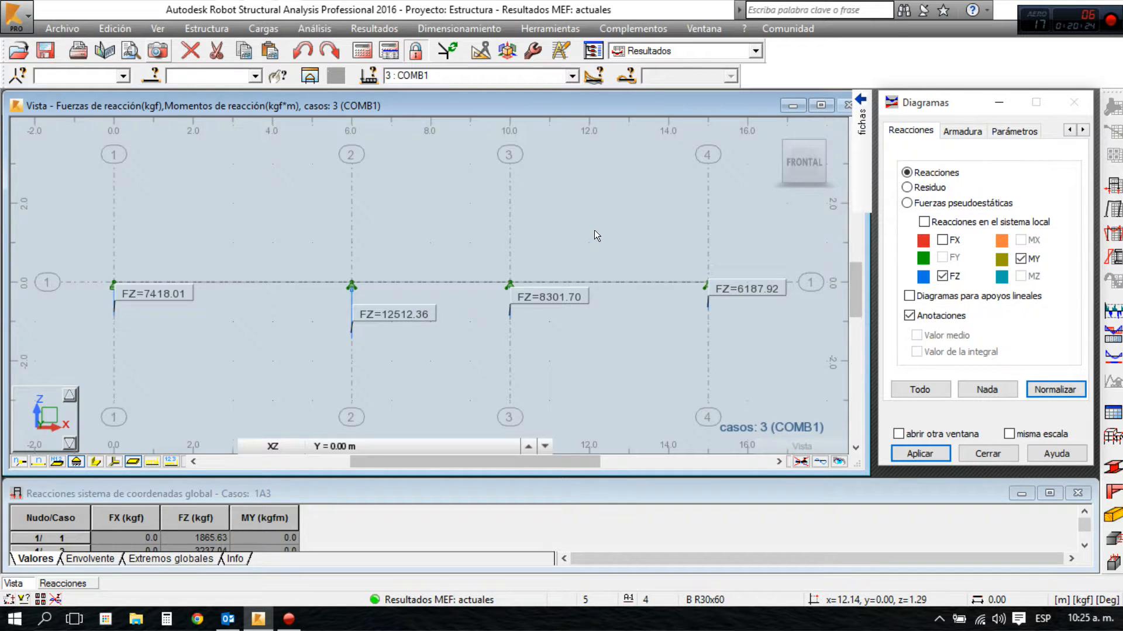
Deselect all reaction components, view the reinforcement (Armadura) diagram options and return to the NTM diagram options
{"action": "left_click", "coordinate": [987, 390]}
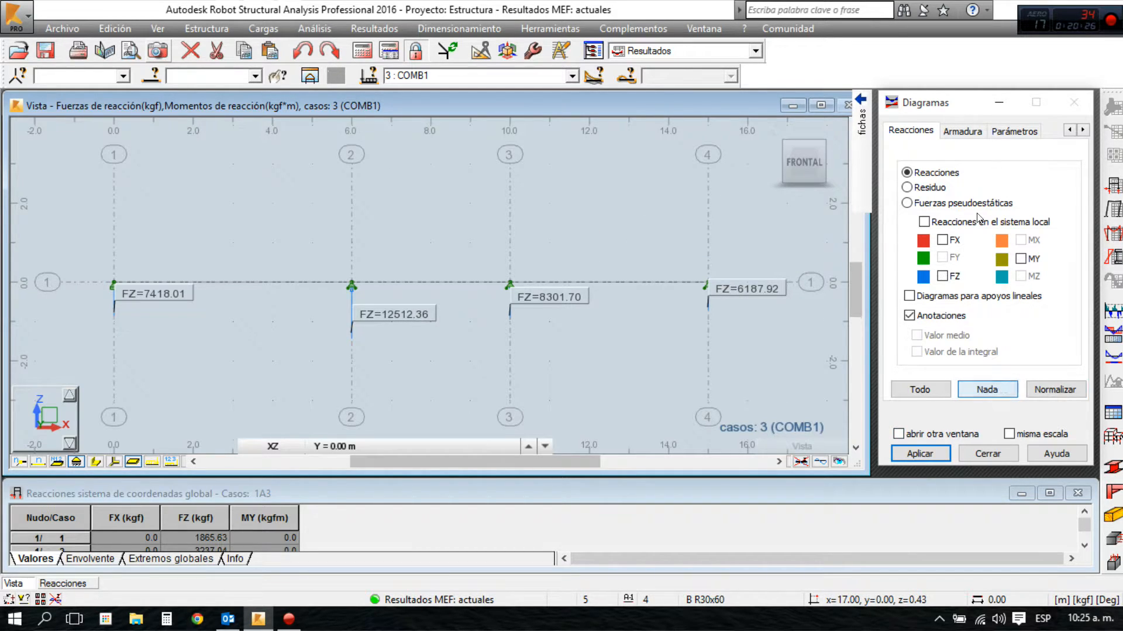
{"action": "left_click", "coordinate": [977, 133]}
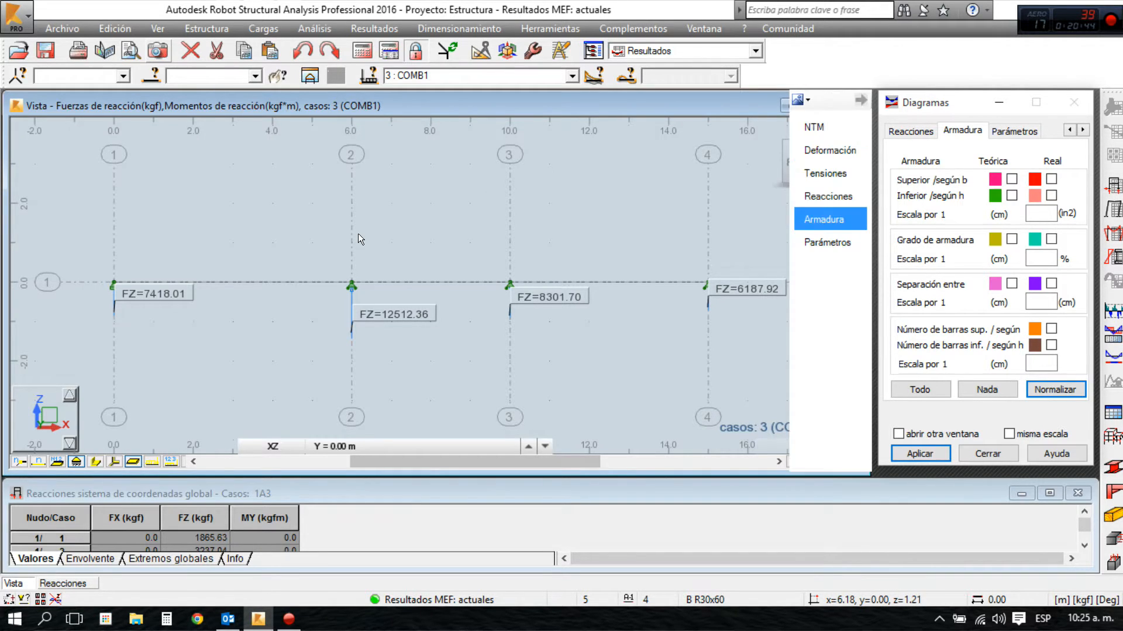
{"action": "left_click", "coordinate": [552, 216]}
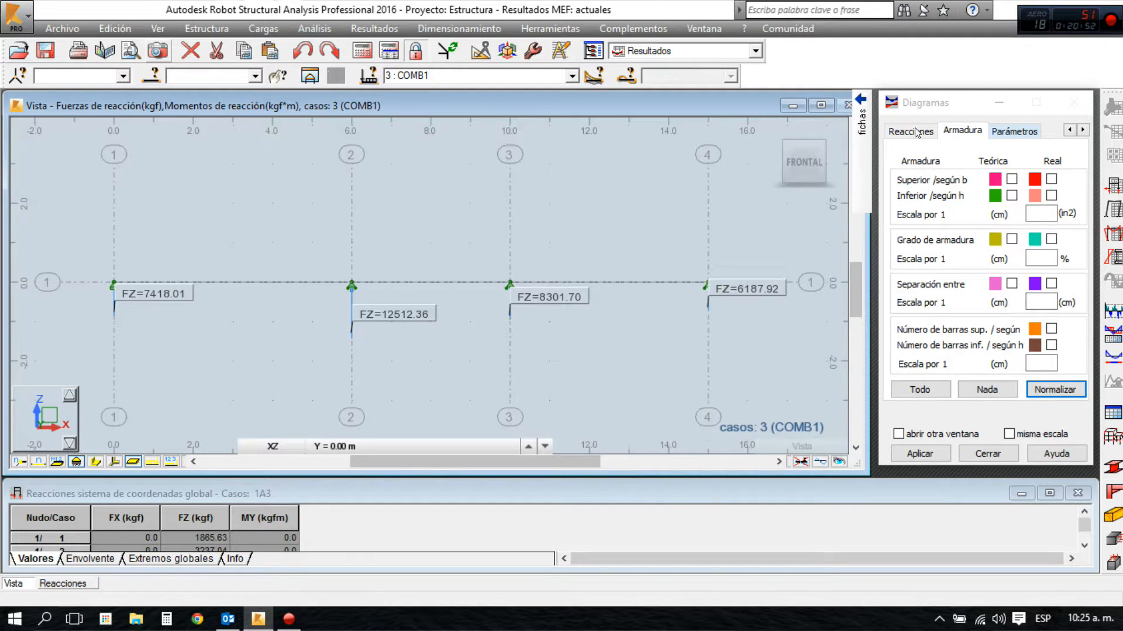
{"action": "left_click", "coordinate": [841, 127]}
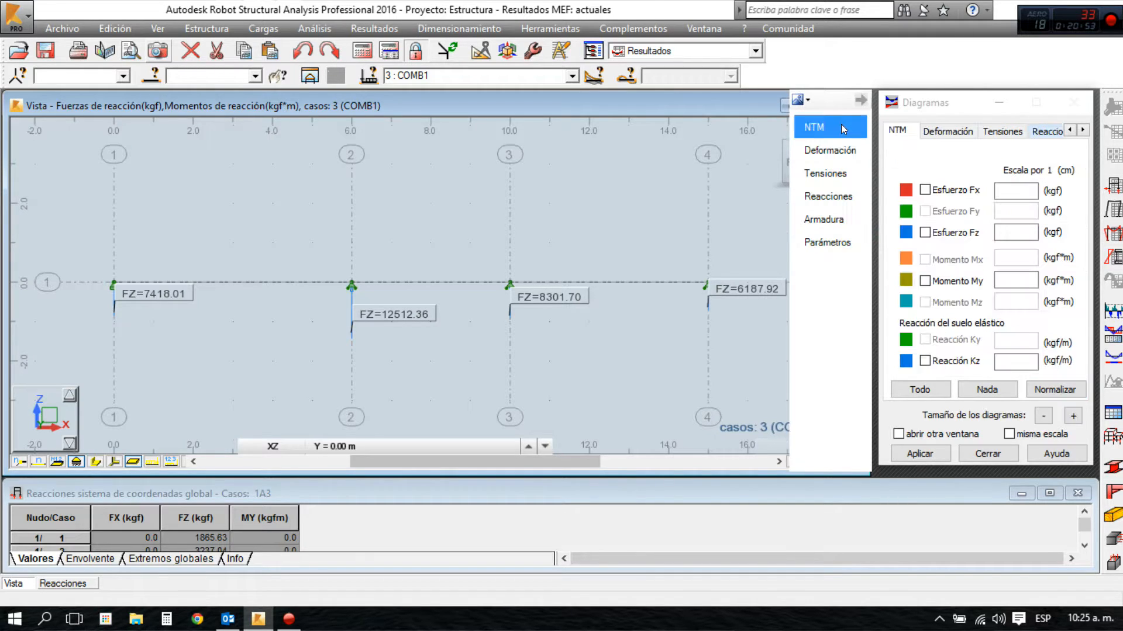
Open the reactions table for all cases, examine its values and envelope, and close it
{"action": "left_click", "coordinate": [1114, 186]}
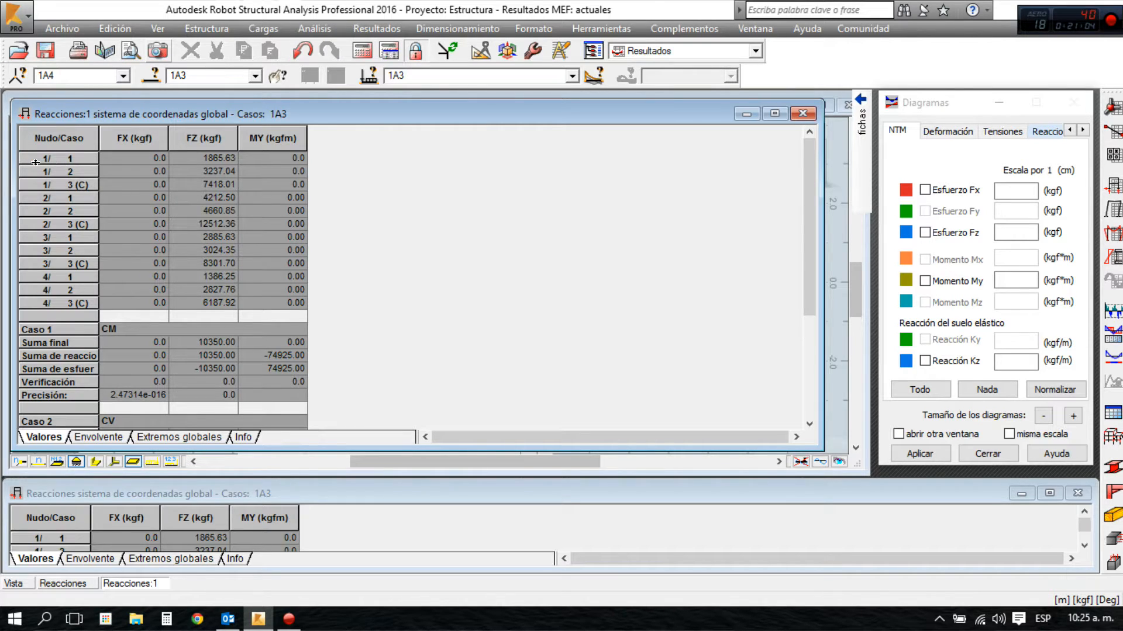
{"action": "left_click", "coordinate": [571, 76]}
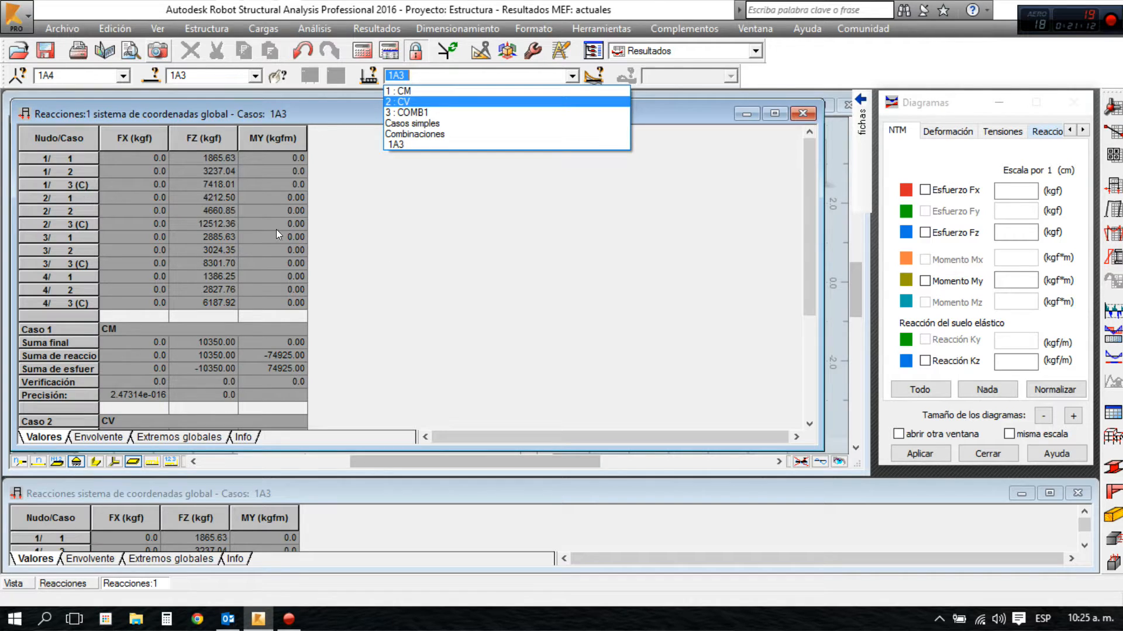
{"action": "left_click", "coordinate": [502, 262]}
{"action": "scroll", "coordinate": [361, 306], "scroll_direction": "down", "scroll_amount": 4}
{"action": "scroll", "coordinate": [361, 307], "scroll_direction": "up", "scroll_amount": 4}
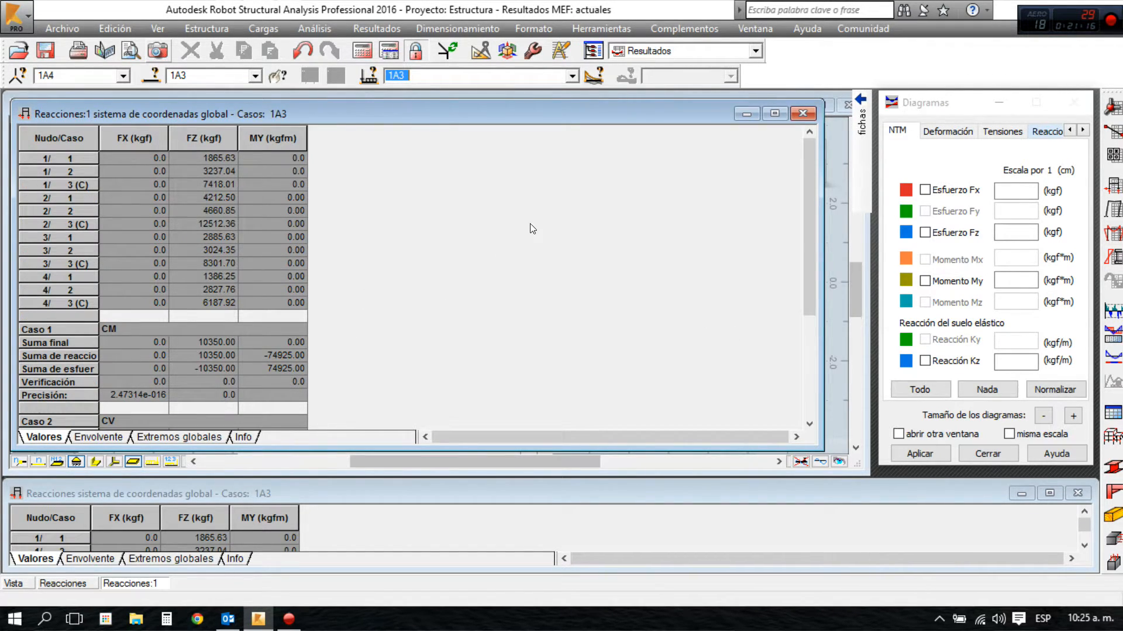
{"action": "left_click", "coordinate": [104, 439]}
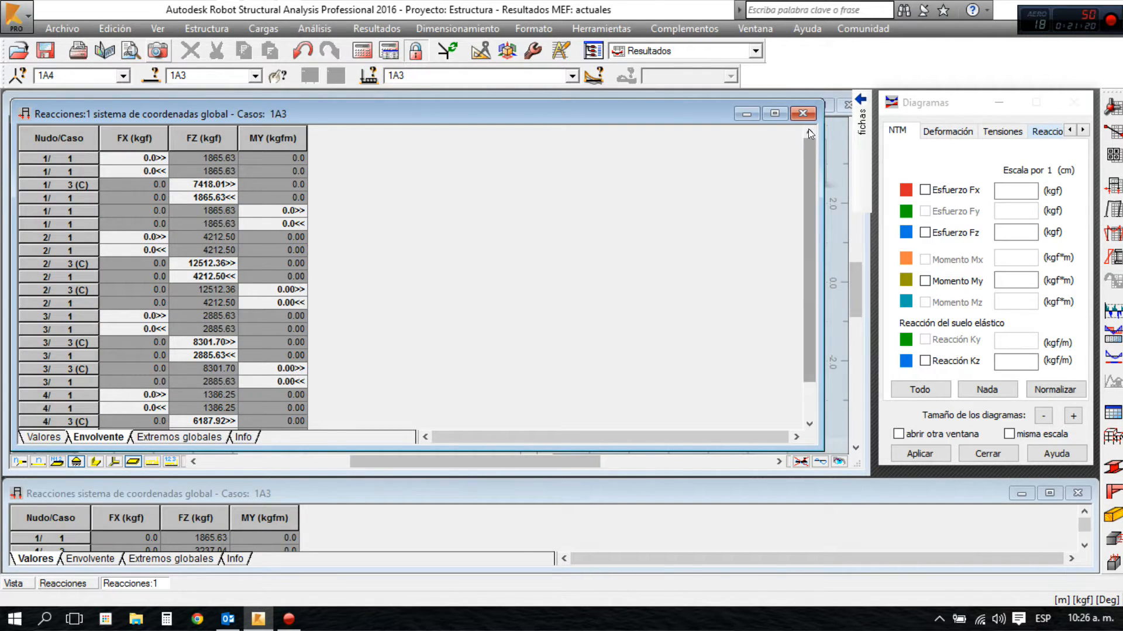
{"action": "scroll", "coordinate": [292, 289], "scroll_direction": "down", "scroll_amount": 1}
{"action": "scroll", "coordinate": [286, 284], "scroll_direction": "up", "scroll_amount": 1}
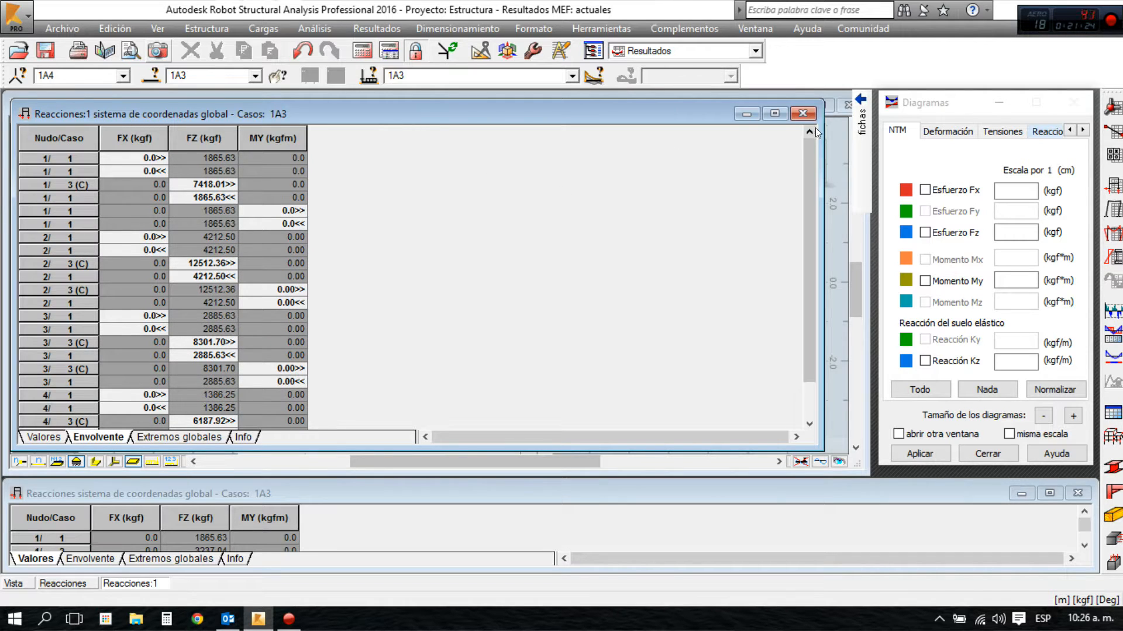
{"action": "left_click", "coordinate": [800, 113]}
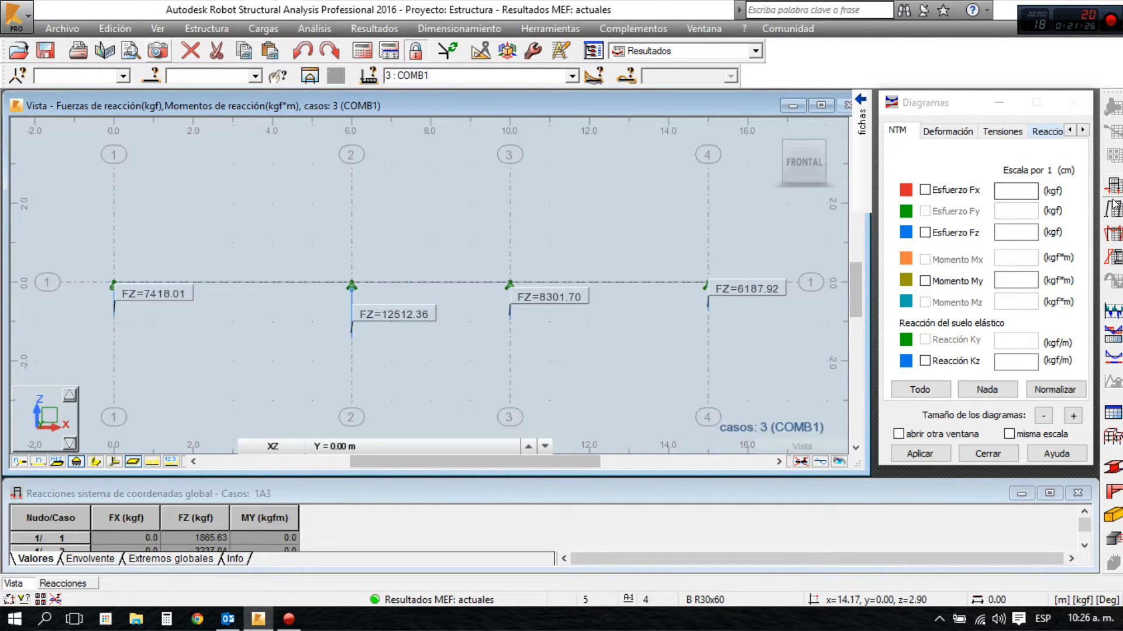
Open the nodal displacements table for all cases, review the displacements and rotations, and close it
{"action": "left_click", "coordinate": [1114, 208]}
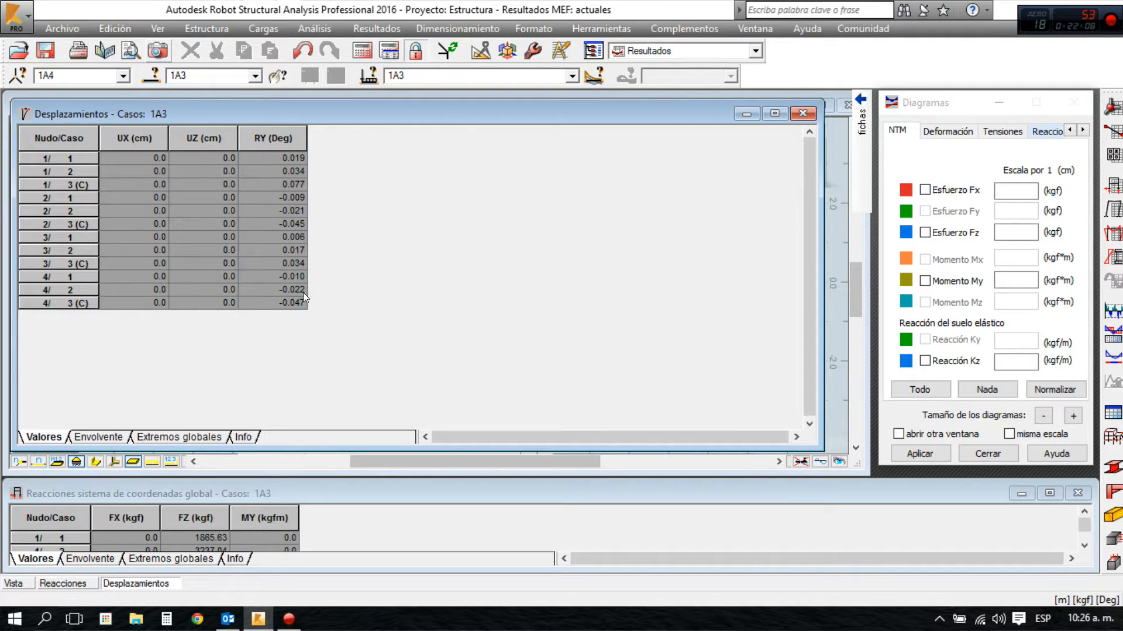
{"action": "left_click", "coordinate": [803, 114]}
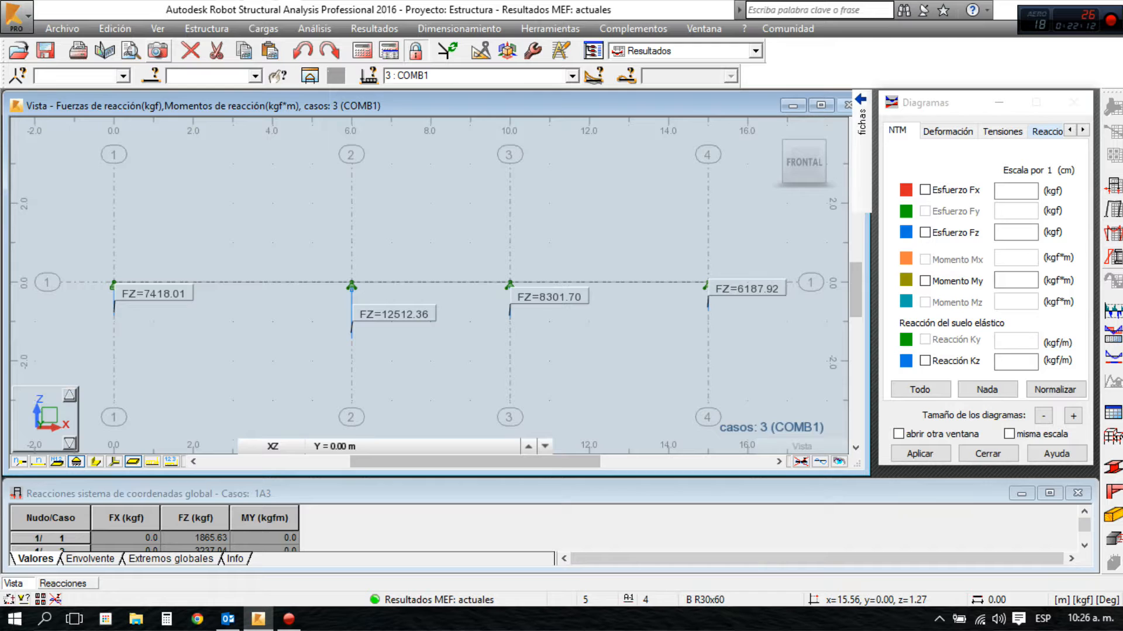
Open the bar forces table (Esfuerzos), list the COMB1 results along the beam, examine them and close the table
{"action": "left_click", "coordinate": [1114, 234]}
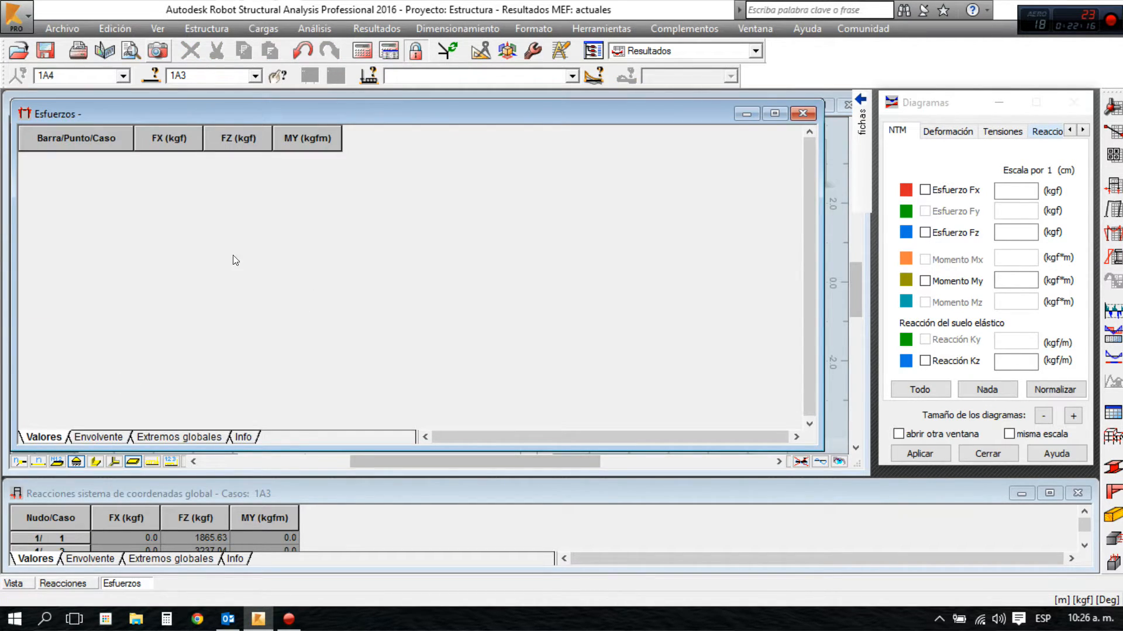
{"action": "left_click", "coordinate": [544, 76]}
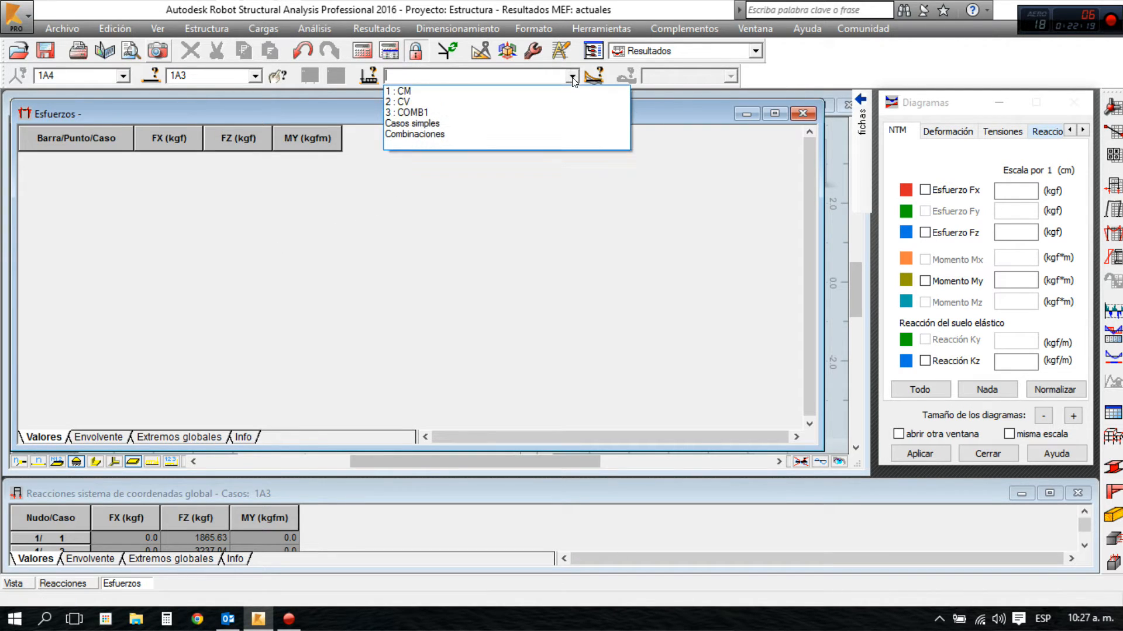
{"action": "left_click", "coordinate": [417, 113]}
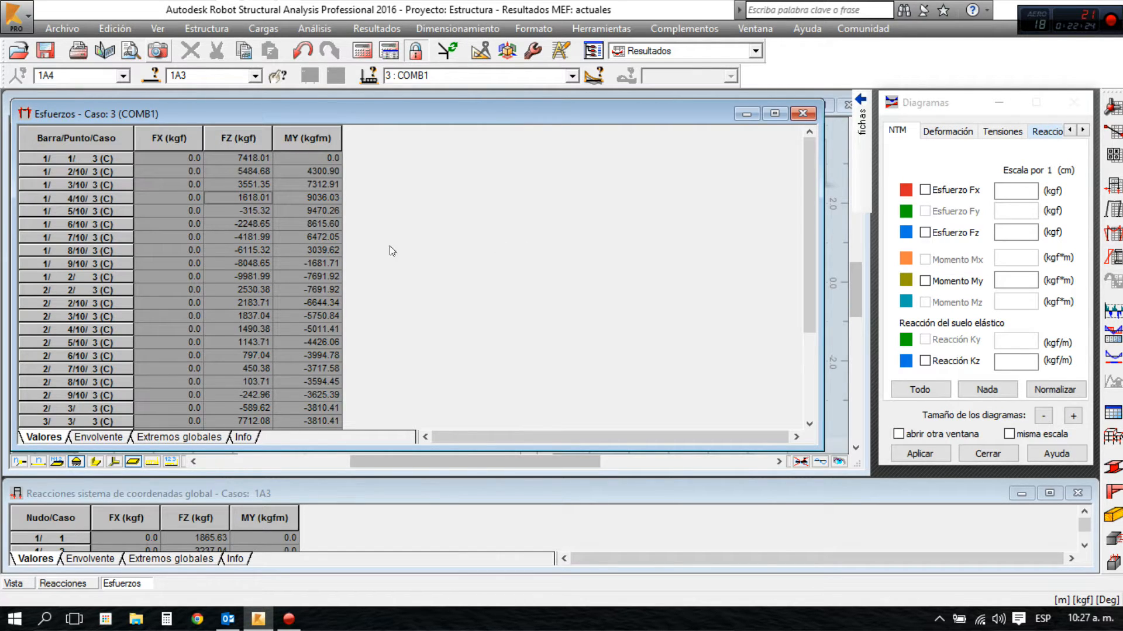
{"action": "scroll", "coordinate": [313, 211], "scroll_direction": "down", "scroll_amount": 3}
{"action": "scroll", "coordinate": [309, 219], "scroll_direction": "up", "scroll_amount": 3}
{"action": "left_click", "coordinate": [313, 290]}
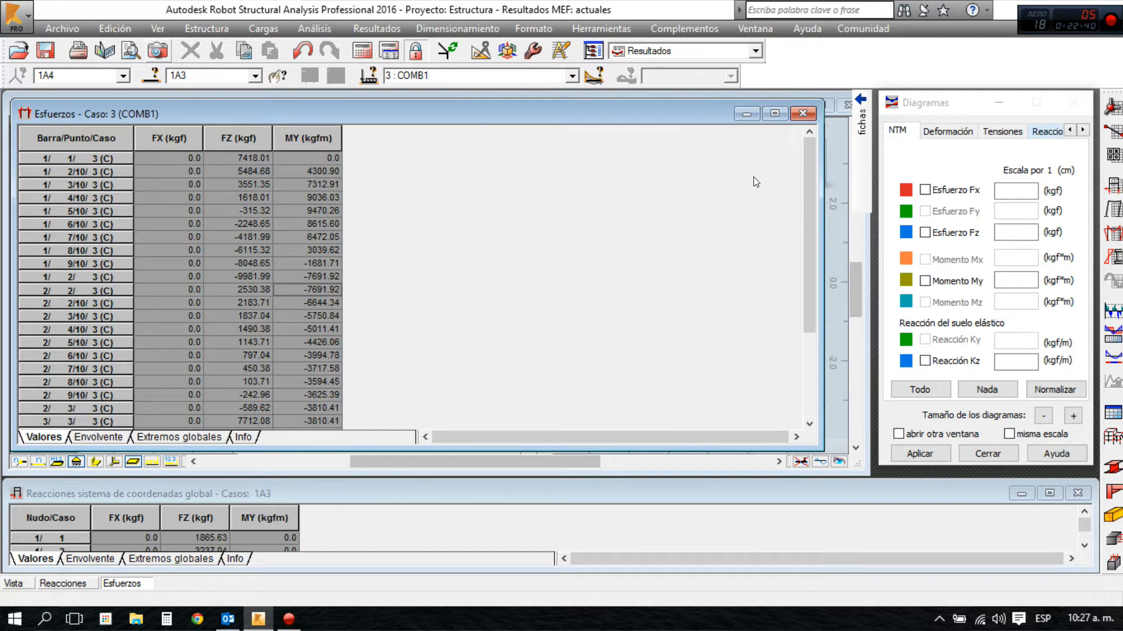
{"action": "left_click", "coordinate": [804, 115]}
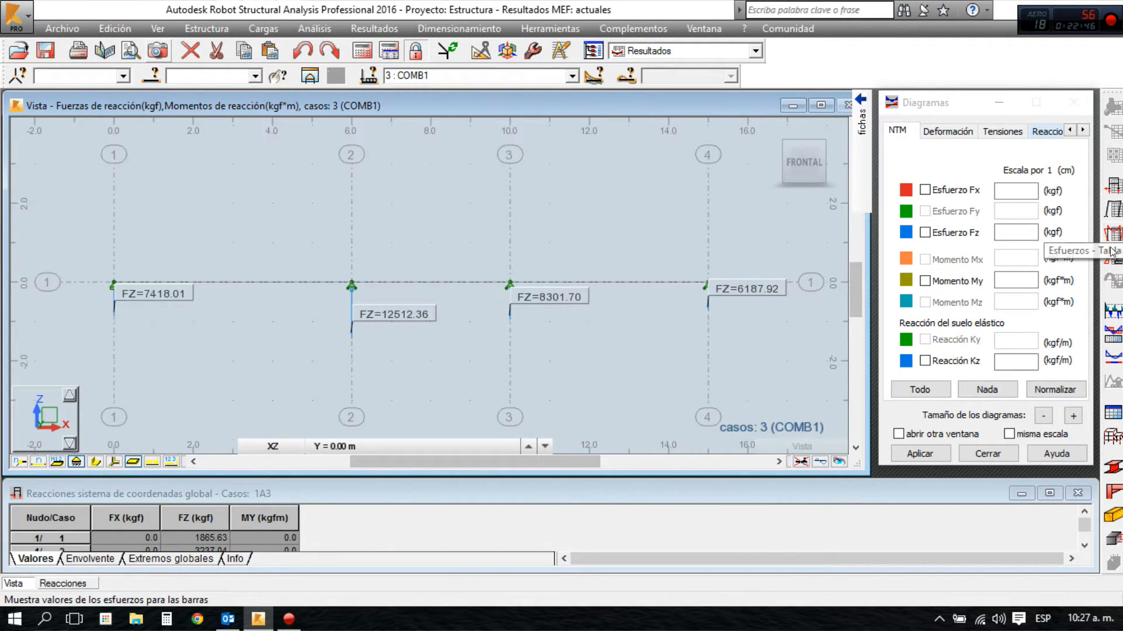
Open the stress table (Tensiones), filter it to COMB1 and highlight the S max to S min(My) values at the intermediate supports
{"action": "left_click", "coordinate": [1113, 258]}
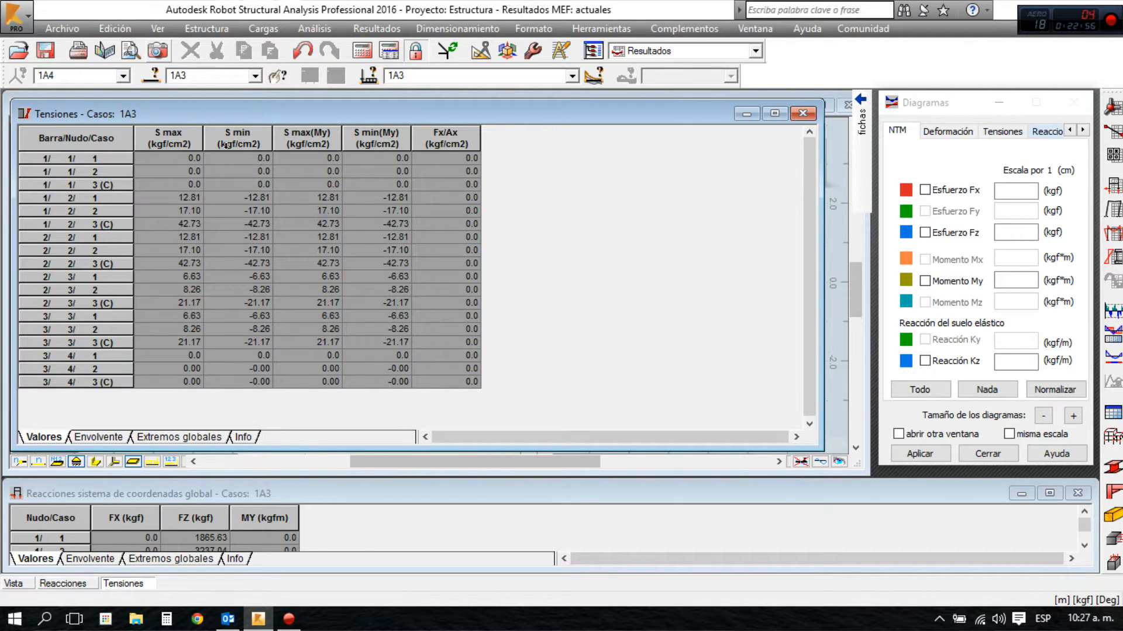
{"action": "left_click", "coordinate": [571, 75]}
{"action": "left_click", "coordinate": [418, 107]}
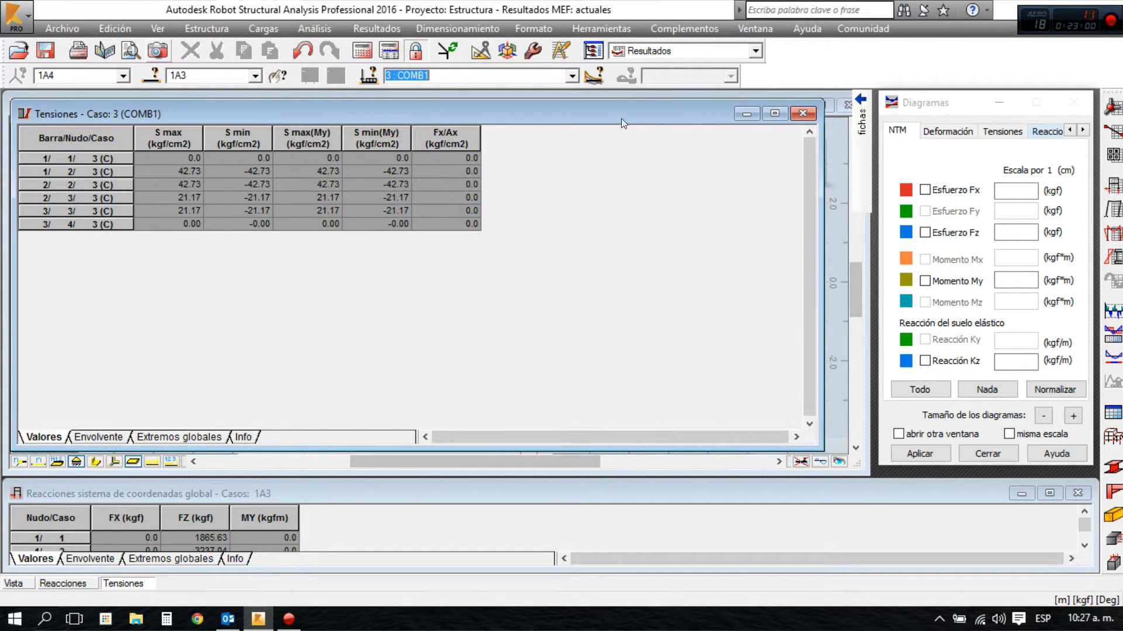
{"action": "left_click", "coordinate": [572, 75]}
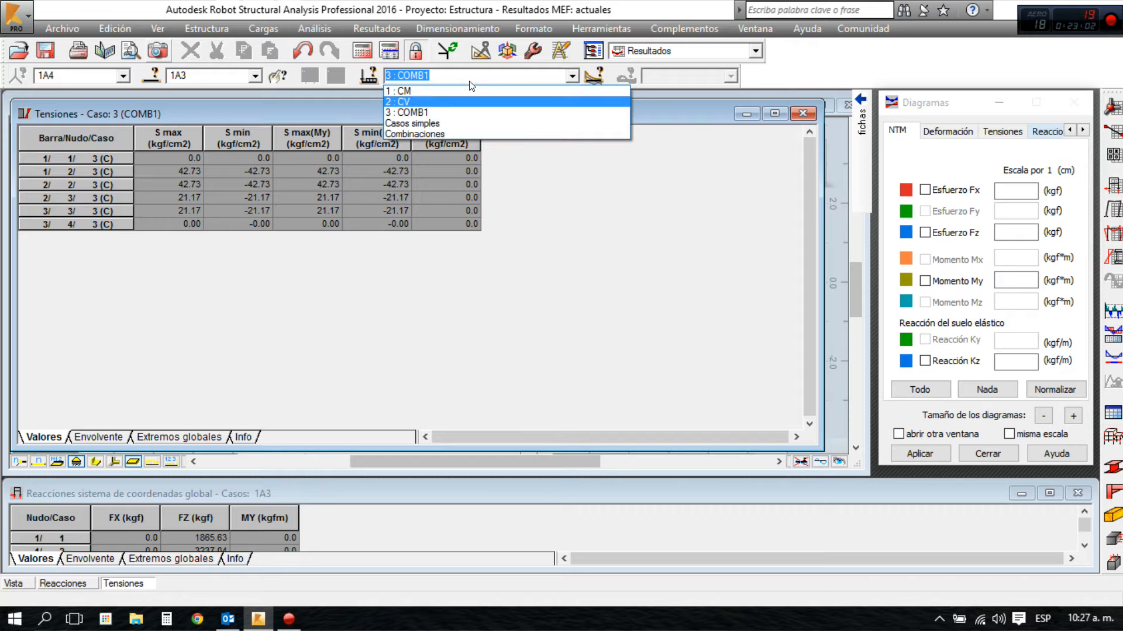
{"action": "left_click", "coordinate": [663, 244]}
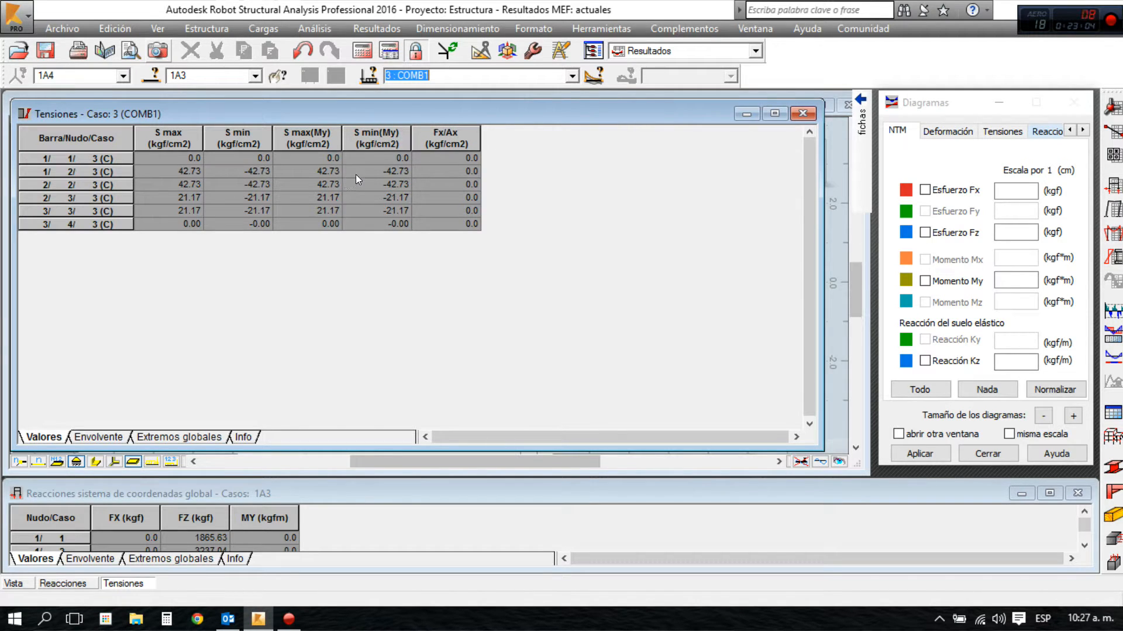
{"action": "left_click_drag", "start_coordinate": [179, 170], "coordinate": [384, 207]}
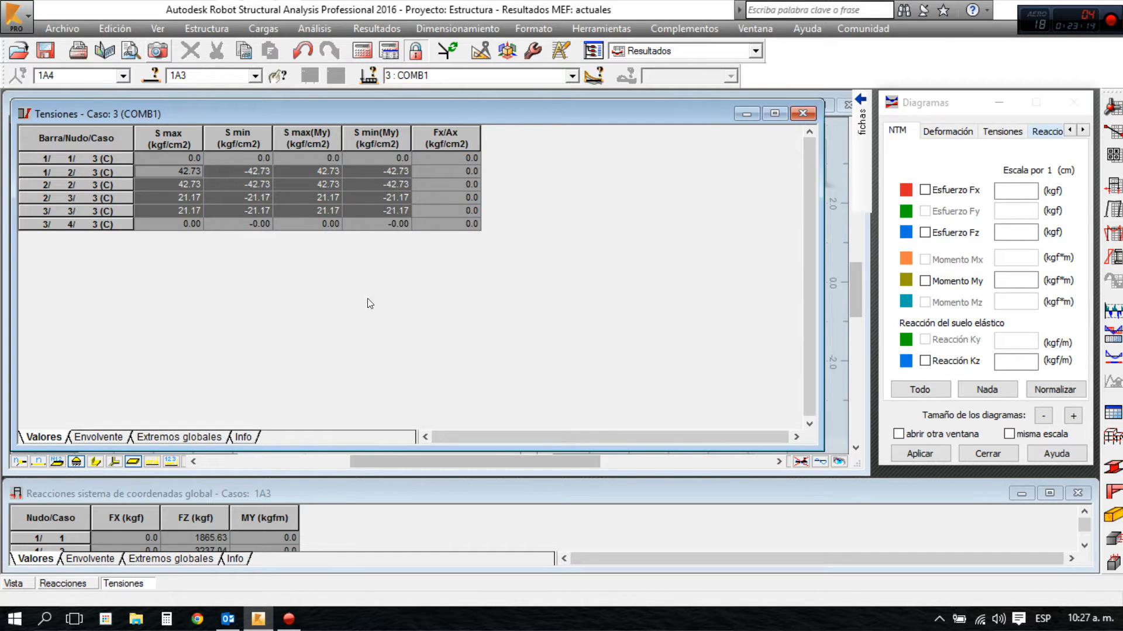
Close the stress table and view the detailed analysis of all three bars together under COMB1, closing its window when done
{"action": "left_click", "coordinate": [806, 113]}
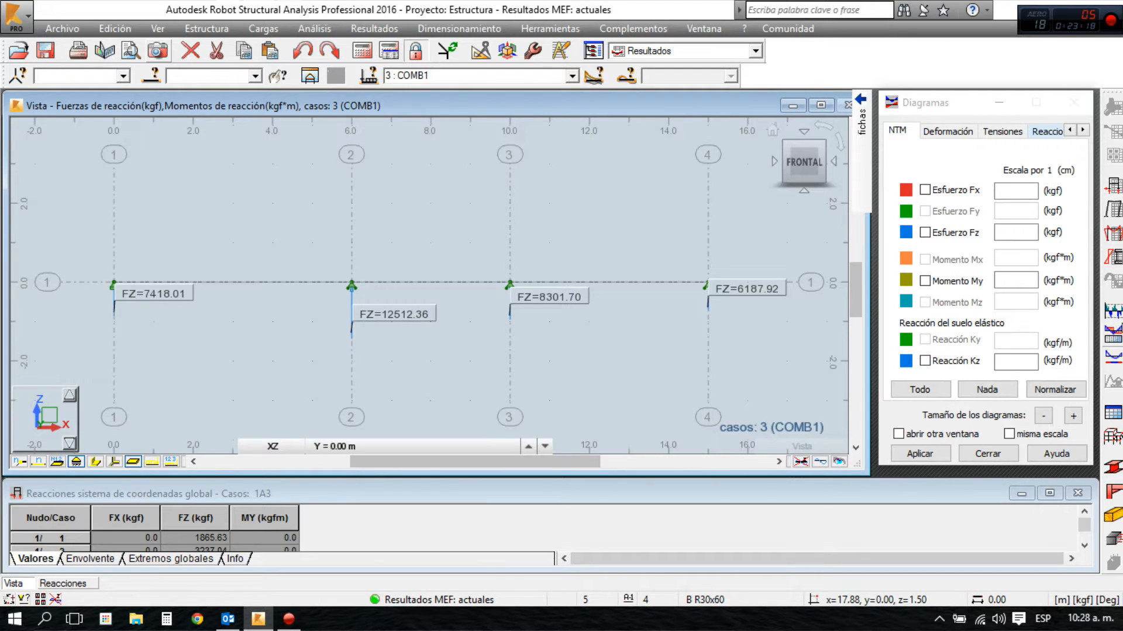
{"action": "left_click", "coordinate": [1113, 334]}
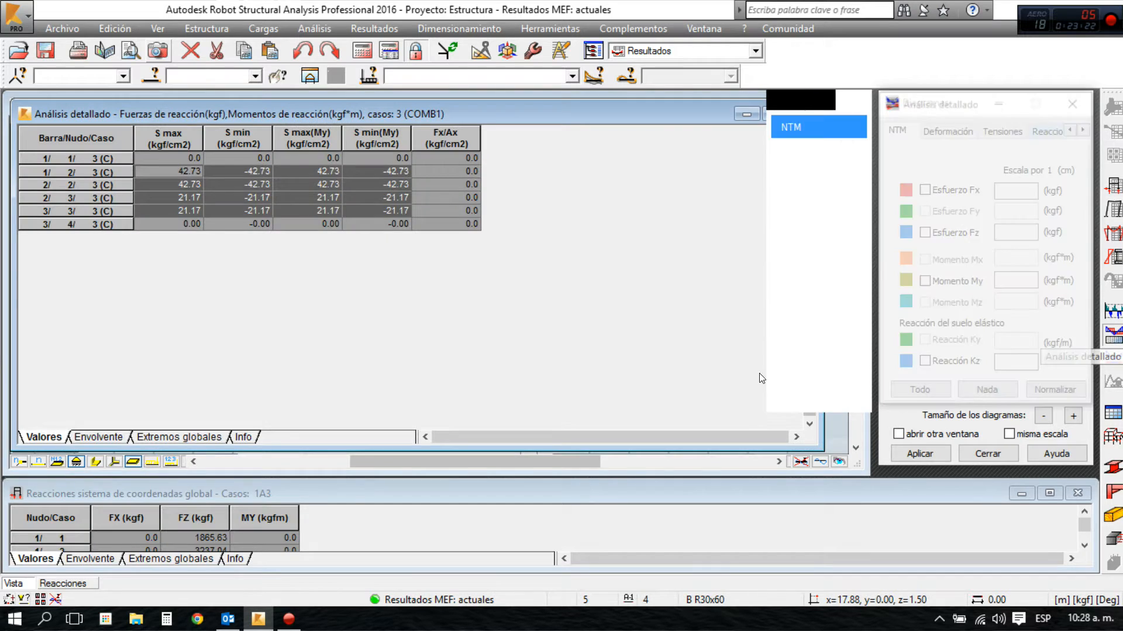
{"action": "left_click_drag", "start_coordinate": [540, 117], "coordinate": [539, 113]}
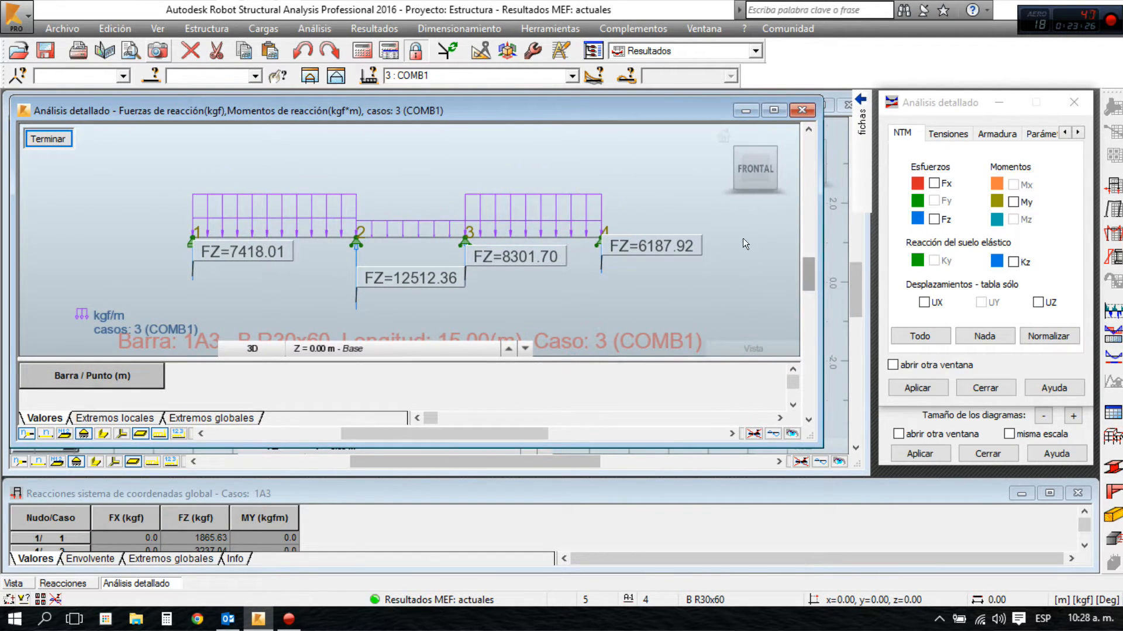
{"action": "scroll", "coordinate": [479, 252], "scroll_direction": "down", "scroll_amount": 3}
{"action": "scroll", "coordinate": [479, 253], "scroll_direction": "down", "scroll_amount": 1}
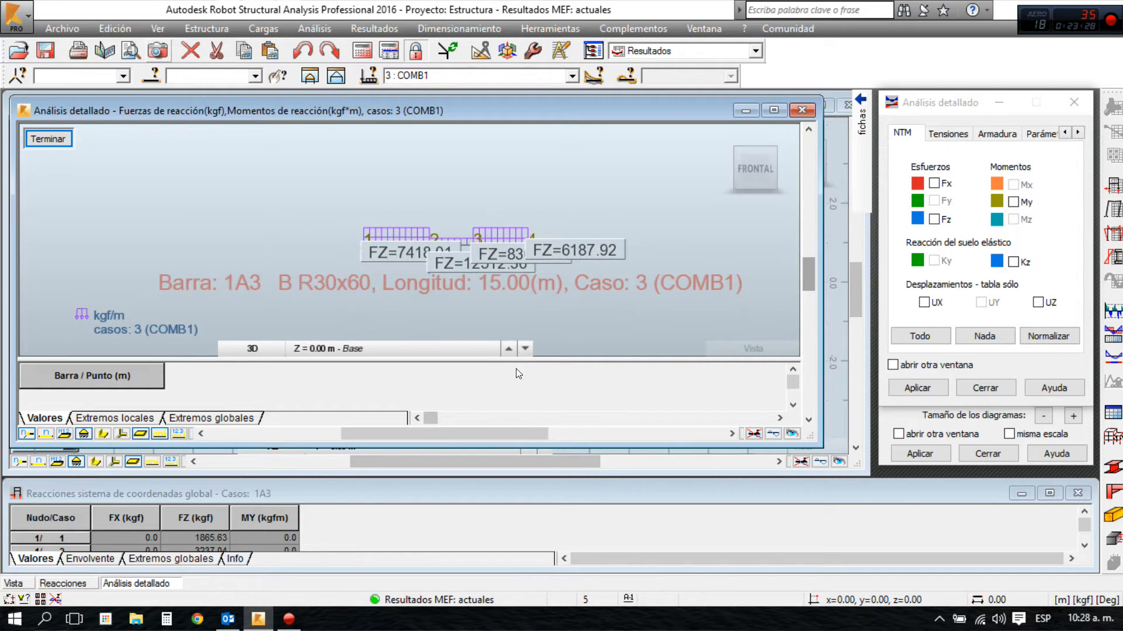
{"action": "left_click_drag", "start_coordinate": [532, 358], "coordinate": [536, 380]}
{"action": "left_click_drag", "start_coordinate": [538, 386], "coordinate": [537, 400]}
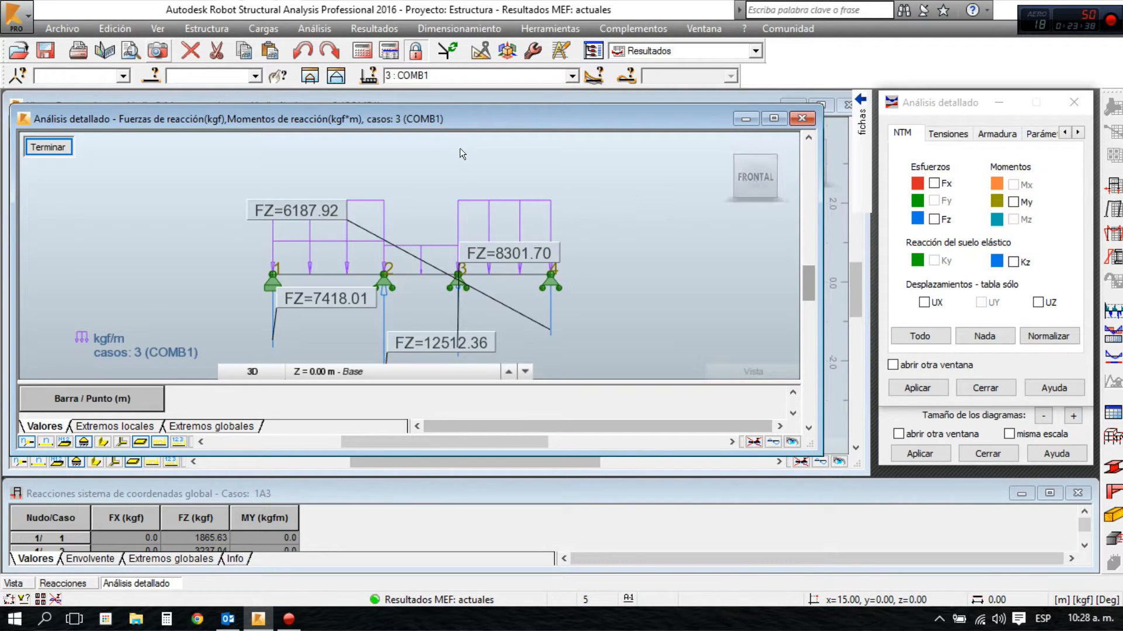
{"action": "left_click", "coordinate": [804, 118]}
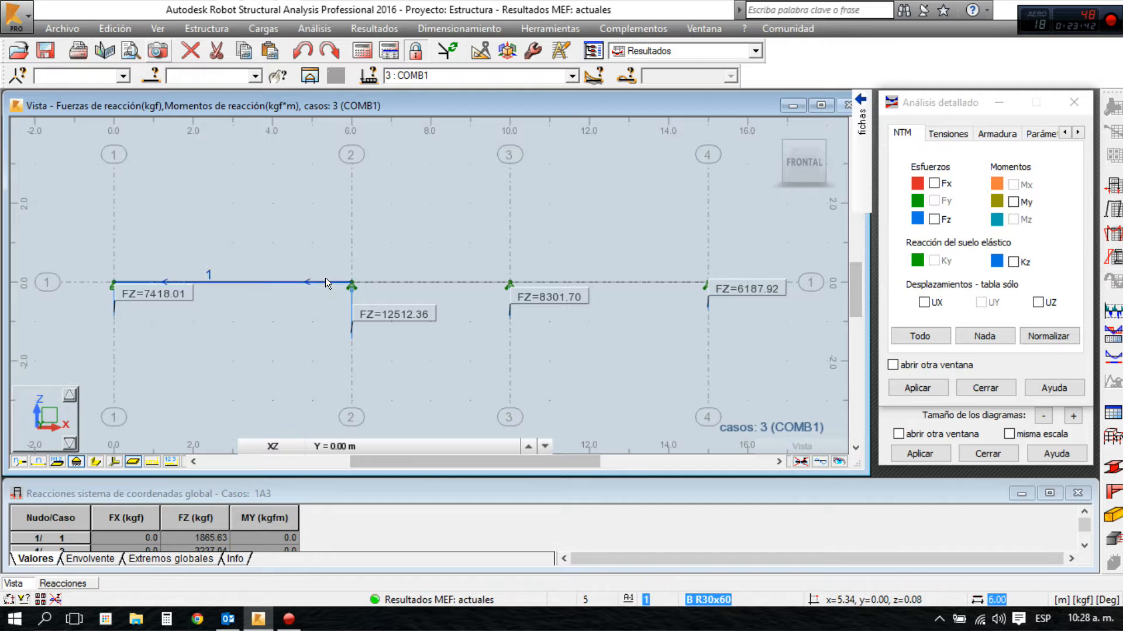
Open the detailed analysis of only the first span (bar 1) in another window, and enlarge that window and its graphic area
{"action": "left_click", "coordinate": [326, 283]}
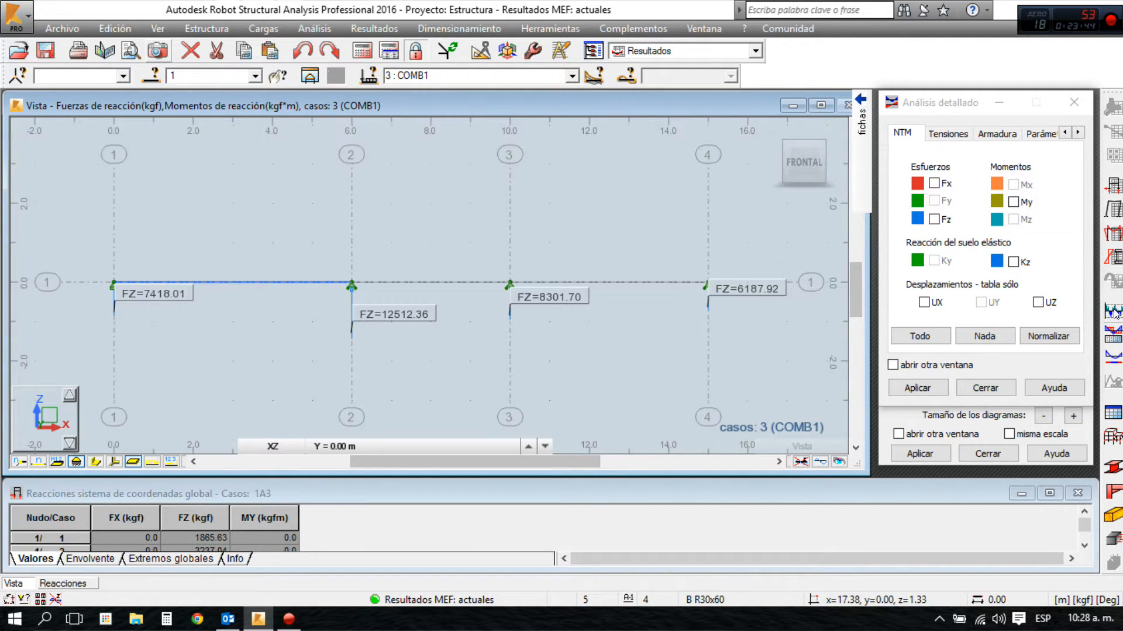
{"action": "left_click", "coordinate": [1113, 338]}
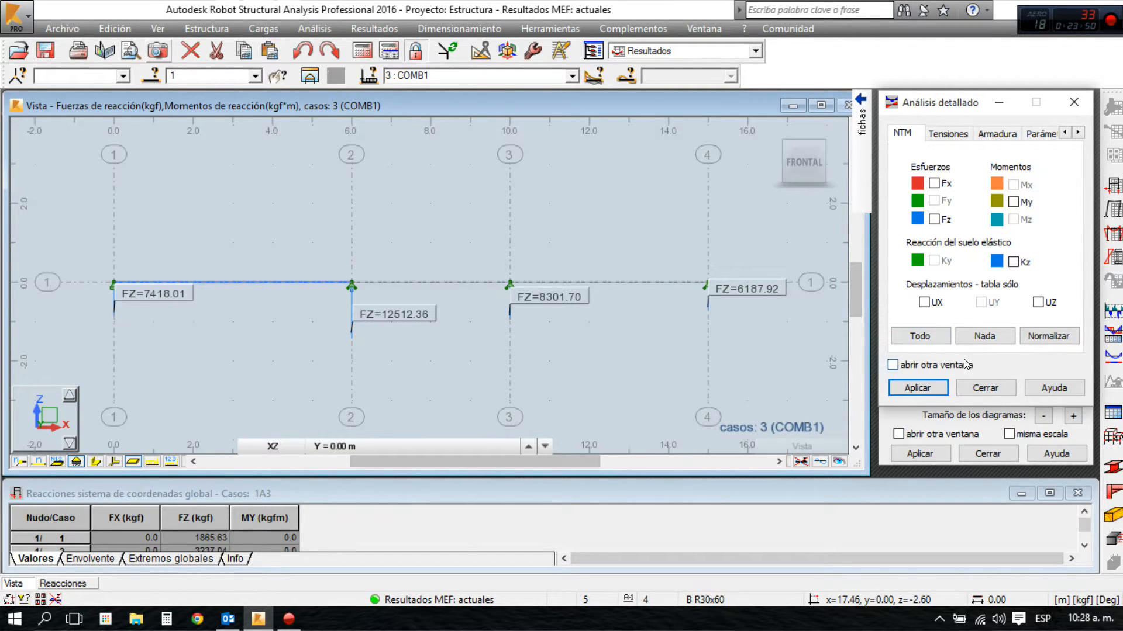
{"action": "left_click", "coordinate": [946, 365]}
{"action": "left_click", "coordinate": [910, 385]}
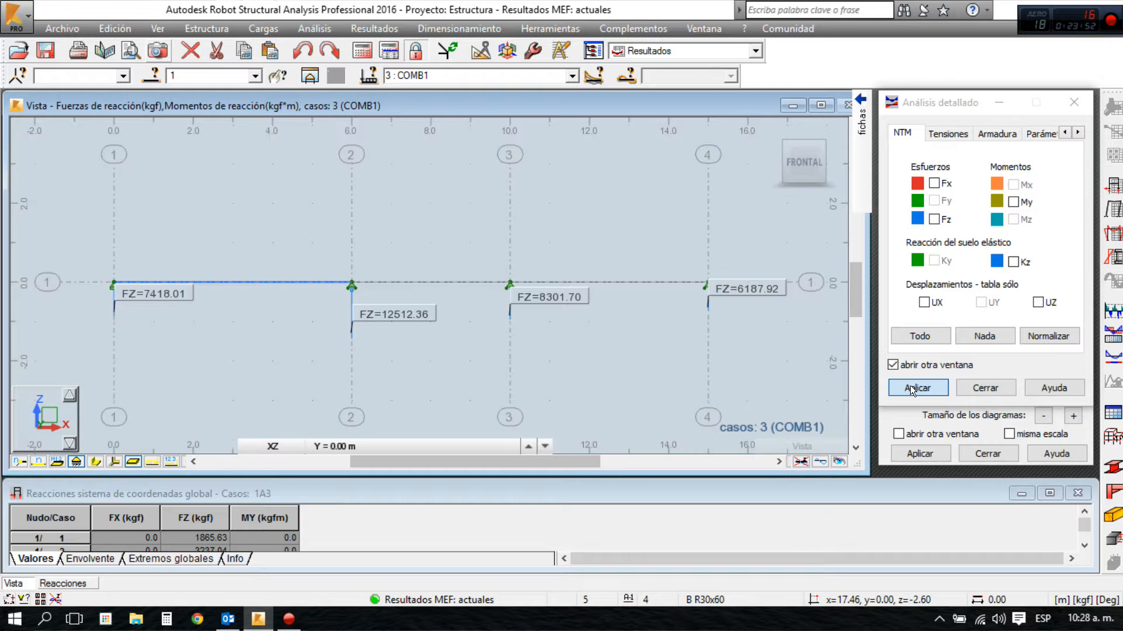
{"action": "left_click_drag", "start_coordinate": [555, 117], "coordinate": [621, 98]}
{"action": "left_click_drag", "start_coordinate": [817, 435], "coordinate": [938, 526]}
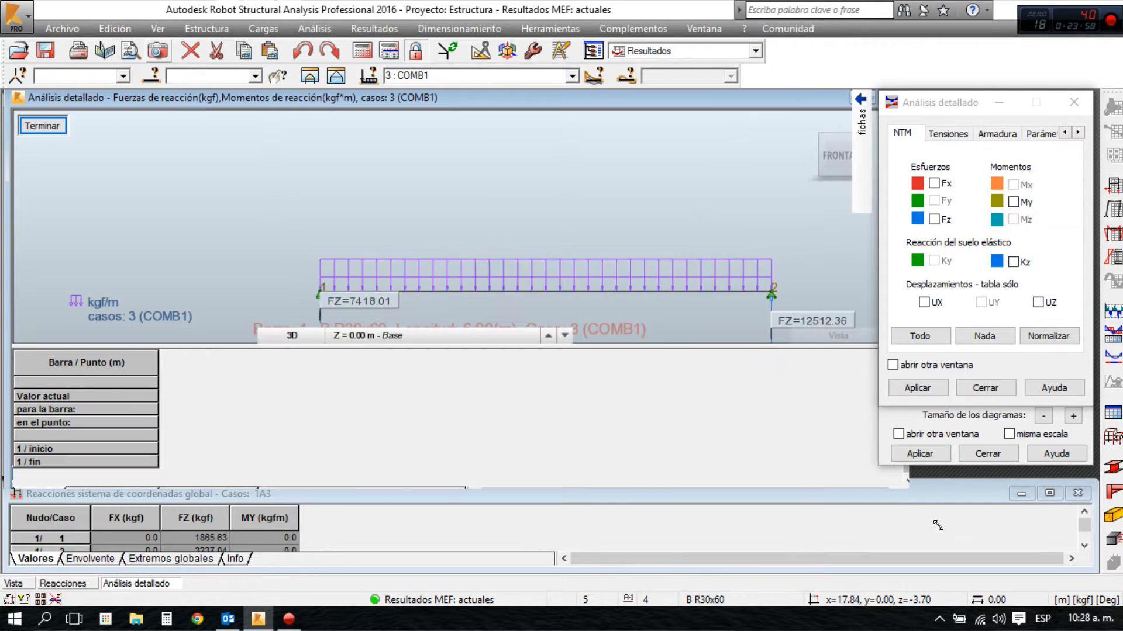
{"action": "left_click_drag", "start_coordinate": [545, 374], "coordinate": [545, 413]}
{"action": "middle_click_drag", "start_coordinate": [765, 220], "coordinate": [684, 175]}
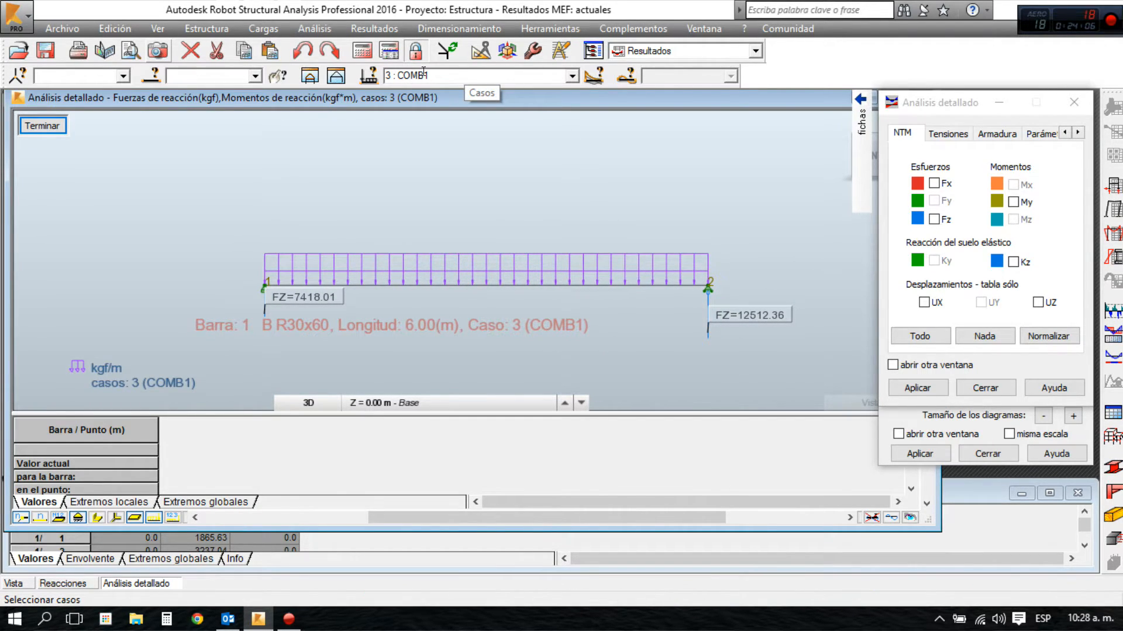
Display the bending moment My and shear force Fz diagrams for bar 1 in the detailed analysis
{"action": "left_click", "coordinate": [1013, 202]}
{"action": "left_click", "coordinate": [911, 387]}
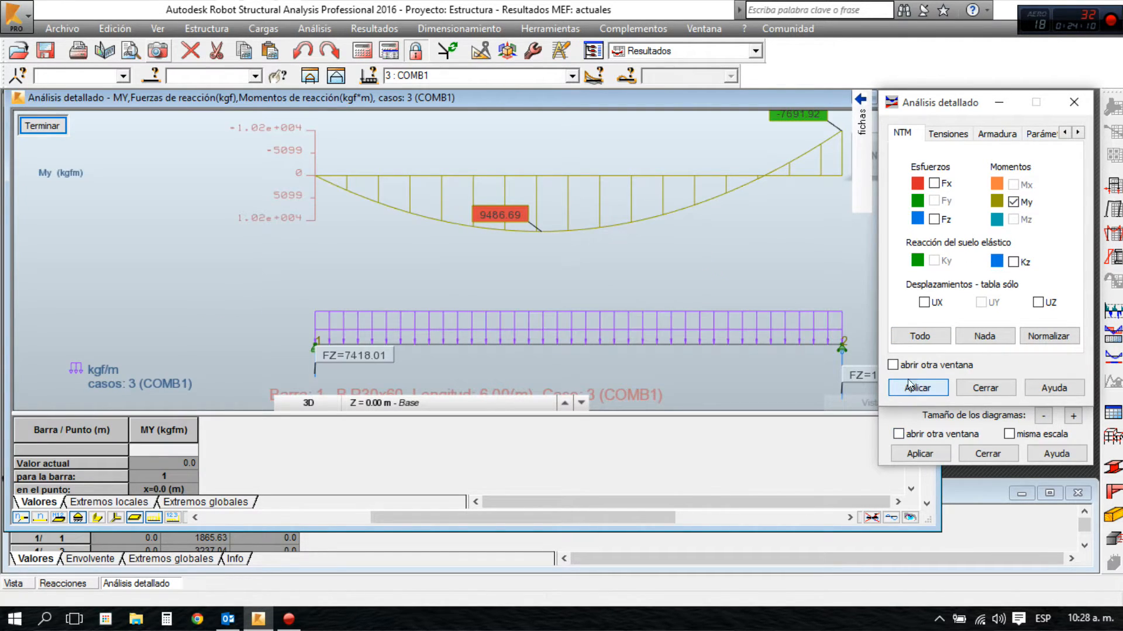
{"action": "middle_click_drag", "start_coordinate": [790, 240], "coordinate": [622, 251]}
{"action": "scroll", "coordinate": [610, 289], "scroll_direction": "down", "scroll_amount": 2}
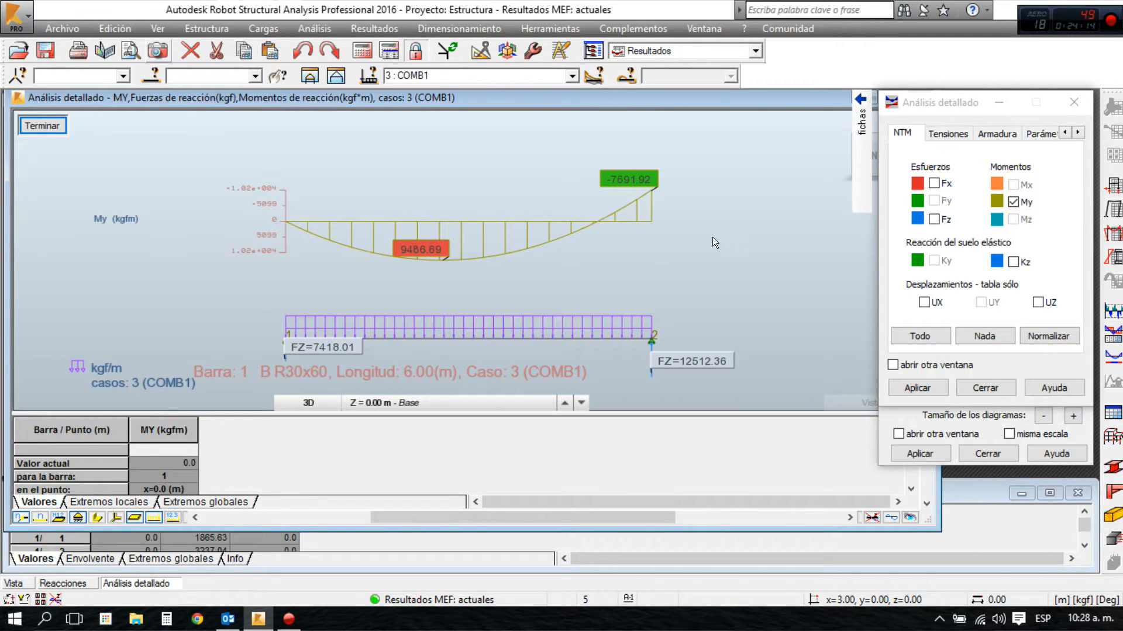
{"action": "left_click", "coordinate": [934, 220]}
{"action": "left_click", "coordinate": [917, 388]}
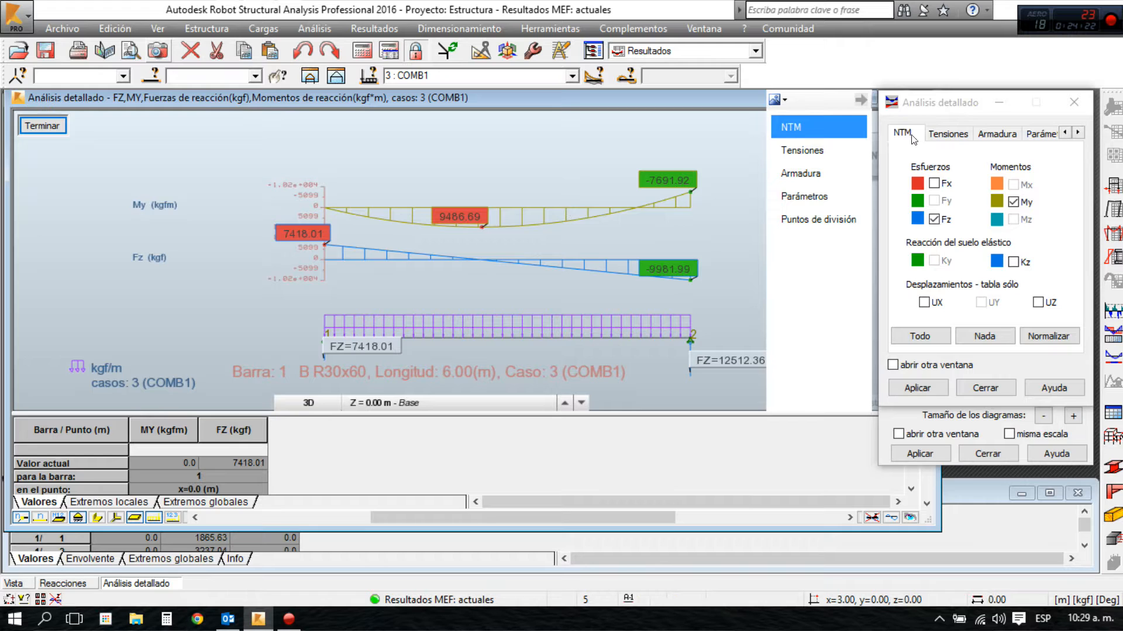
Add the bending stress diagrams S max (My) and S min (My) to bar 1's detailed analysis and examine them
{"action": "left_click", "coordinate": [947, 133]}
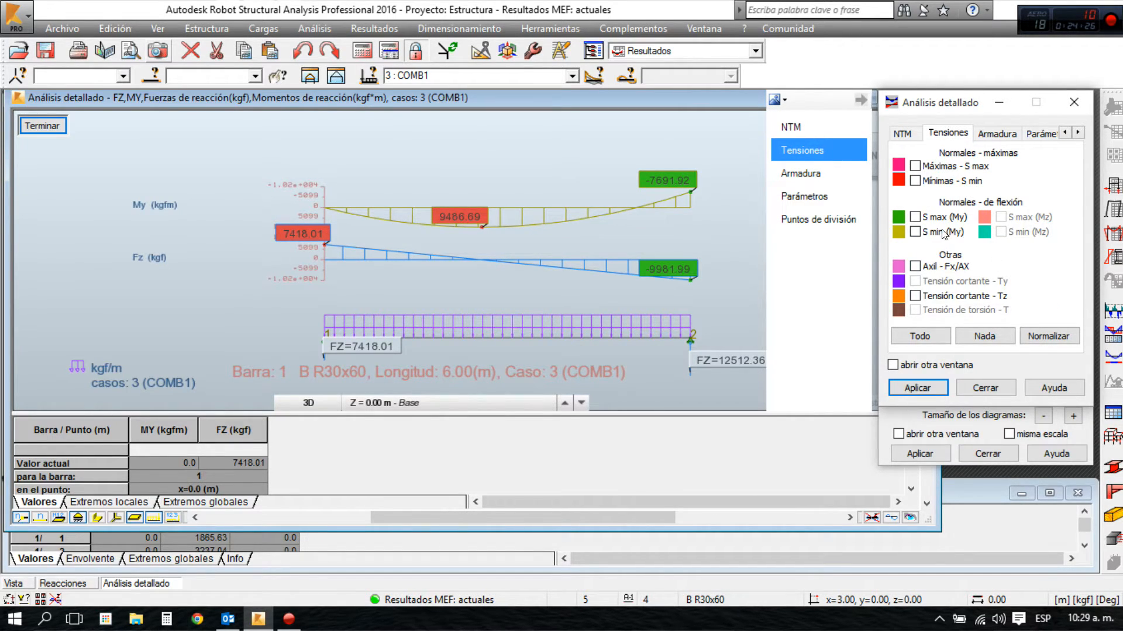
{"action": "left_click", "coordinate": [915, 217]}
{"action": "left_click", "coordinate": [916, 232]}
{"action": "left_click", "coordinate": [918, 389]}
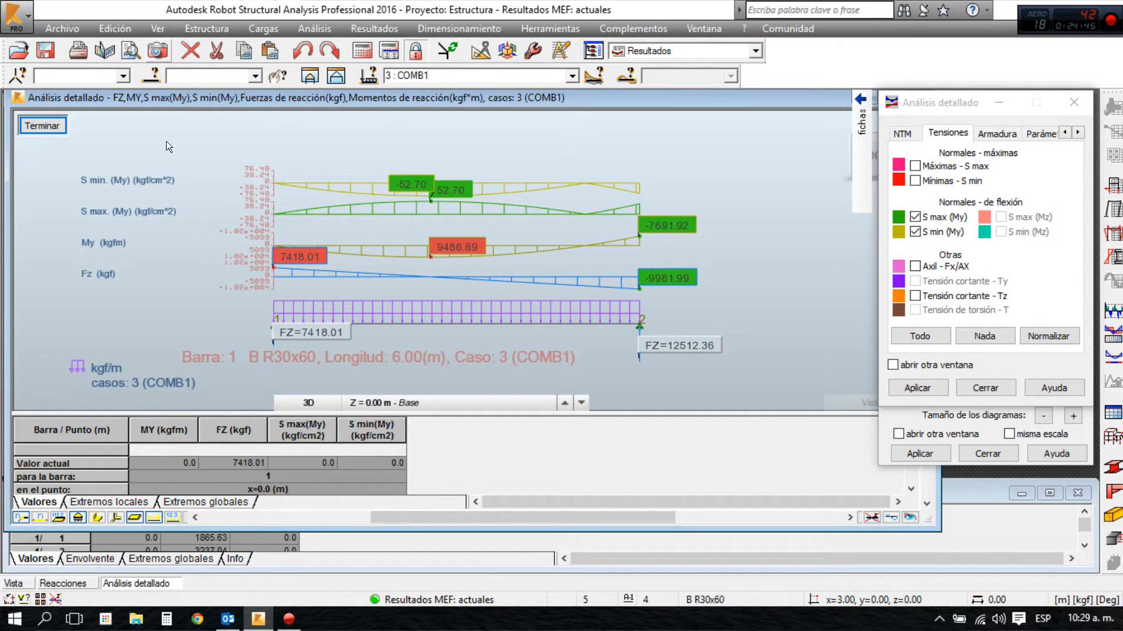
Finish bar 1's detailed analysis, check the available reinforcement (Armadura) diagram options and close the detailed analysis dialog
{"action": "left_click", "coordinate": [42, 125]}
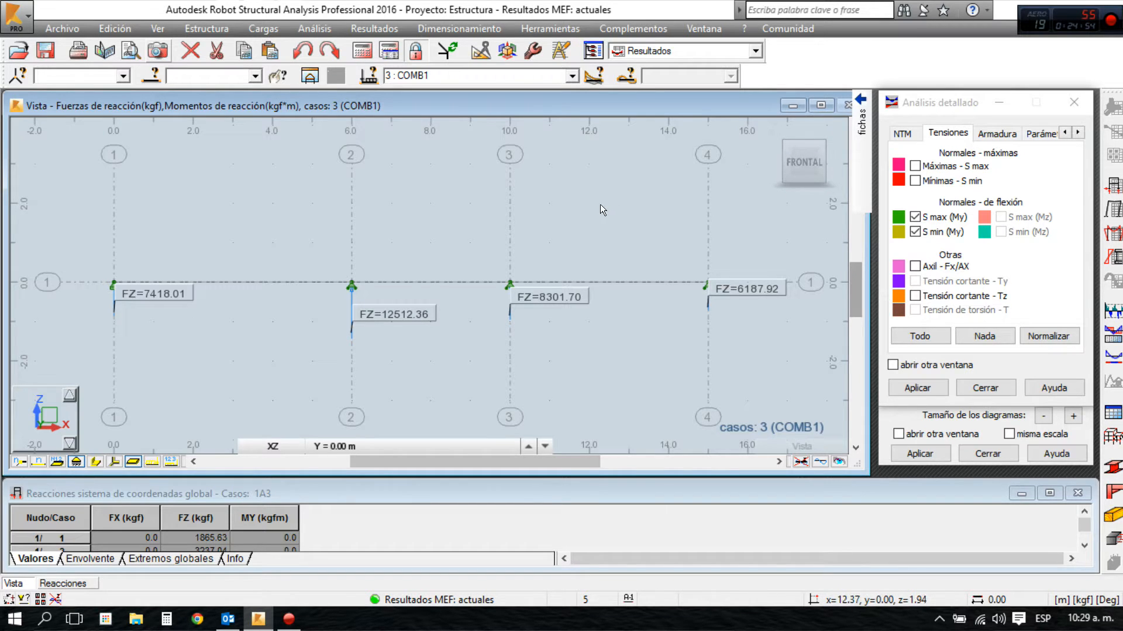
{"action": "left_click", "coordinate": [994, 138]}
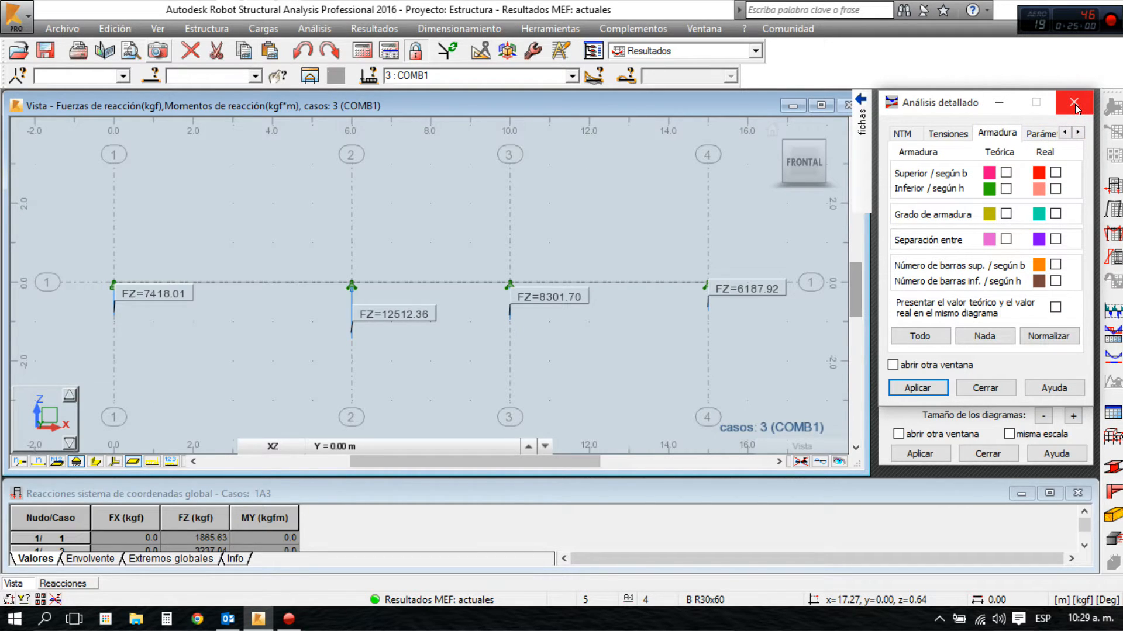
{"action": "left_click", "coordinate": [1074, 104]}
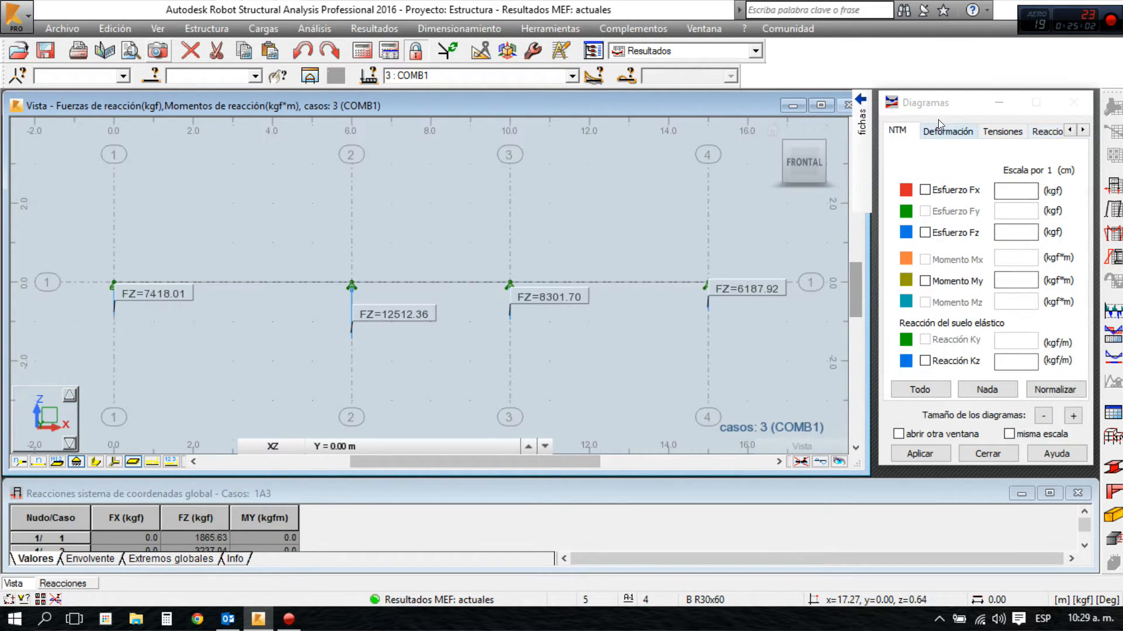
{"action": "left_click", "coordinate": [946, 162]}
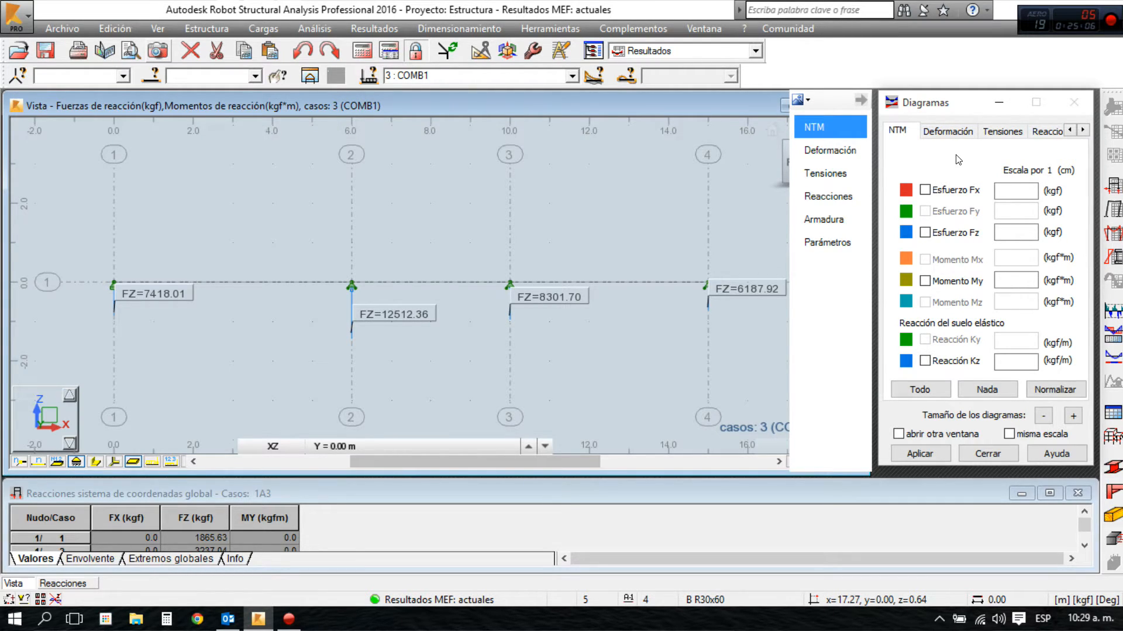
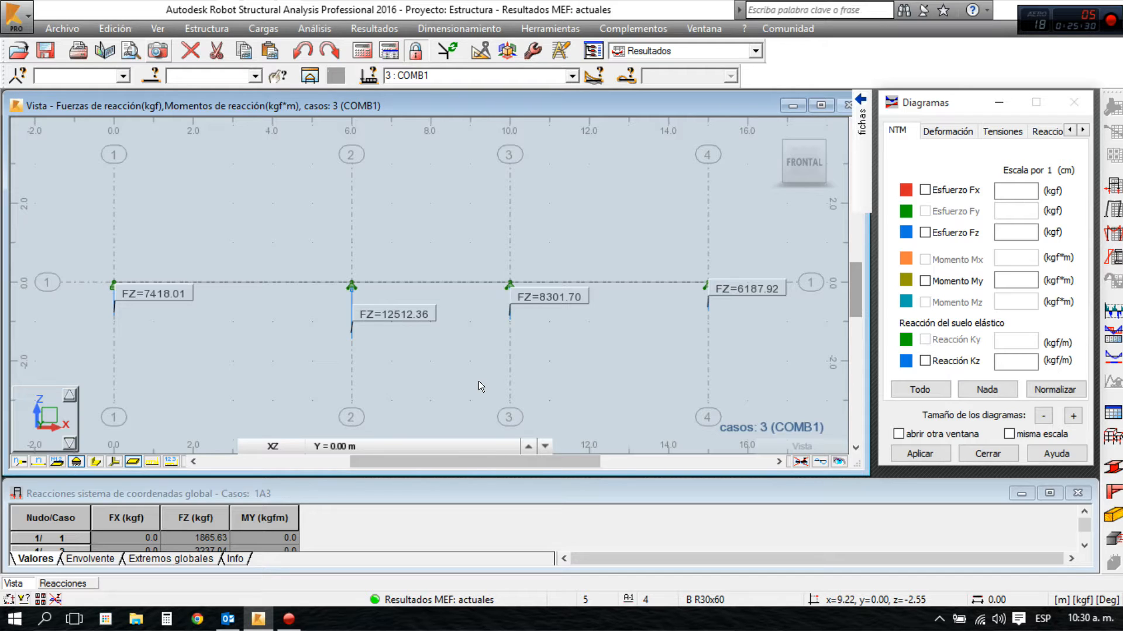
Select the entire beam, switch to the theoretical reinforcement layout for bars (Barras - armadura teórica) and widen the model view
{"action": "left_click", "coordinate": [631, 171]}
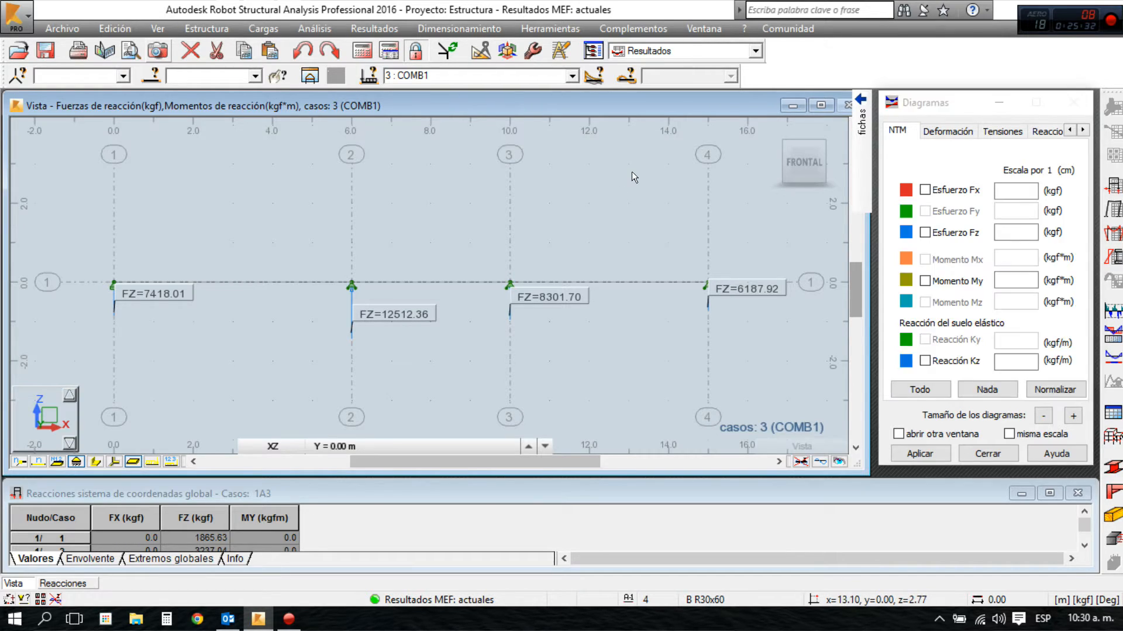
{"action": "left_click_drag", "start_coordinate": [95, 261], "coordinate": [790, 340]}
{"action": "left_click", "coordinate": [592, 197]}
{"action": "left_click_drag", "start_coordinate": [100, 256], "coordinate": [784, 301]}
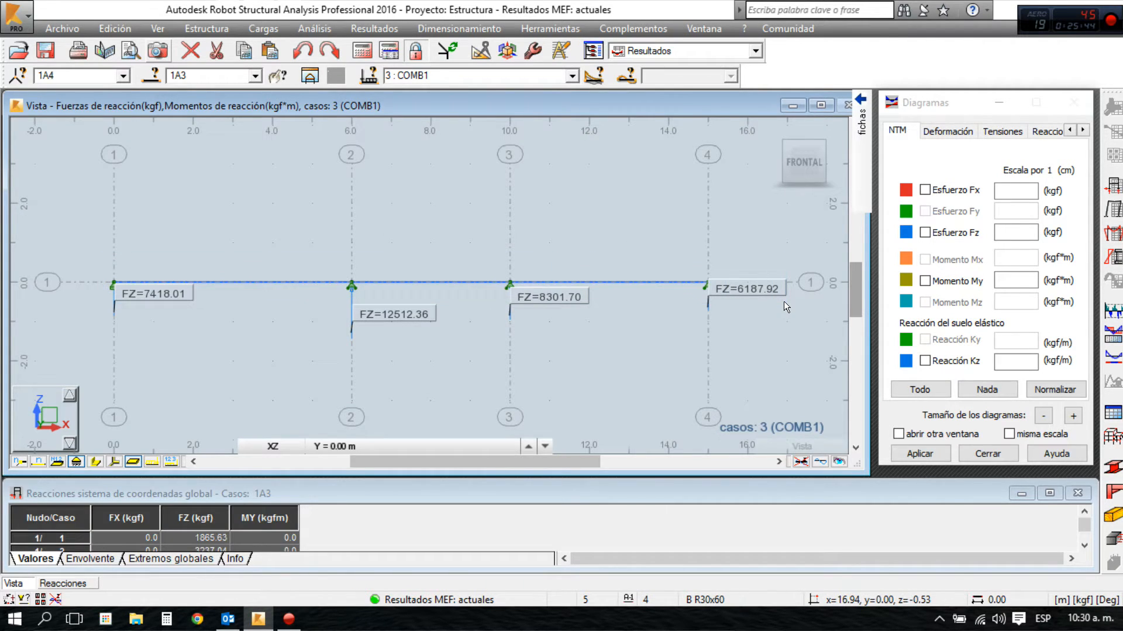
{"action": "left_click", "coordinate": [755, 52]}
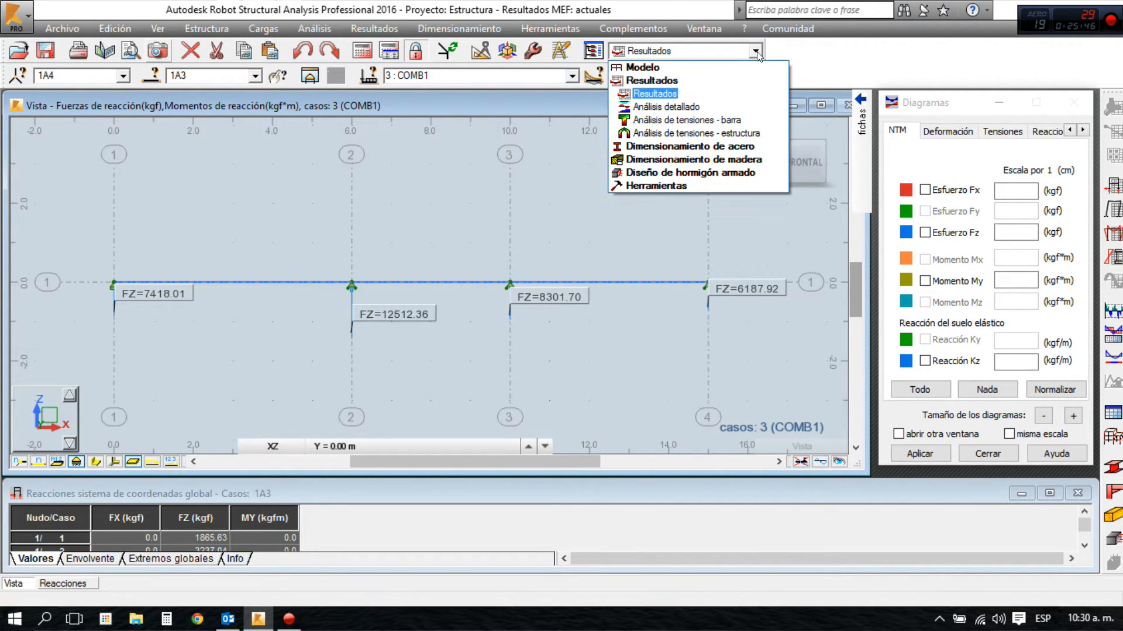
{"action": "left_click", "coordinate": [679, 172]}
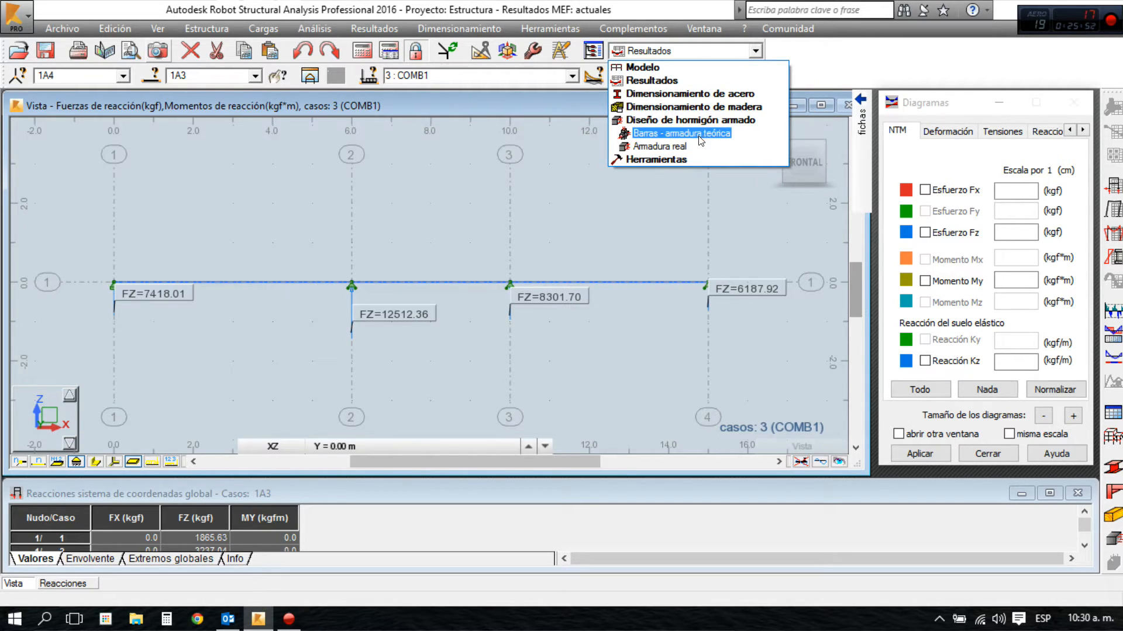
{"action": "left_click", "coordinate": [716, 134]}
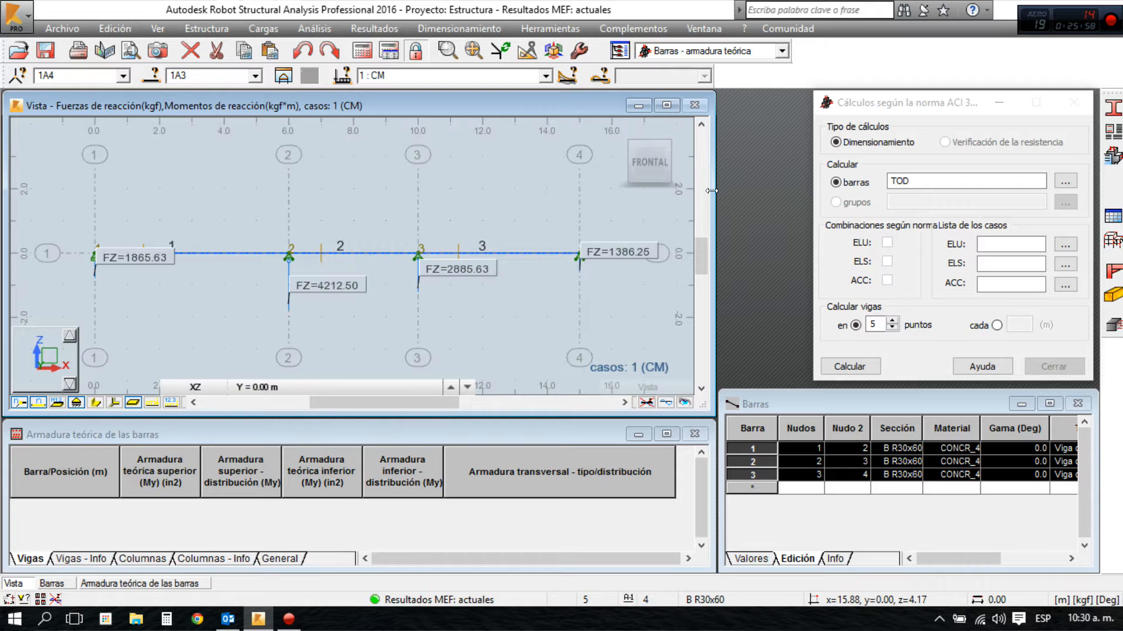
{"action": "left_click_drag", "start_coordinate": [711, 191], "coordinate": [792, 191]}
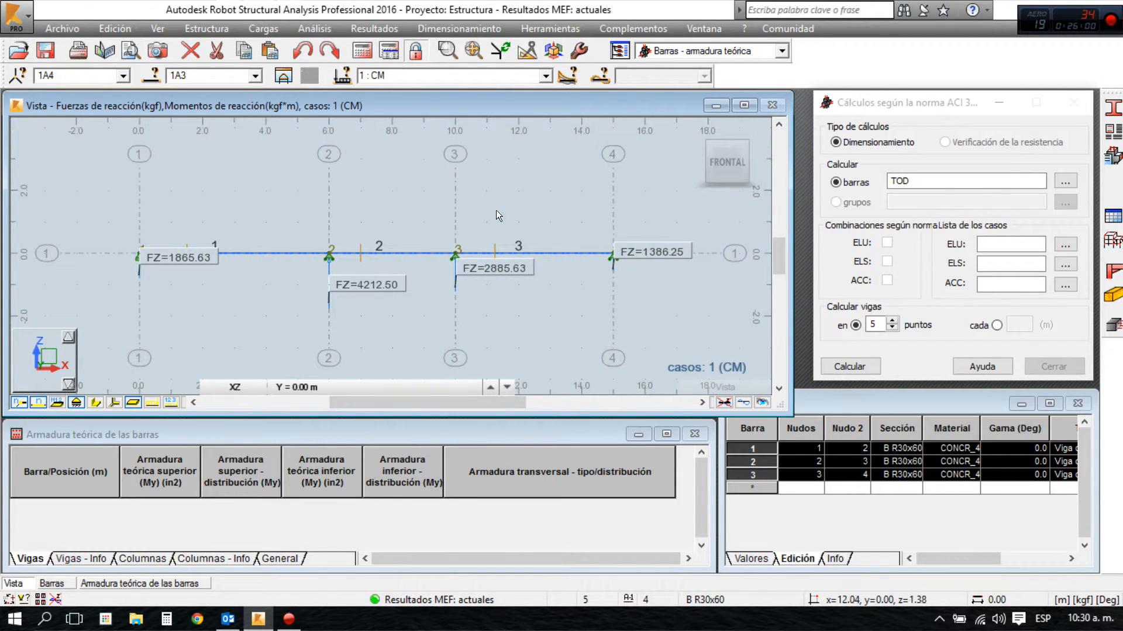
Clear the beam selection and review the available load cases and combinations without changing the active case
{"action": "left_click", "coordinate": [503, 193]}
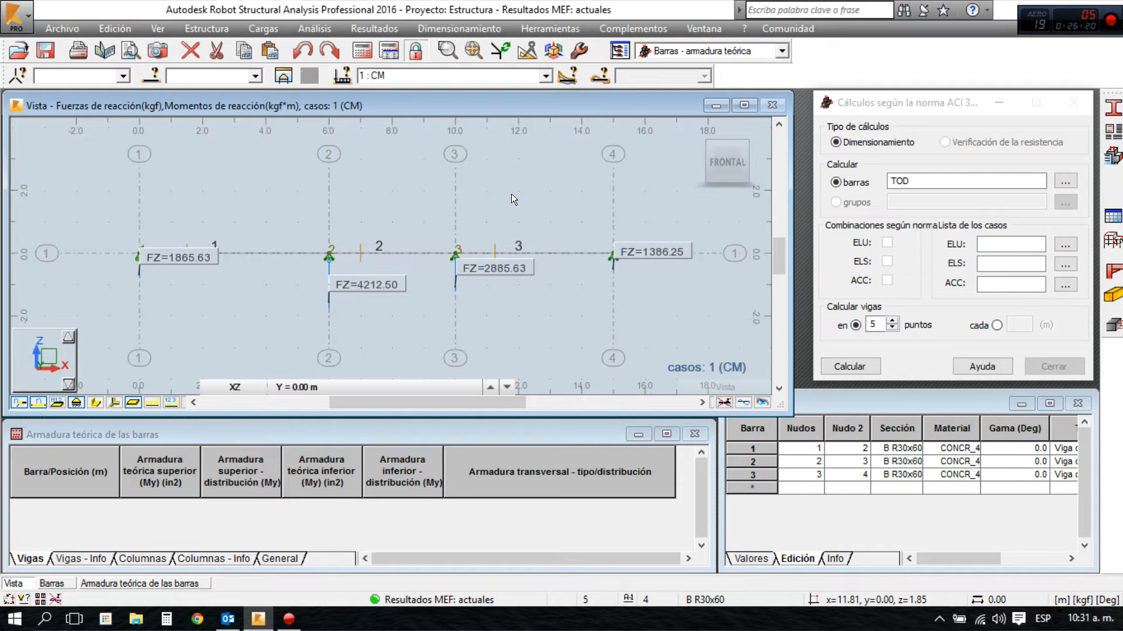
{"action": "left_click", "coordinate": [516, 76]}
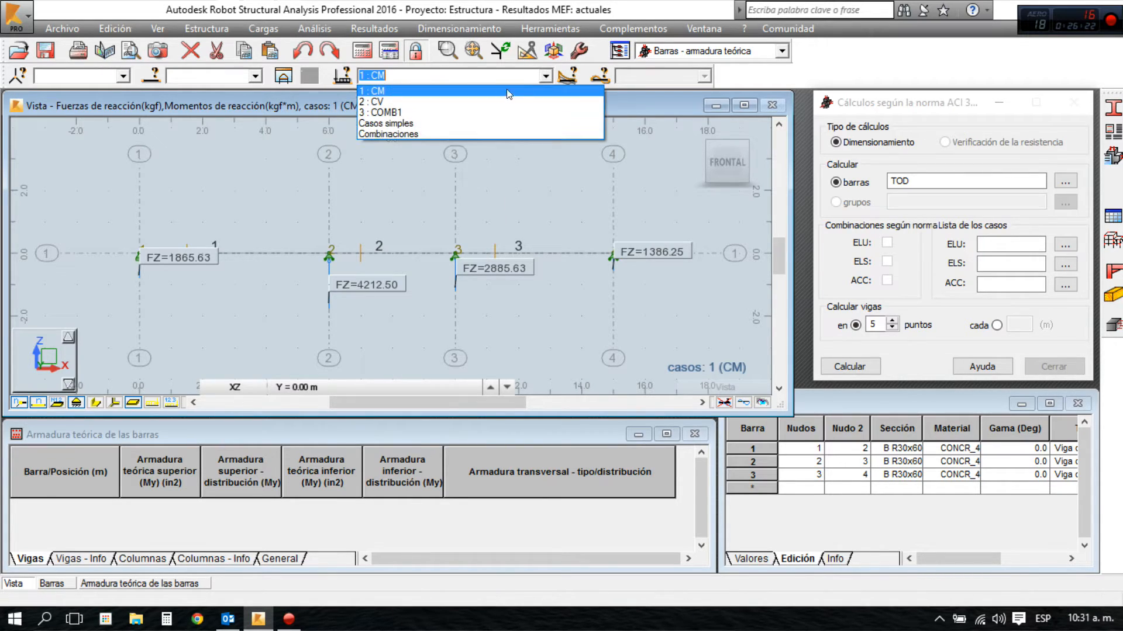
{"action": "left_click", "coordinate": [510, 174]}
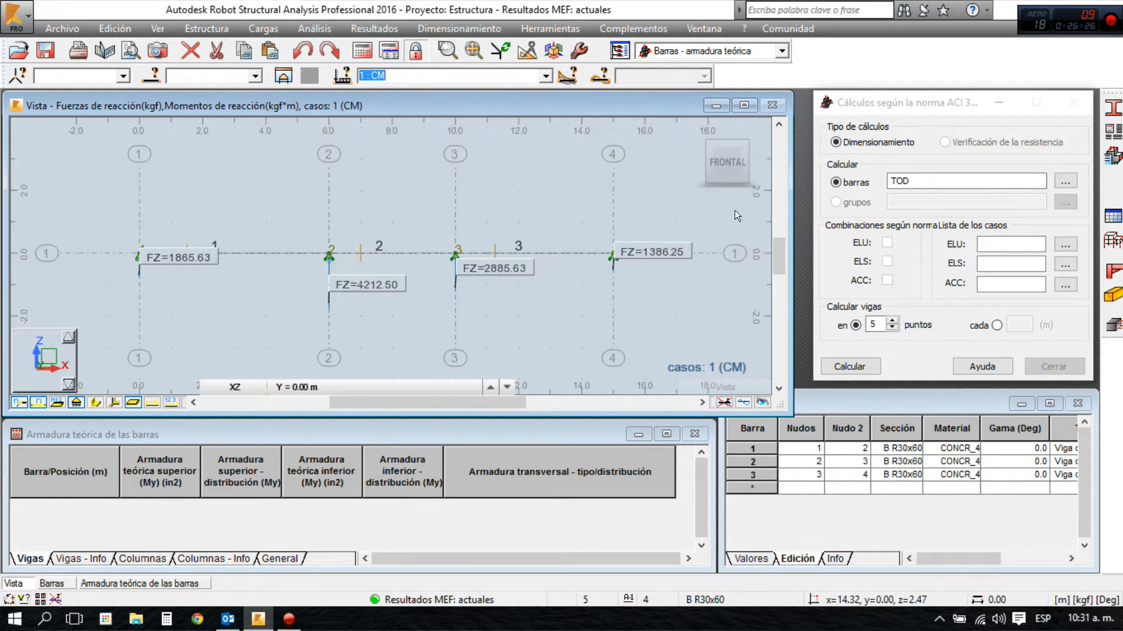
Assign combination 3 (COMB1) as the ELU case list for the ACI reinforcement calculation
{"action": "left_click", "coordinate": [987, 242]}
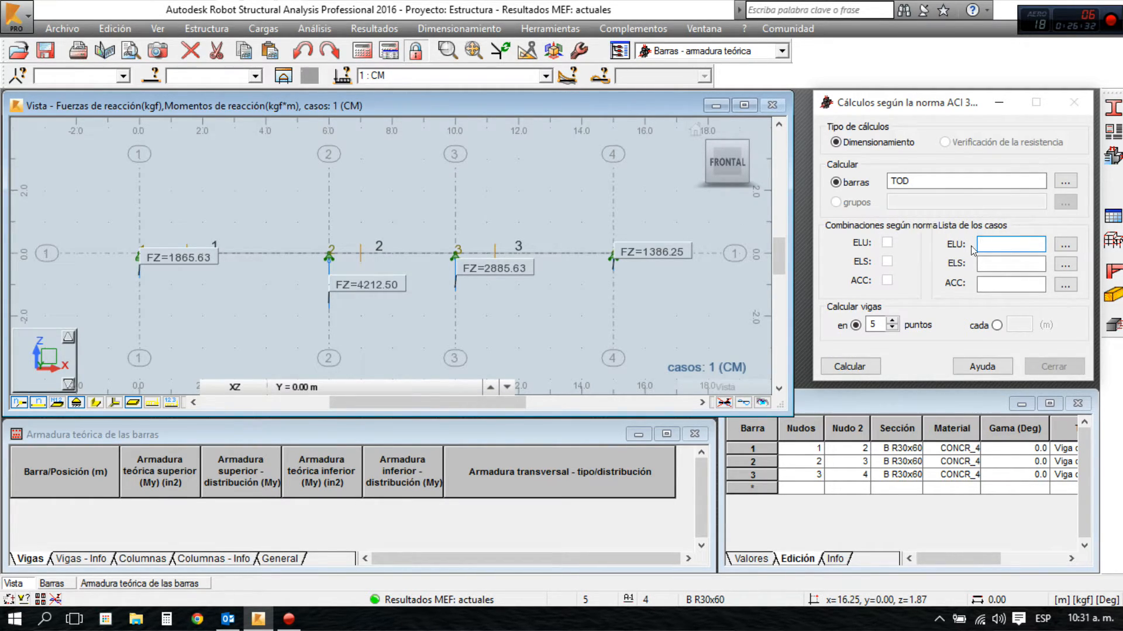
{"action": "left_click", "coordinate": [1064, 245]}
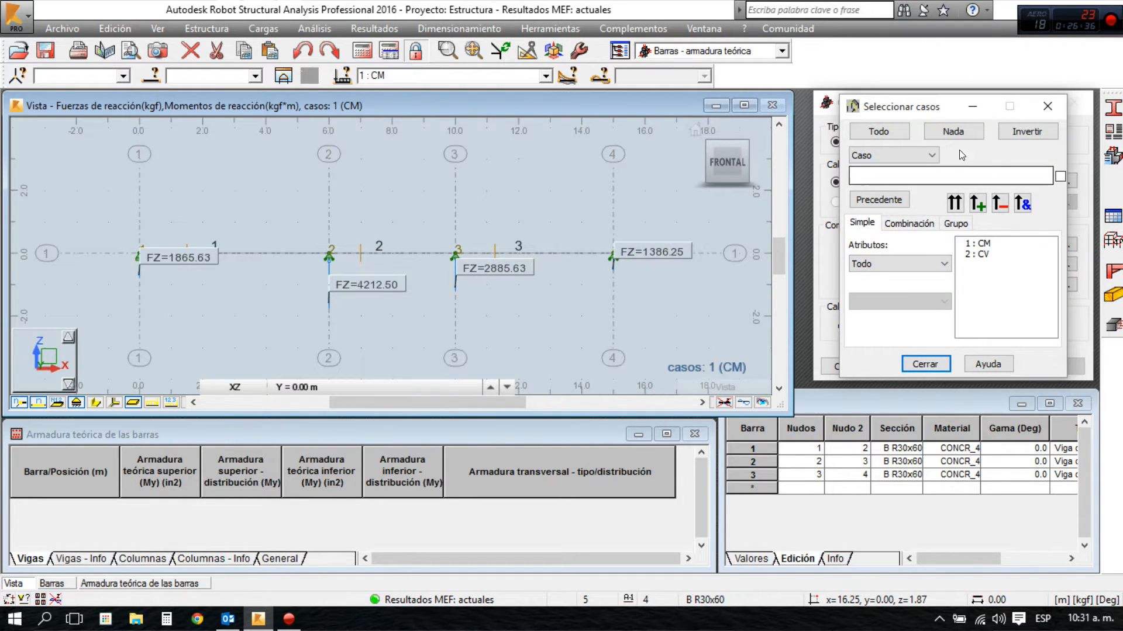
{"action": "left_click", "coordinate": [909, 224]}
{"action": "left_click", "coordinate": [984, 243]}
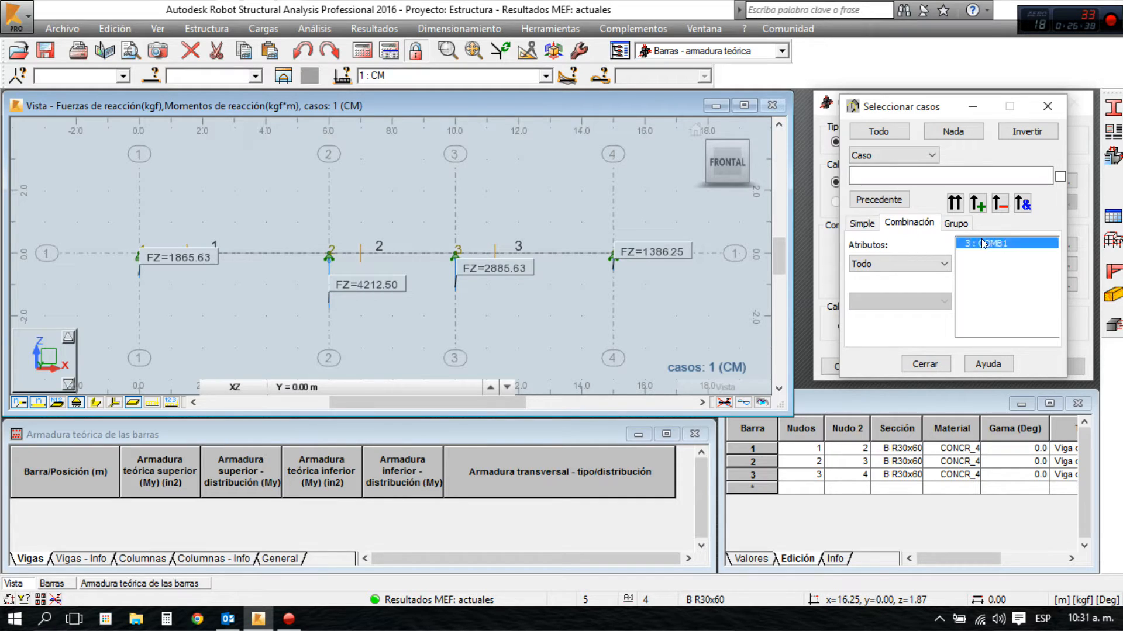
{"action": "left_click", "coordinate": [977, 203]}
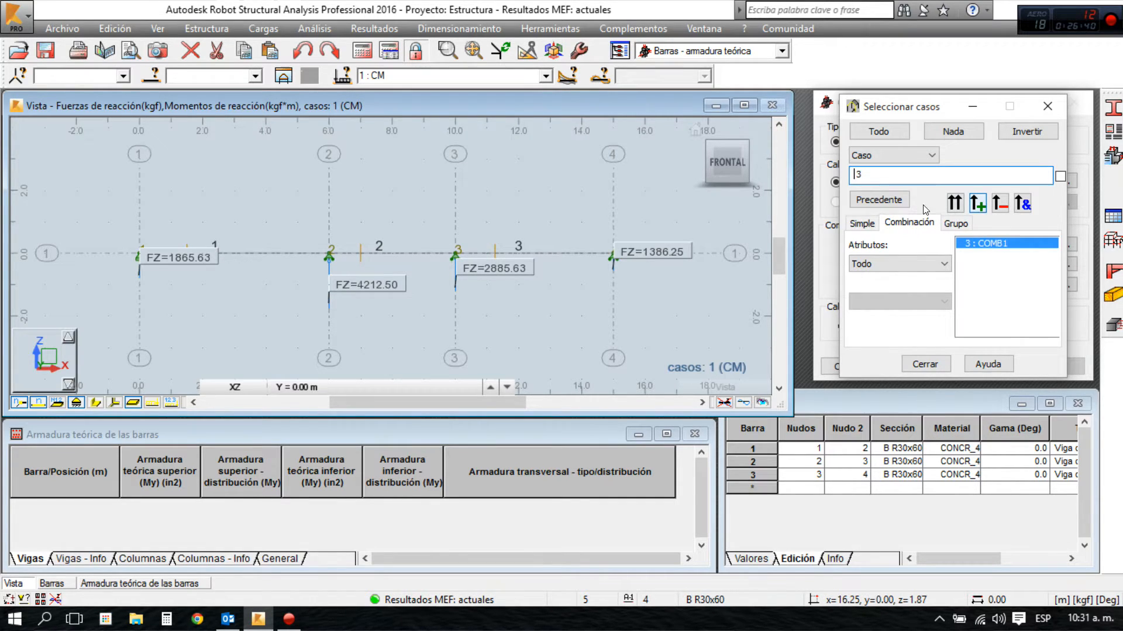
{"action": "left_click", "coordinate": [948, 364]}
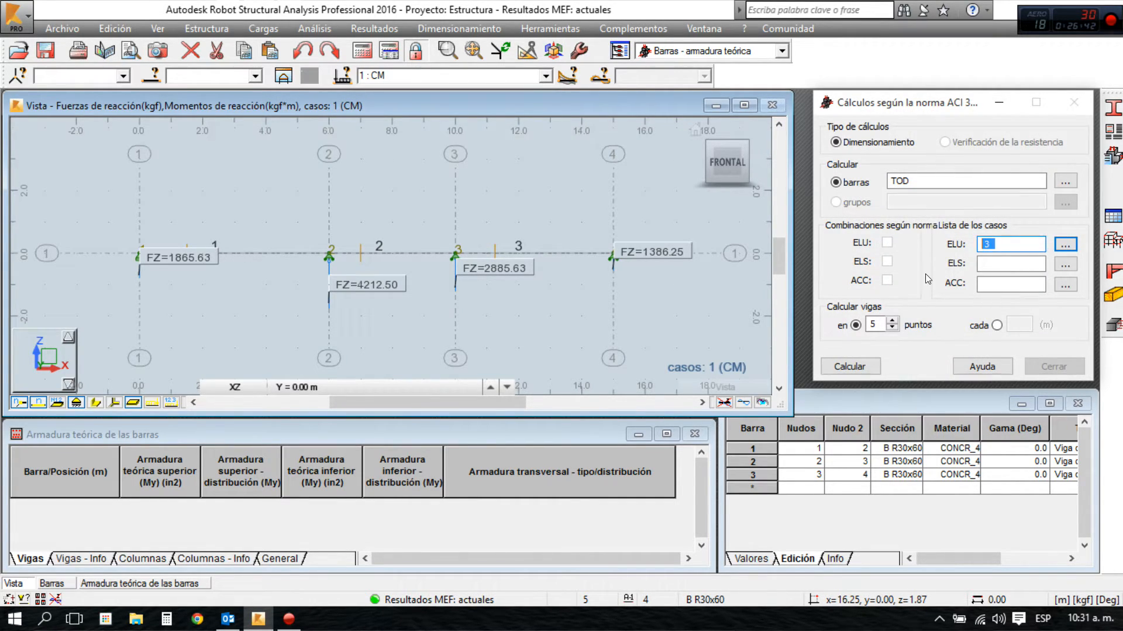
Enter case 3 in the ELU case list and leave the ELS and ACC case lists empty
{"action": "type", "text": "3"}
{"action": "key", "text": "Tab"}
{"action": "key", "text": "Tab"}
{"action": "key", "text": "Tab"}
{"action": "key", "text": "Tab"}
{"action": "key", "text": "Tab"}
{"action": "key", "text": "Tab"}
{"action": "key", "text": "Tab"}
{"action": "key", "text": "Tab"}
{"action": "key", "text": "Tab"}
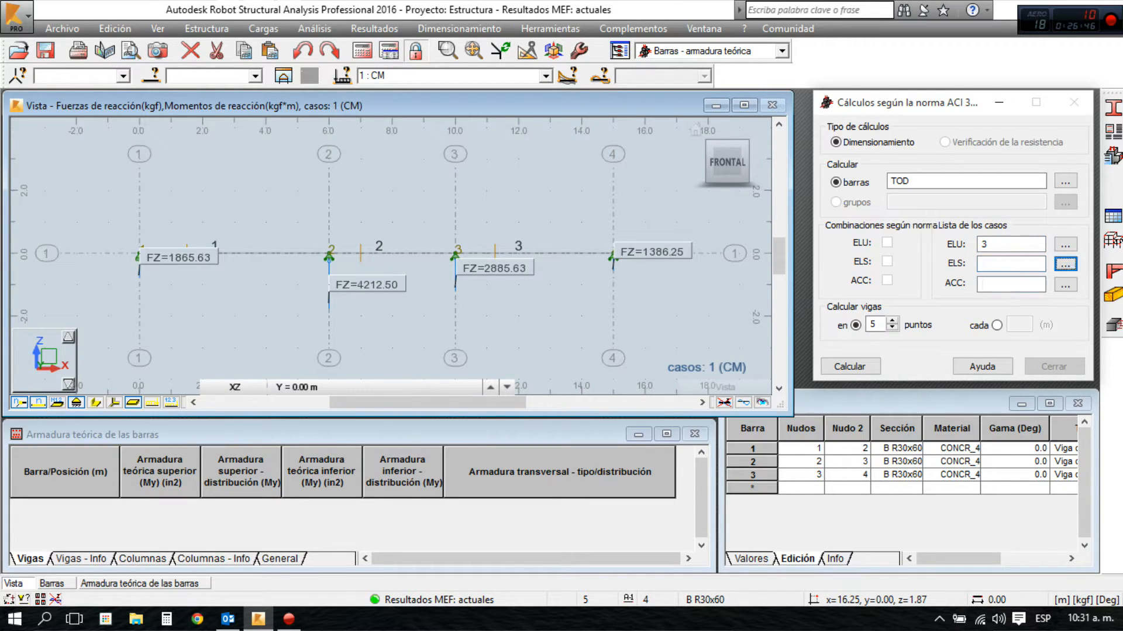
{"action": "key", "text": "Tab"}
{"action": "key", "text": "Tab"}
{"action": "key", "text": "Tab"}
{"action": "key", "text": "Tab"}
{"action": "key", "text": "Tab"}
{"action": "key", "text": "Tab"}
{"action": "key", "text": "Tab"}
{"action": "key", "text": "Tab"}
Try calculating the beams every 1 m and return to calculating them at 5 points
{"action": "left_click", "coordinate": [997, 326]}
{"action": "left_click", "coordinate": [1017, 325]}
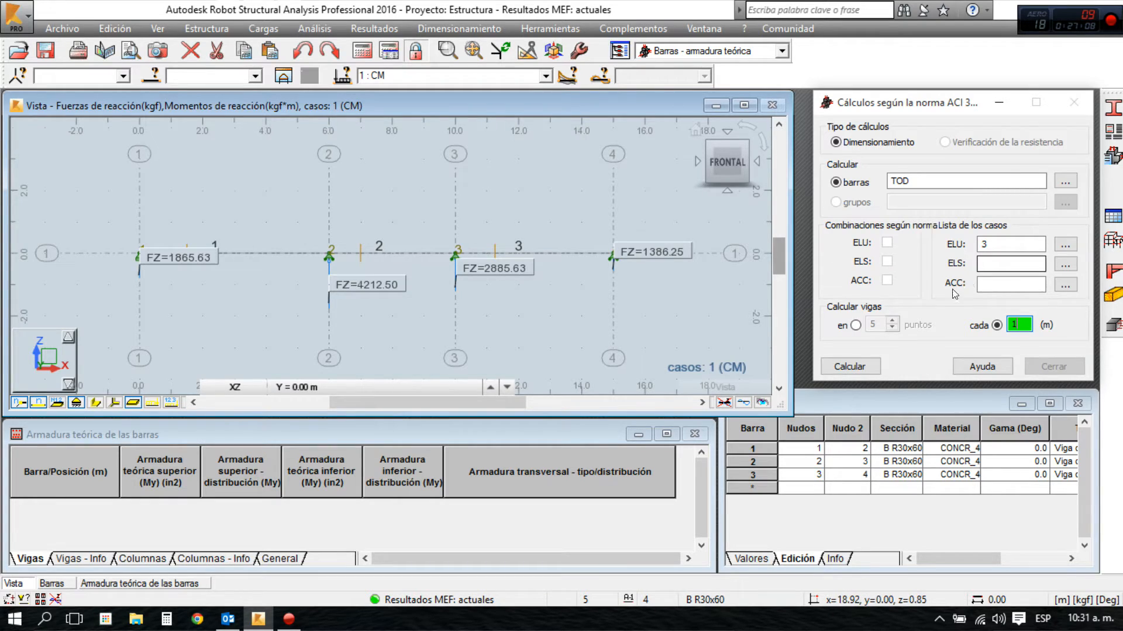
{"action": "left_click", "coordinate": [857, 326]}
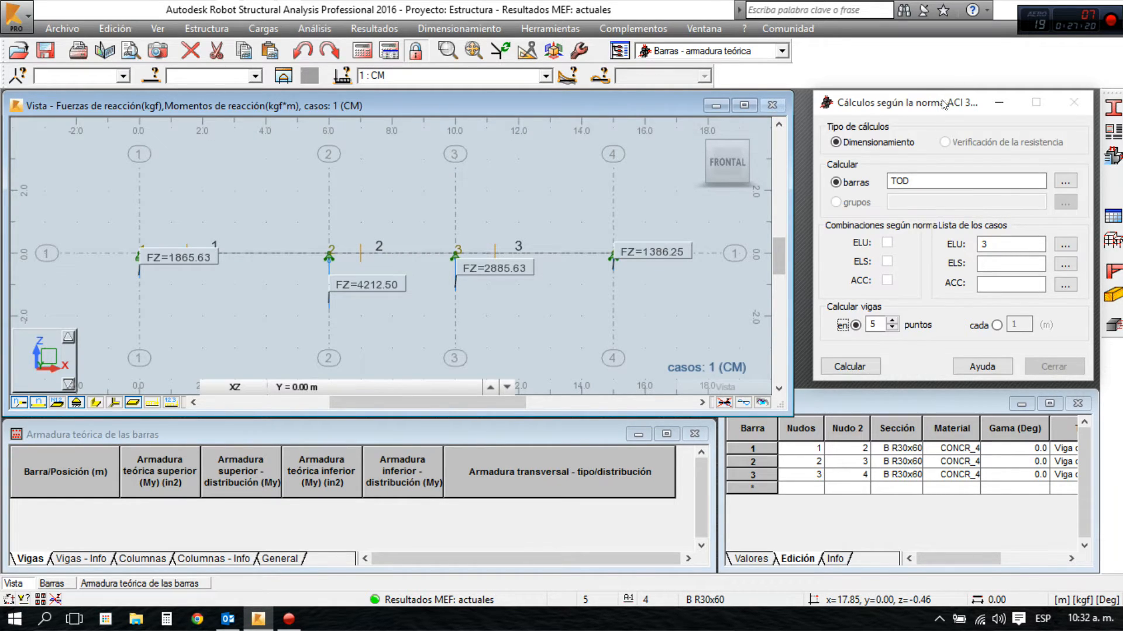
{"action": "left_click_drag", "start_coordinate": [942, 104], "coordinate": [935, 106]}
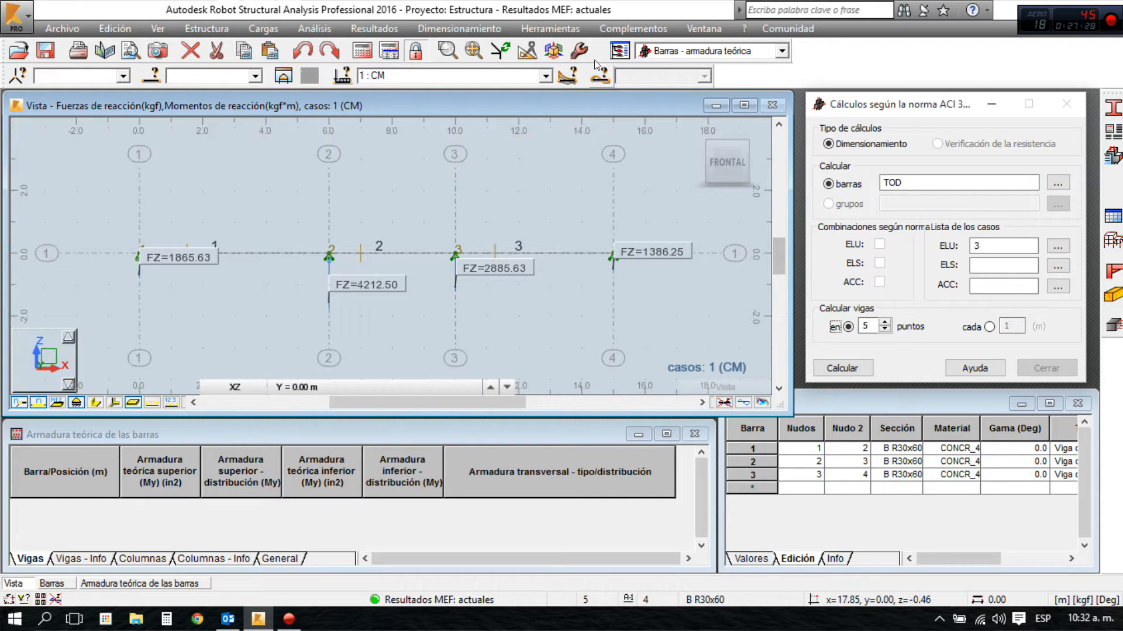
Examine the design code, structural analysis, modal and seismic analysis settings in the project preferences
{"action": "left_click", "coordinate": [579, 51]}
{"action": "left_click", "coordinate": [622, 111]}
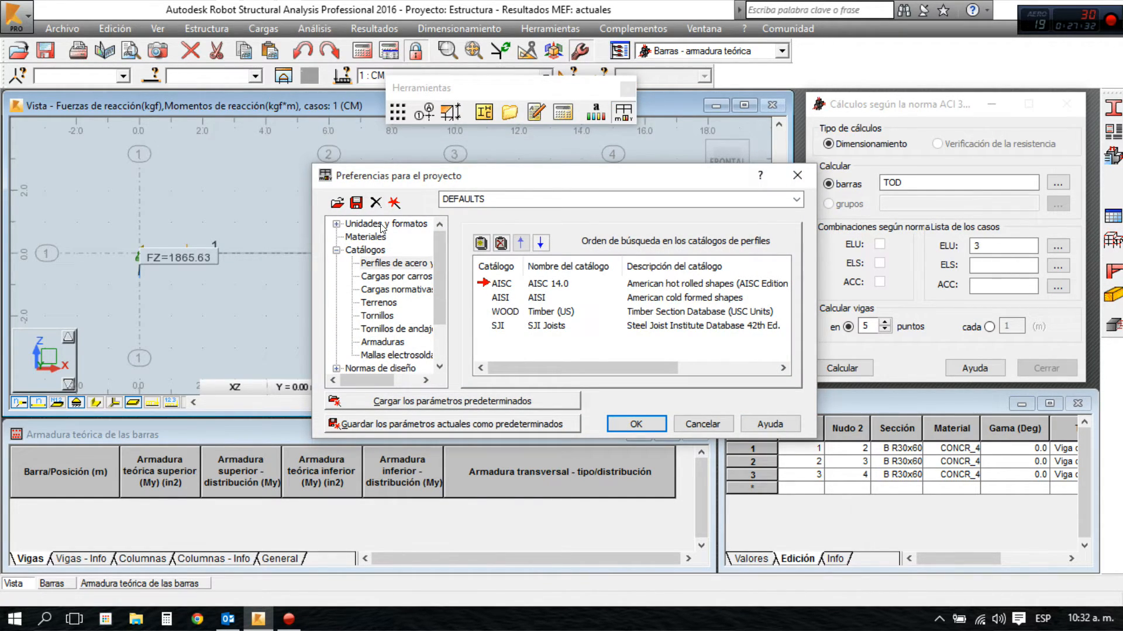
{"action": "scroll", "coordinate": [398, 263], "scroll_direction": "down", "scroll_amount": 2}
{"action": "left_click", "coordinate": [337, 316]}
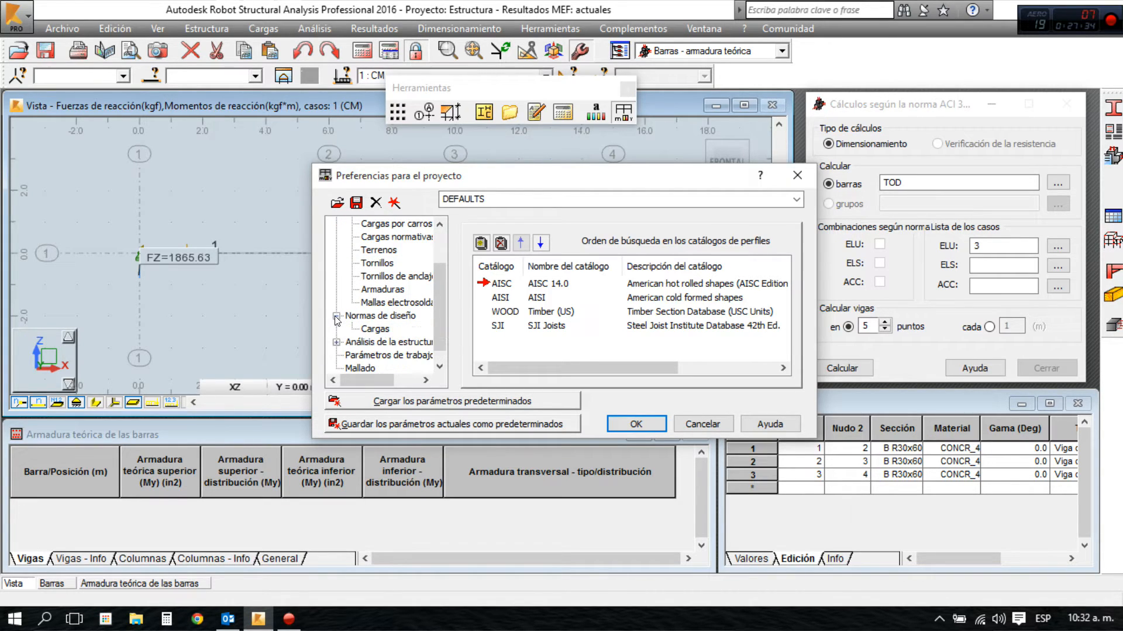
{"action": "left_click", "coordinate": [373, 342]}
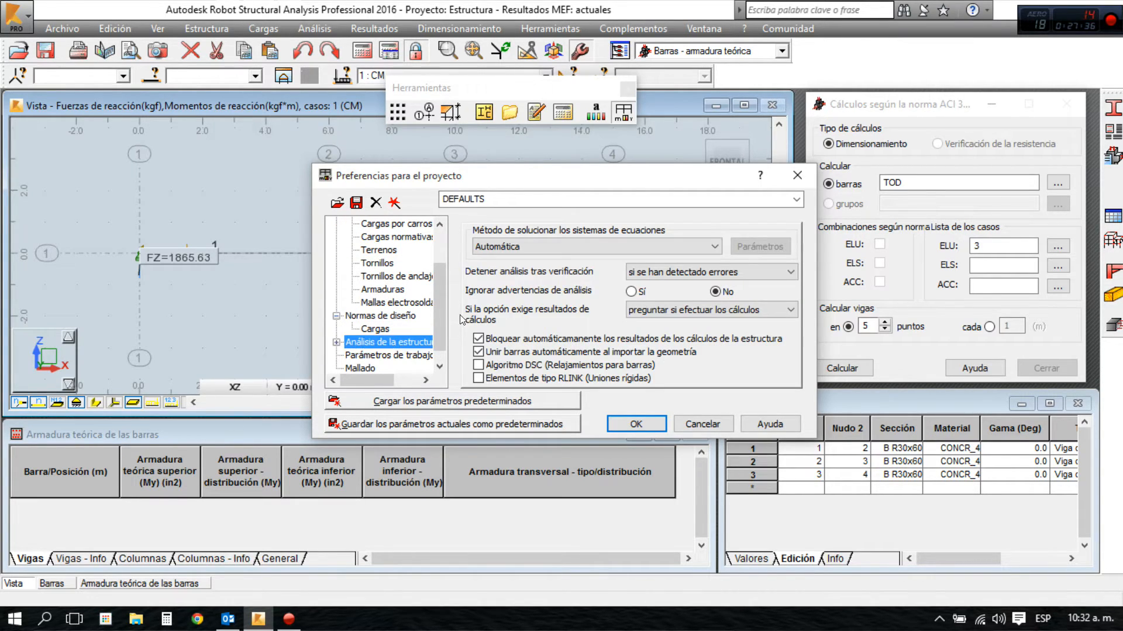
{"action": "left_click", "coordinate": [336, 343]}
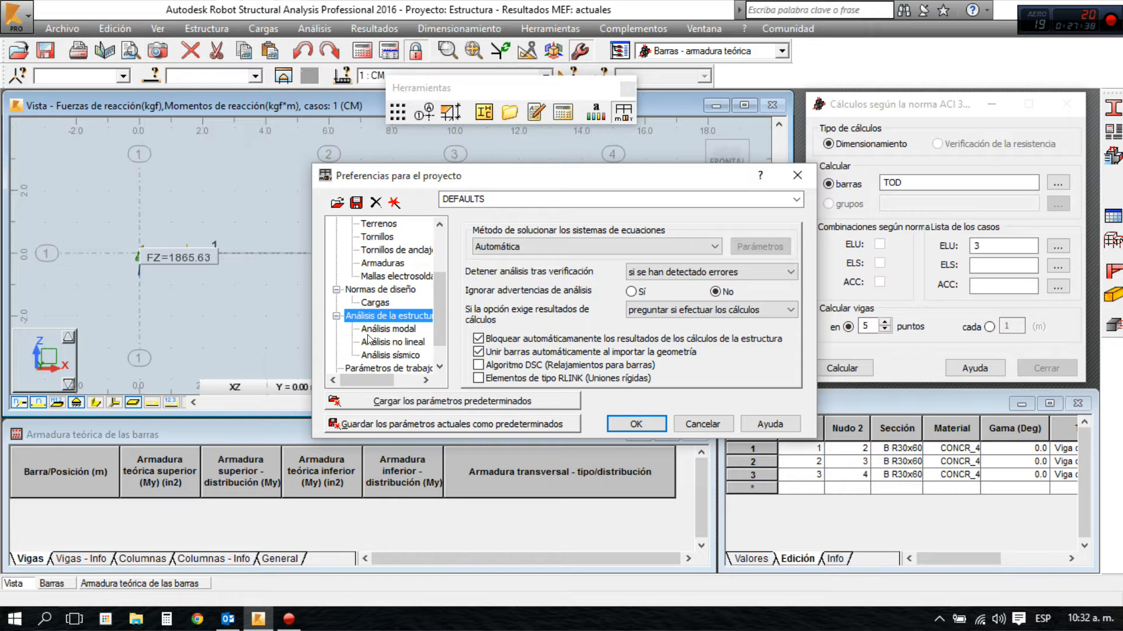
{"action": "scroll", "coordinate": [385, 333], "scroll_direction": "down", "scroll_amount": 1}
{"action": "left_click", "coordinate": [408, 305]}
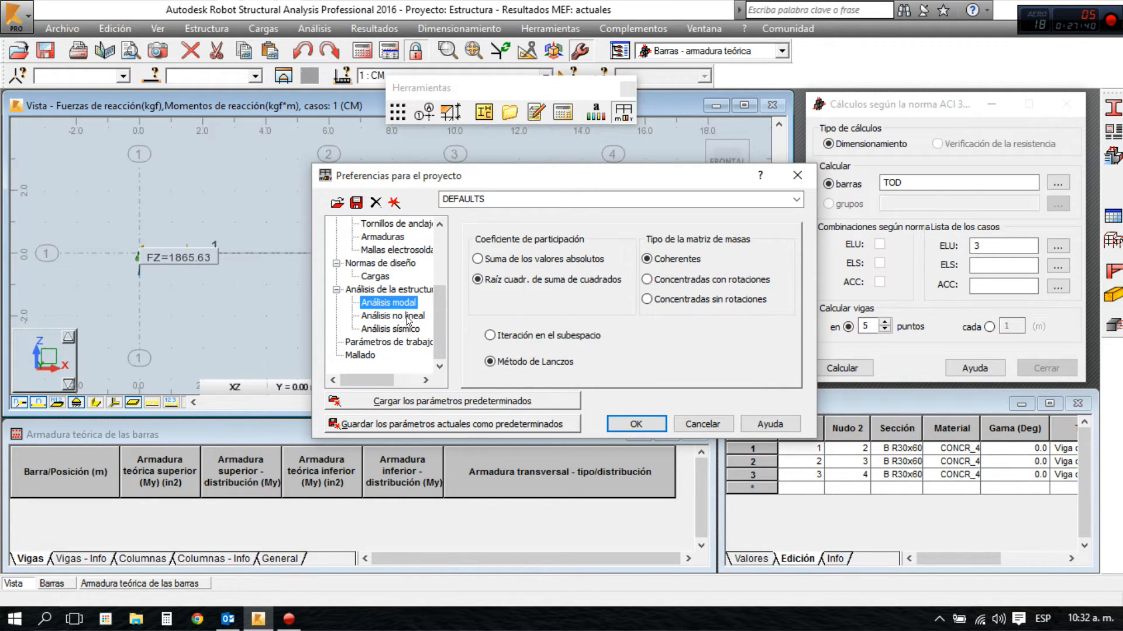
{"action": "left_click", "coordinate": [409, 328]}
{"action": "scroll", "coordinate": [413, 295], "scroll_direction": "up", "scroll_amount": 3}
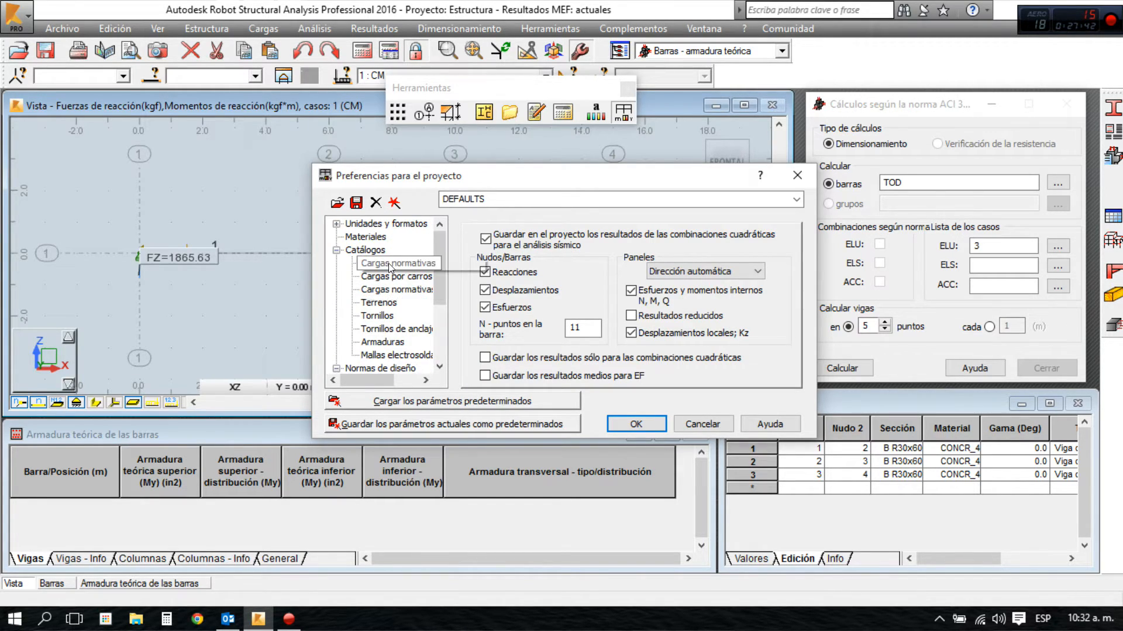
Check the available reinforcement (Armaduras) catalogs in the project preferences and close them without changes
{"action": "left_click", "coordinate": [337, 224]}
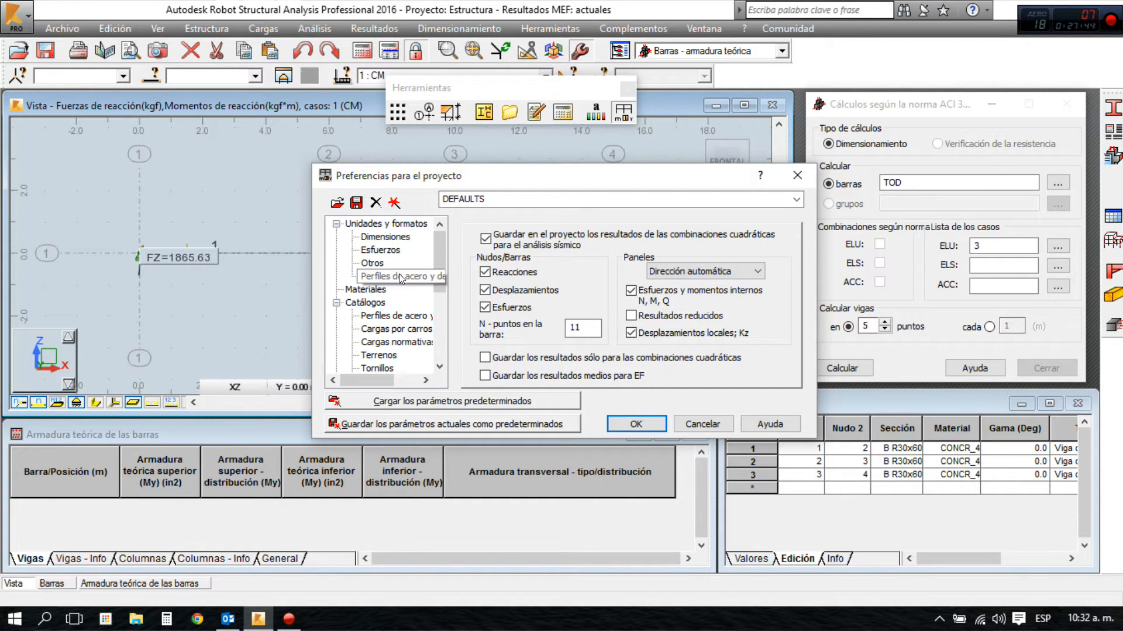
{"action": "scroll", "coordinate": [397, 314], "scroll_direction": "down", "scroll_amount": 1}
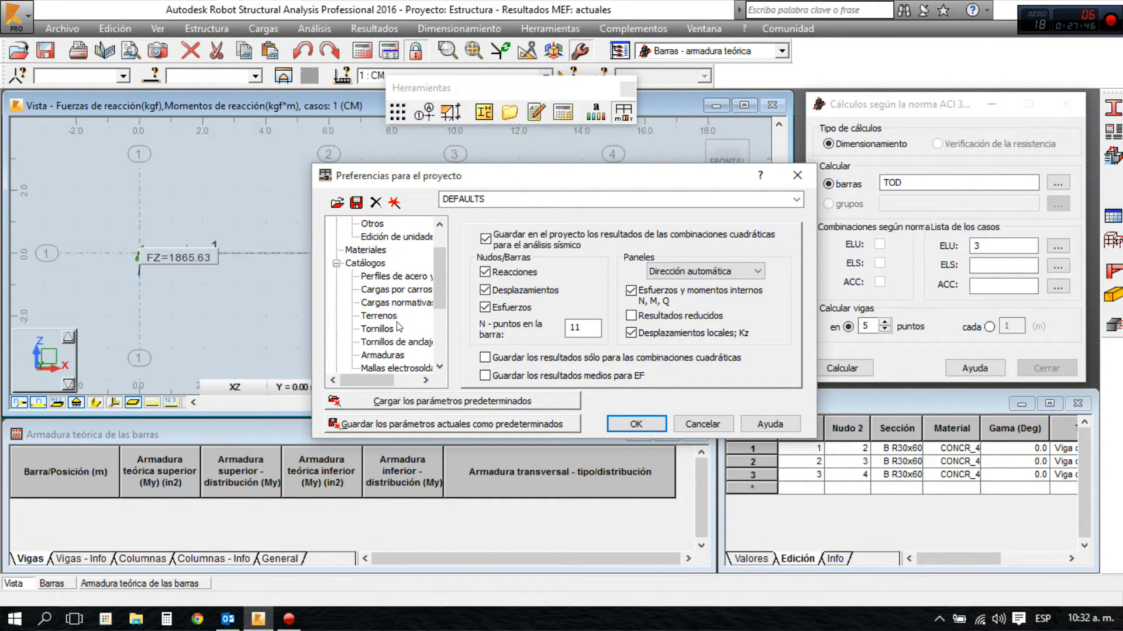
{"action": "scroll", "coordinate": [397, 324], "scroll_direction": "down", "scroll_amount": 2}
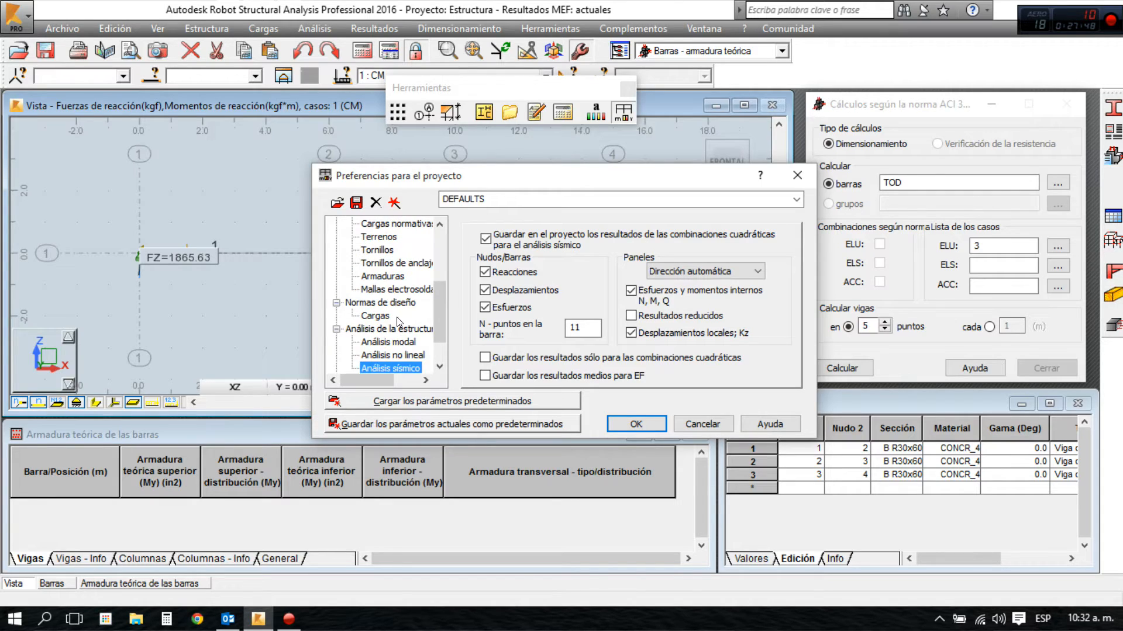
{"action": "left_click", "coordinate": [380, 276]}
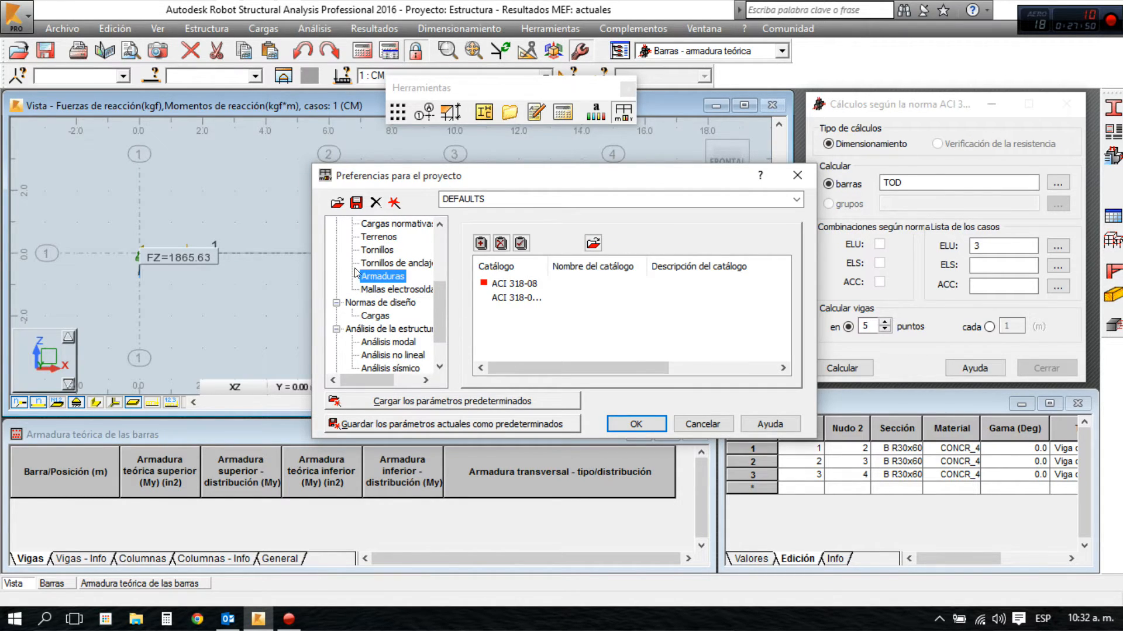
{"action": "left_click", "coordinate": [528, 286]}
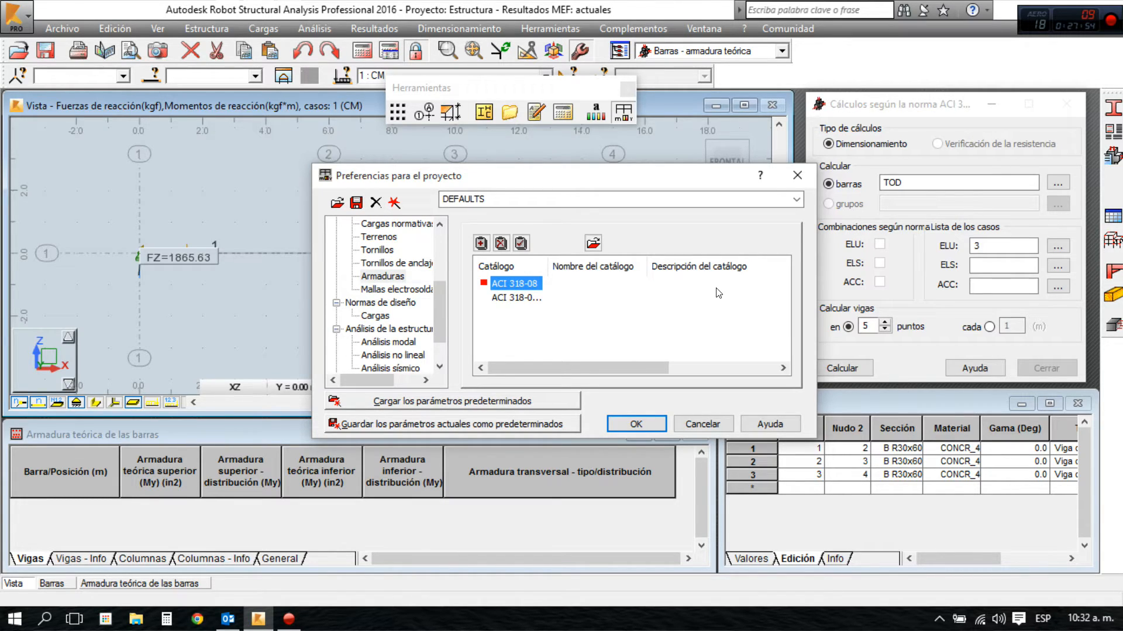
{"action": "left_click_drag", "start_coordinate": [549, 266], "coordinate": [592, 267]}
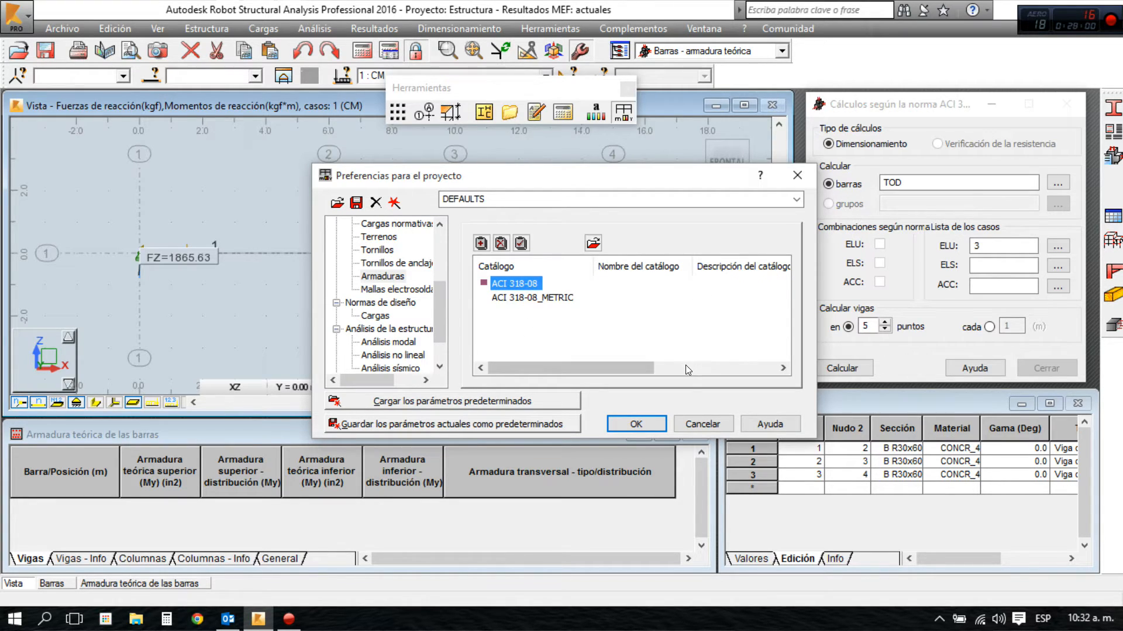
{"action": "left_click", "coordinate": [702, 424]}
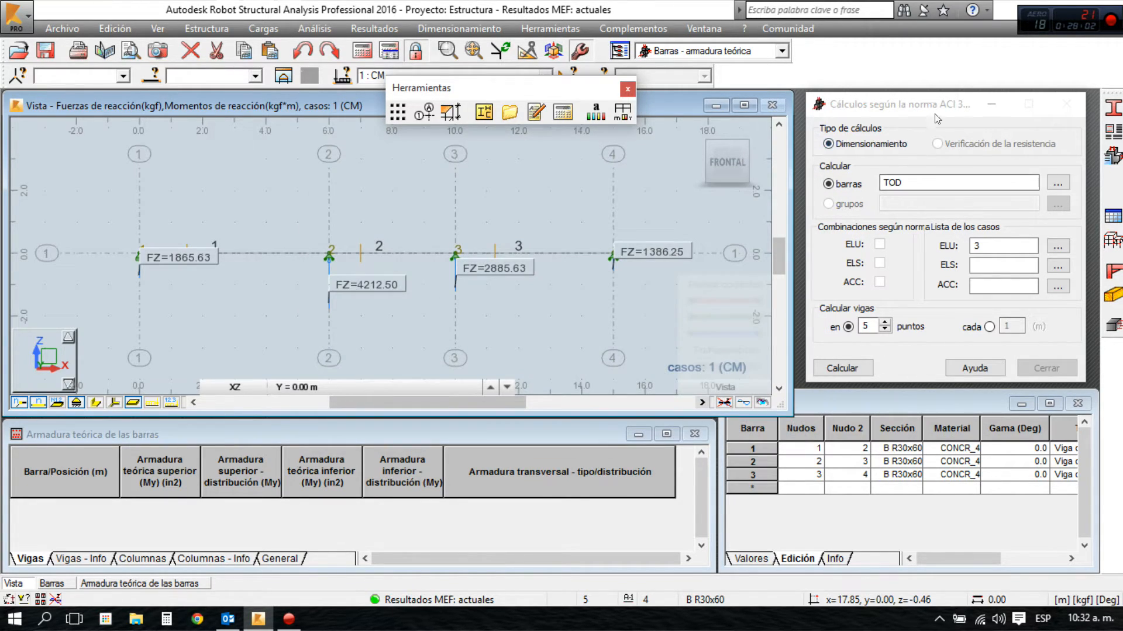
{"action": "left_click", "coordinate": [628, 91]}
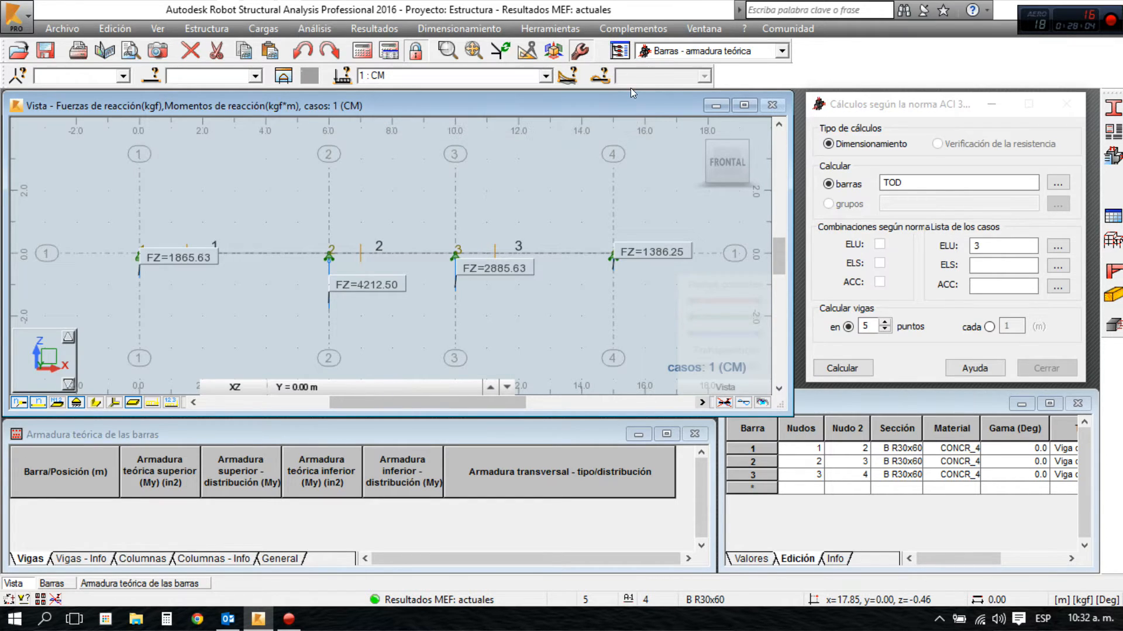
Create a new ACI 318-11 calculation parameter set named conjunto 2, keeping the concrete the same as in the model
{"action": "left_click", "coordinate": [930, 107]}
{"action": "left_click_drag", "start_coordinate": [928, 103], "coordinate": [925, 102]}
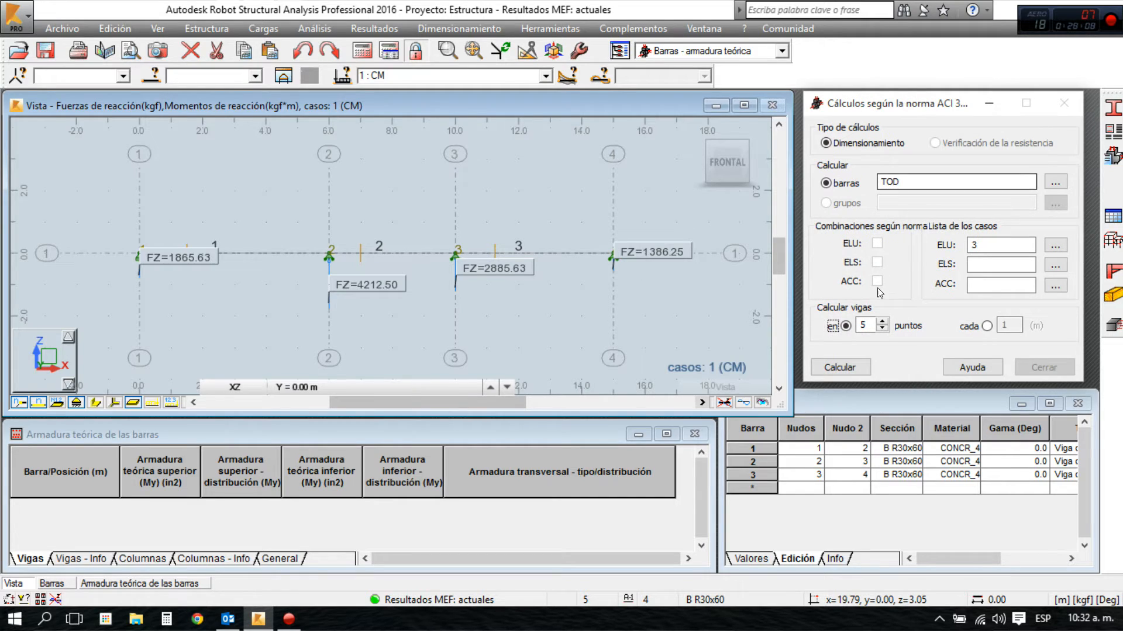
{"action": "left_click", "coordinate": [1110, 159]}
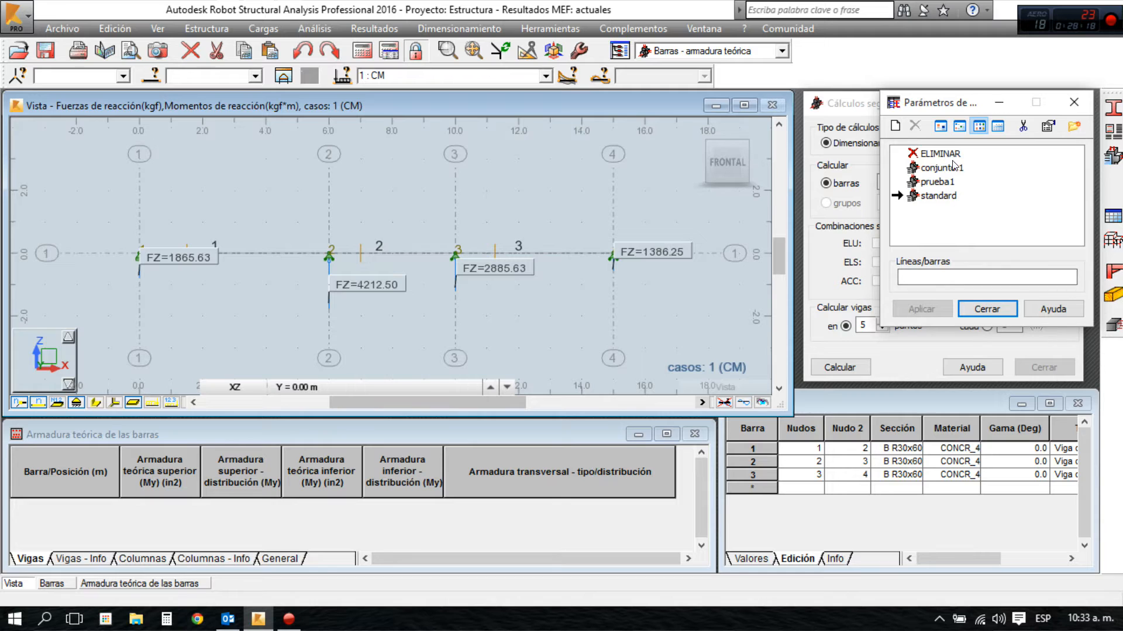
{"action": "left_click", "coordinate": [897, 127]}
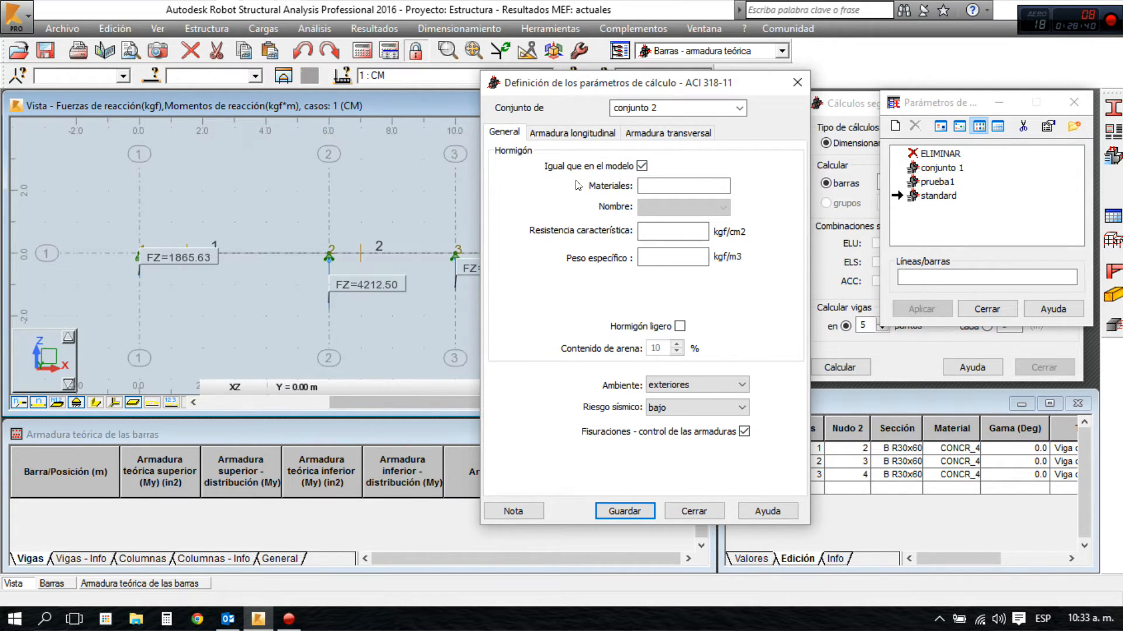
{"action": "left_click", "coordinate": [642, 166]}
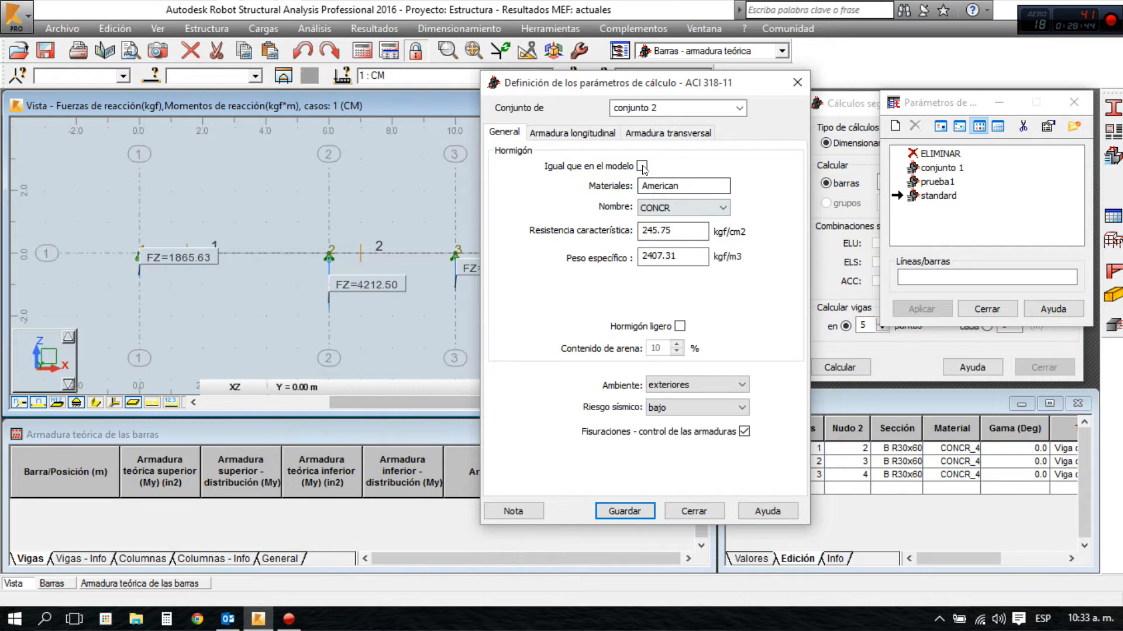
{"action": "left_click", "coordinate": [642, 166]}
{"action": "left_click_drag", "start_coordinate": [678, 109], "coordinate": [608, 117]}
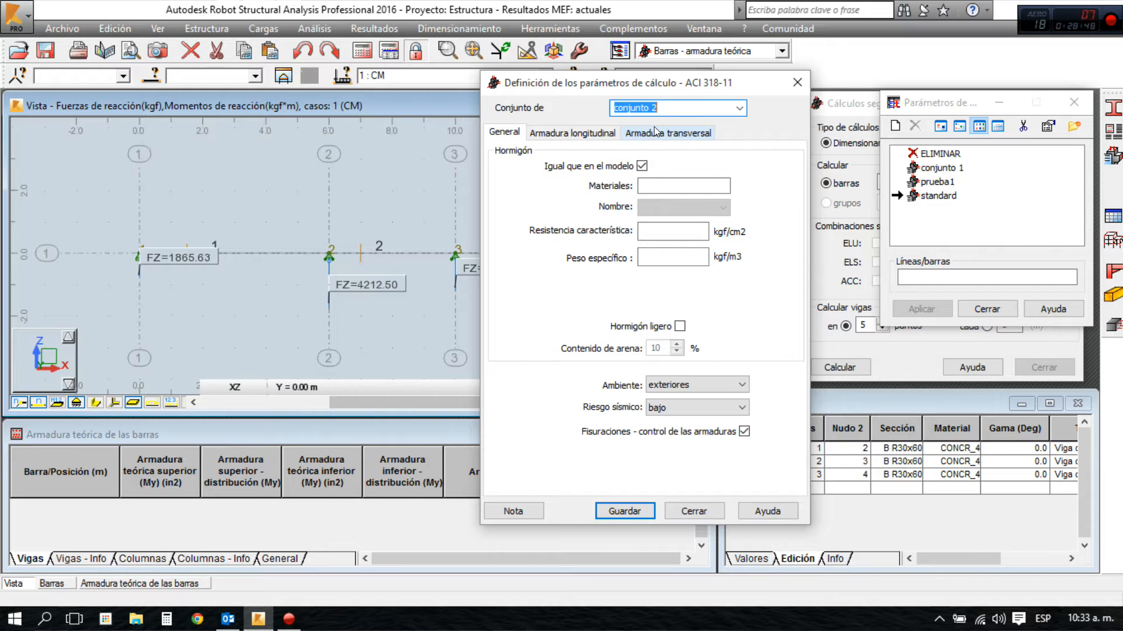
{"action": "type", "text": "con"}
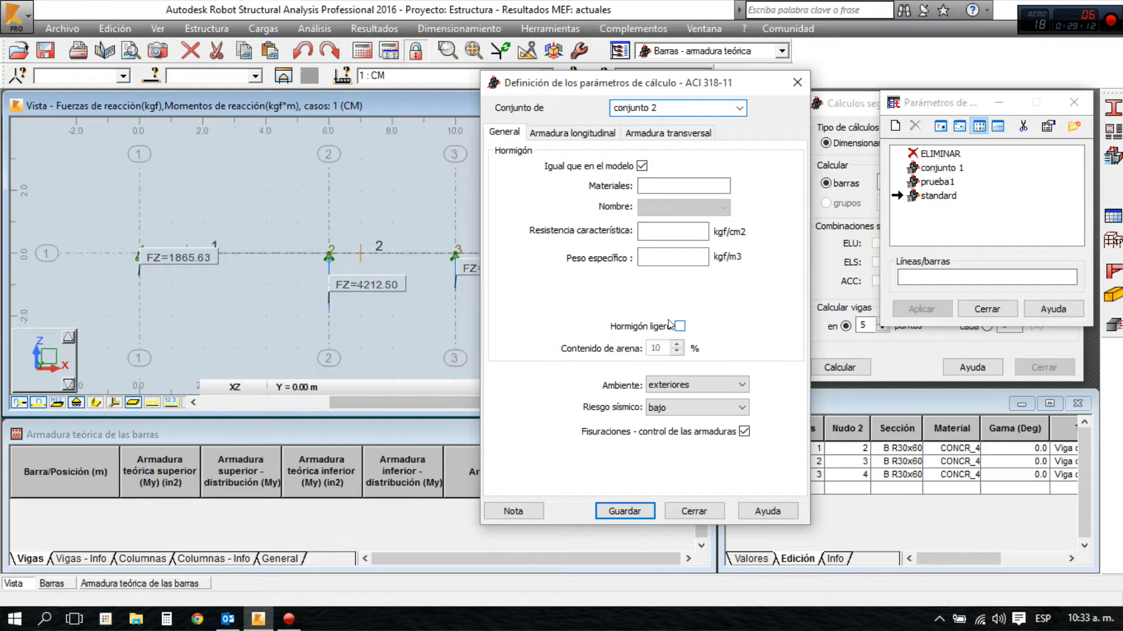
Keep the parameter set's environment as exteriores and set its seismic risk to alto
{"action": "left_click", "coordinate": [709, 385]}
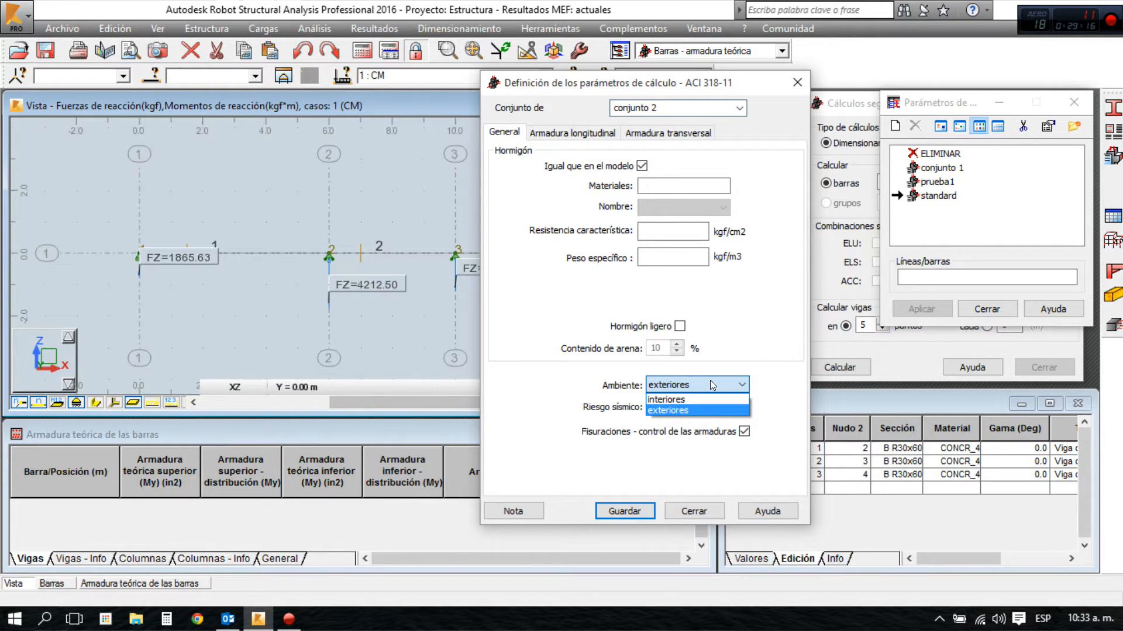
{"action": "left_click", "coordinate": [679, 411]}
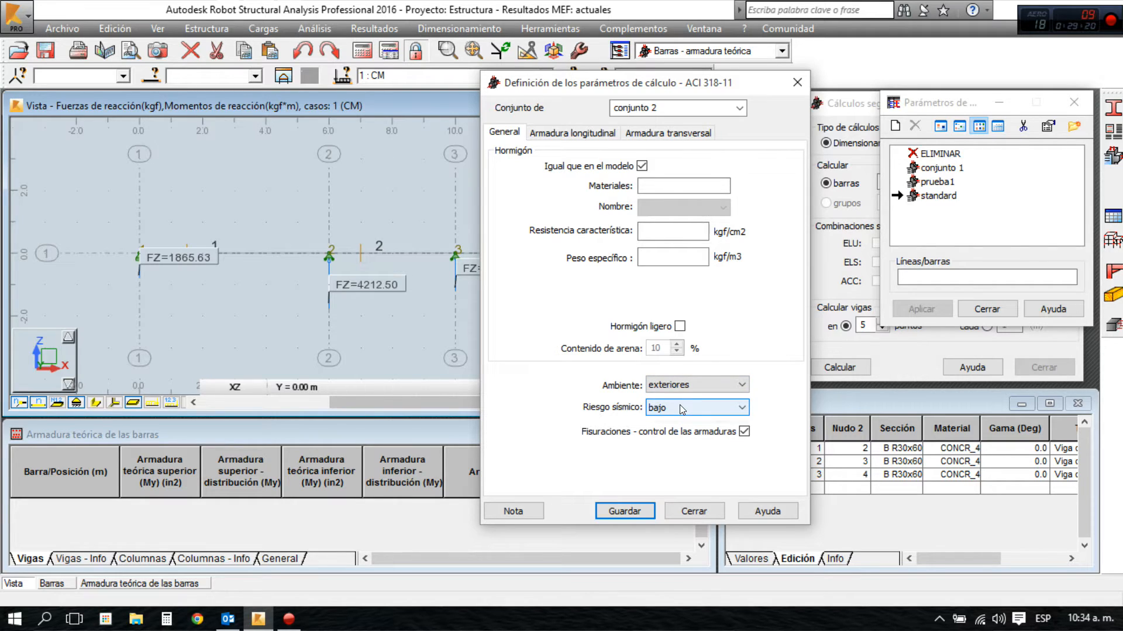
{"action": "left_click", "coordinate": [679, 408]}
{"action": "left_click", "coordinate": [658, 444]}
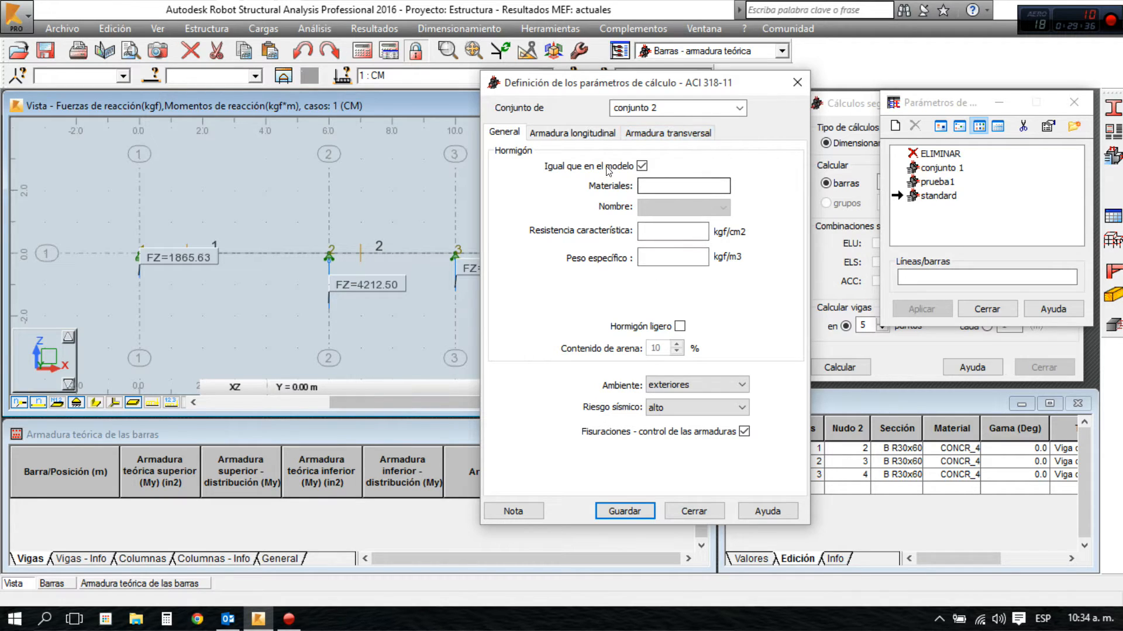
Set both the upper and lower longitudinal bars to #5, using the same bar type for the two directions
{"action": "left_click", "coordinate": [591, 135]}
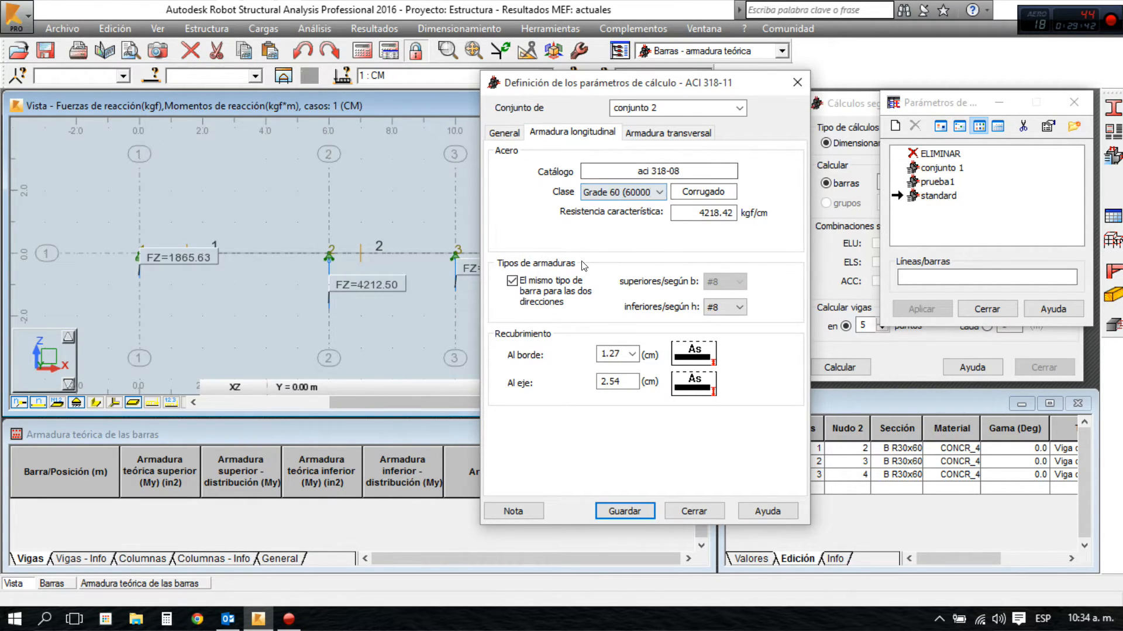
{"action": "left_click", "coordinate": [542, 281]}
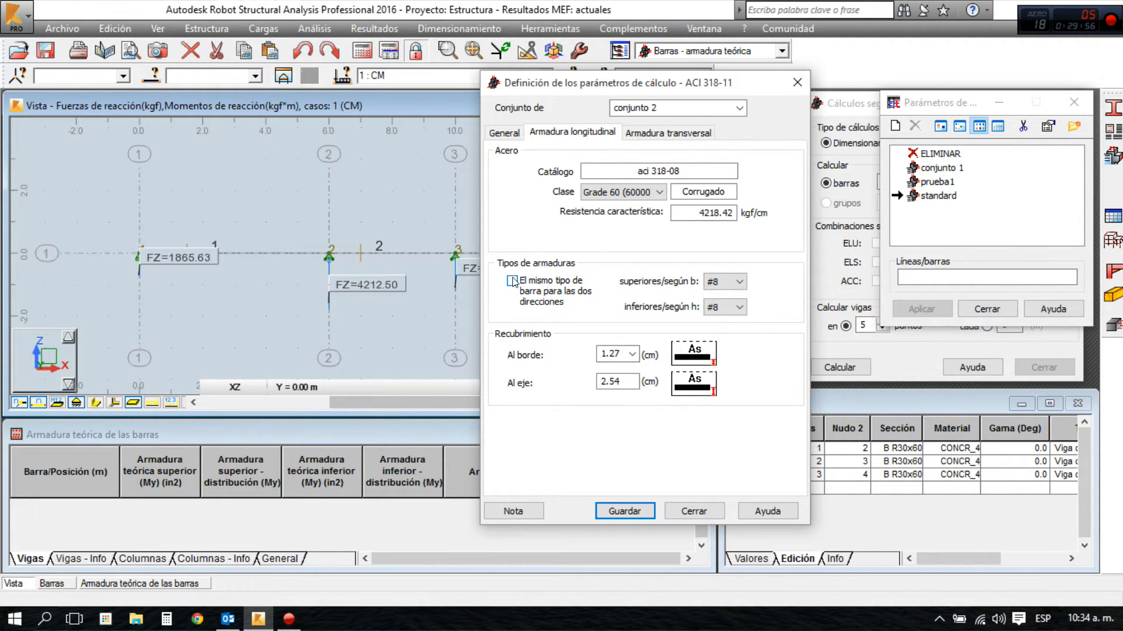
{"action": "left_click", "coordinate": [512, 282]}
{"action": "left_click", "coordinate": [730, 308]}
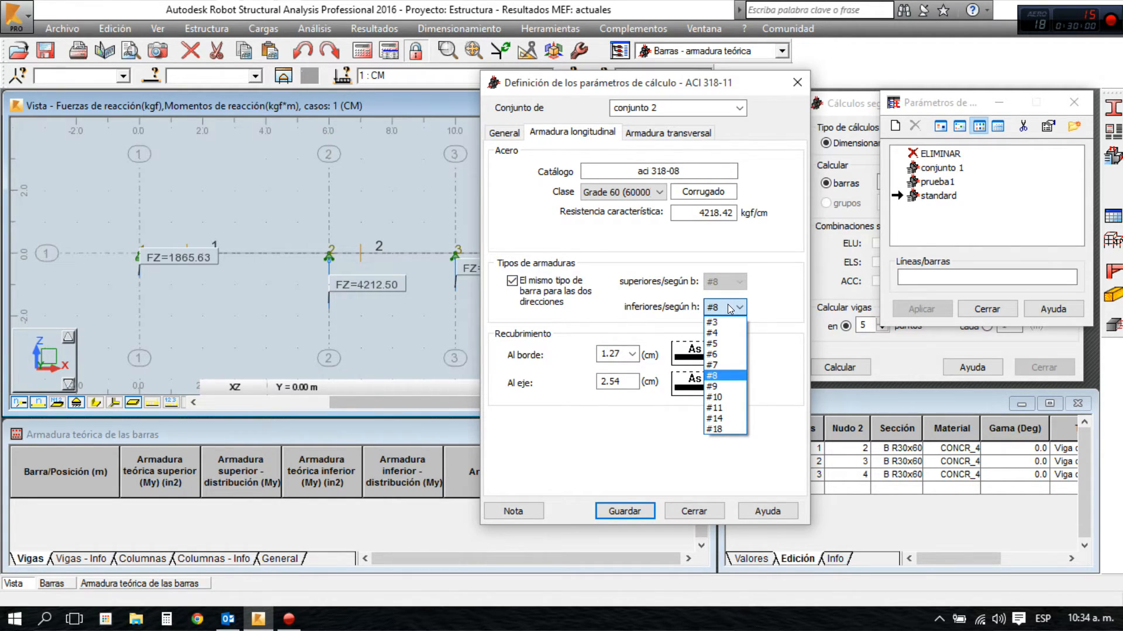
{"action": "left_click", "coordinate": [716, 344]}
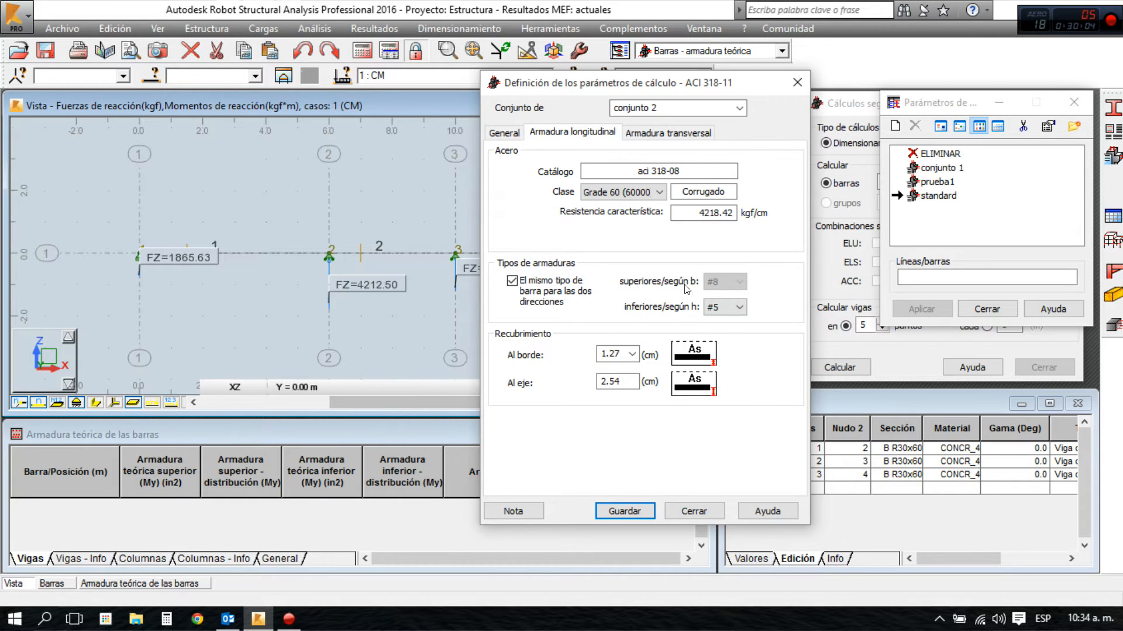
{"action": "left_click", "coordinate": [524, 292]}
{"action": "left_click", "coordinate": [729, 281]}
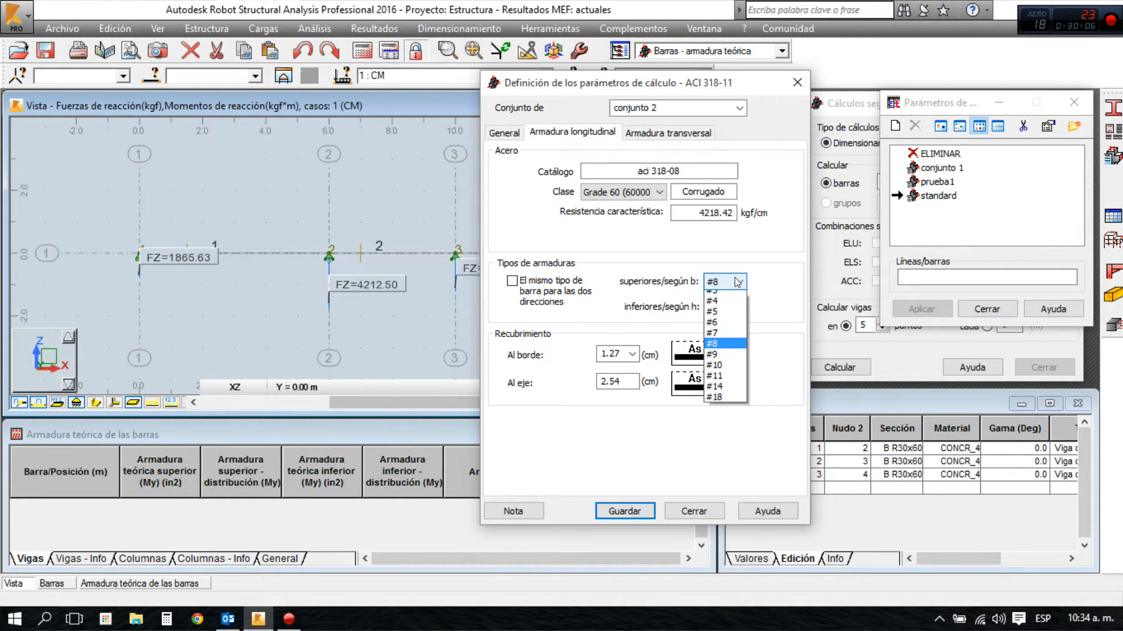
{"action": "left_click", "coordinate": [719, 316]}
{"action": "left_click", "coordinate": [511, 281]}
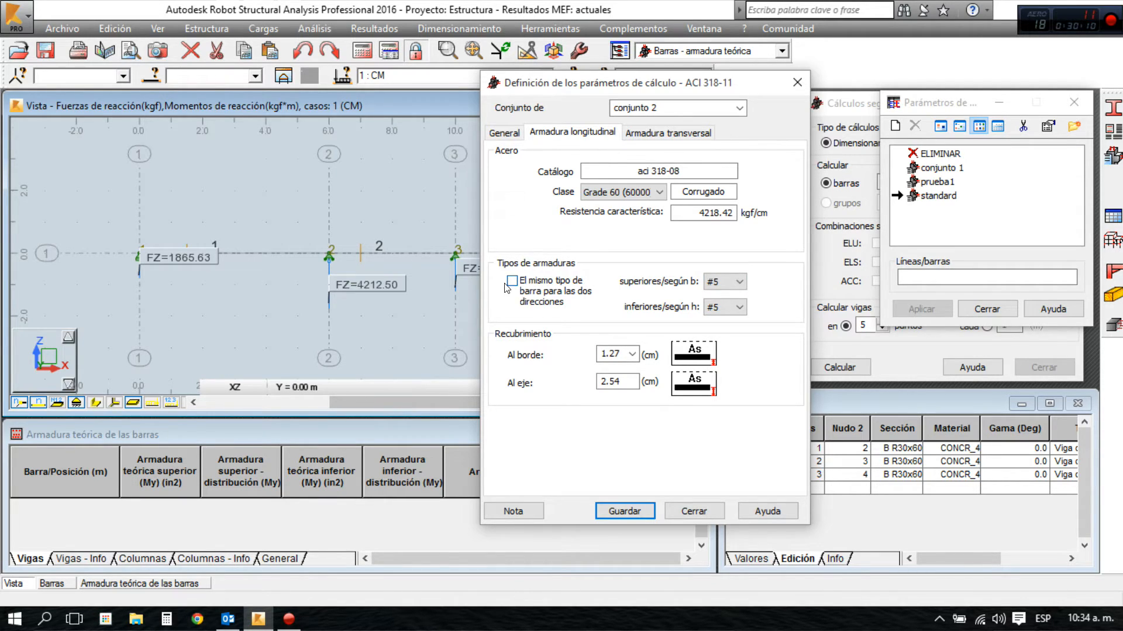
{"action": "left_click", "coordinate": [512, 281]}
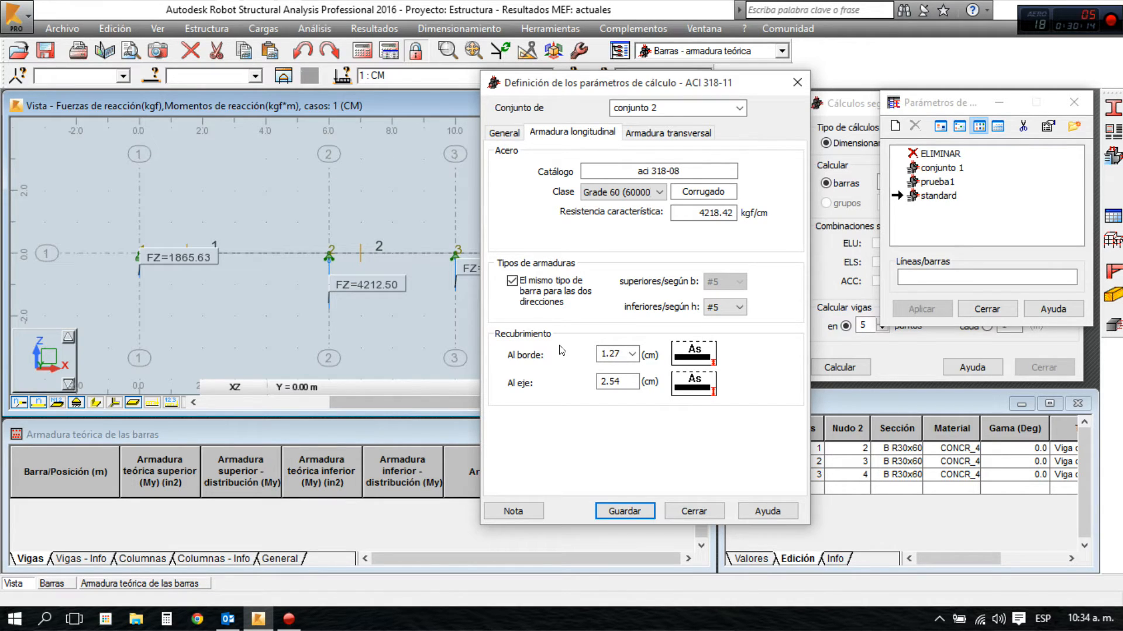
Set the longitudinal reinforcement's cover to the edge (Al borde) to 4 cm
{"action": "double_click", "coordinate": [612, 357]}
{"action": "type", "text": "4"}
{"action": "key", "text": "Tab"}
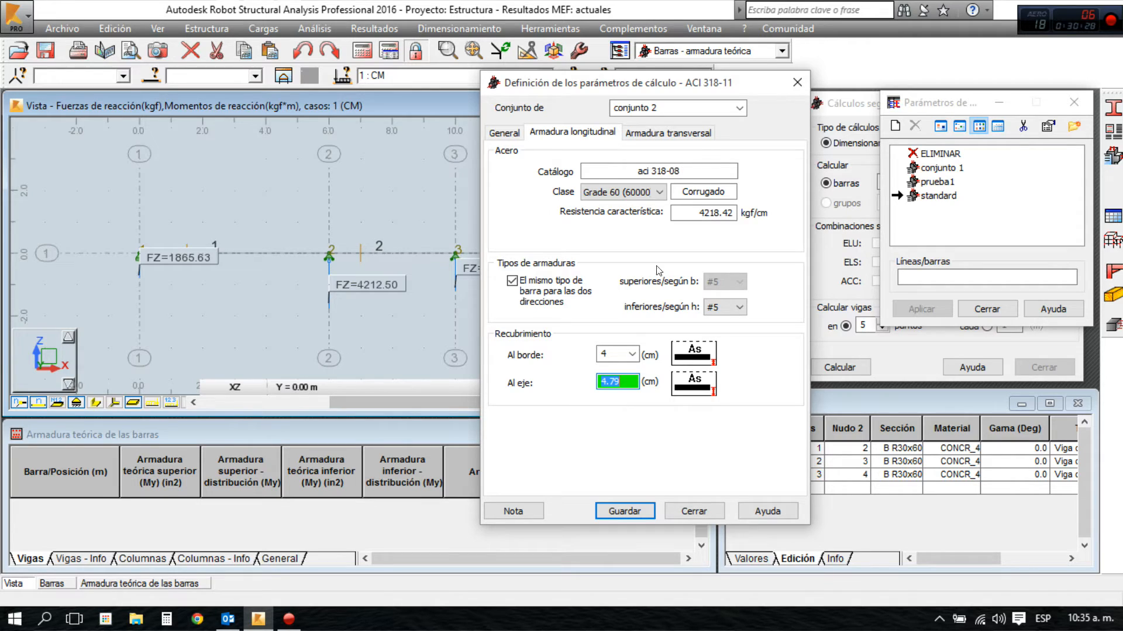
Set the transverse reinforcement to #3 stirrups, keeping 2 legs and 3 reinforcement zones, and save the conjunto 2 parameter set
{"action": "left_click", "coordinate": [684, 133]}
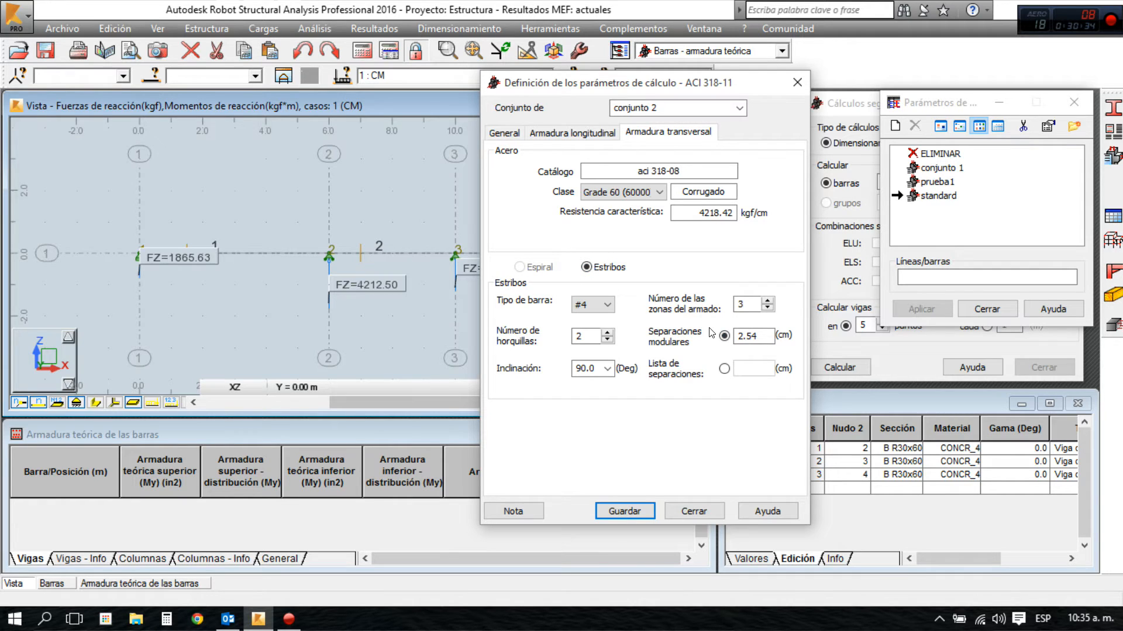
{"action": "left_click", "coordinate": [607, 304]}
{"action": "left_click", "coordinate": [581, 320]}
{"action": "double_click", "coordinate": [583, 336]}
{"action": "double_click", "coordinate": [754, 300]}
{"action": "left_click", "coordinate": [623, 512]}
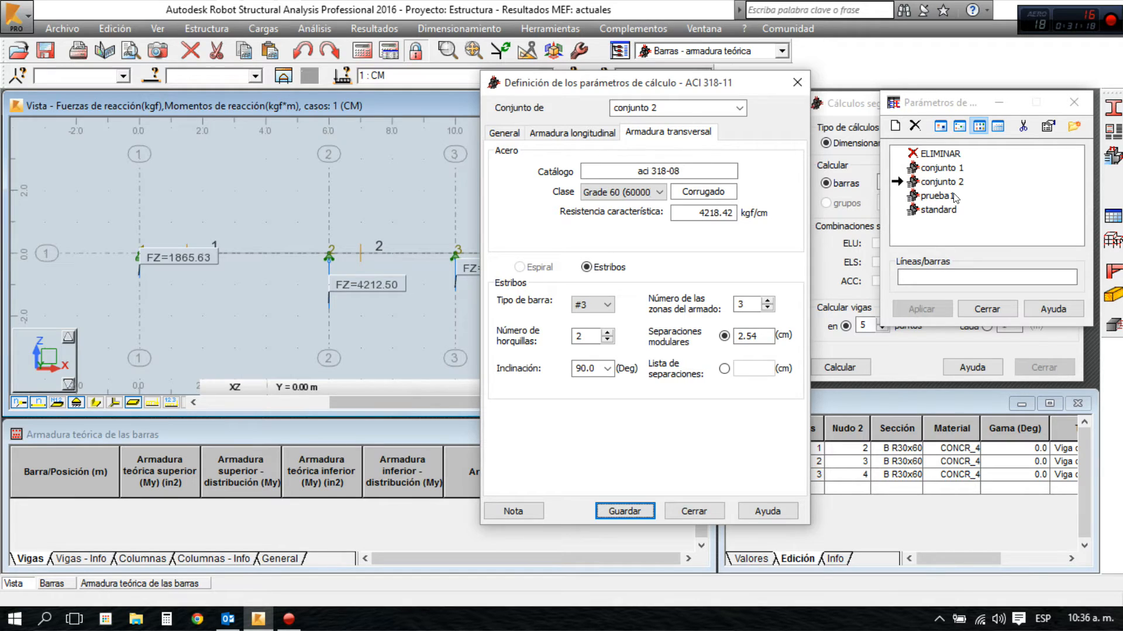
{"action": "left_click", "coordinate": [707, 516]}
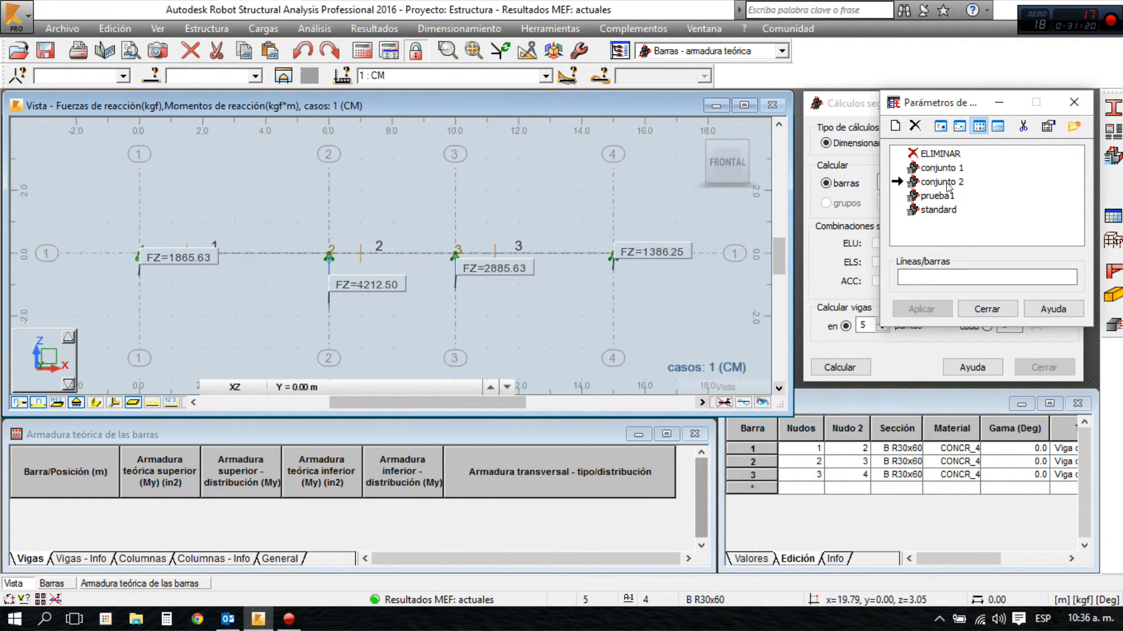
Assign the conjunto 2 parameter set to the three beam bars in the model view, accepting the database modification
{"action": "left_click", "coordinate": [948, 186]}
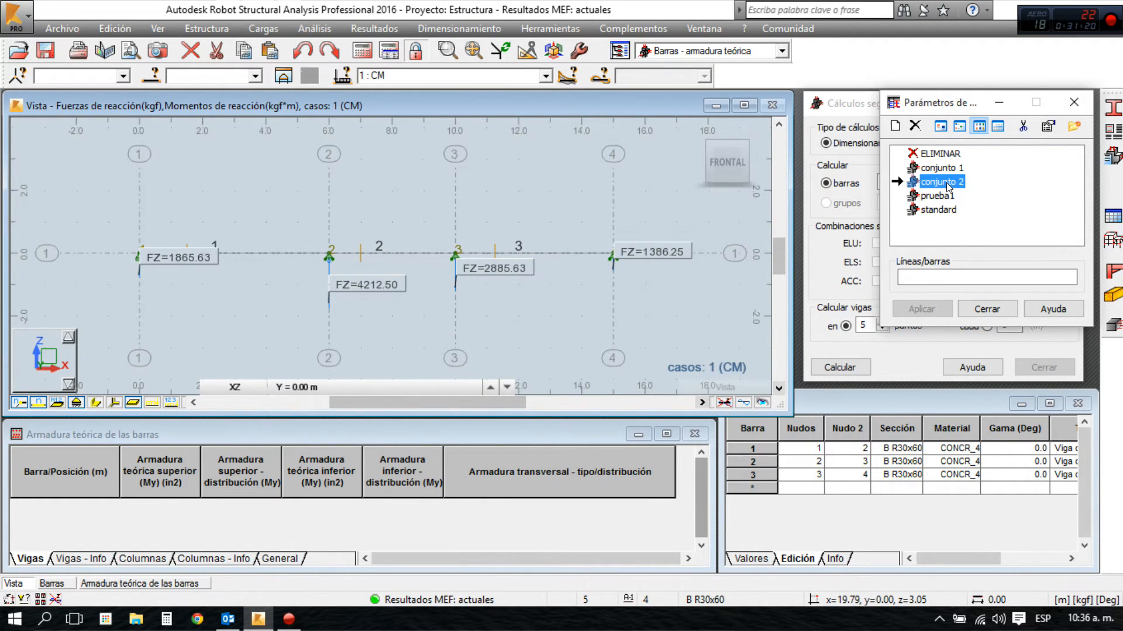
{"action": "left_click", "coordinate": [240, 251]}
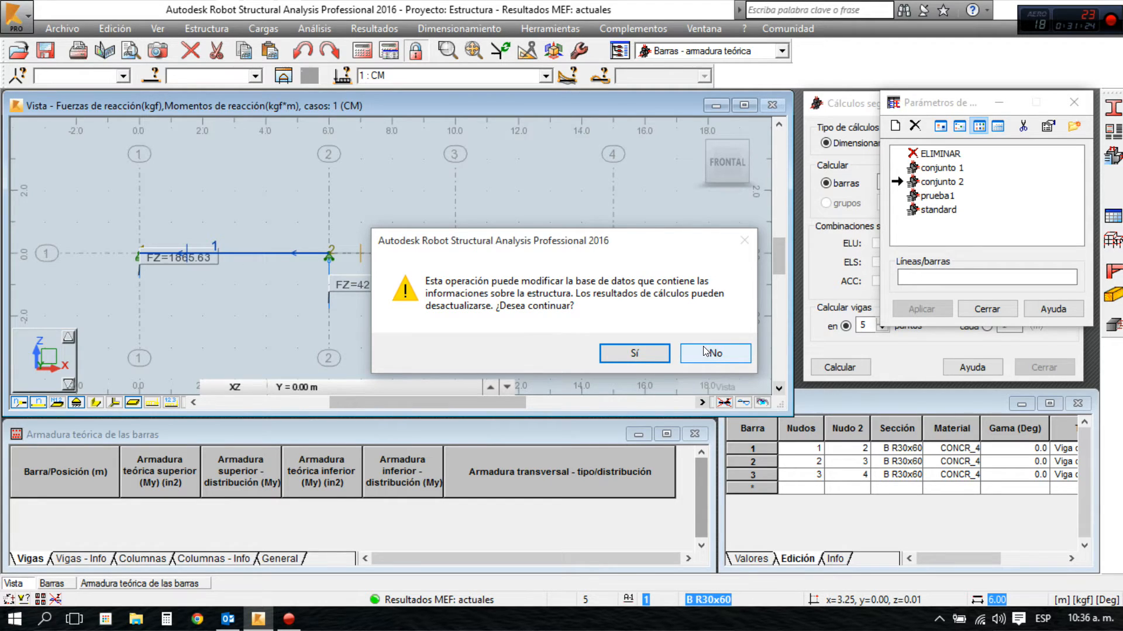
{"action": "left_click", "coordinate": [646, 354]}
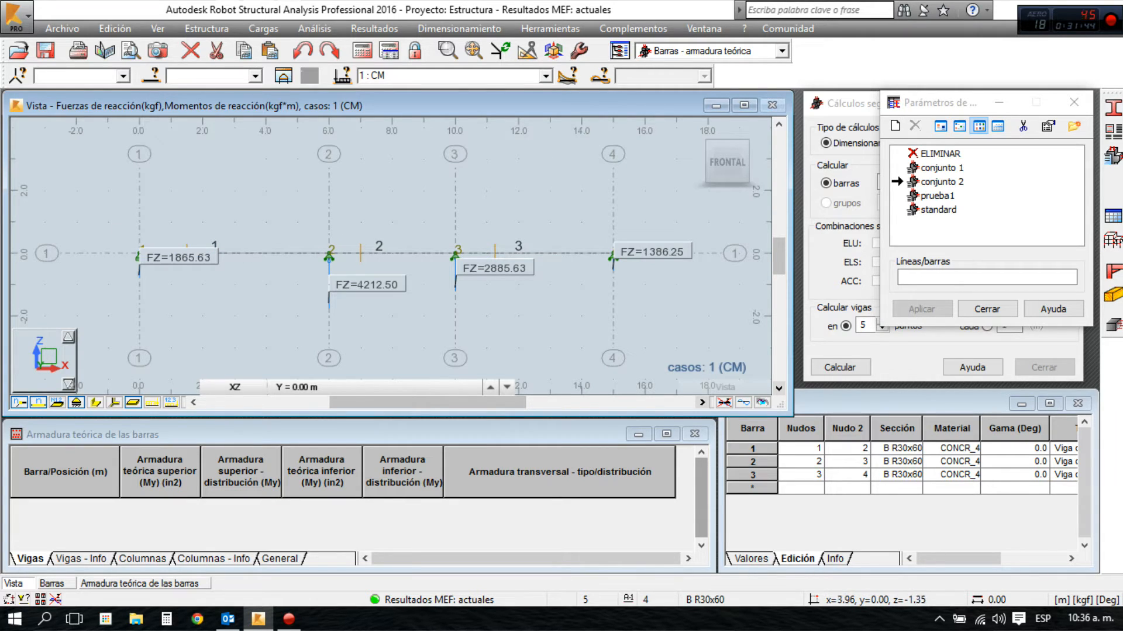
{"action": "left_click", "coordinate": [994, 308]}
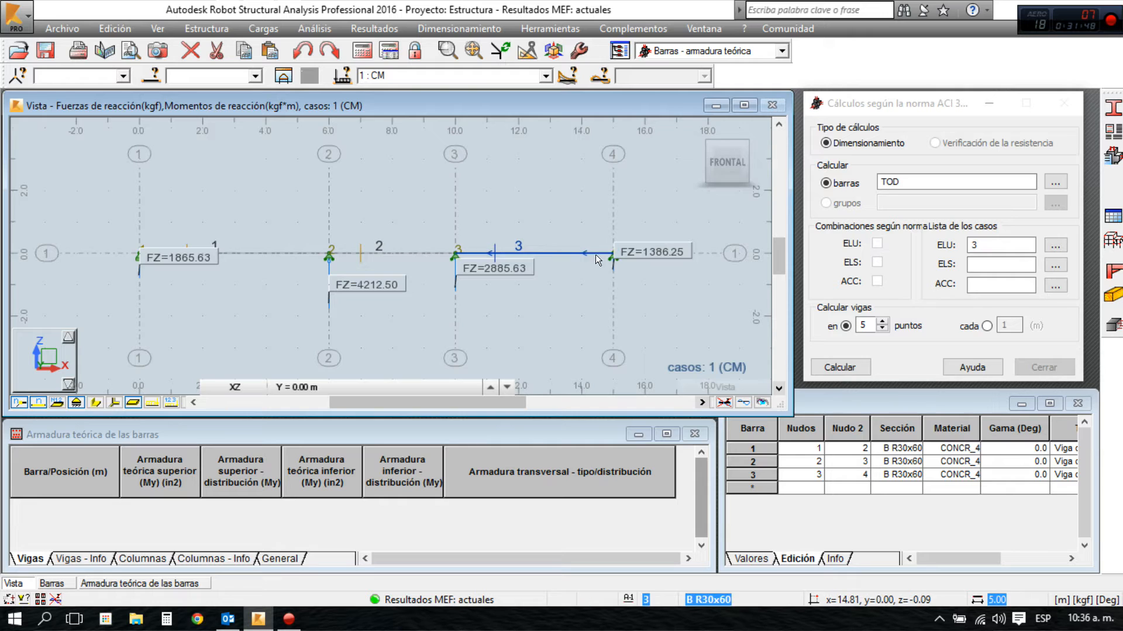
{"action": "left_click", "coordinate": [93, 559]}
{"action": "left_click", "coordinate": [136, 557]}
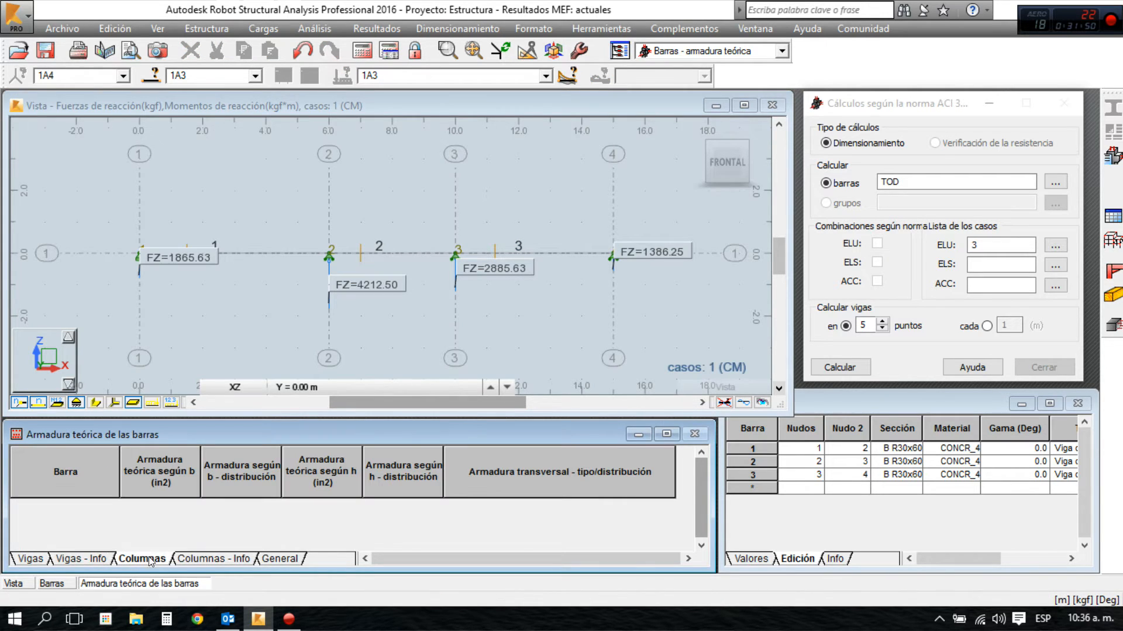
{"action": "left_click", "coordinate": [203, 561]}
{"action": "left_click", "coordinate": [290, 559]}
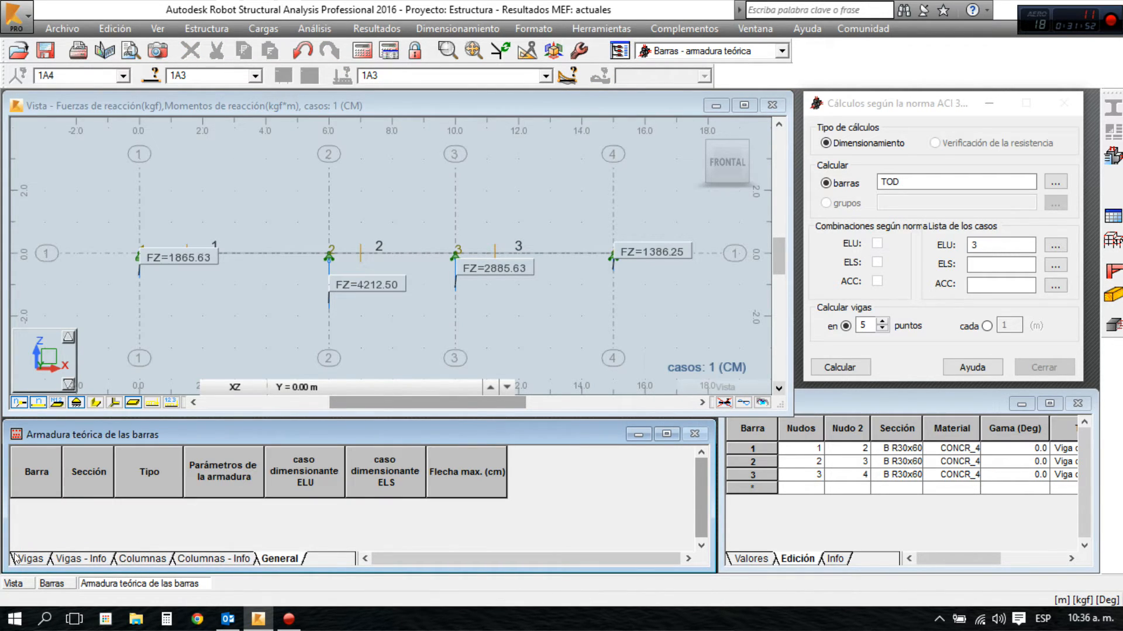
Calculate the theoretical reinforcement of all bars for ELU case 3 at 5 points per beam, showing the beam results
{"action": "left_click", "coordinate": [34, 559]}
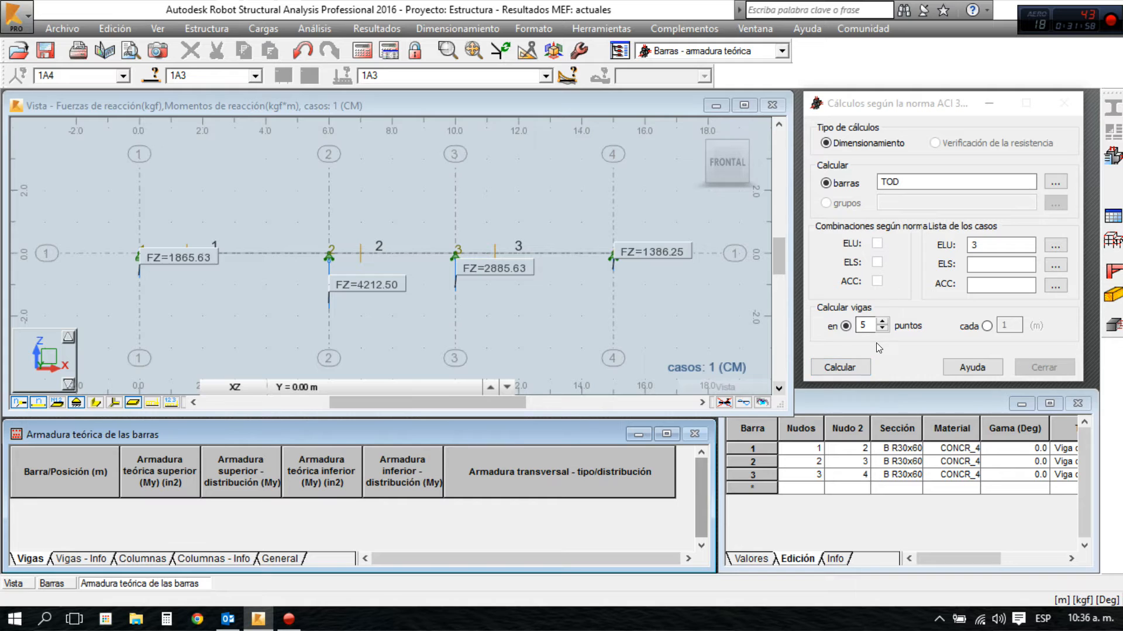
{"action": "left_click", "coordinate": [861, 367]}
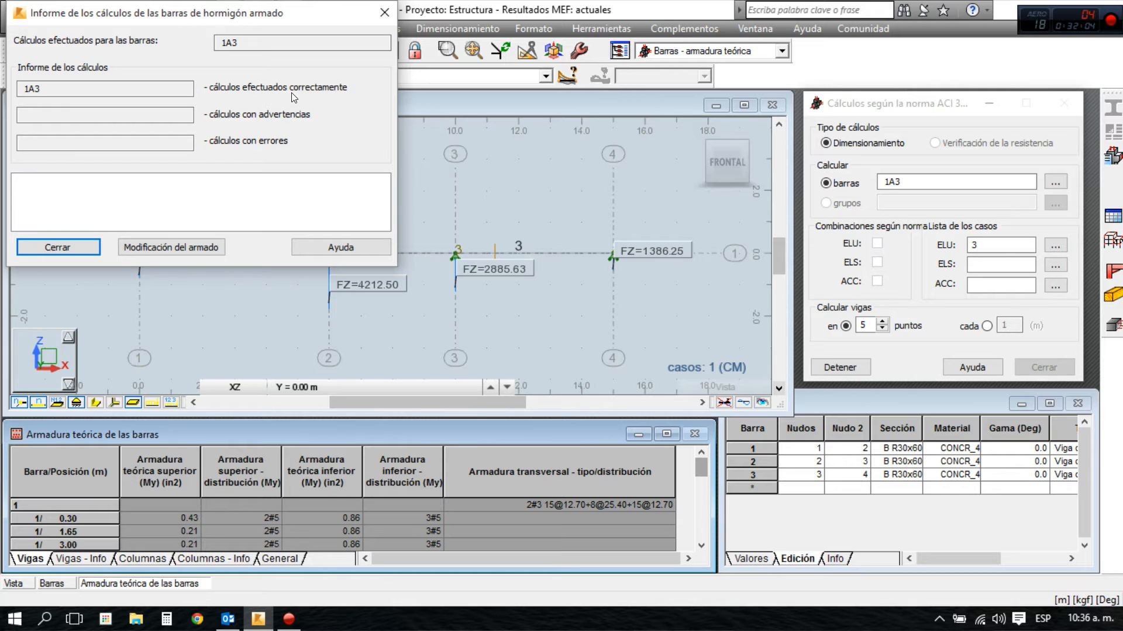
{"action": "left_click", "coordinate": [58, 248]}
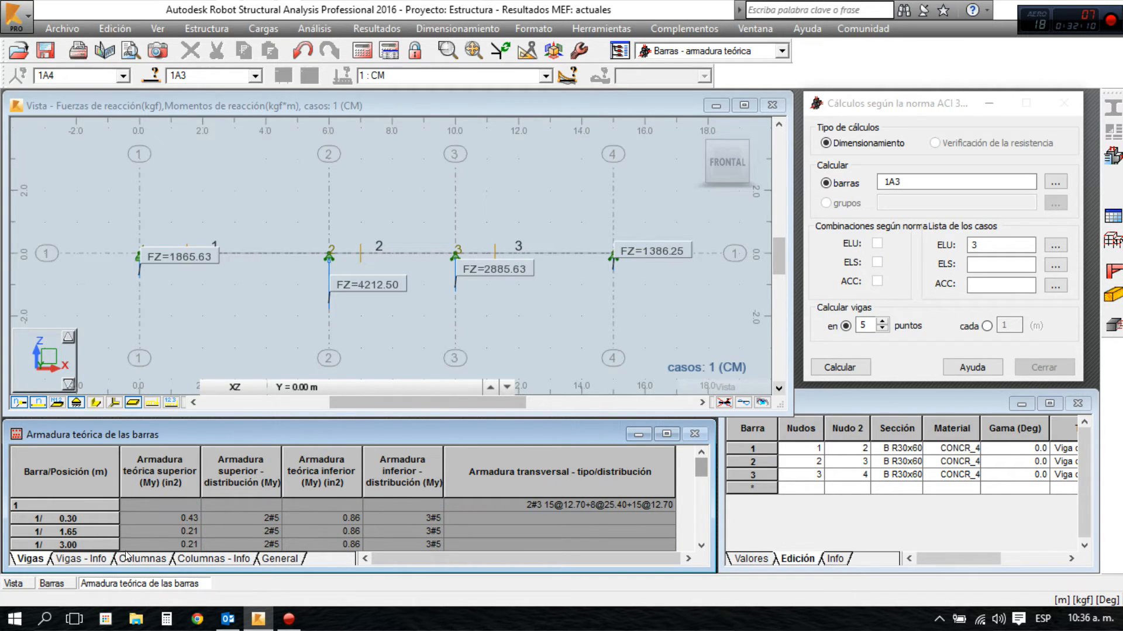
Check the parameter set and ELU design case used for bars 1, 2 and 3 in the general reinforcement results
{"action": "left_click", "coordinate": [92, 558]}
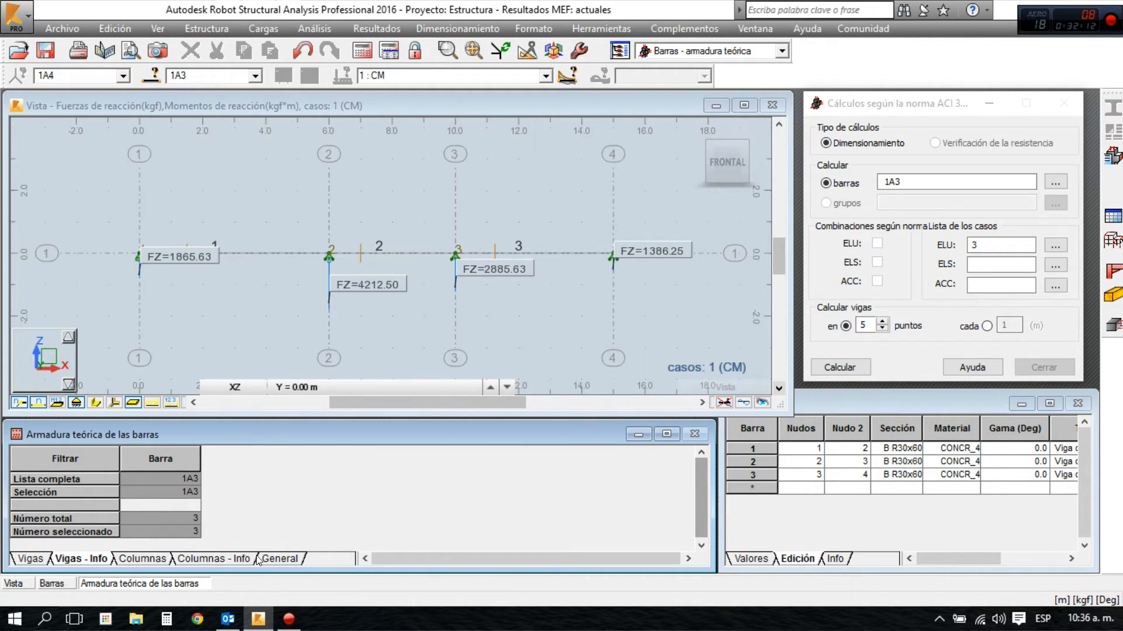
{"action": "left_click", "coordinate": [290, 559]}
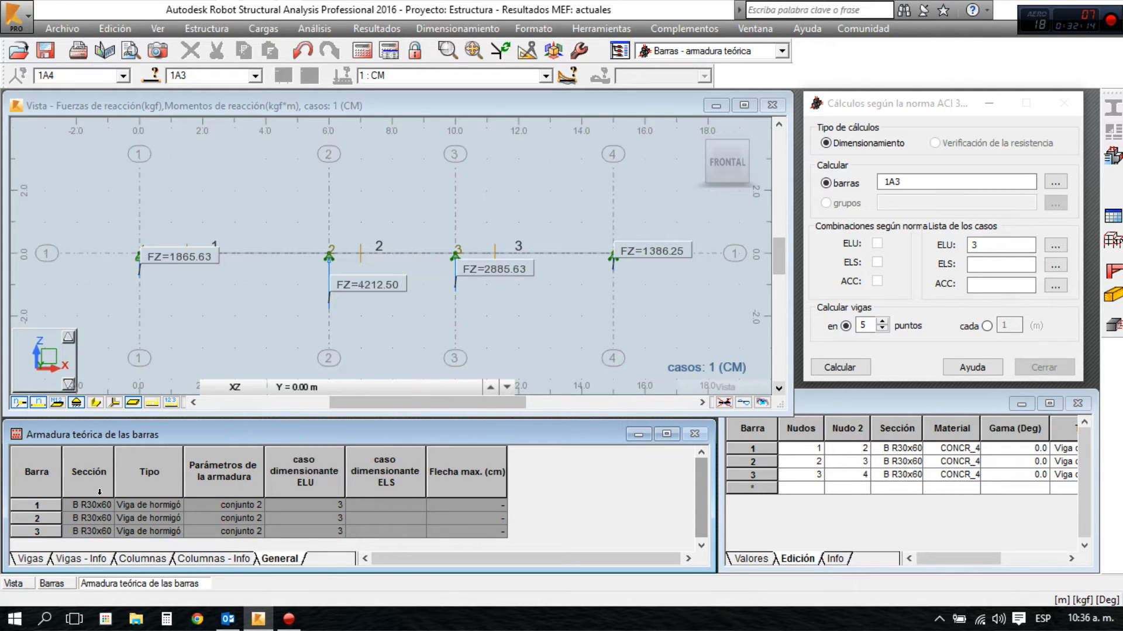
{"action": "left_click", "coordinate": [37, 501]}
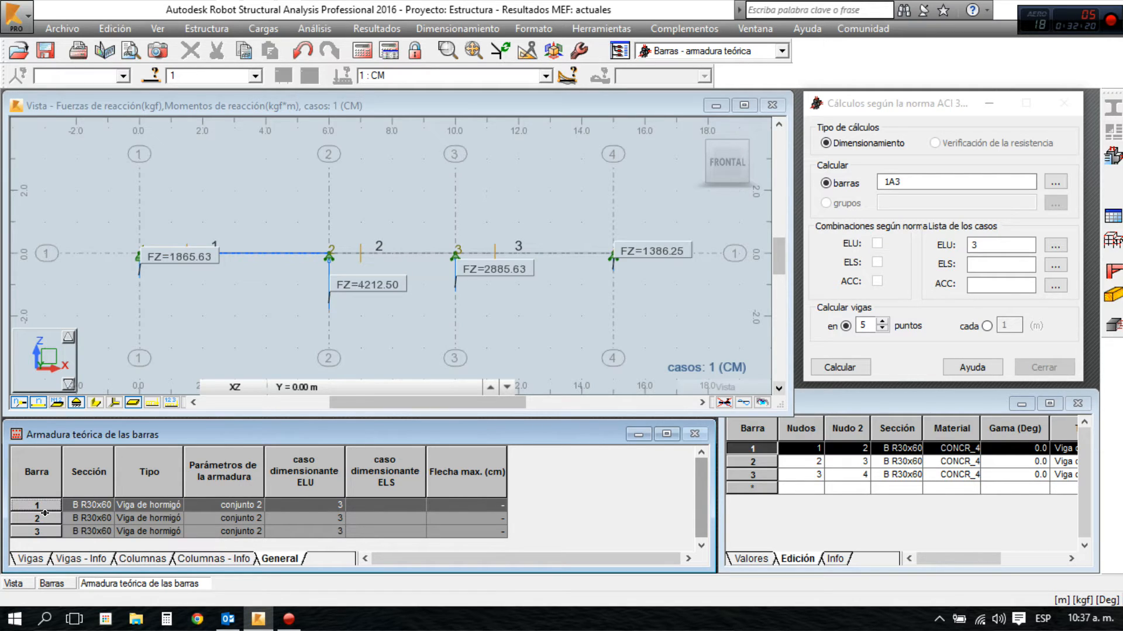
{"action": "left_click", "coordinate": [42, 515]}
{"action": "left_click", "coordinate": [44, 529]}
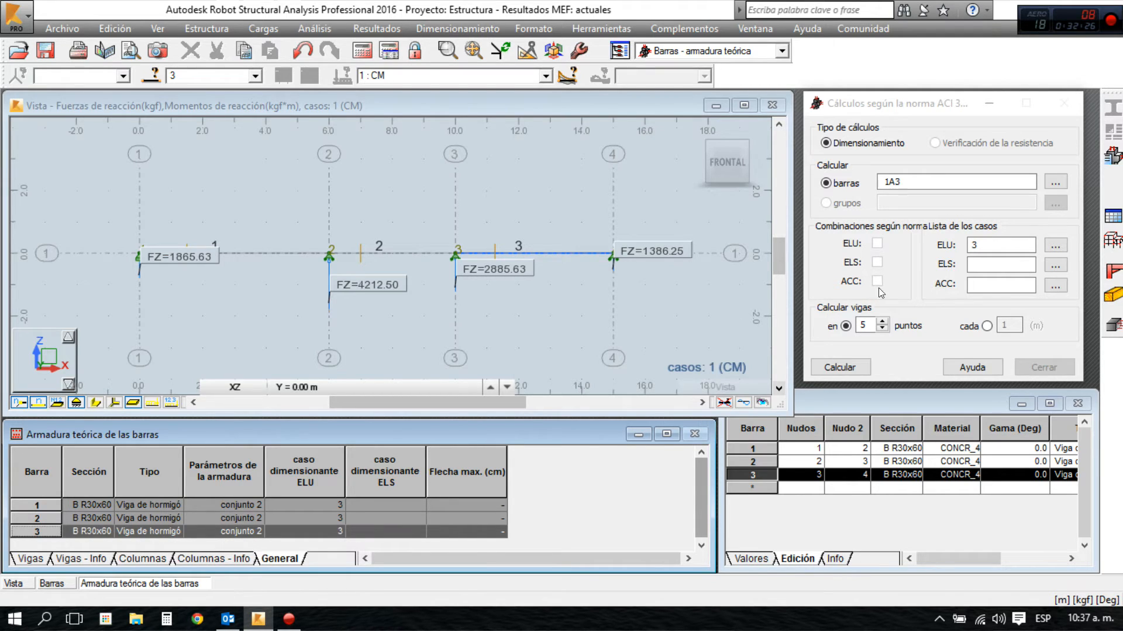
{"action": "left_click", "coordinate": [1113, 157]}
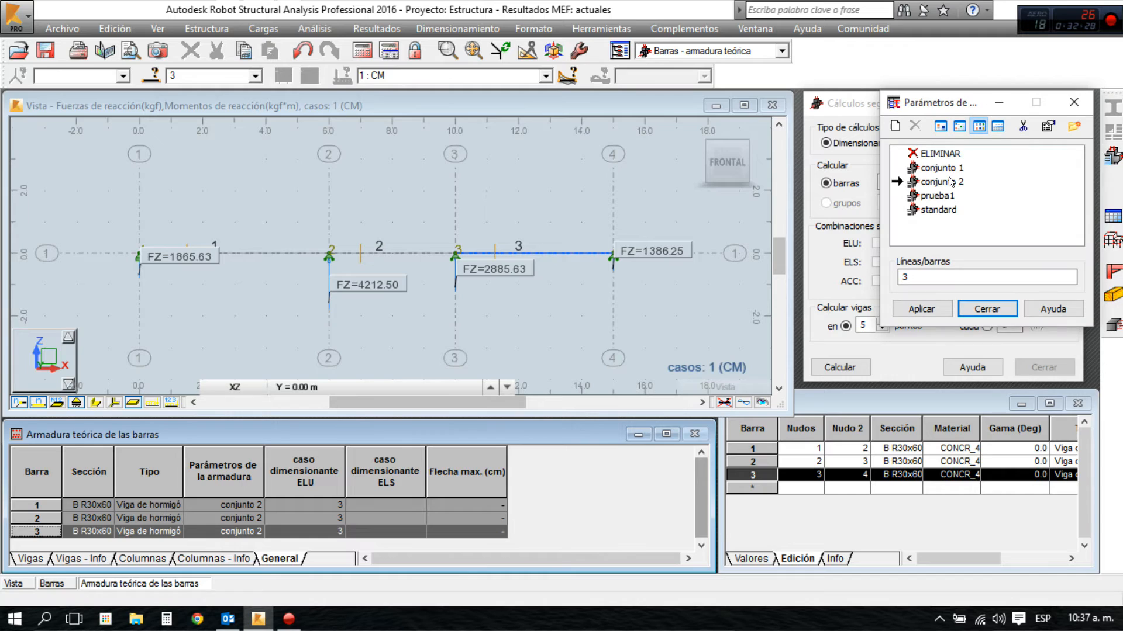
{"action": "left_click", "coordinate": [1074, 102]}
Enlarge the beams' theoretical reinforcement table and examine the upper, lower and transverse bars along each span
{"action": "left_click", "coordinate": [38, 560]}
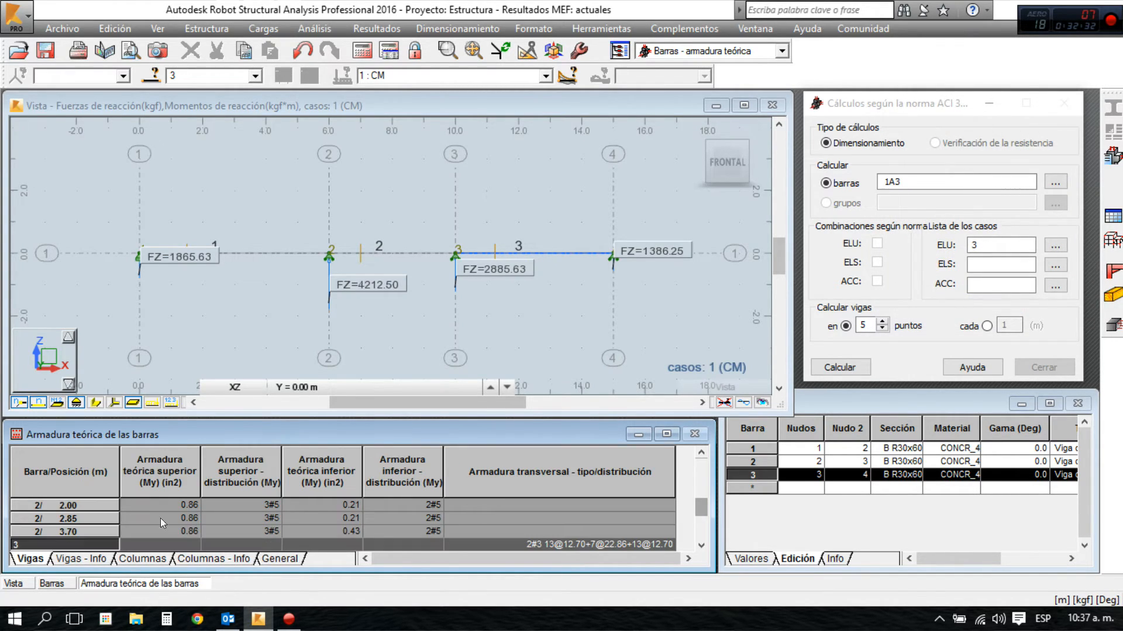
{"action": "left_click_drag", "start_coordinate": [338, 431], "coordinate": [358, 311]}
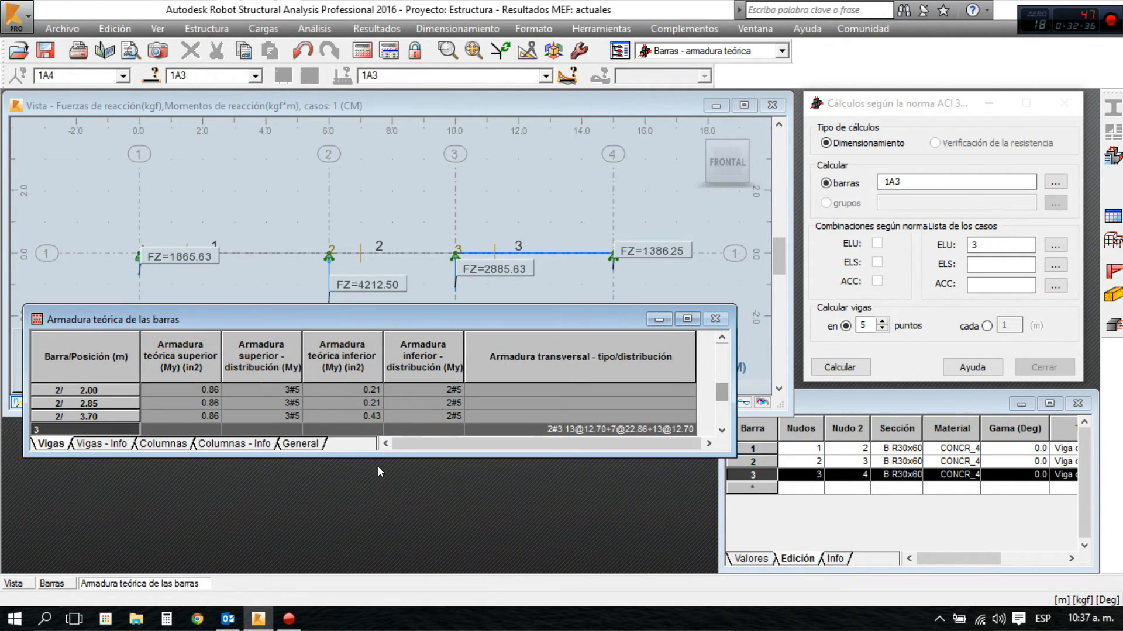
{"action": "left_click_drag", "start_coordinate": [380, 470], "coordinate": [381, 572]}
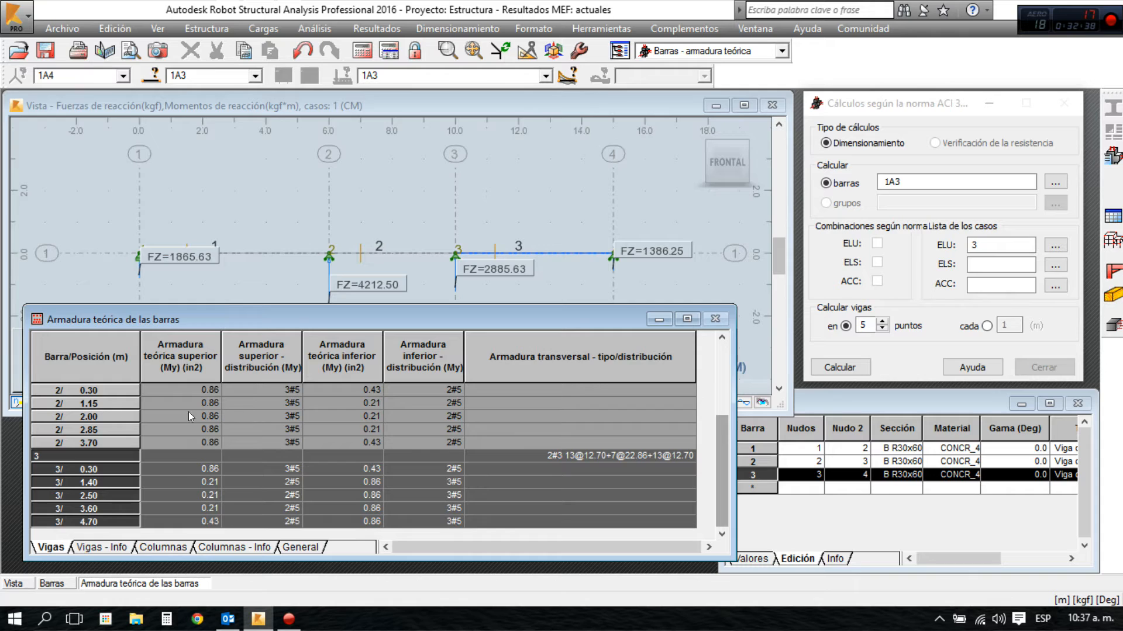
{"action": "scroll", "coordinate": [185, 404], "scroll_direction": "up", "scroll_amount": 3}
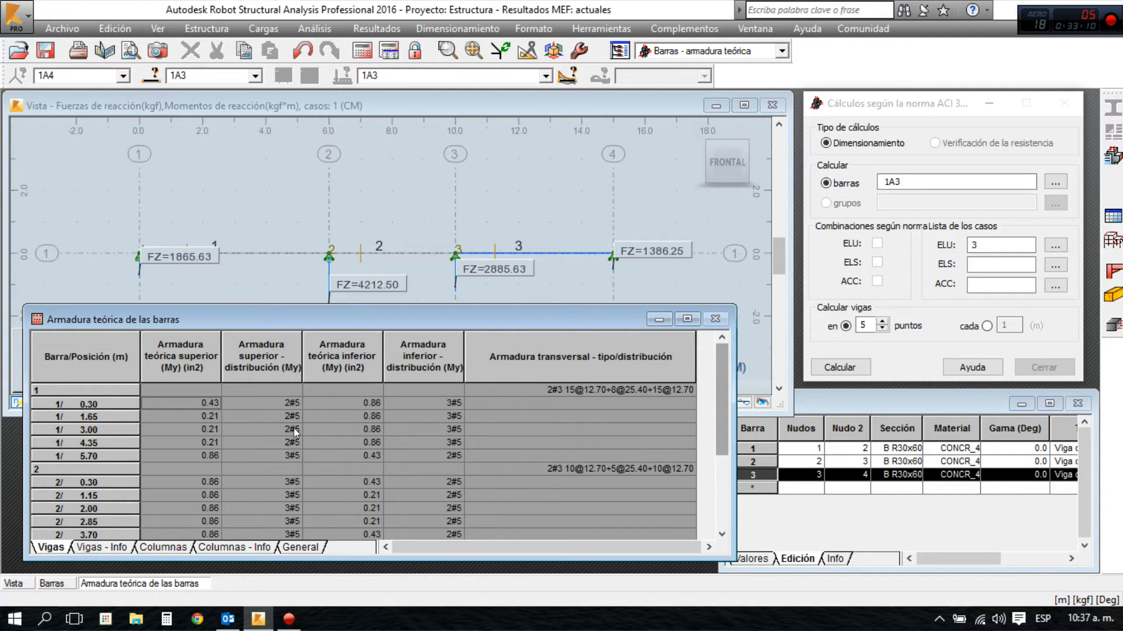
{"action": "left_click", "coordinate": [255, 459]}
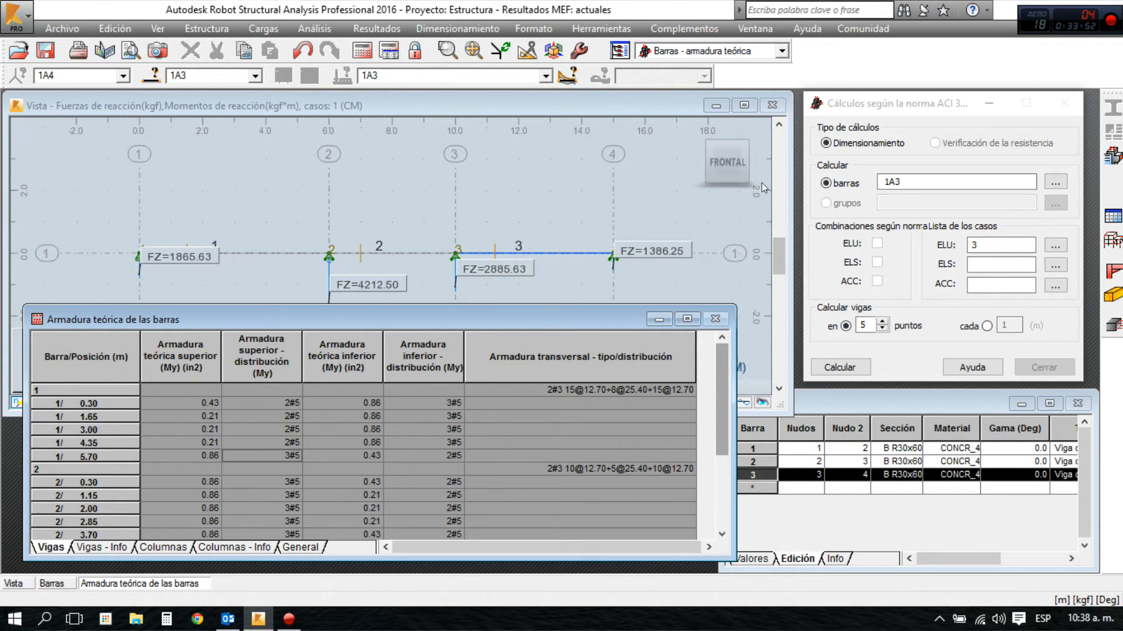
Edit conjunto 2 to allow different longitudinal bar types, set the lower bars to #6, and save over the existing set
{"action": "left_click", "coordinate": [1112, 155]}
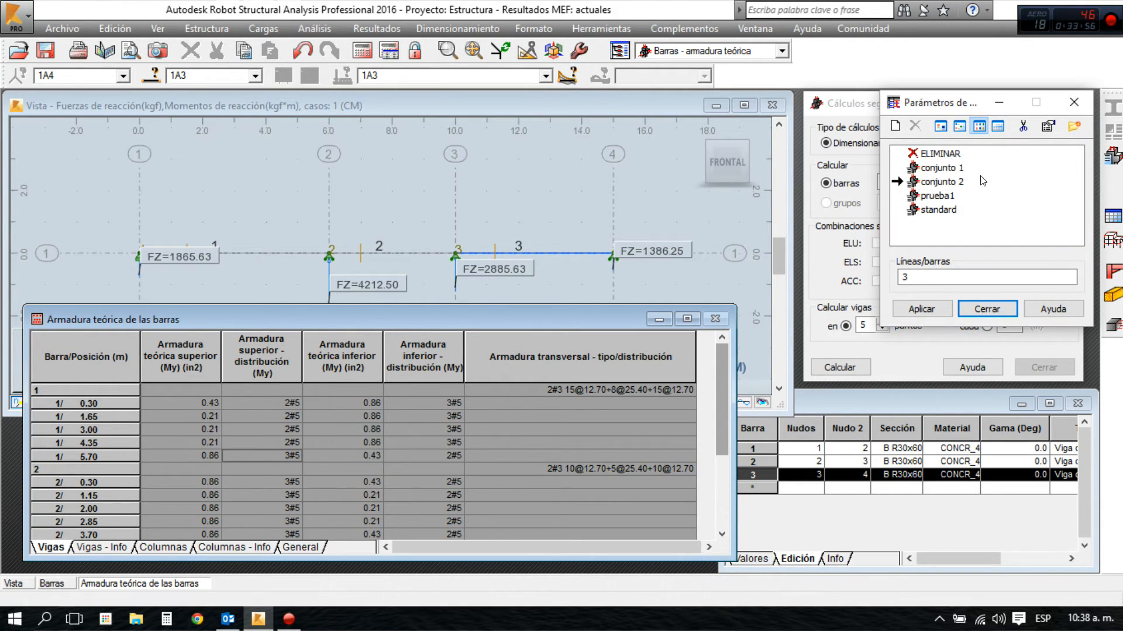
{"action": "left_click", "coordinate": [949, 181]}
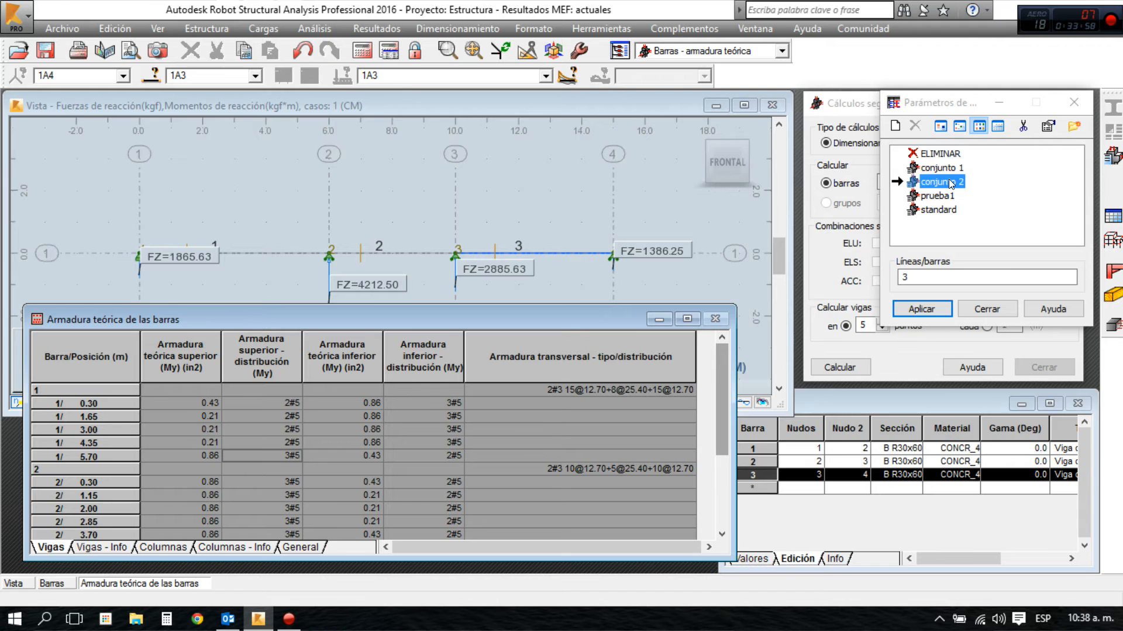
{"action": "double_click", "coordinate": [949, 181]}
{"action": "left_click_drag", "start_coordinate": [911, 23], "coordinate": [665, 93]}
{"action": "left_click", "coordinate": [659, 132]}
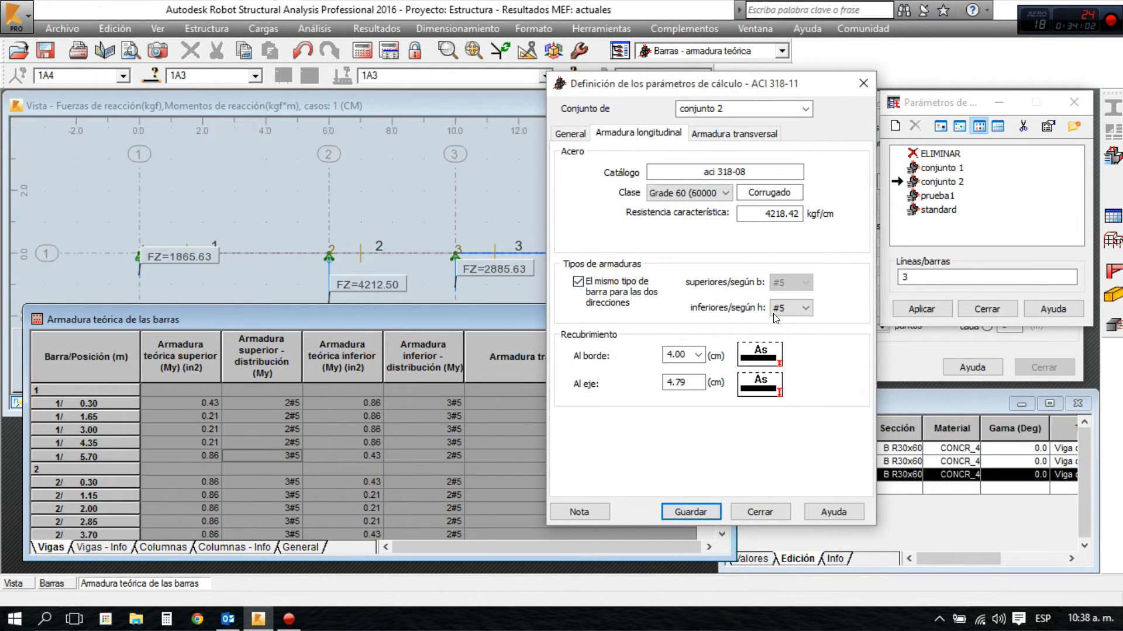
{"action": "left_click", "coordinate": [646, 285]}
{"action": "left_click", "coordinate": [793, 310]}
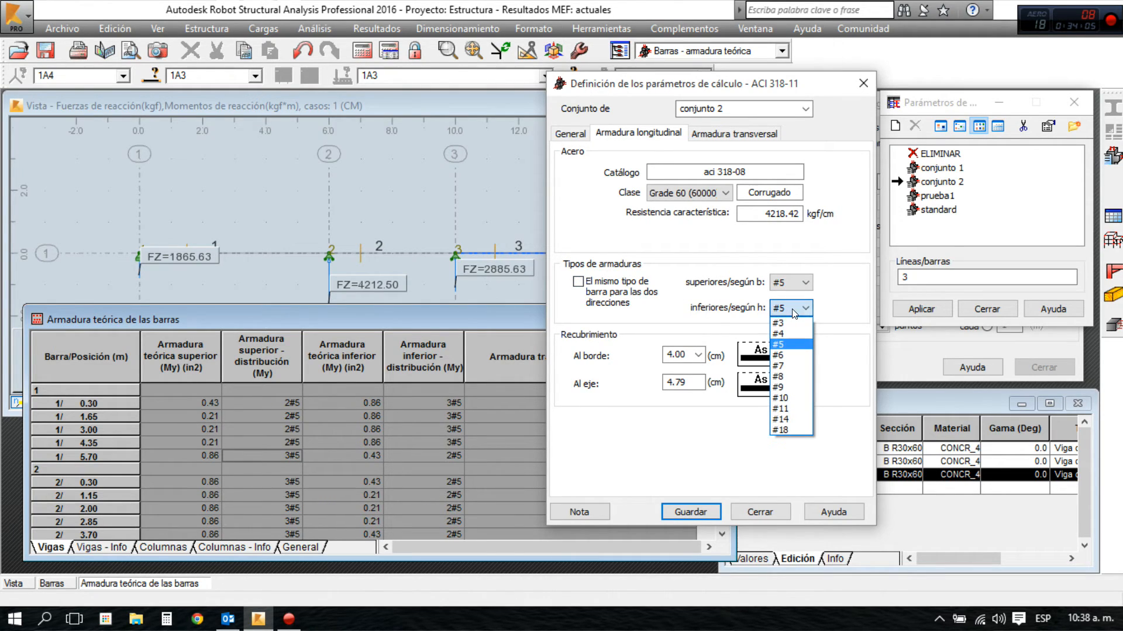
{"action": "left_click", "coordinate": [790, 355]}
{"action": "left_click", "coordinate": [690, 510]}
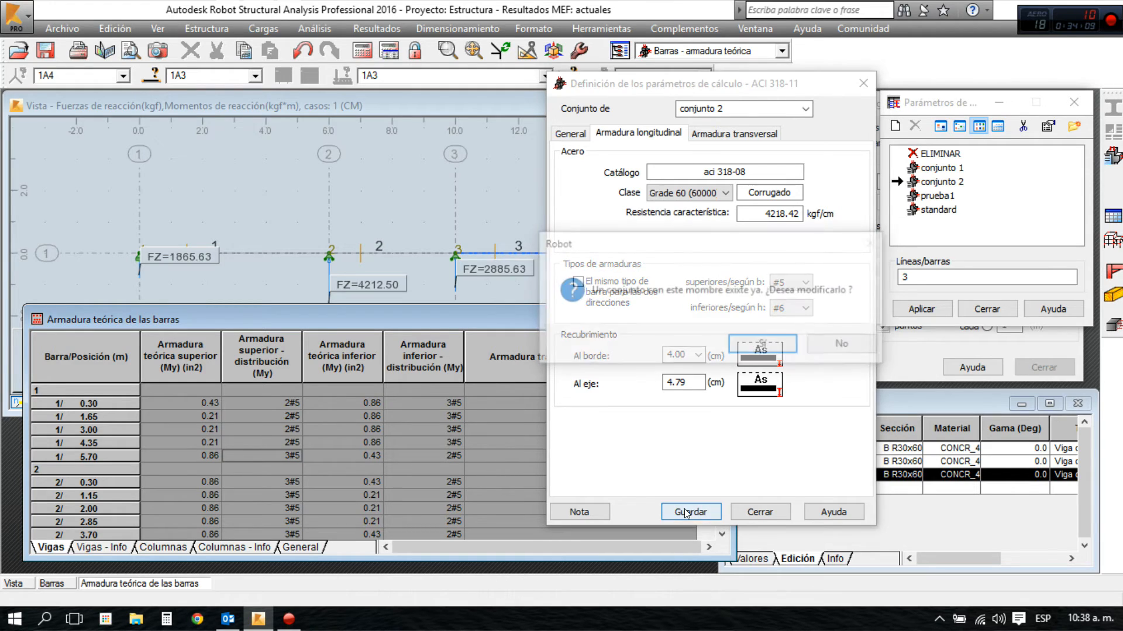
{"action": "left_click", "coordinate": [761, 347]}
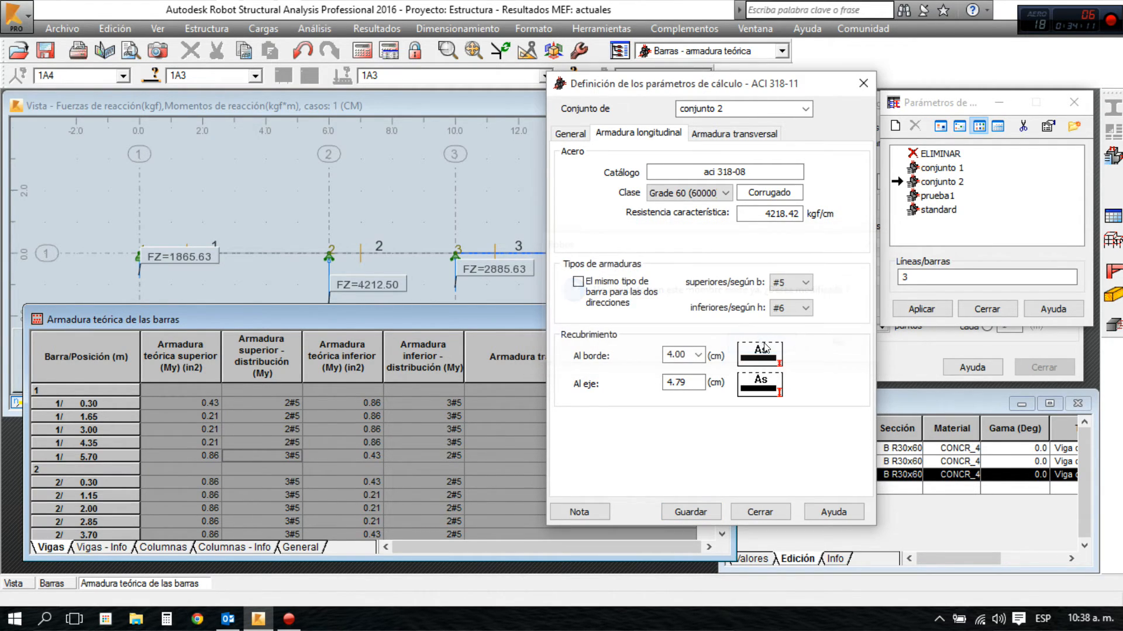
{"action": "left_click", "coordinate": [759, 512]}
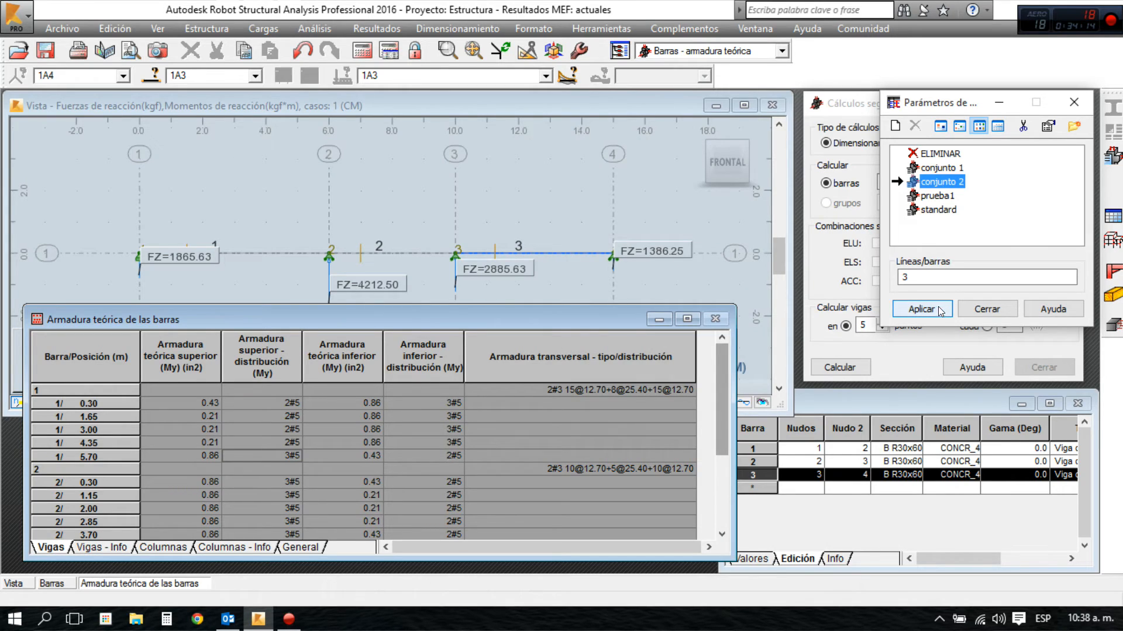
Apply the modified conjunto 2 to bar 3 and recalculate the theoretical reinforcement of bars 1 to 3
{"action": "left_click", "coordinate": [934, 310]}
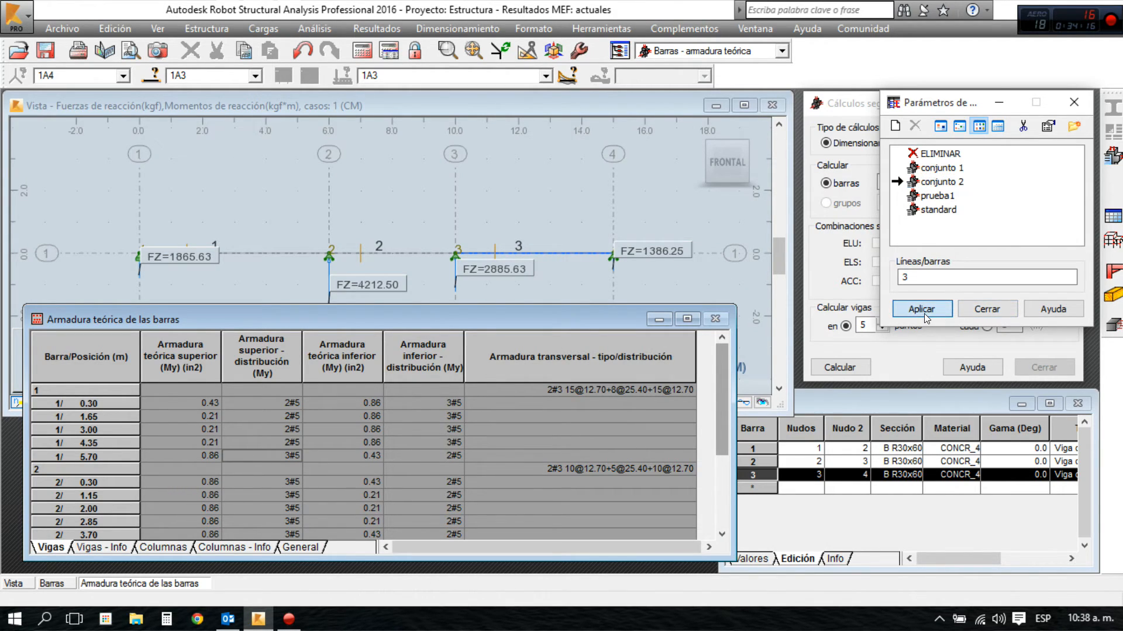
{"action": "left_click", "coordinate": [983, 314]}
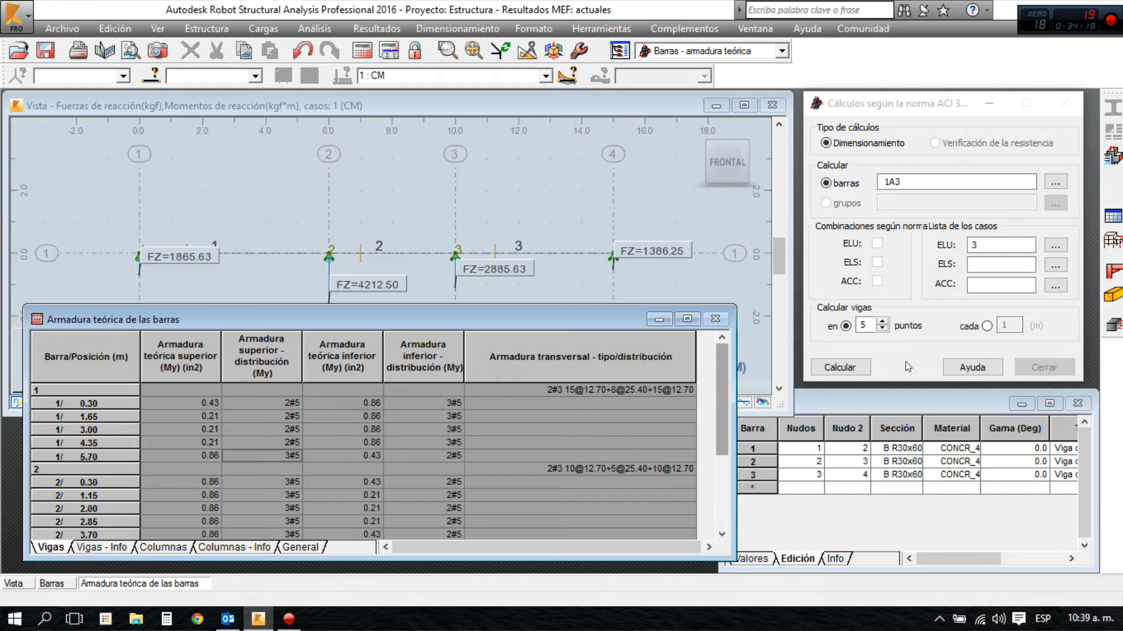
{"action": "left_click", "coordinate": [849, 367]}
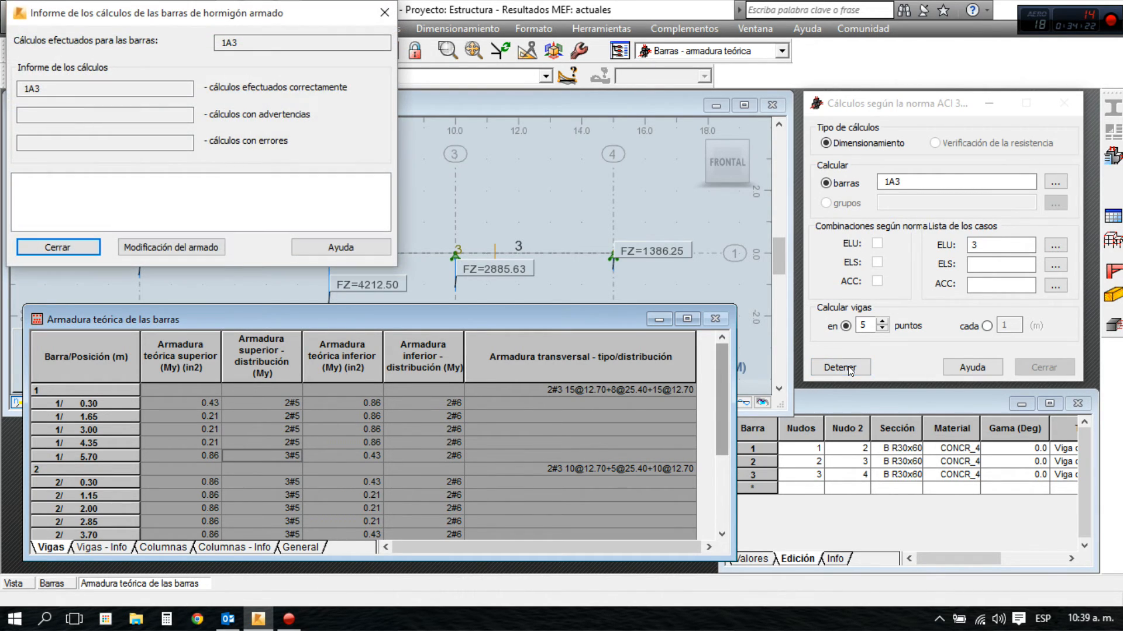
{"action": "left_click", "coordinate": [57, 247]}
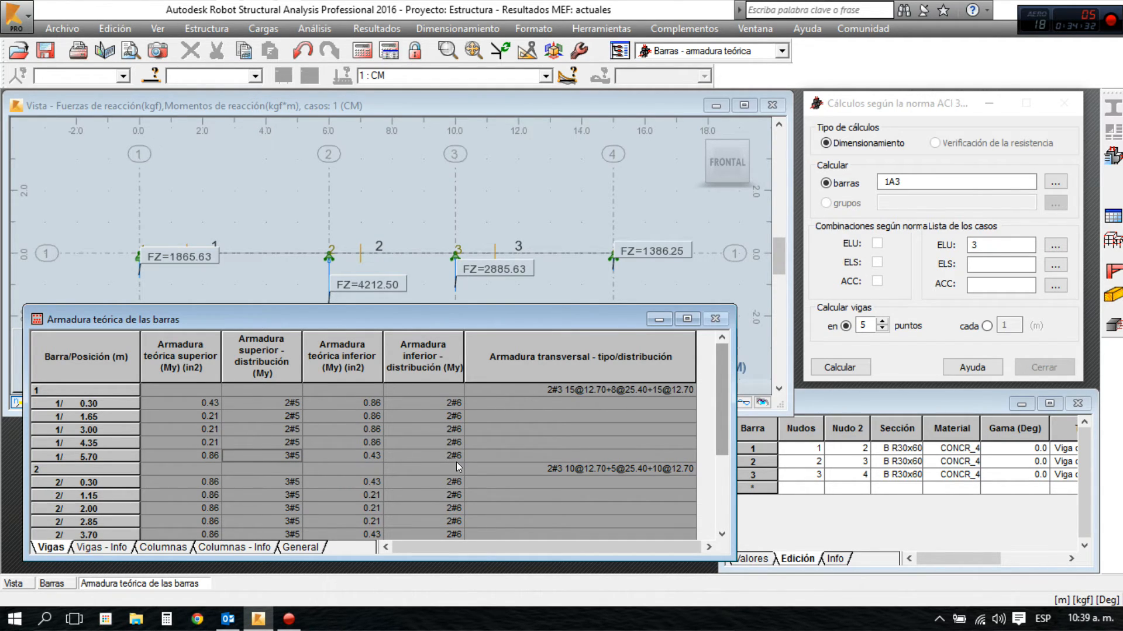
Examine the recalculated beam reinforcement table, comparing the upper and lower bars at each position of bar 1
{"action": "scroll", "coordinate": [459, 462], "scroll_direction": "down", "scroll_amount": 1}
{"action": "scroll", "coordinate": [460, 459], "scroll_direction": "up", "scroll_amount": 1}
{"action": "scroll", "coordinate": [462, 460], "scroll_direction": "down", "scroll_amount": 1}
{"action": "scroll", "coordinate": [462, 460], "scroll_direction": "up", "scroll_amount": 1}
{"action": "scroll", "coordinate": [165, 440], "scroll_direction": "down", "scroll_amount": 2}
{"action": "scroll", "coordinate": [167, 440], "scroll_direction": "up", "scroll_amount": 2}
{"action": "scroll", "coordinate": [54, 474], "scroll_direction": "down", "scroll_amount": 2}
{"action": "scroll", "coordinate": [99, 421], "scroll_direction": "up", "scroll_amount": 2}
{"action": "left_click_drag", "start_coordinate": [102, 407], "coordinate": [480, 455]}
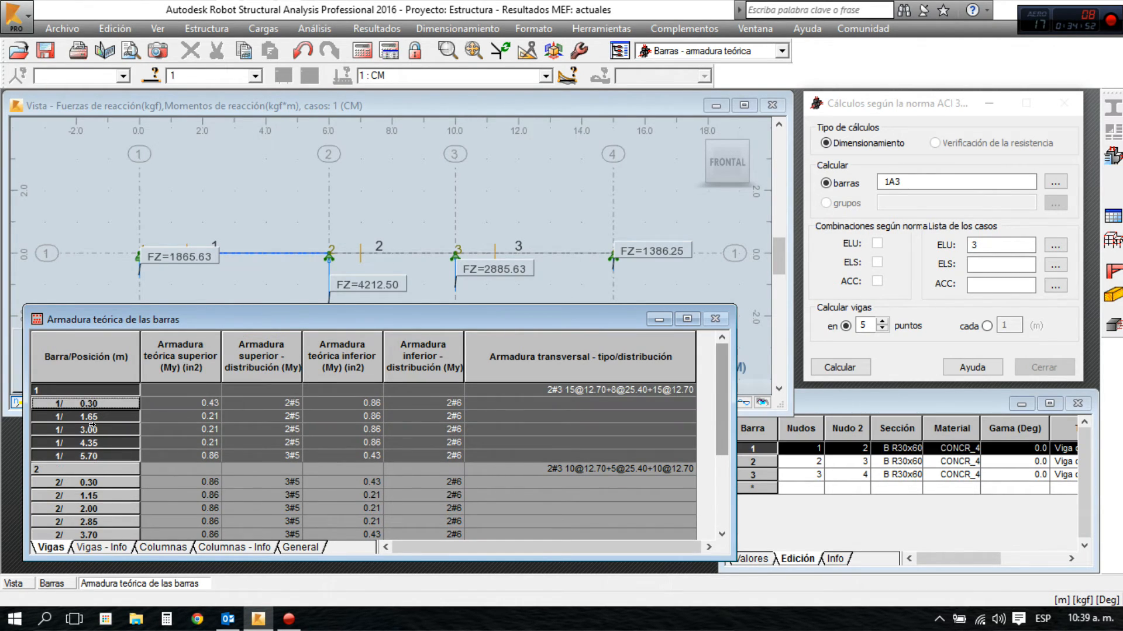
{"action": "left_click", "coordinate": [575, 435]}
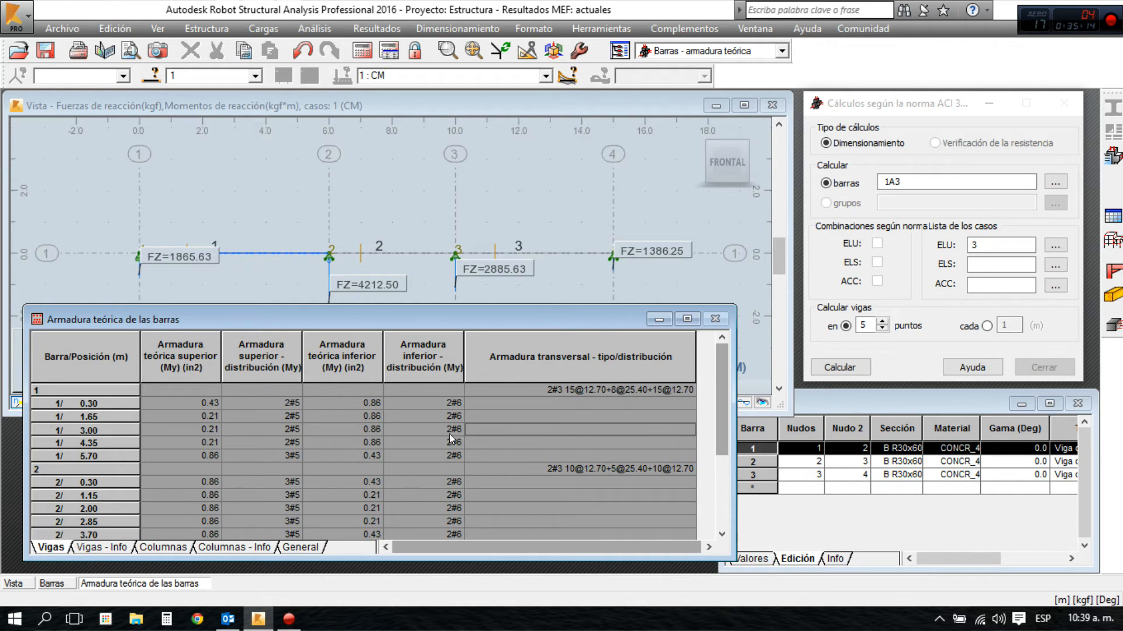
Review the reinforcement table's beam info, column, column info and general pages, and return to the beam results
{"action": "mouse_move", "coordinate": [572, 320]}
{"action": "left_mouse_down"}
{"action": "mouse_move", "coordinate": [583, 298]}
{"action": "mouse_move", "coordinate": [570, 343]}
{"action": "mouse_move", "coordinate": [577, 320]}
{"action": "left_mouse_up"}
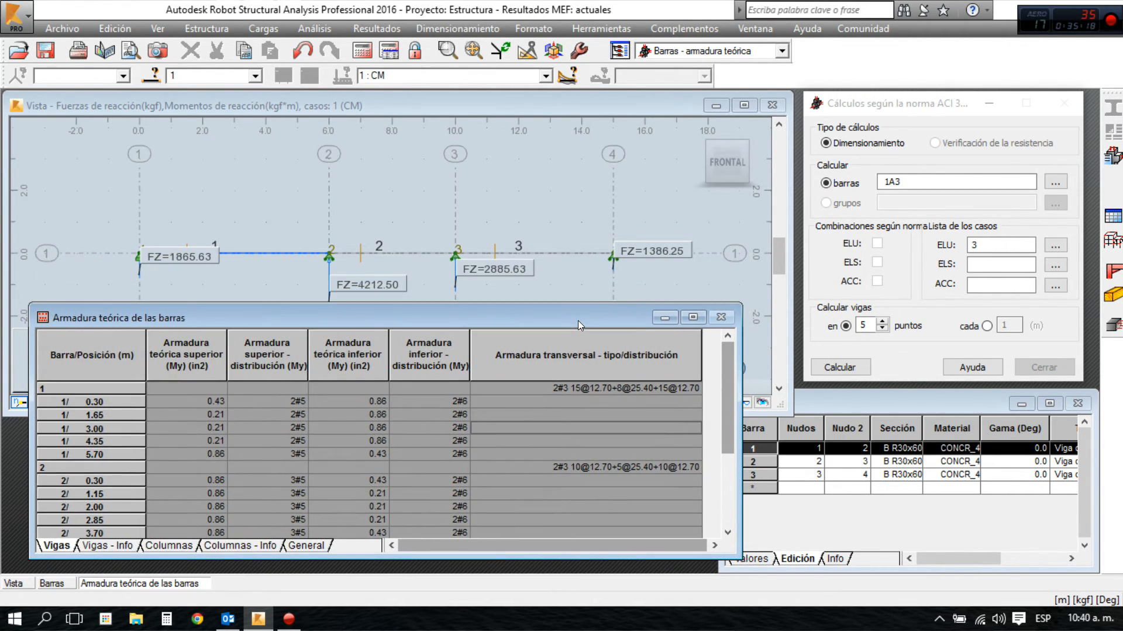
{"action": "left_click", "coordinate": [125, 546]}
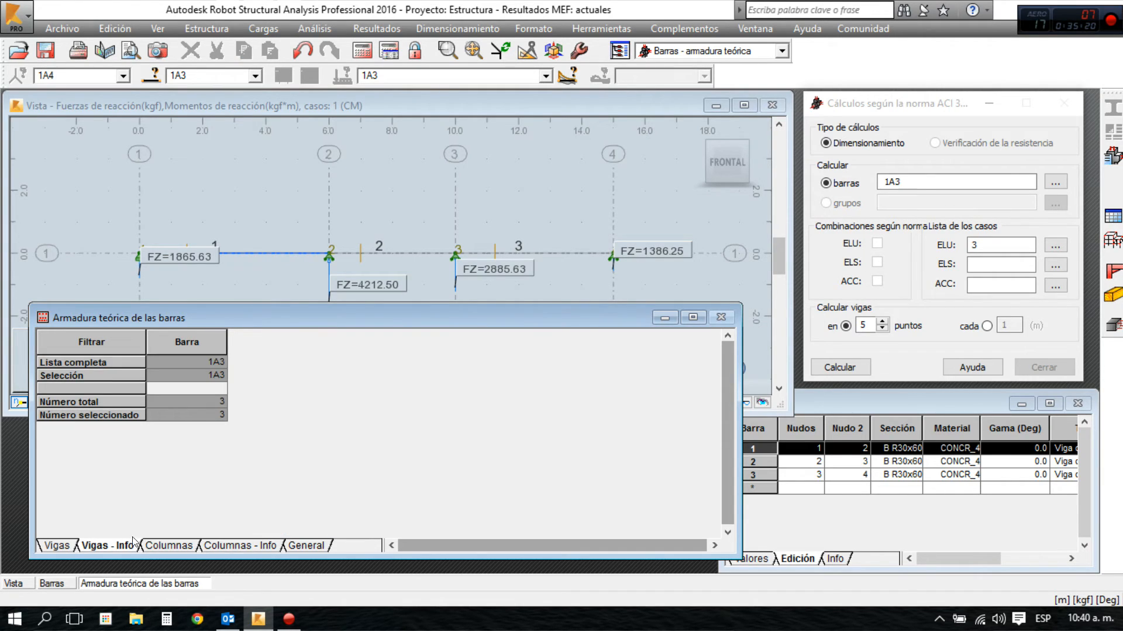
{"action": "left_click", "coordinate": [178, 546]}
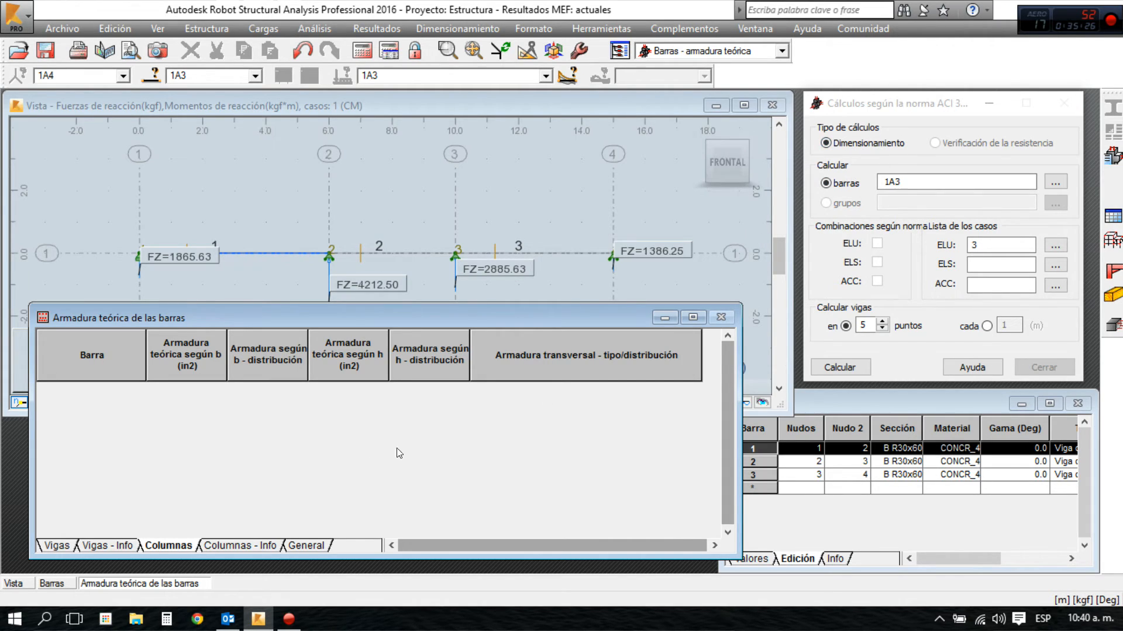
{"action": "left_click", "coordinate": [236, 546]}
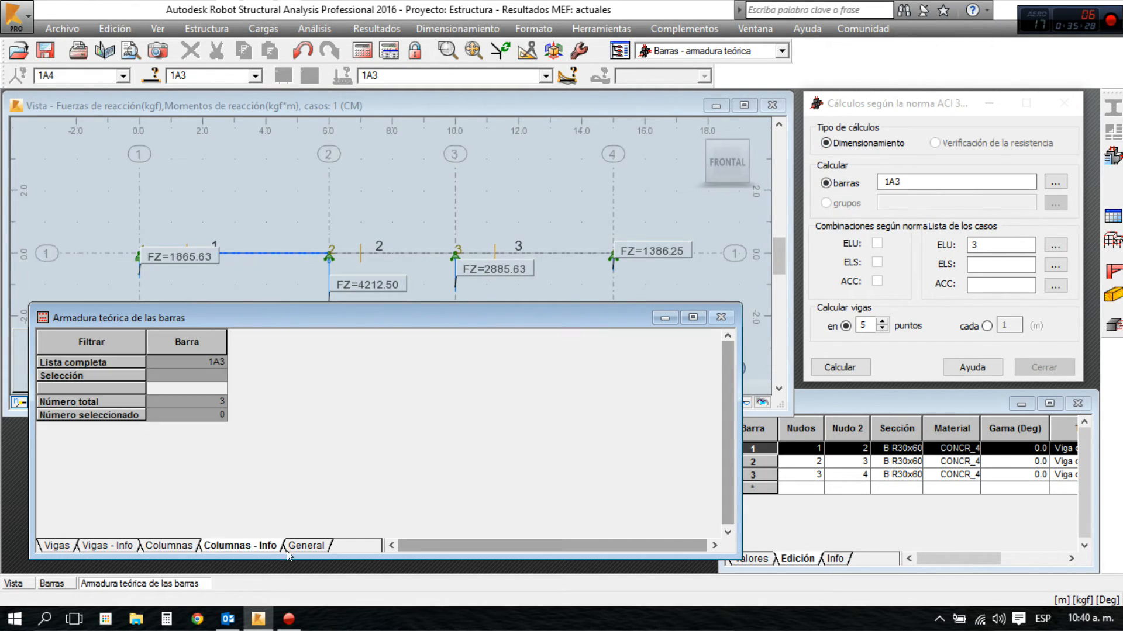
{"action": "left_click", "coordinate": [306, 545]}
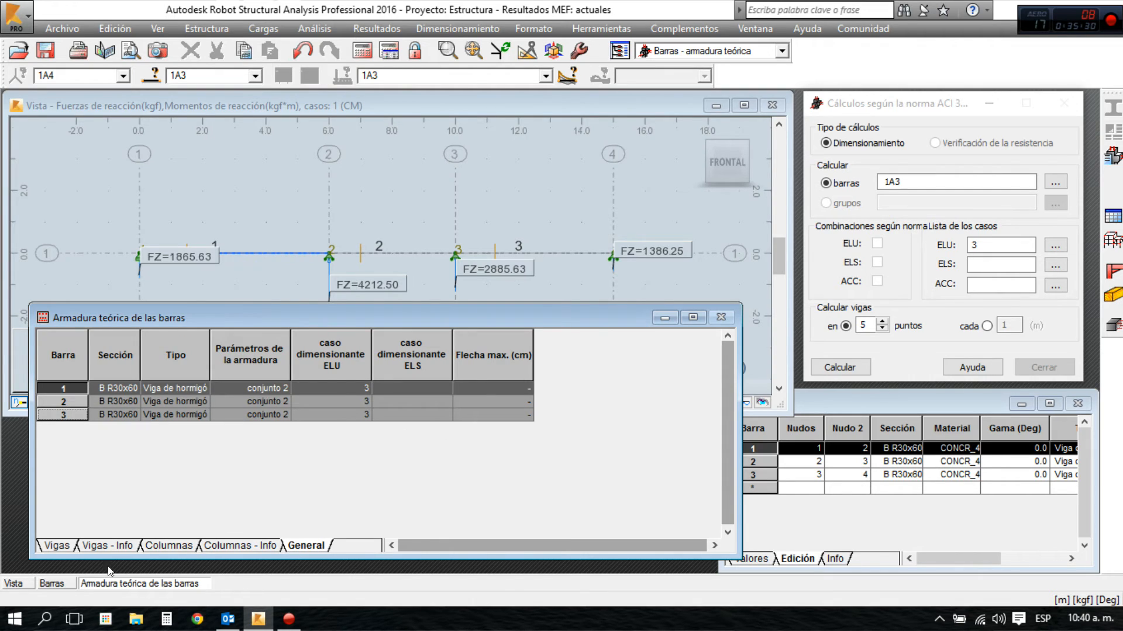
{"action": "left_click", "coordinate": [54, 545]}
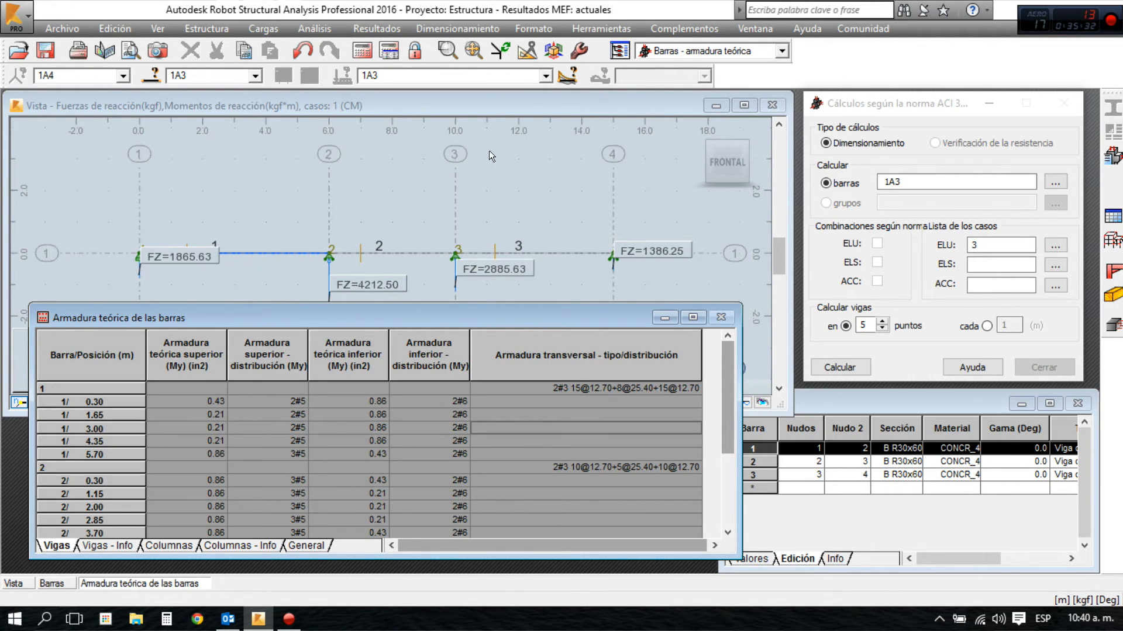
Switch the workspace to the Resultados layout and clear the selection of bar 1 in the COMB1 view
{"action": "left_click", "coordinate": [782, 52]}
{"action": "left_click", "coordinate": [729, 83]}
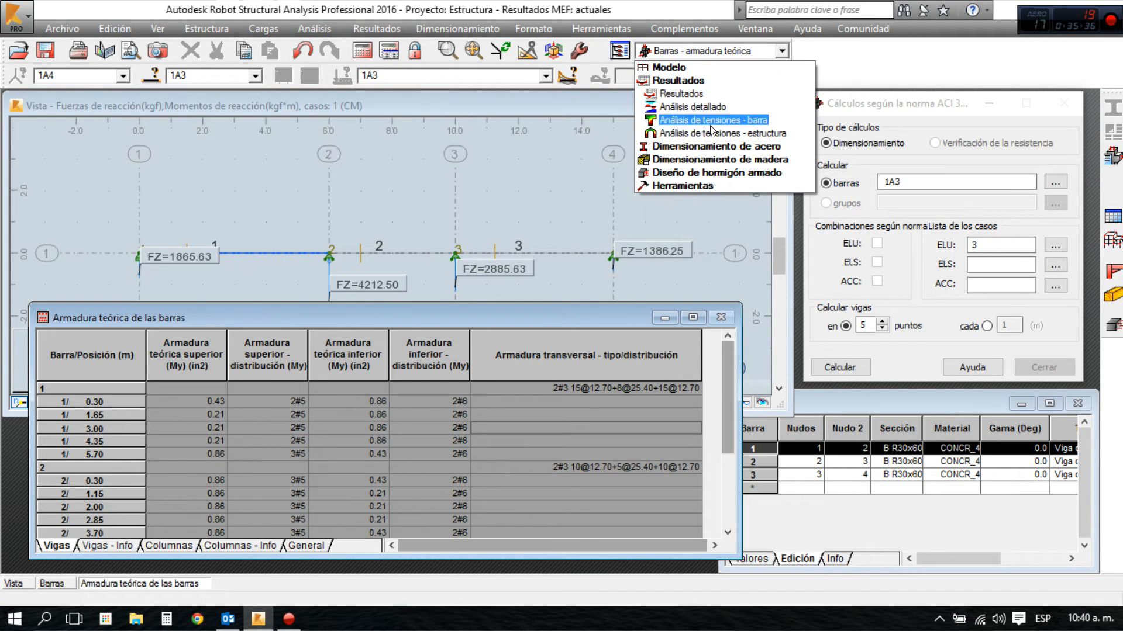
{"action": "left_click", "coordinate": [679, 96]}
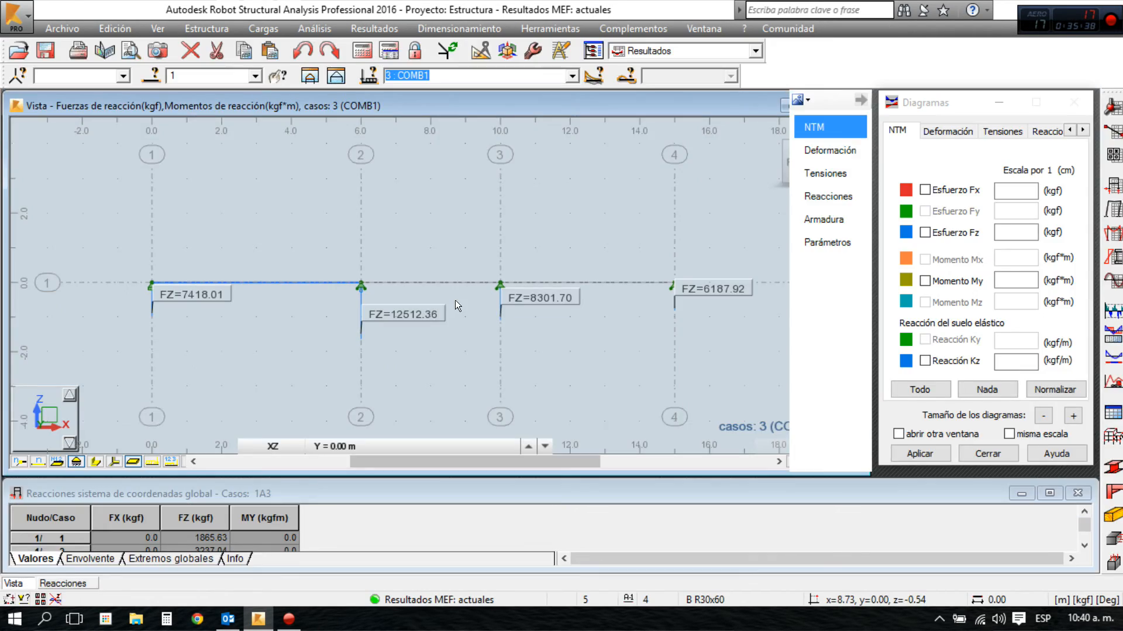
{"action": "middle_click_drag", "start_coordinate": [594, 182], "coordinate": [564, 204]}
{"action": "scroll", "coordinate": [564, 204], "scroll_direction": "up", "scroll_amount": 1}
{"action": "left_click", "coordinate": [487, 193]}
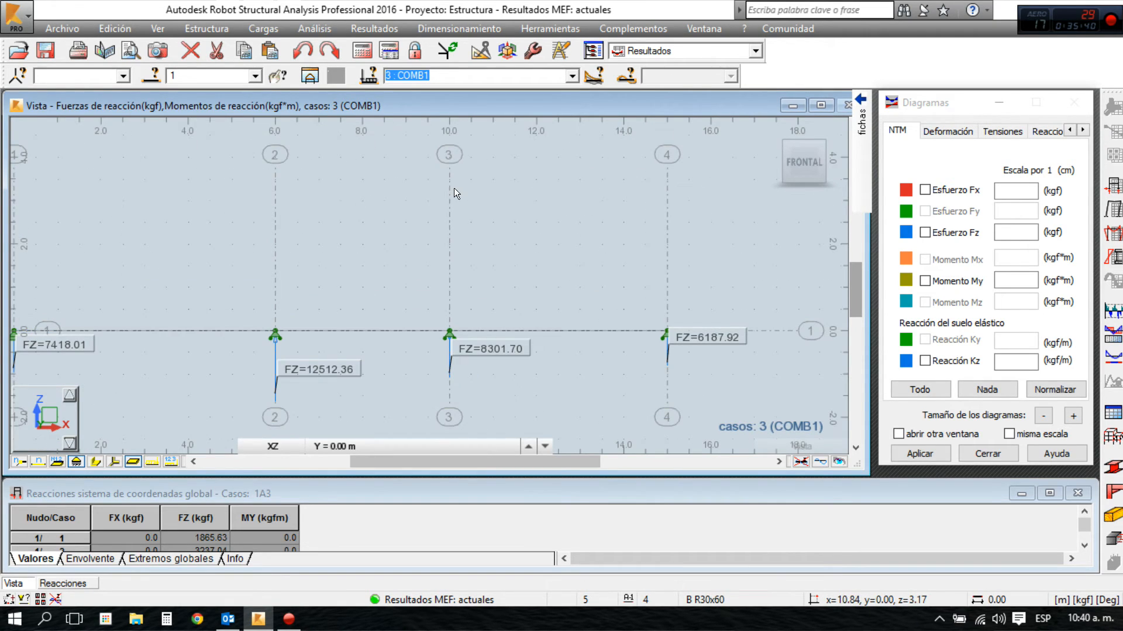
{"action": "scroll", "coordinate": [475, 157], "scroll_direction": "down", "scroll_amount": 1}
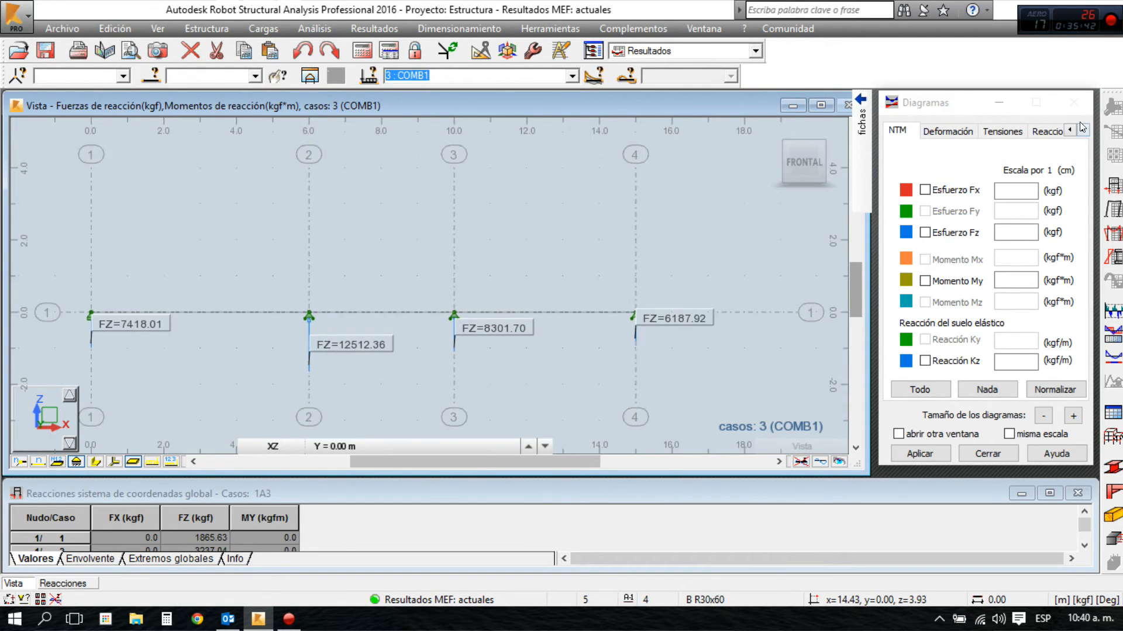
Display the theoretical upper and lower reinforcement diagrams on the beam for COMB1
{"action": "mouse_move", "coordinate": [861, 120]}
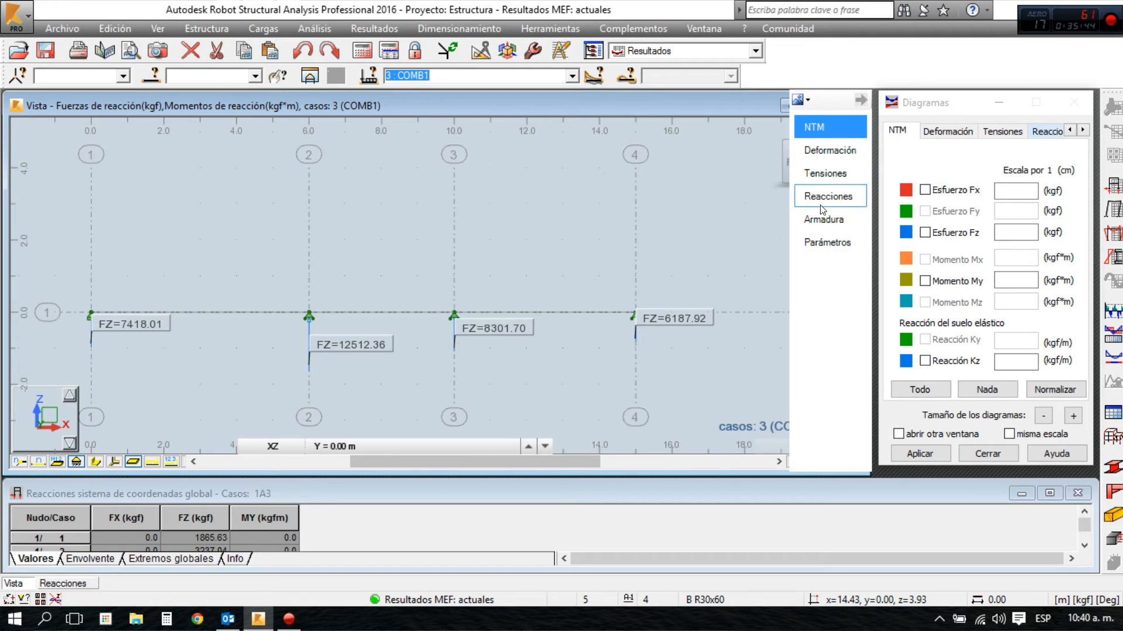
{"action": "left_click", "coordinate": [821, 218]}
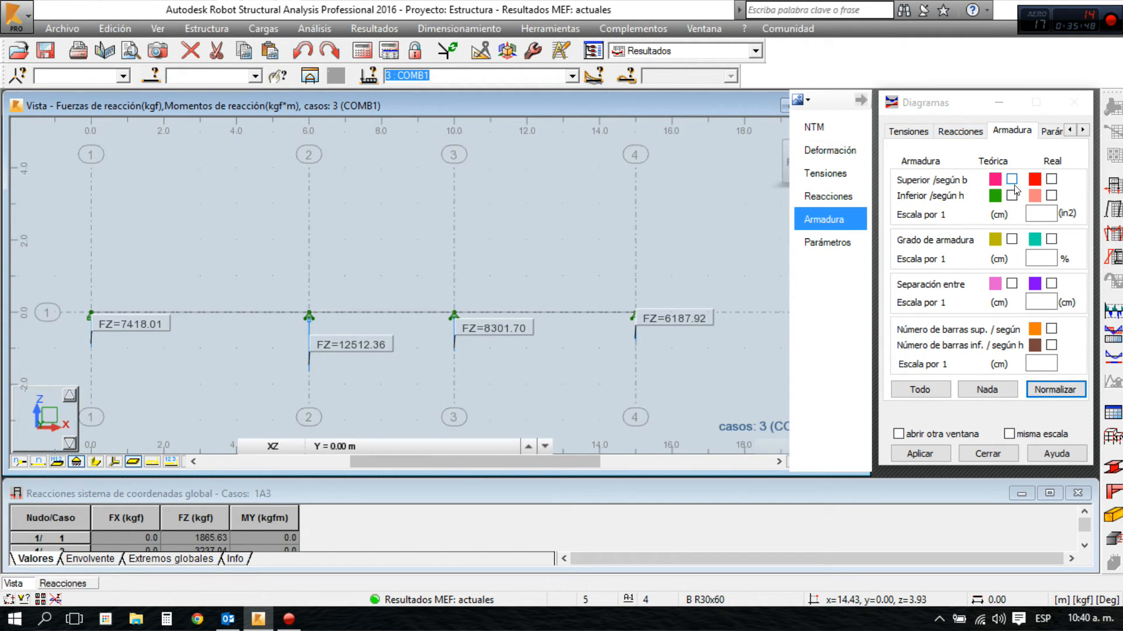
{"action": "left_click", "coordinate": [1012, 181]}
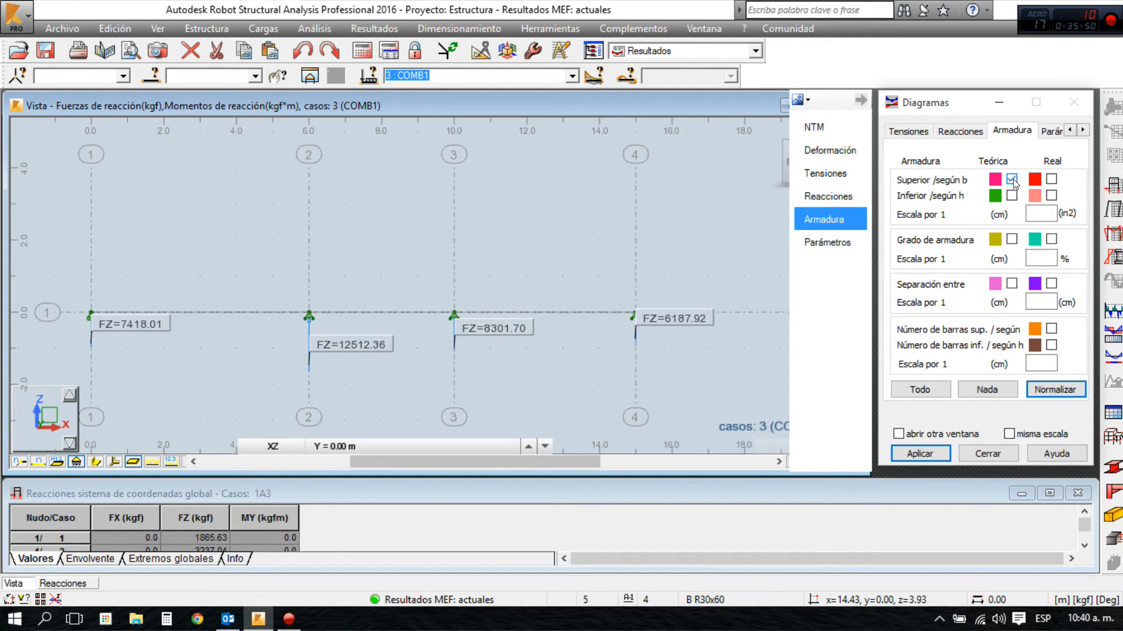
{"action": "left_click", "coordinate": [1013, 195]}
{"action": "left_click", "coordinate": [910, 455]}
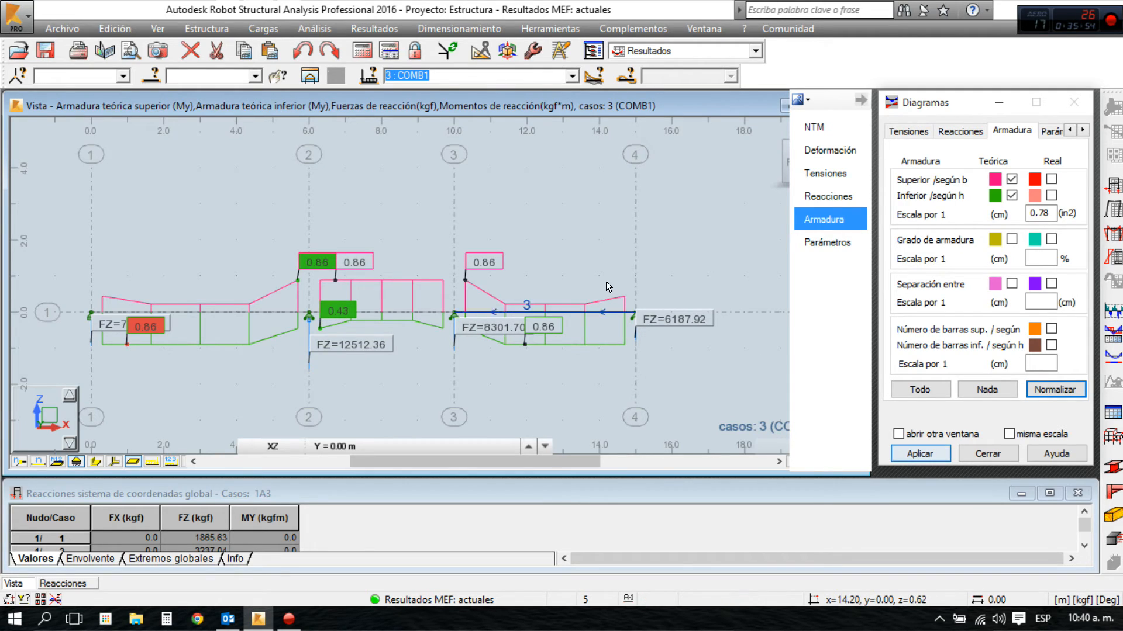
{"action": "middle_click_drag", "start_coordinate": [604, 219], "coordinate": [618, 200]}
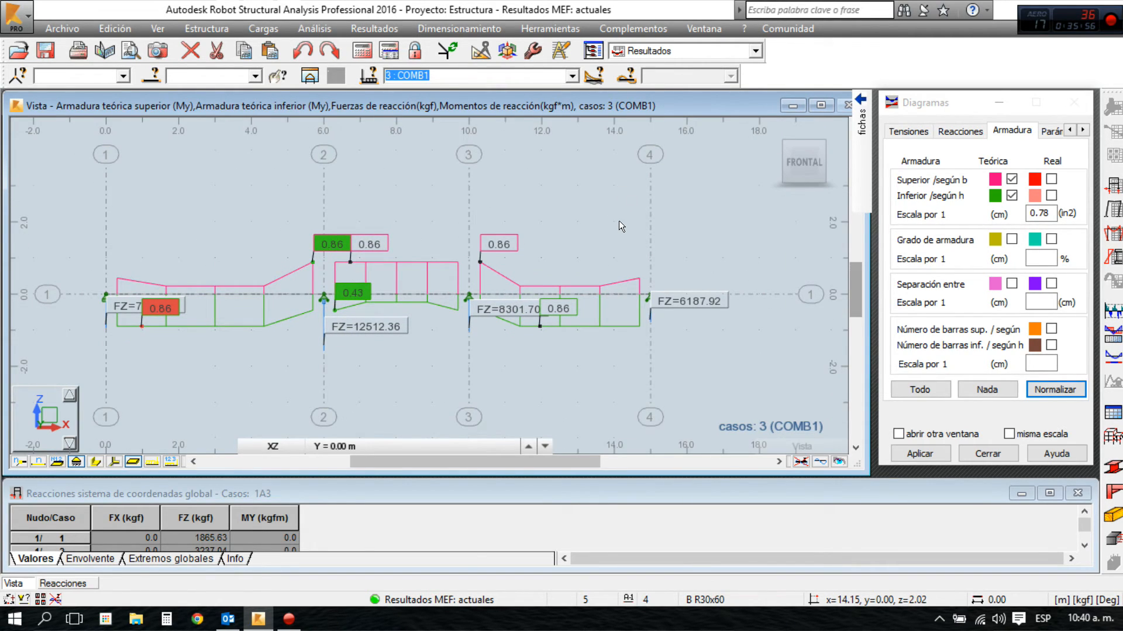
Add the real upper and lower reinforcement diagrams and compare them with the theoretical ones along the three spans
{"action": "left_click", "coordinate": [1051, 179]}
{"action": "left_click", "coordinate": [1051, 196]}
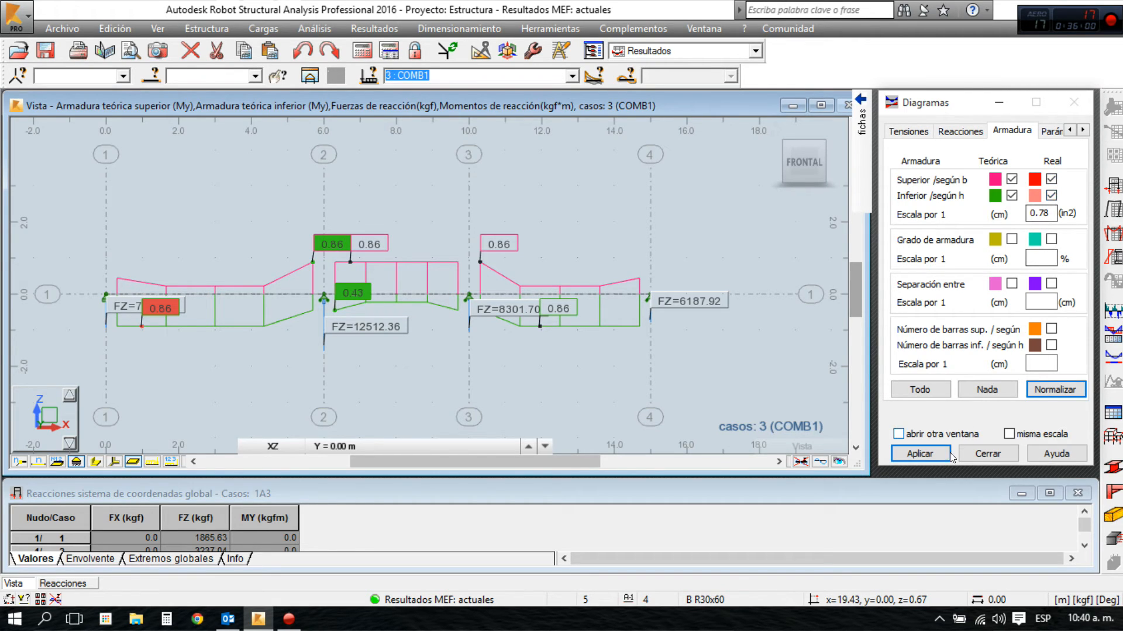
{"action": "left_click", "coordinate": [948, 455]}
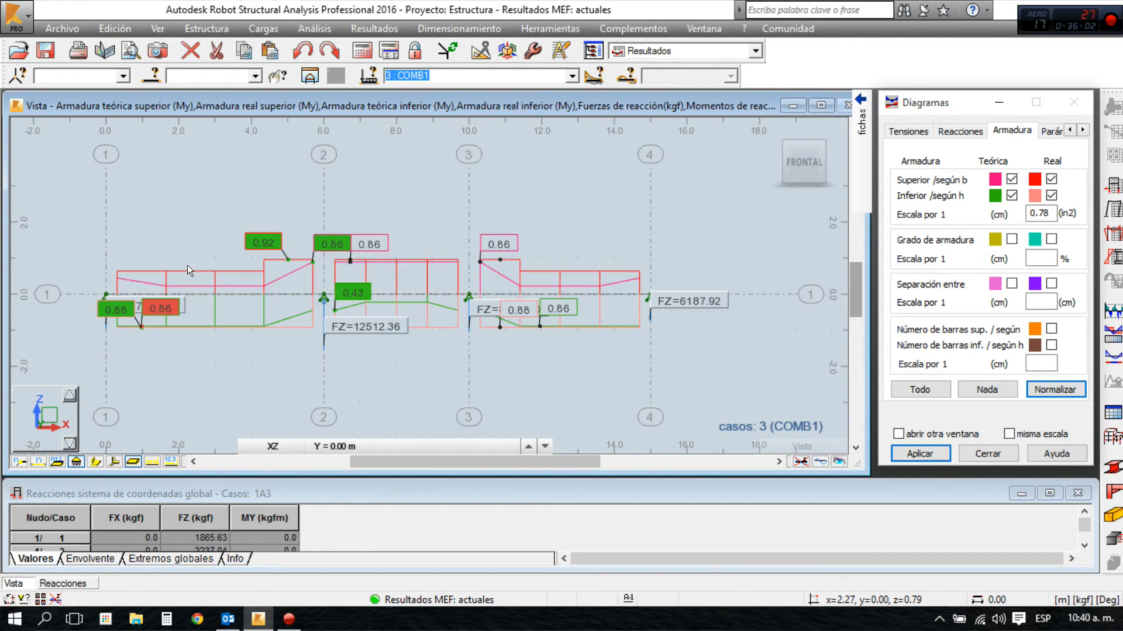
{"action": "left_click", "coordinate": [1050, 179]}
{"action": "left_click", "coordinate": [1050, 195]}
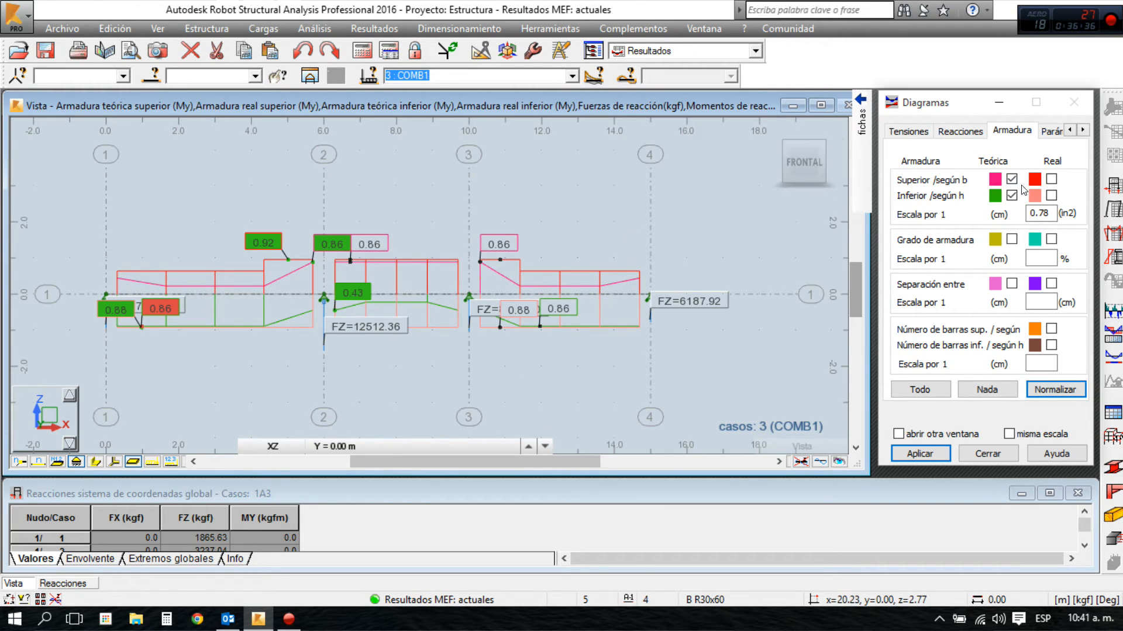
{"action": "left_click", "coordinate": [1051, 179]}
{"action": "left_click", "coordinate": [1051, 195]}
{"action": "left_click", "coordinate": [915, 455]}
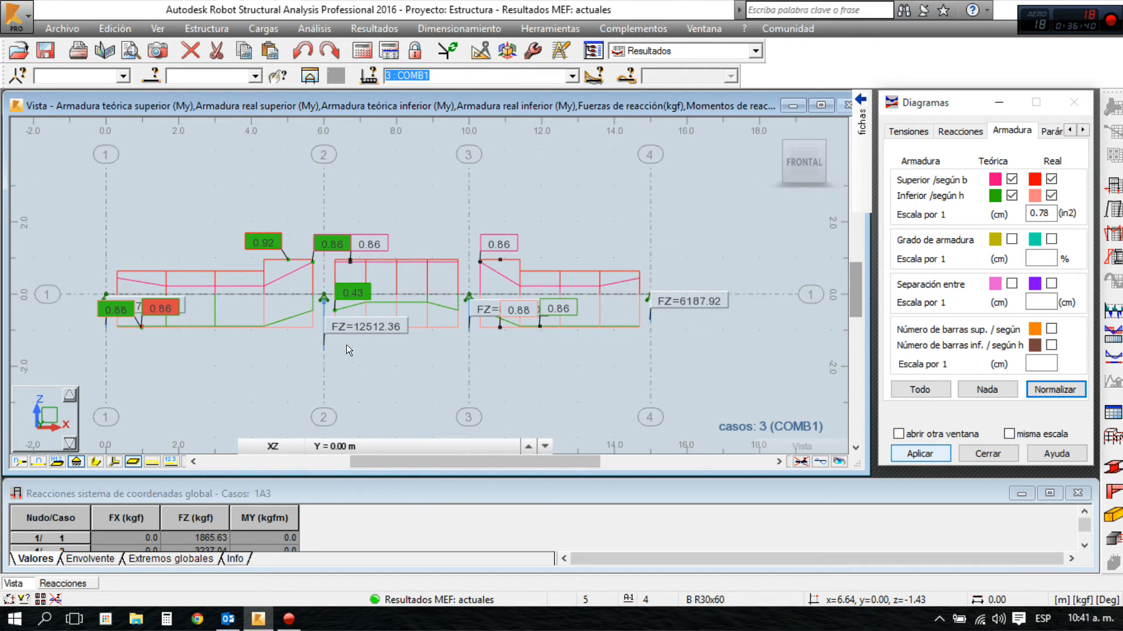
{"action": "mouse_move", "coordinate": [287, 339]}
{"action": "middle_mouse_down"}
{"action": "mouse_move", "coordinate": [307, 341]}
{"action": "mouse_move", "coordinate": [303, 329]}
{"action": "middle_mouse_up"}
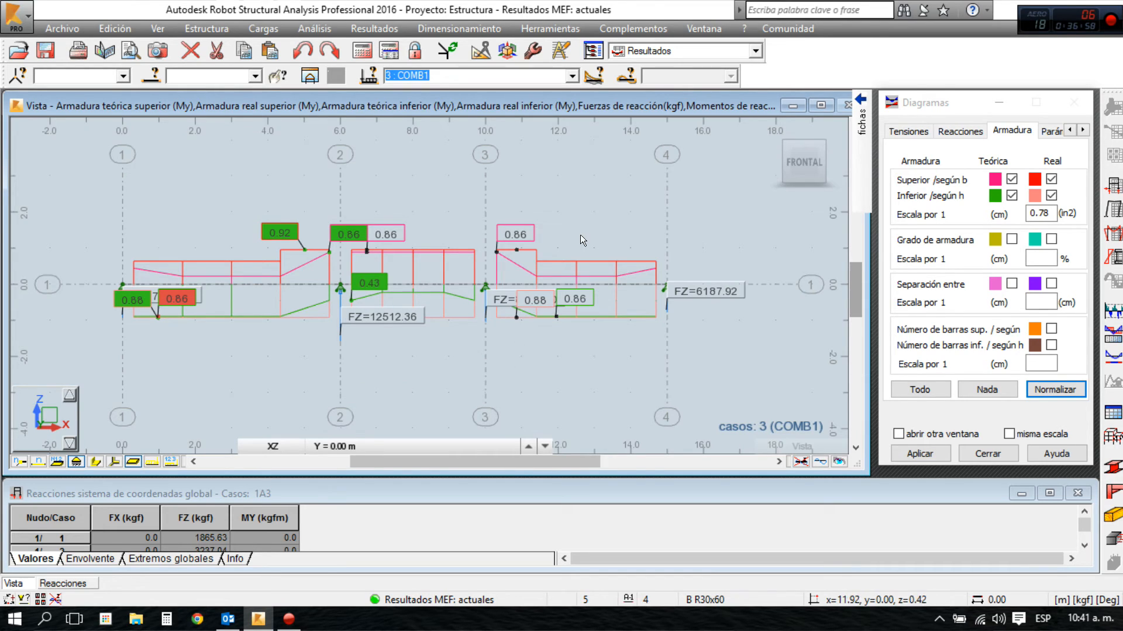
Display the Momento My diagram together with the reinforcement diagrams
{"action": "mouse_move", "coordinate": [856, 155]}
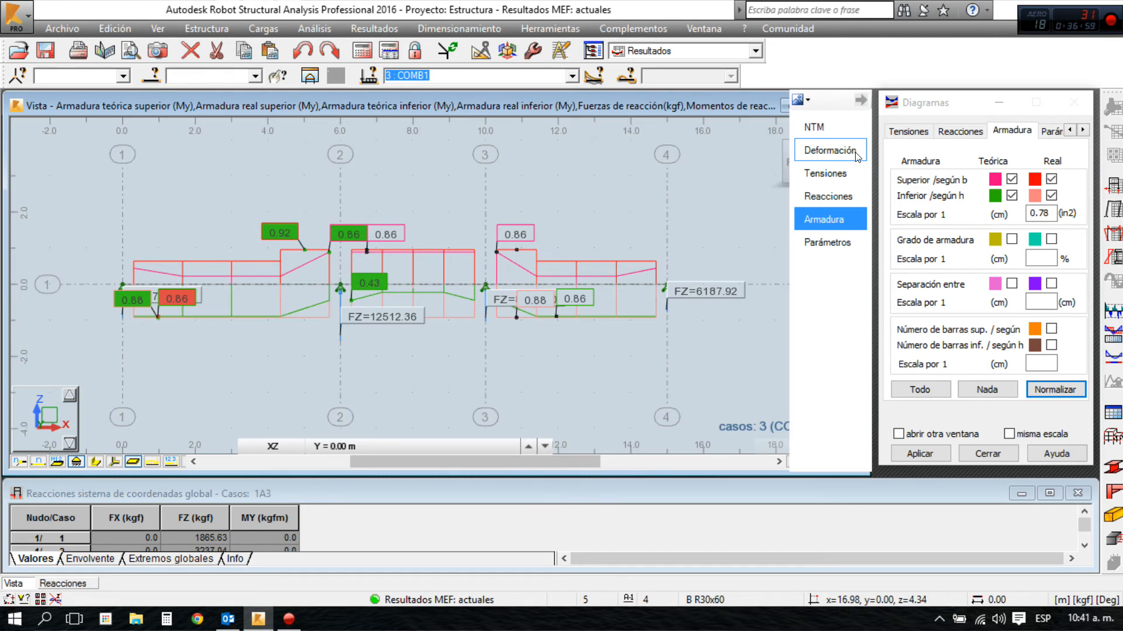
{"action": "left_click", "coordinate": [821, 126]}
{"action": "left_click", "coordinate": [973, 281]}
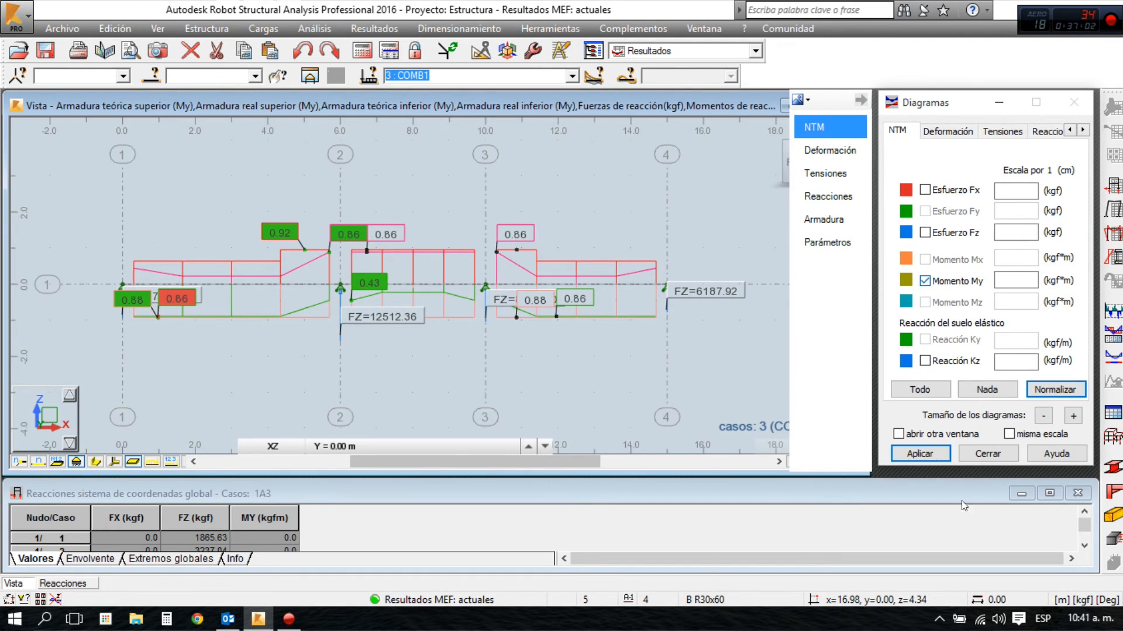
{"action": "left_click", "coordinate": [923, 454]}
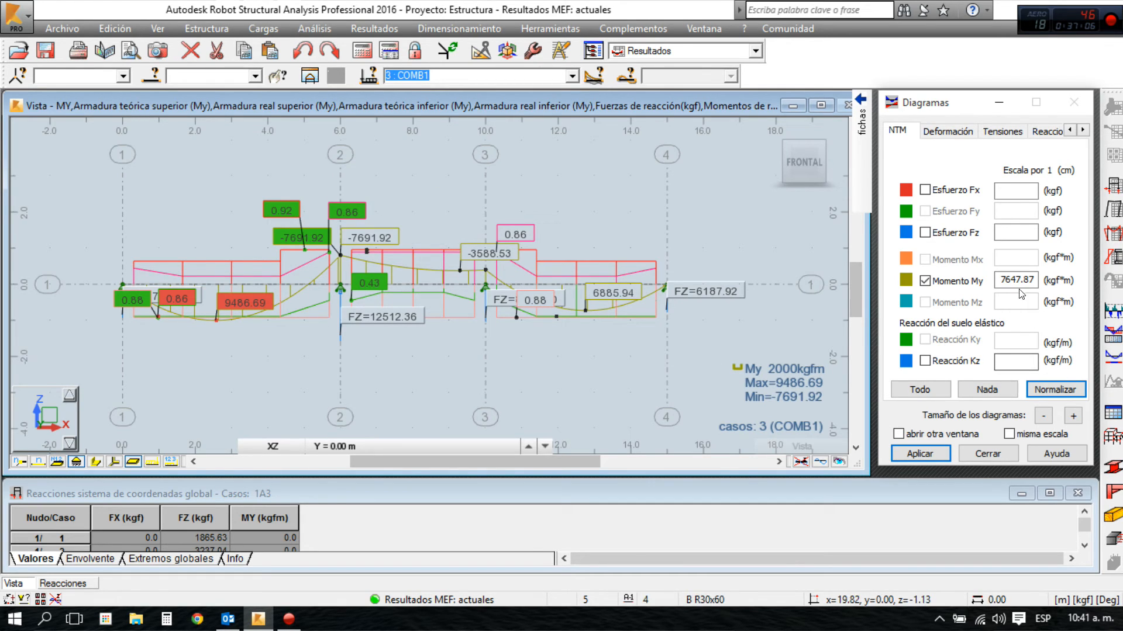
Try to set the Momento My diagram scale to 10000 kgf*m per cm
{"action": "double_click", "coordinate": [998, 279]}
{"action": "type", "text": "10000"}
{"action": "key", "text": "Return"}
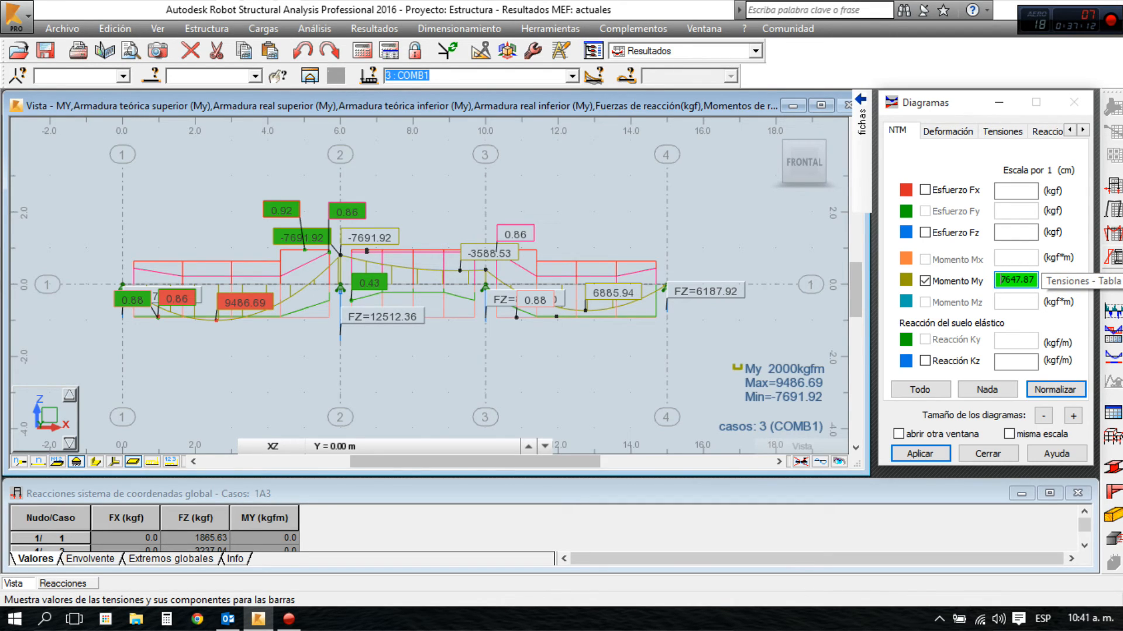
{"action": "left_click", "coordinate": [680, 218]}
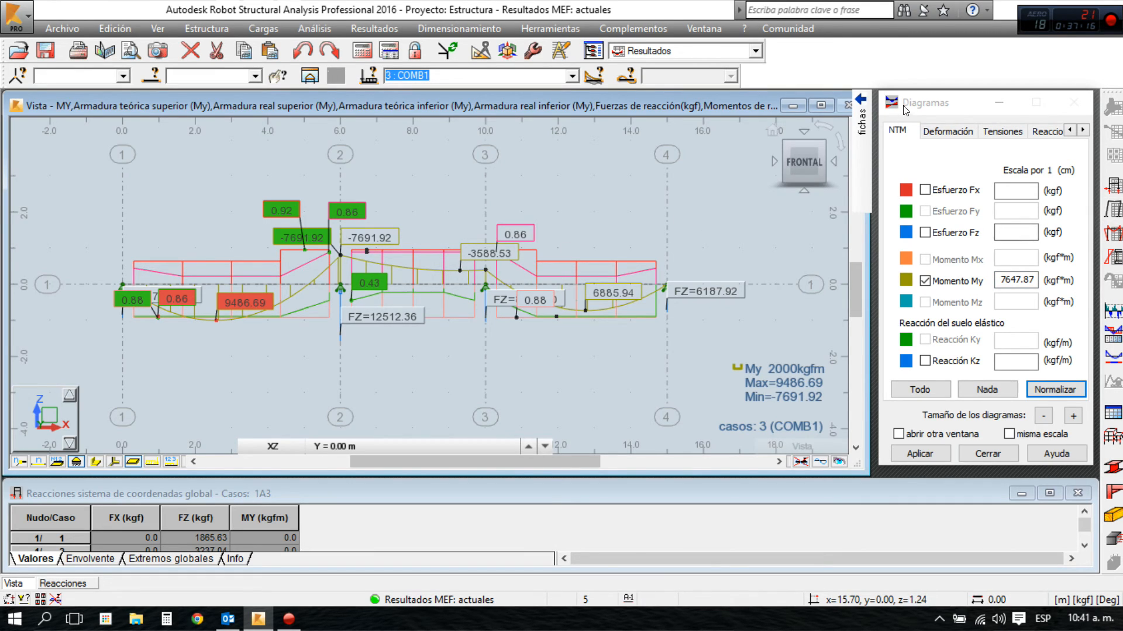
Hide the real reinforcement diagrams and compare the My moments with the theoretical reinforcement at the supports and along the spans
{"action": "mouse_move", "coordinate": [860, 114]}
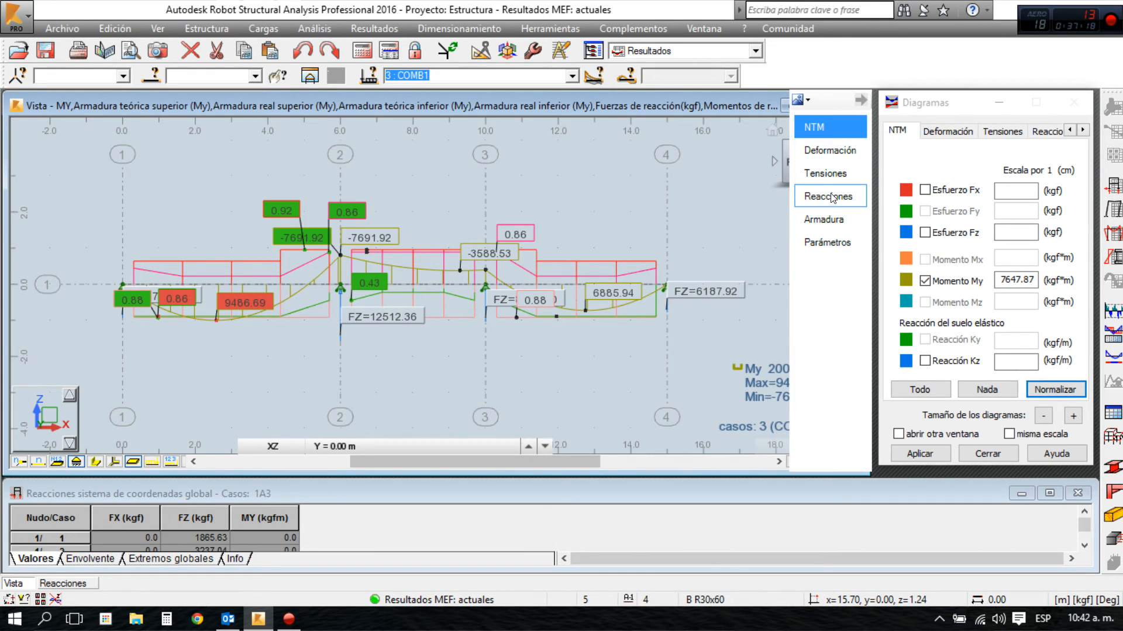
{"action": "left_click", "coordinate": [823, 220]}
{"action": "left_click", "coordinate": [1052, 196]}
{"action": "left_click", "coordinate": [1051, 196]}
{"action": "left_click", "coordinate": [920, 454]}
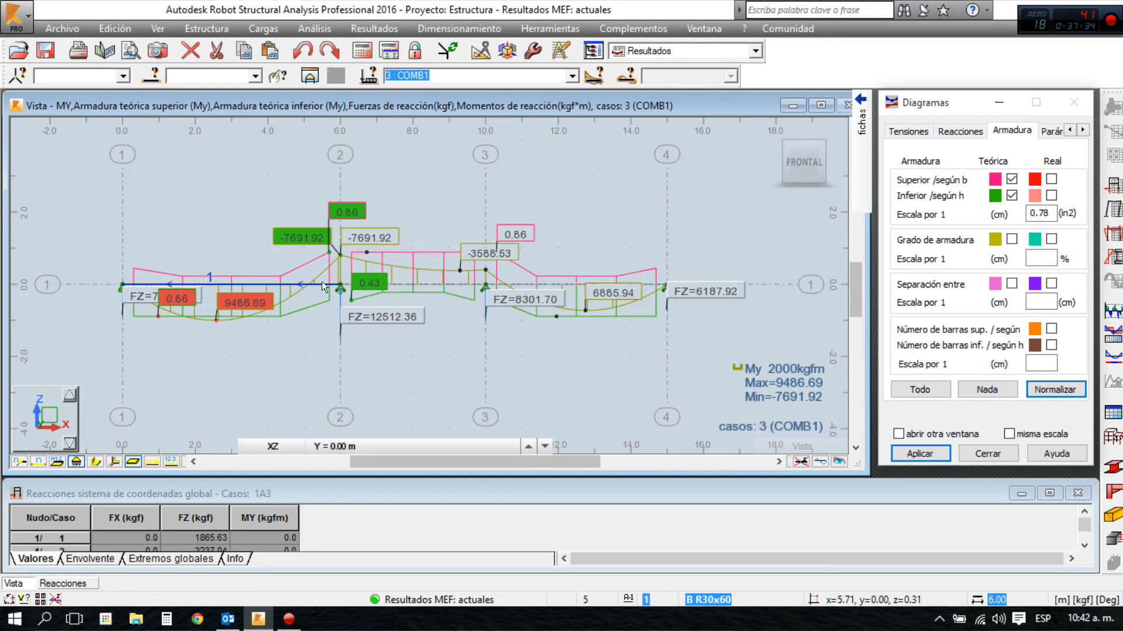
{"action": "scroll", "coordinate": [345, 234], "scroll_direction": "up", "scroll_amount": 3}
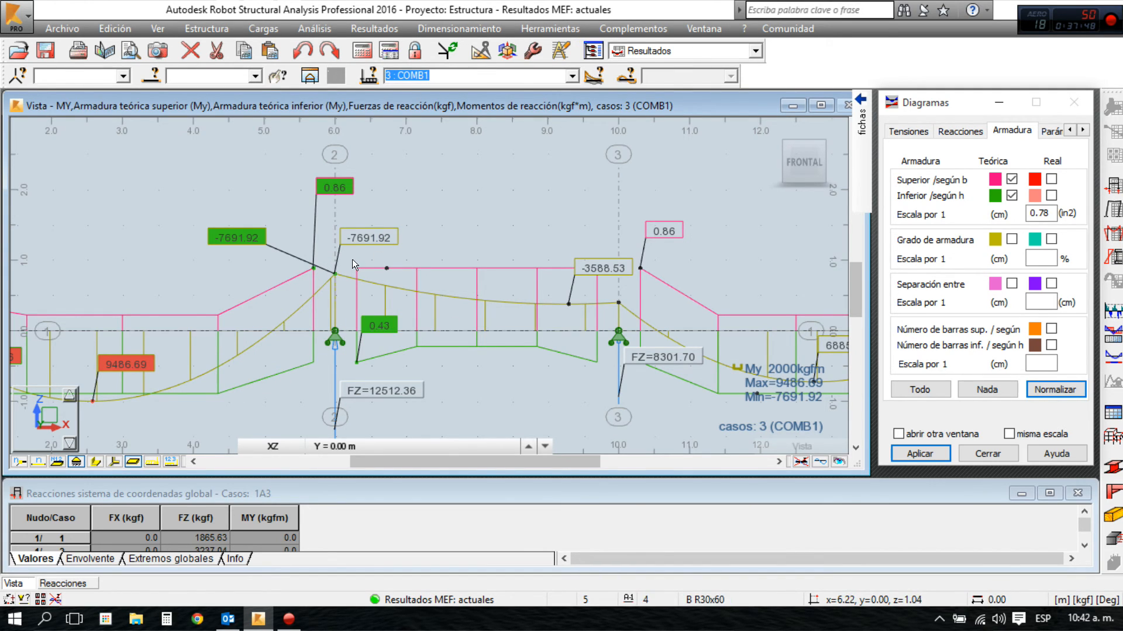
{"action": "scroll", "coordinate": [620, 216], "scroll_direction": "down", "scroll_amount": 1}
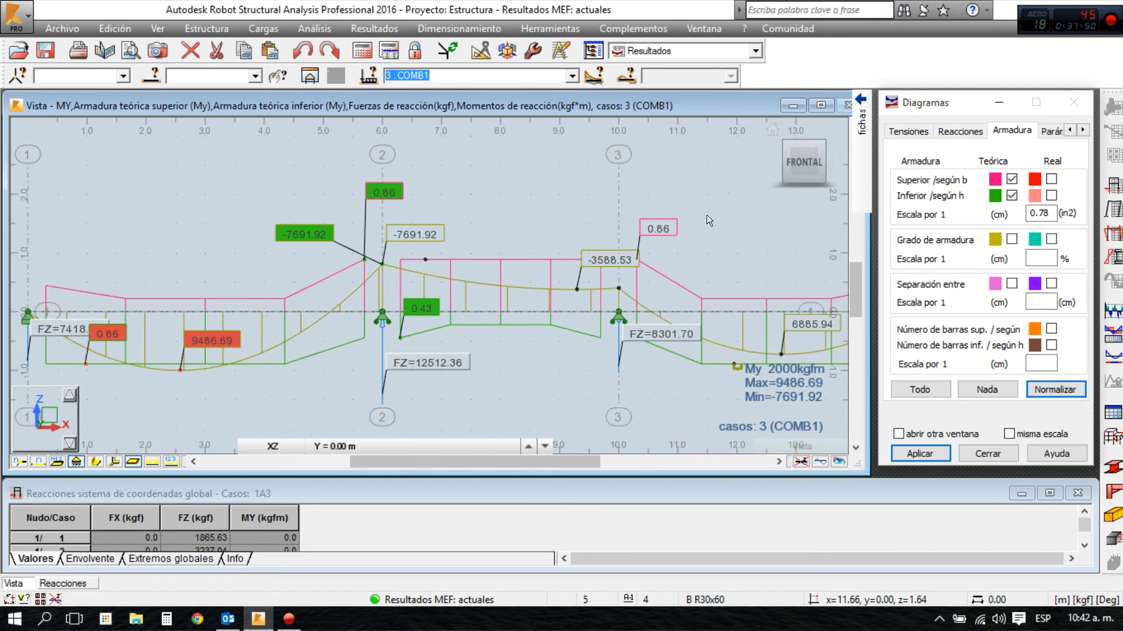
{"action": "middle_click_drag", "start_coordinate": [661, 212], "coordinate": [474, 182]}
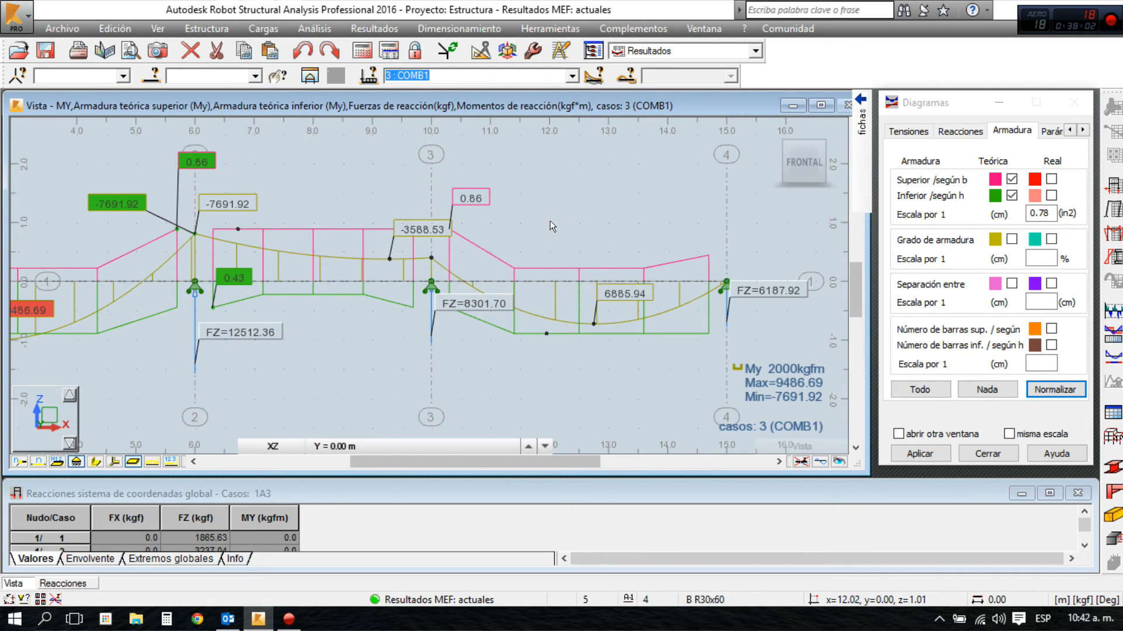
{"action": "scroll", "coordinate": [380, 369], "scroll_direction": "down", "scroll_amount": 3}
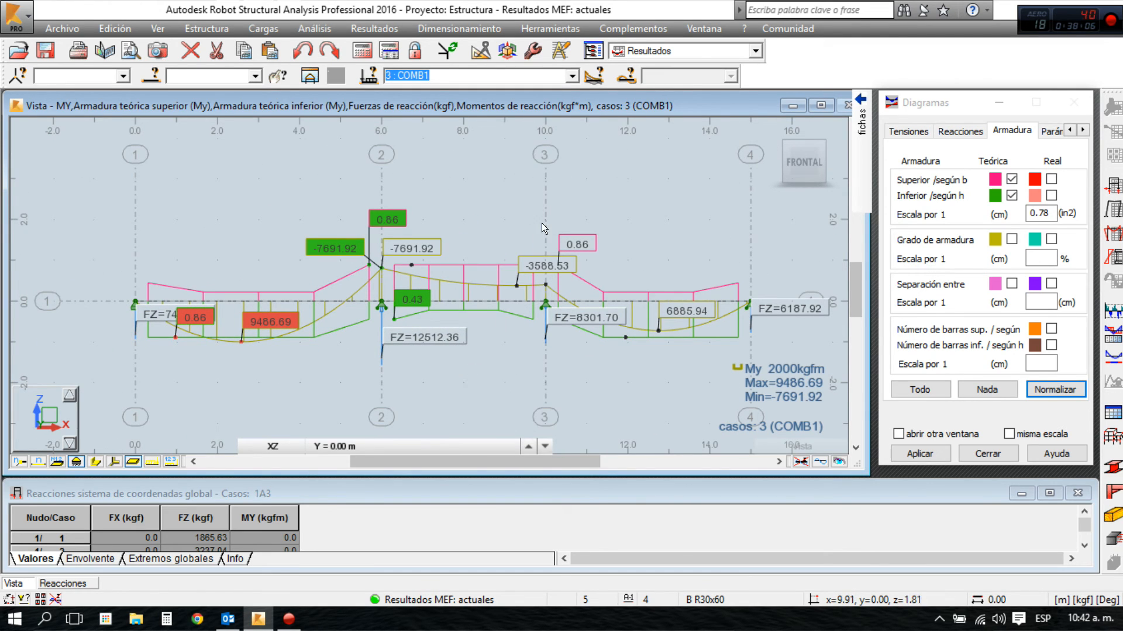
{"action": "middle_click_drag", "start_coordinate": [542, 224], "coordinate": [539, 223]}
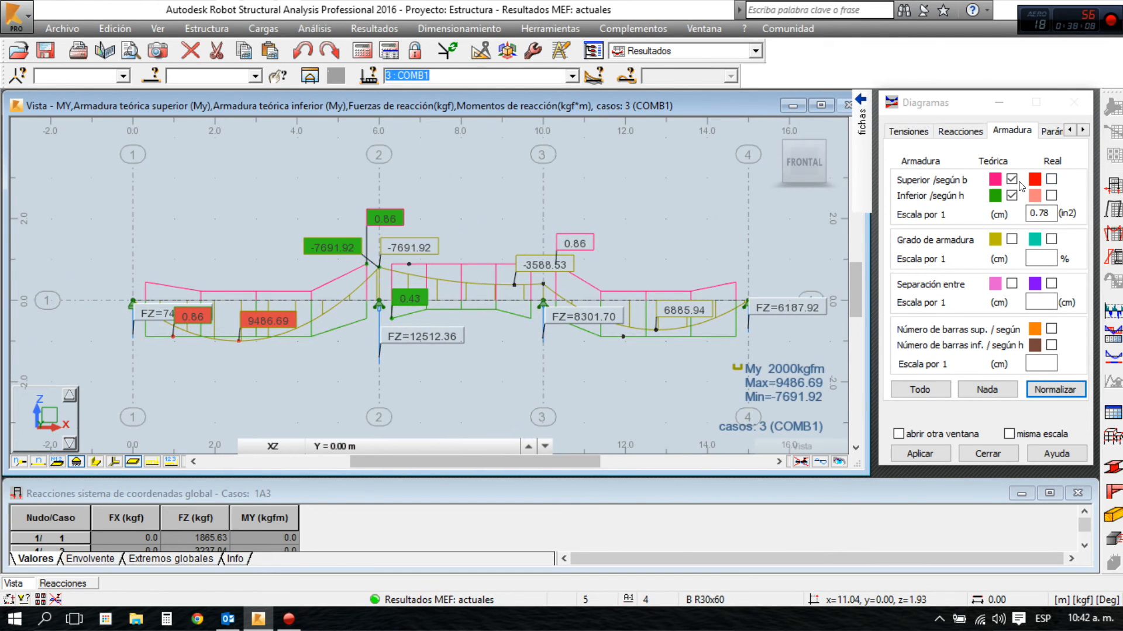
Show the real upper and lower reinforcement diagrams again alongside the theoretical ones and the My moments
{"action": "left_click", "coordinate": [1050, 178]}
{"action": "left_click", "coordinate": [1051, 196]}
{"action": "left_click", "coordinate": [930, 452]}
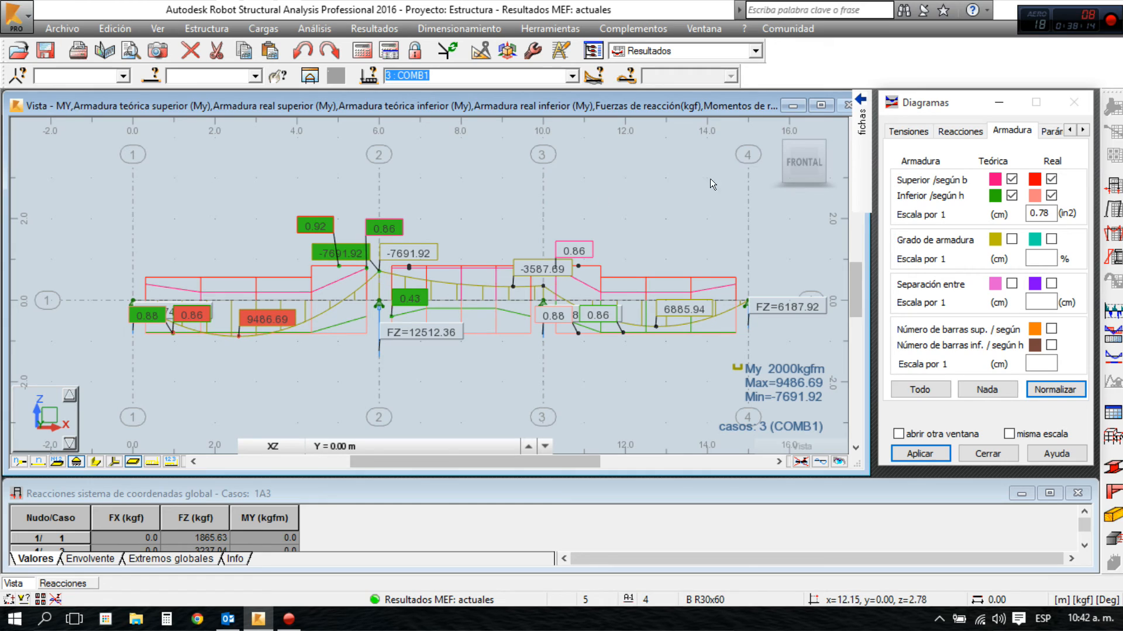
Hide all theoretical and real reinforcement diagrams as well as the Momento My diagram, leaving only the support reactions
{"action": "mouse_move", "coordinate": [861, 119]}
{"action": "left_click", "coordinate": [986, 389]}
{"action": "left_click", "coordinate": [914, 458]}
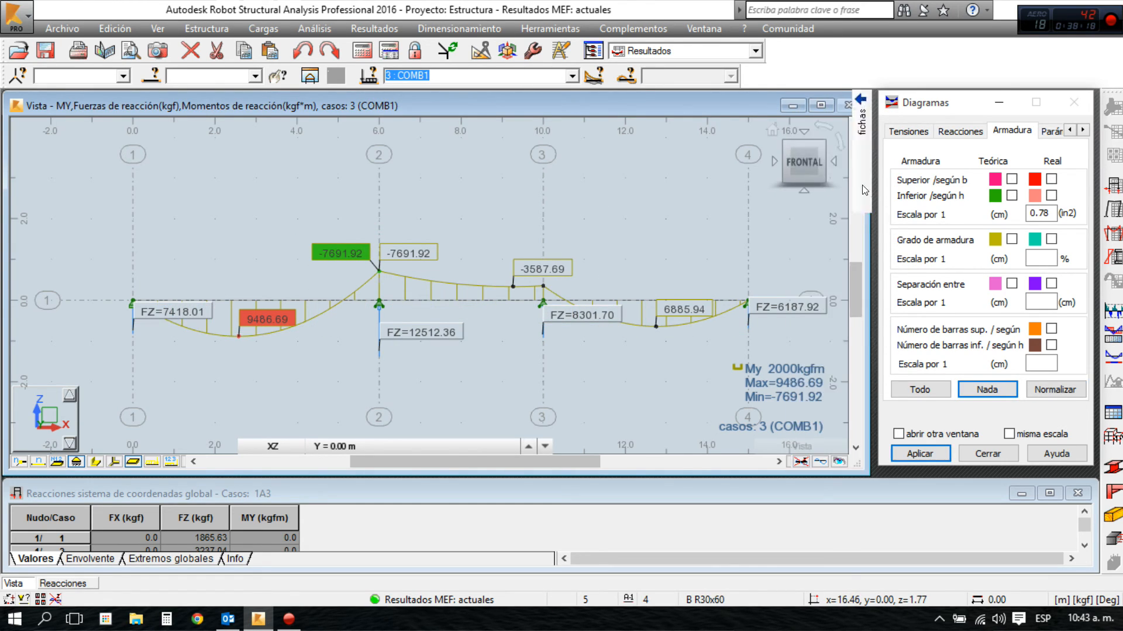
{"action": "left_click", "coordinate": [840, 125]}
{"action": "left_click", "coordinate": [925, 281]}
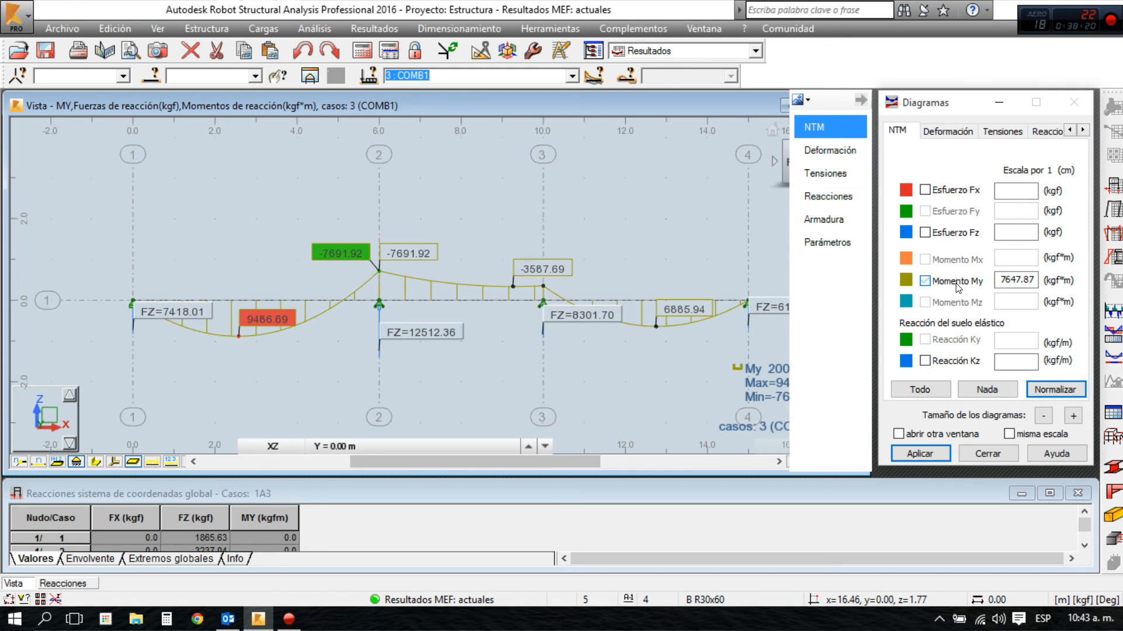
{"action": "left_click", "coordinate": [919, 454]}
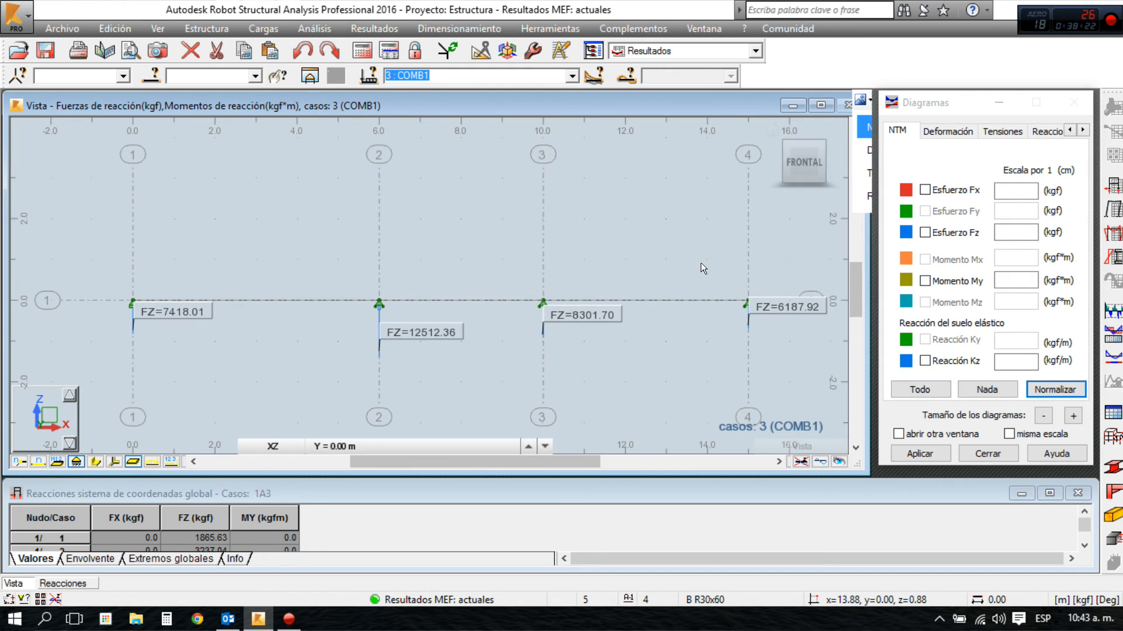
Display the theoretical and real Grado de armadura diagrams along the beam and examine the reinforcement ratios
{"action": "mouse_move", "coordinate": [859, 113]}
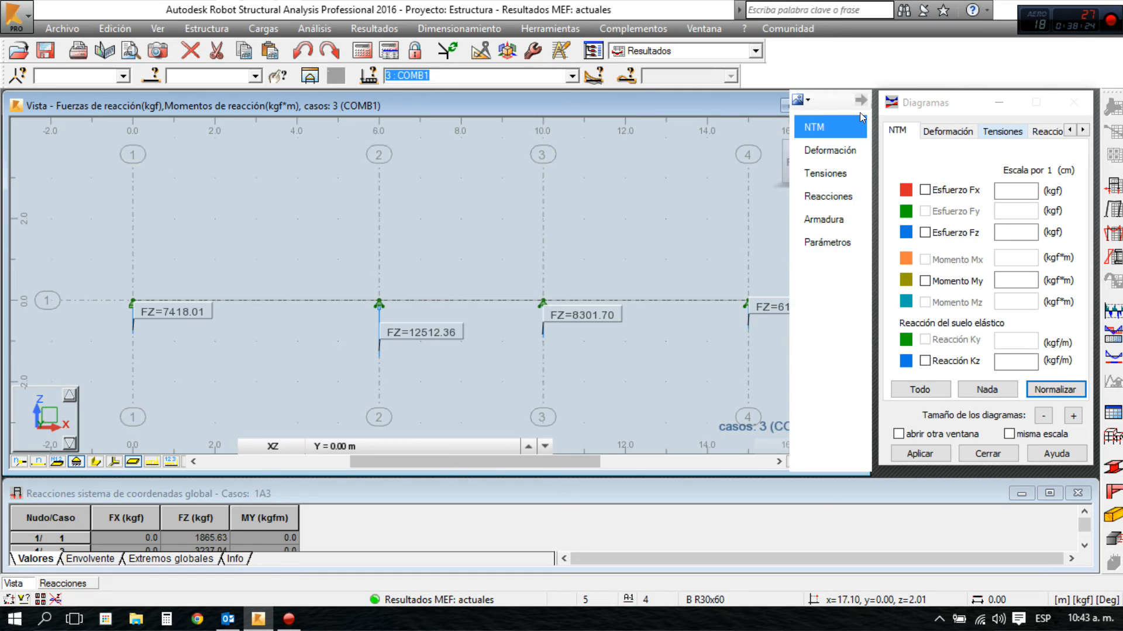
{"action": "left_click", "coordinate": [827, 219]}
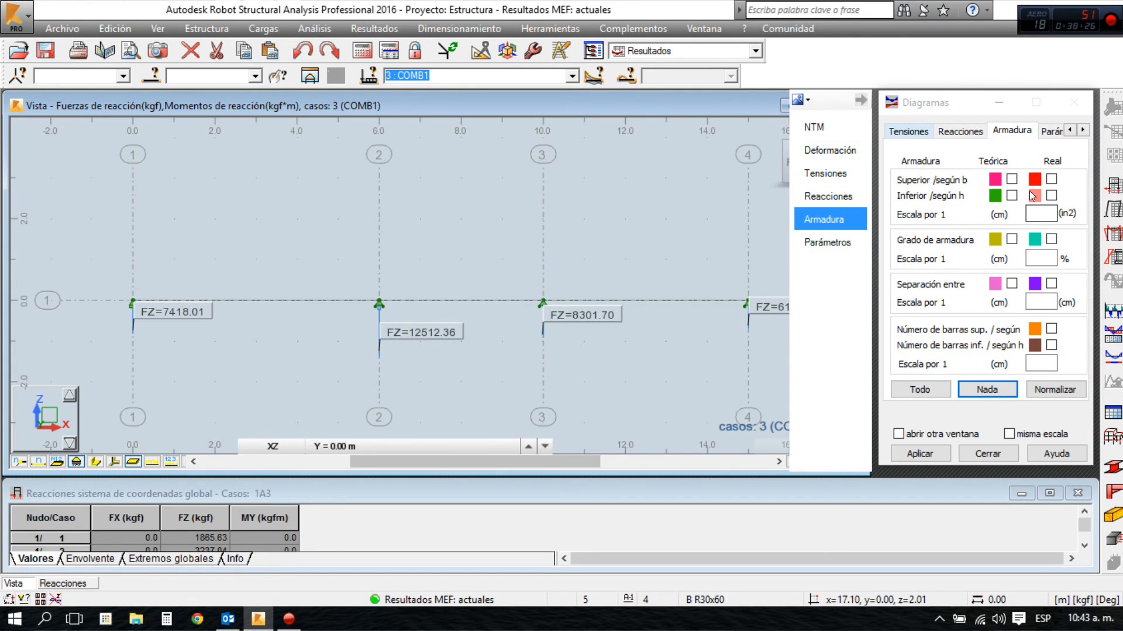
{"action": "left_click", "coordinate": [1012, 239]}
{"action": "left_click", "coordinate": [1052, 239]}
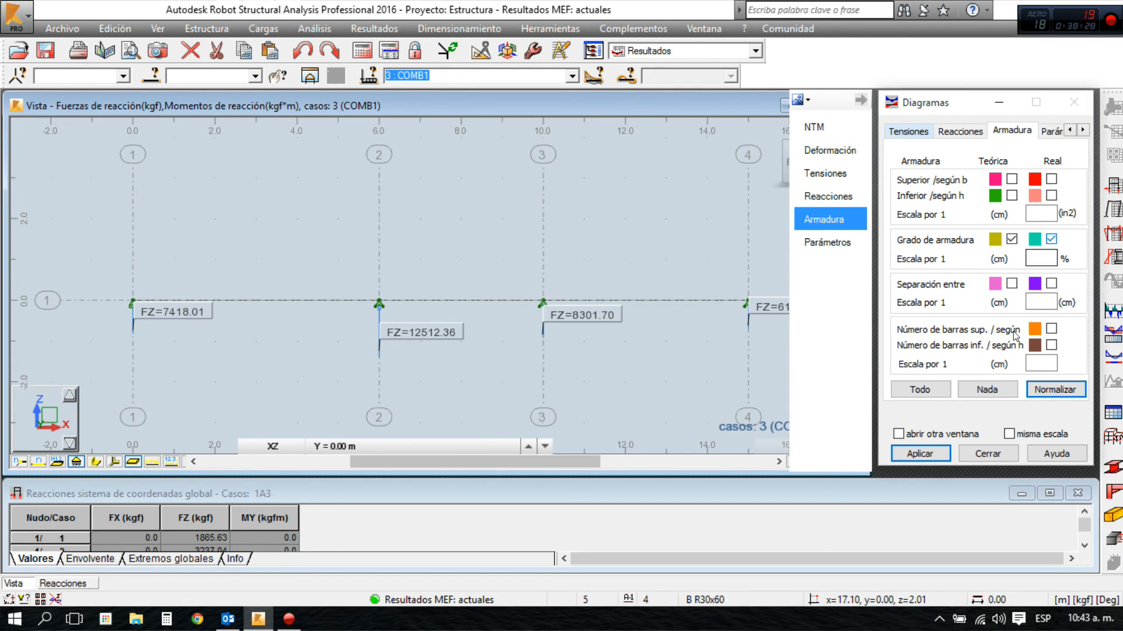
{"action": "left_click", "coordinate": [919, 454]}
{"action": "middle_click", "coordinate": [682, 195]}
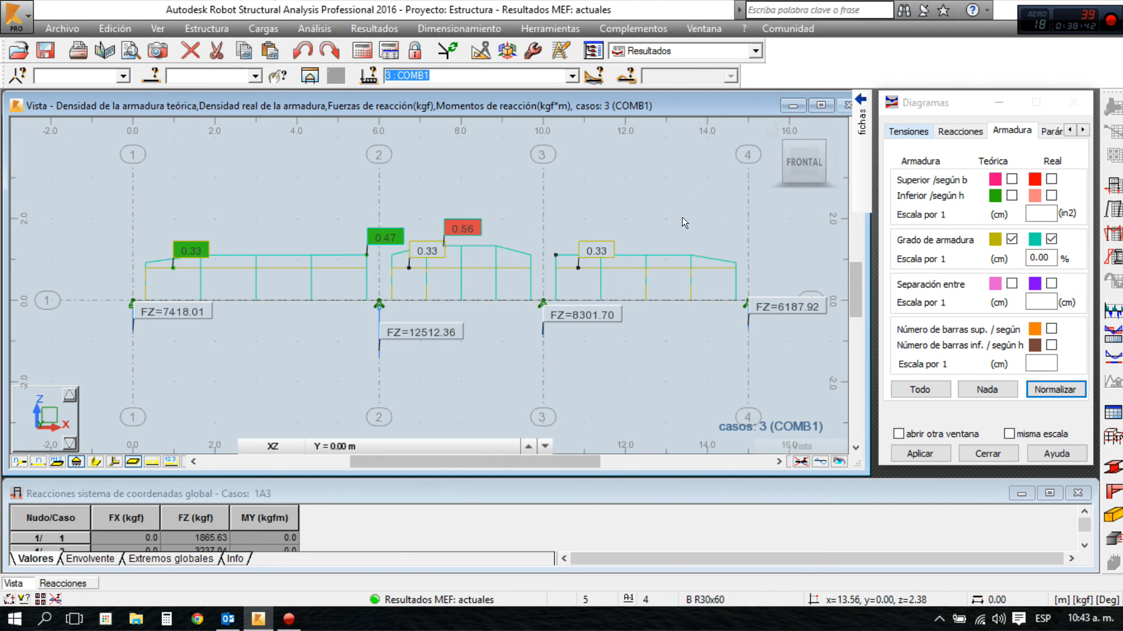
Replace the Grado de armadura diagrams with the upper and lower bar-count diagrams and examine them along the three spans
{"action": "left_click", "coordinate": [1011, 239]}
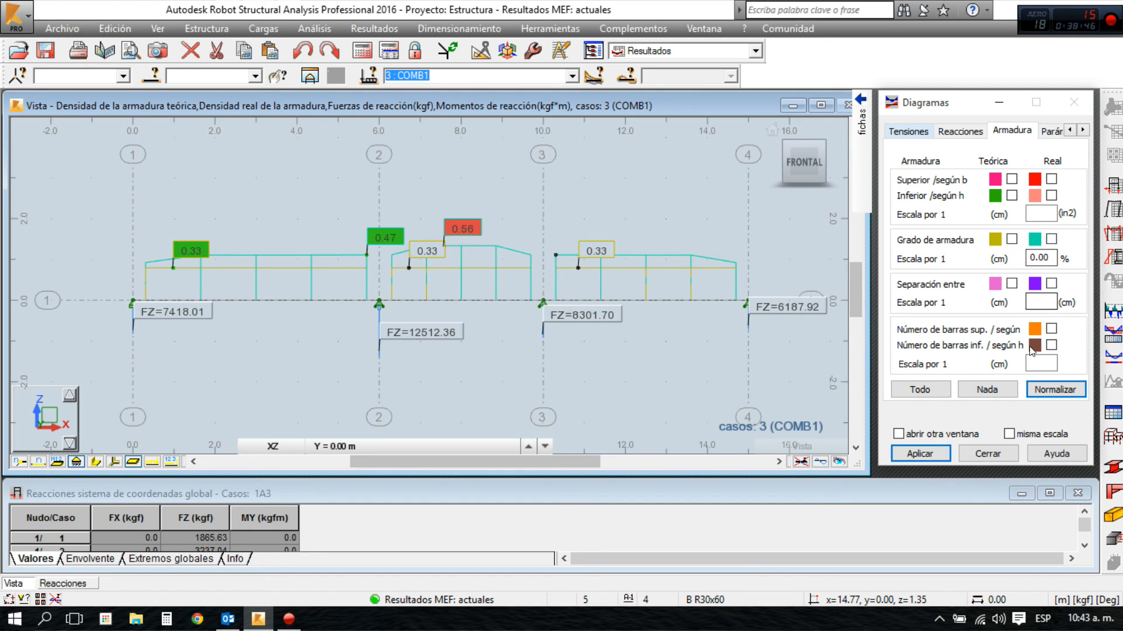
{"action": "left_click", "coordinate": [1051, 329]}
{"action": "left_click", "coordinate": [1051, 345]}
{"action": "left_click", "coordinate": [941, 455]}
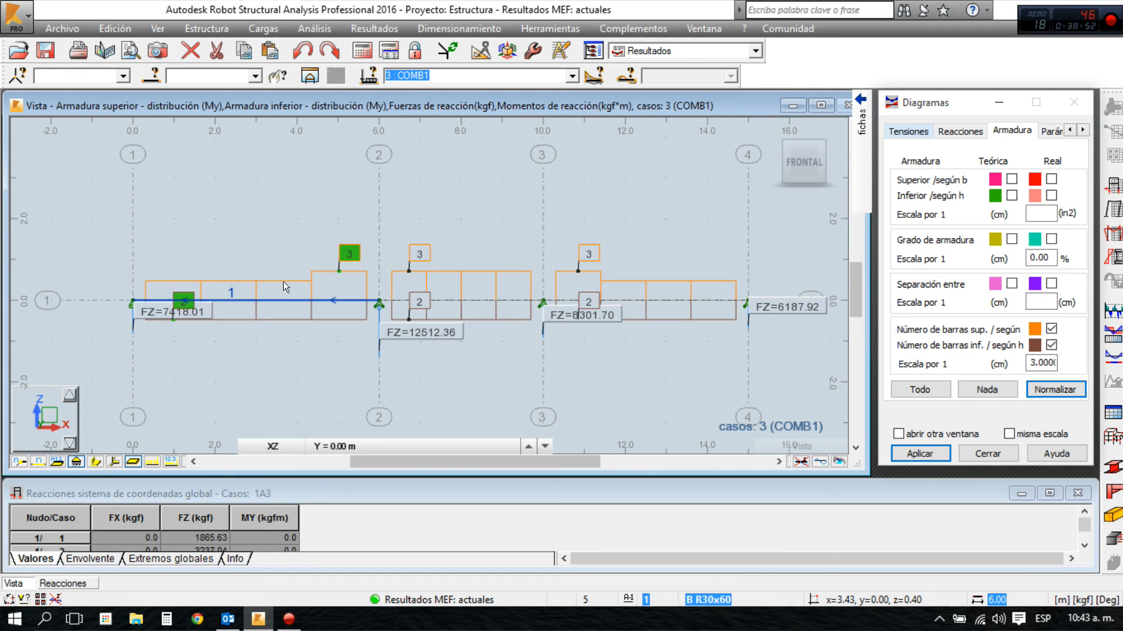
{"action": "left_click", "coordinate": [223, 335]}
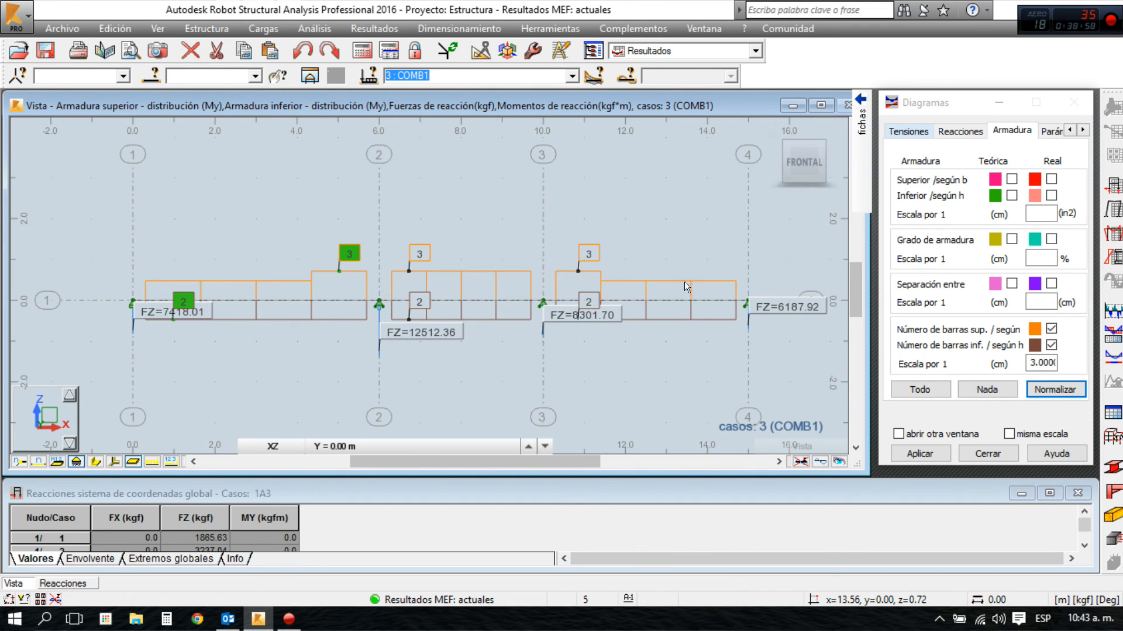
{"action": "middle_click_drag", "start_coordinate": [662, 227], "coordinate": [646, 221]}
{"action": "scroll", "coordinate": [652, 227], "scroll_direction": "up", "scroll_amount": 1}
{"action": "scroll", "coordinate": [662, 243], "scroll_direction": "down", "scroll_amount": 1}
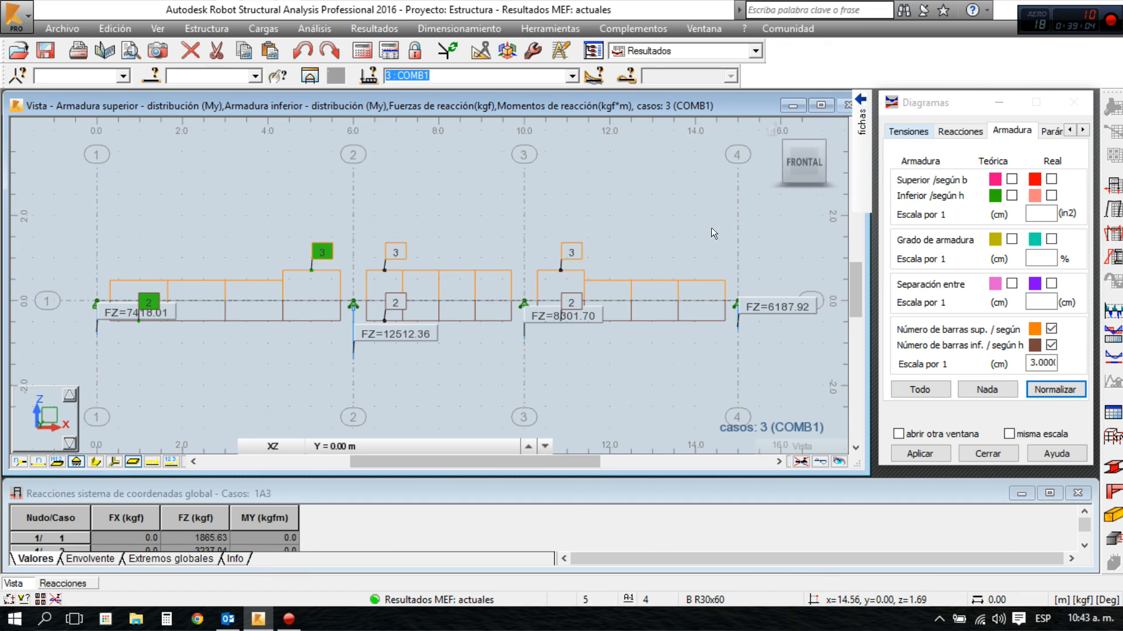
{"action": "left_click", "coordinate": [756, 51]}
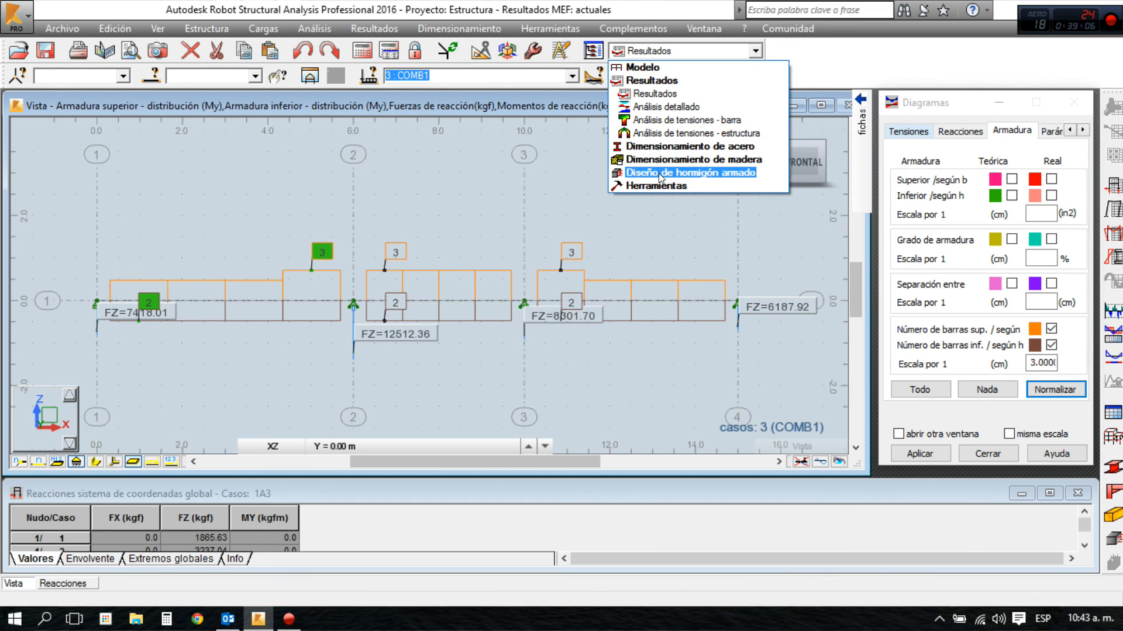
{"action": "left_click", "coordinate": [659, 173]}
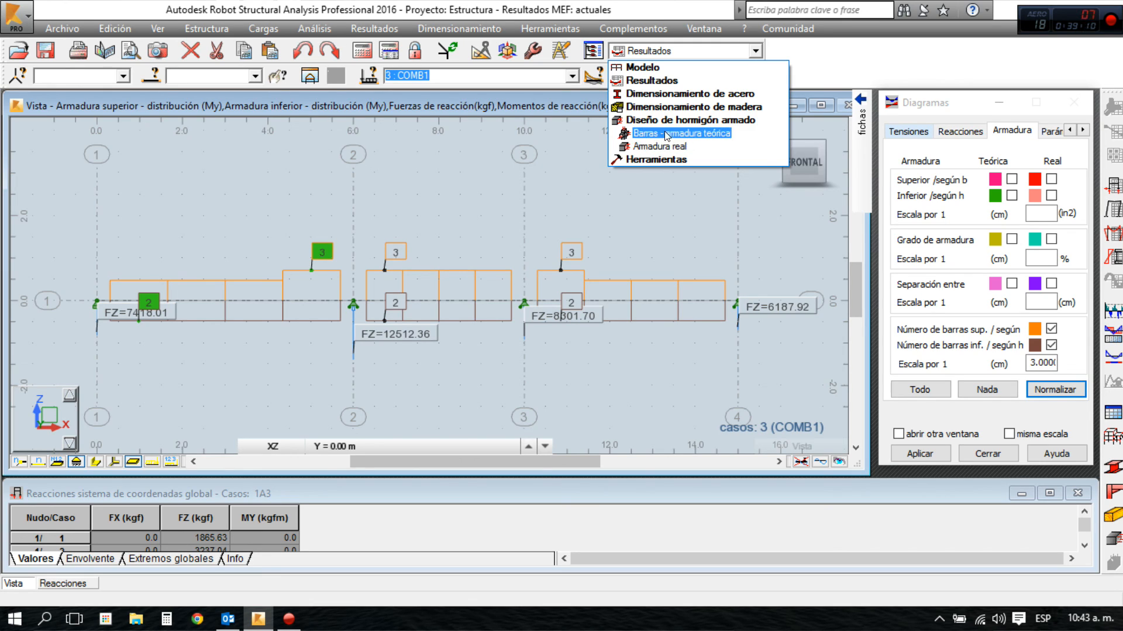
{"action": "left_click", "coordinate": [679, 217]}
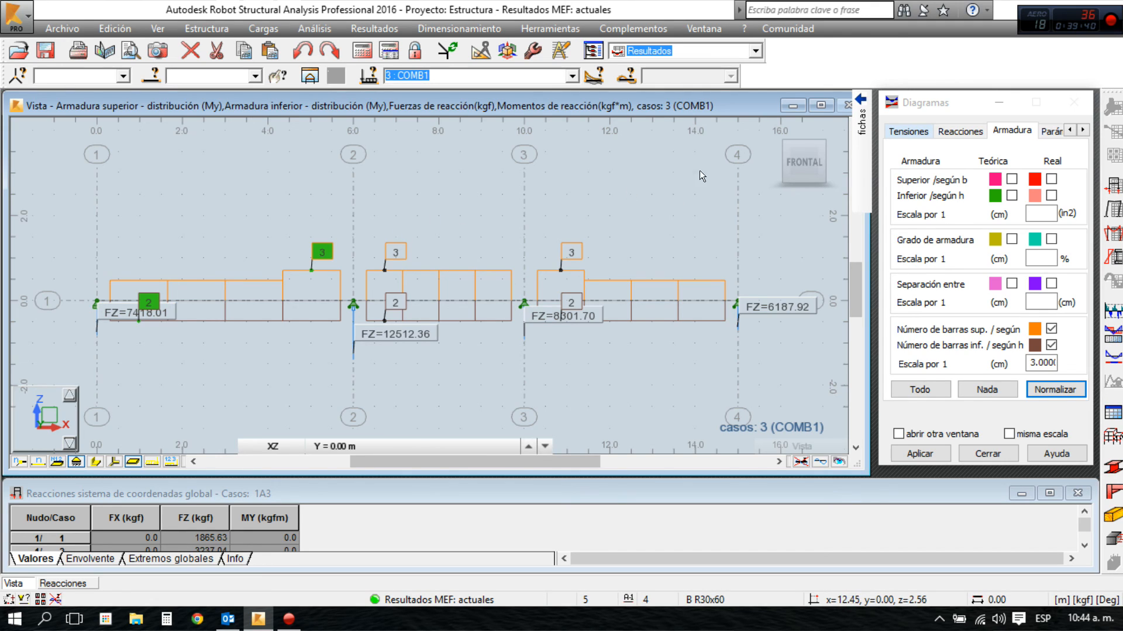
Display the Momento My diagram over the upper and lower bar-count diagrams
{"action": "mouse_move", "coordinate": [861, 114]}
{"action": "left_click", "coordinate": [817, 128]}
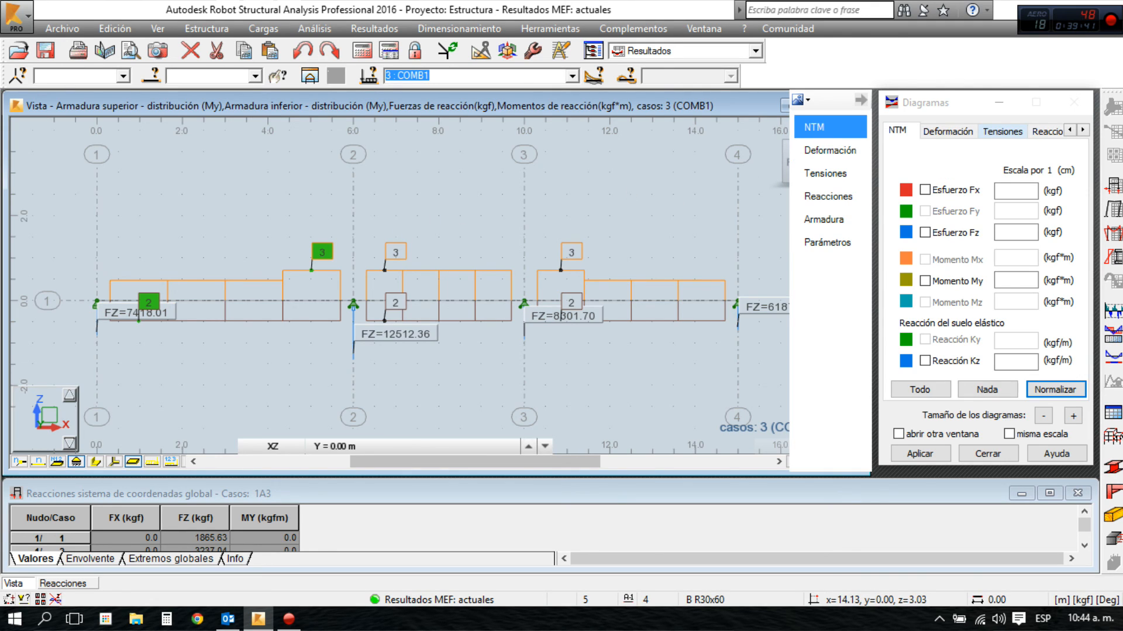
{"action": "left_click", "coordinate": [959, 282]}
{"action": "left_click", "coordinate": [925, 455]}
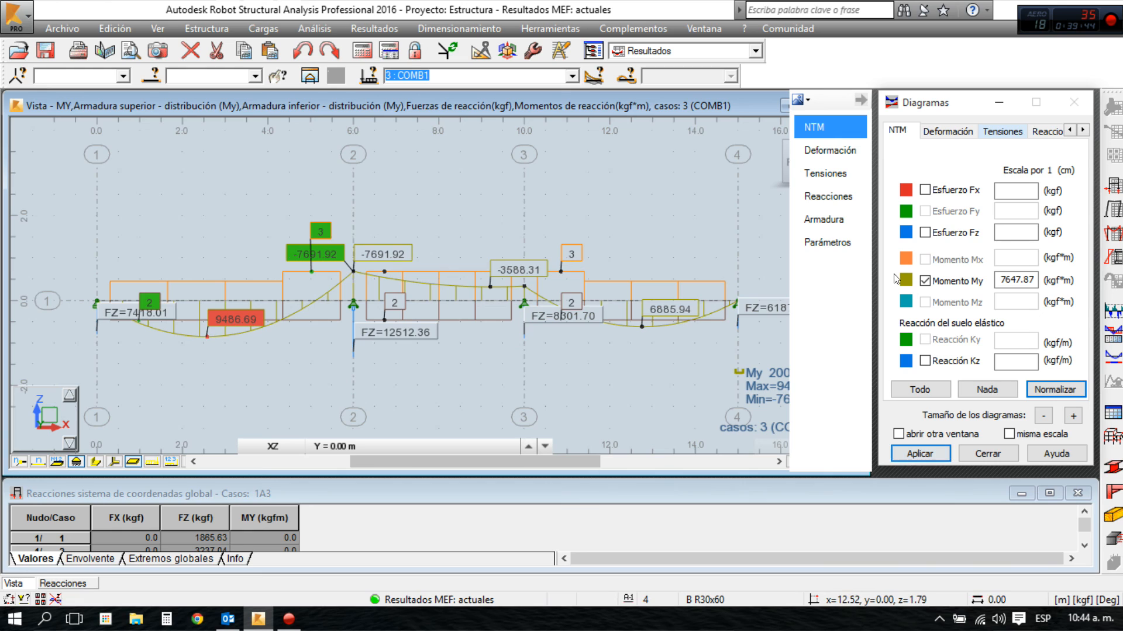
Hide the upper and lower bar-count diagrams, keeping the Momento My diagram and the support reactions
{"action": "left_click", "coordinate": [827, 219]}
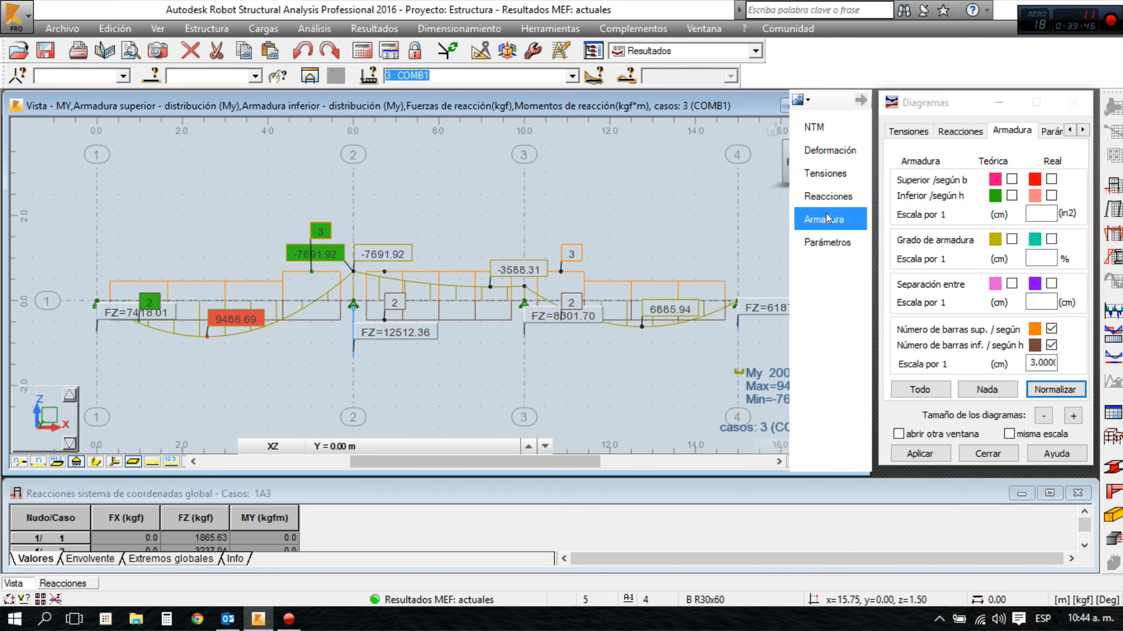
{"action": "left_click", "coordinate": [1051, 329]}
{"action": "left_click", "coordinate": [1051, 345]}
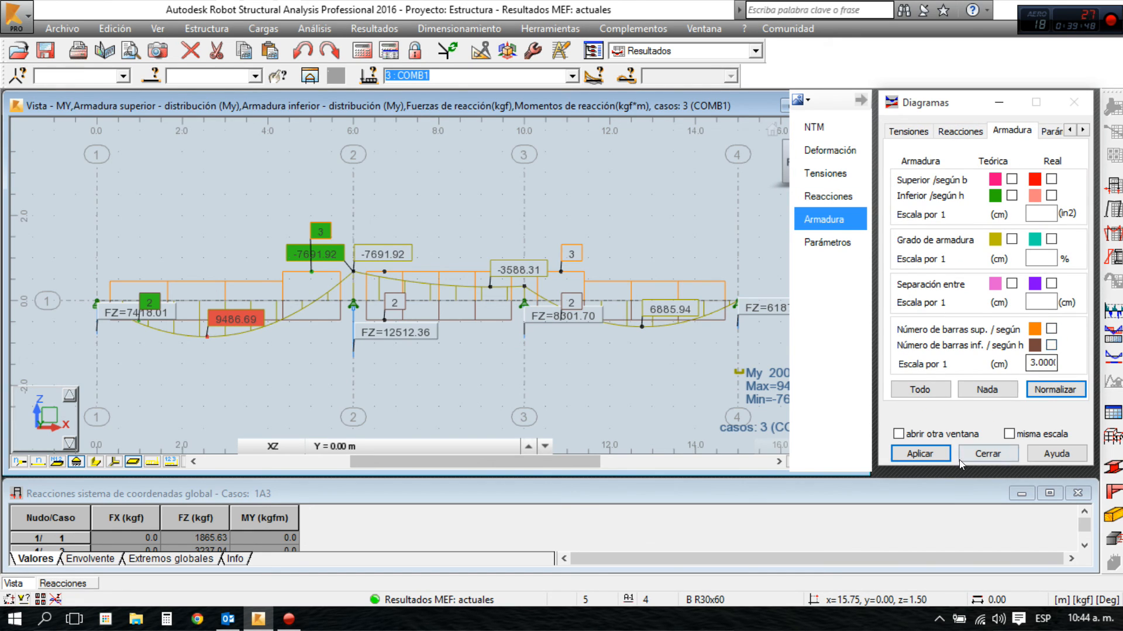
{"action": "left_click", "coordinate": [924, 454]}
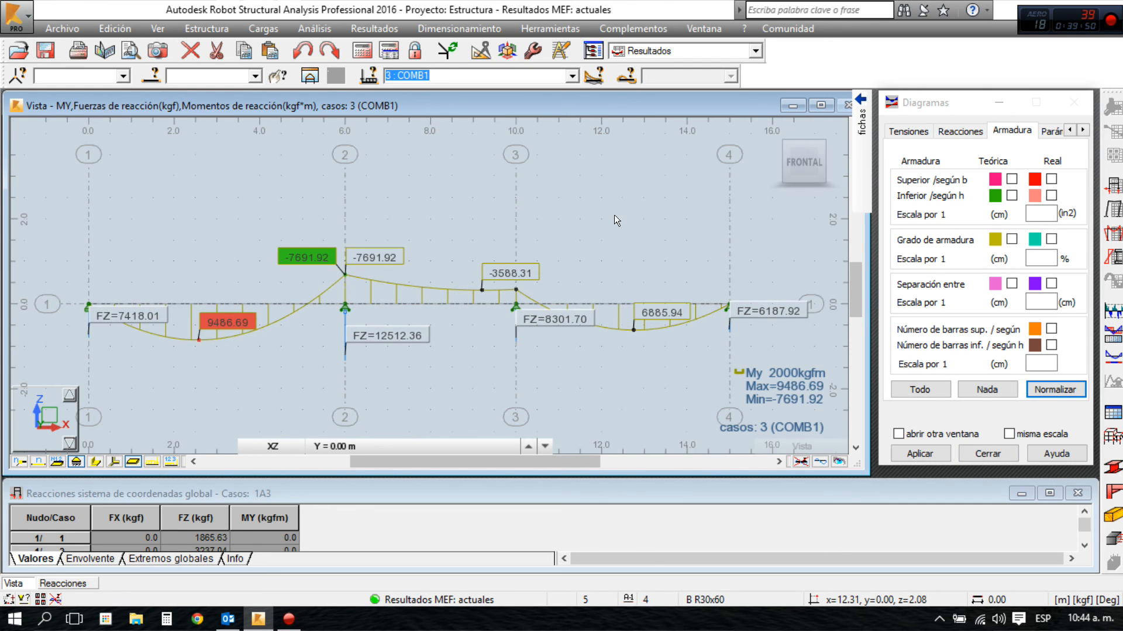